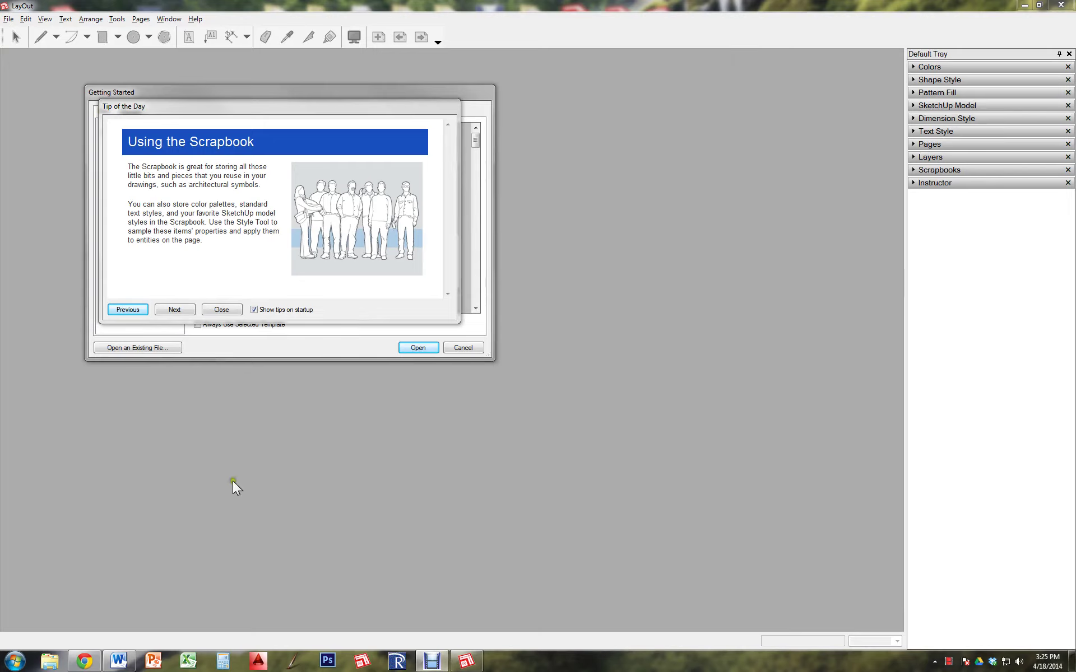
Dismiss the Tip of the Day and browse the default document templates.
click(222, 310)
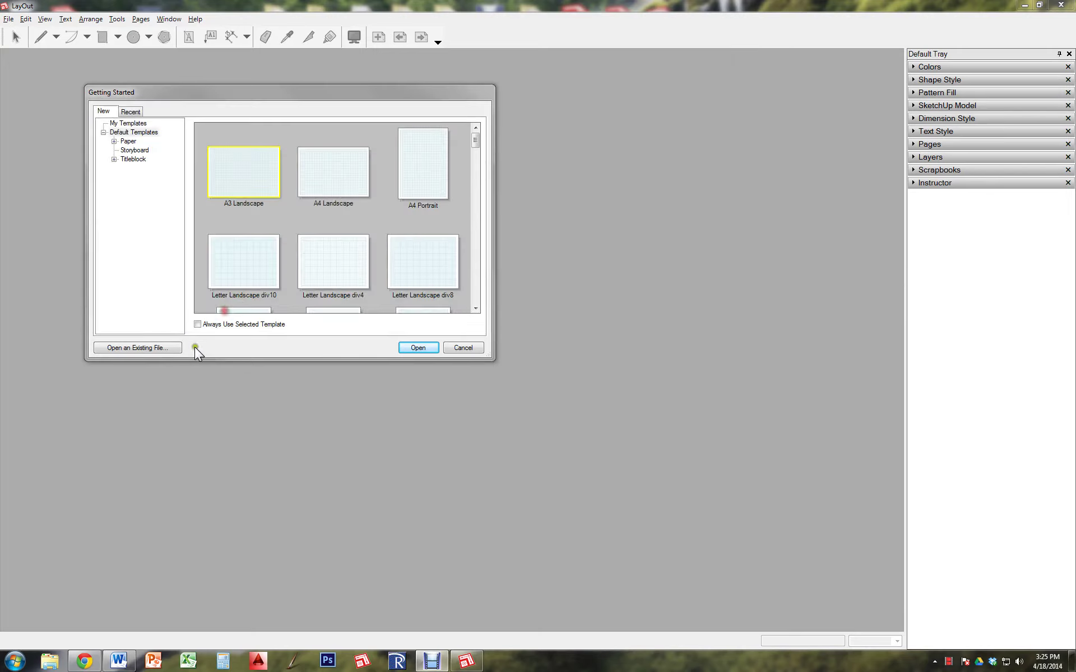
drag(477, 138, 476, 167)
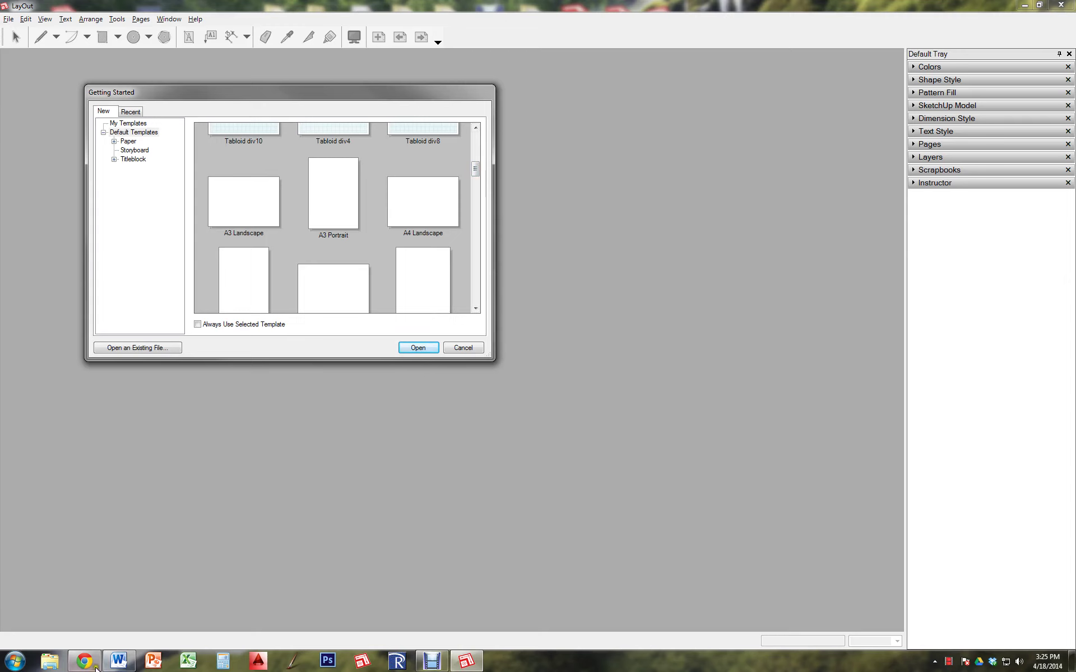
Open the personal project folder on the Desktop in Windows Explorer and look through its SketchUp models and images.
click(50, 662)
click(411, 106)
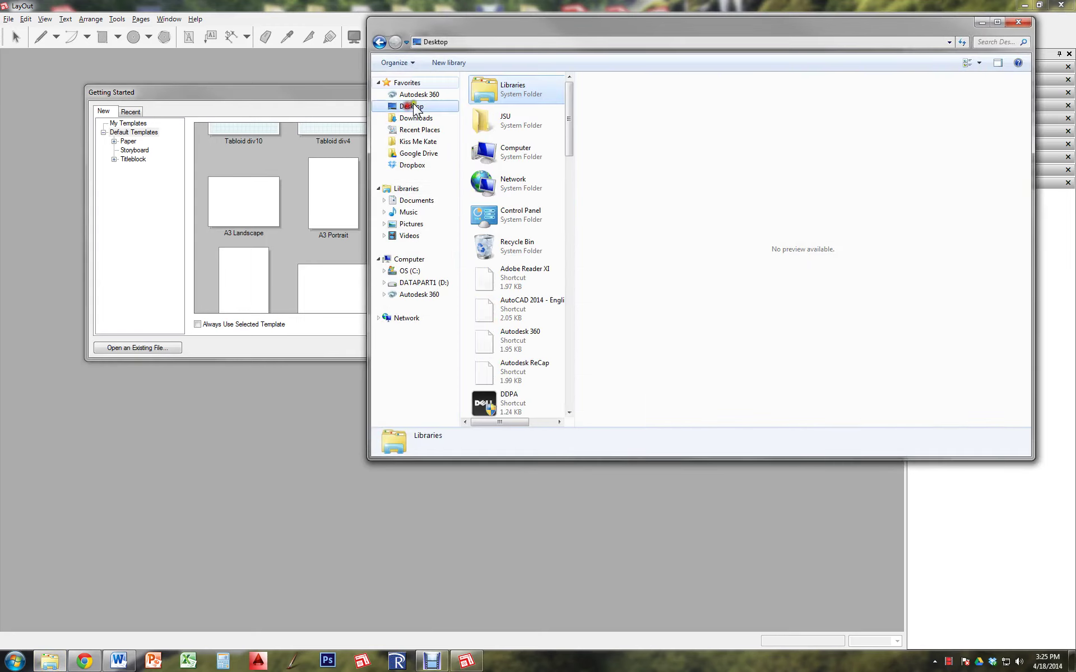
drag(566, 32, 327, 74)
drag(330, 157, 309, 314)
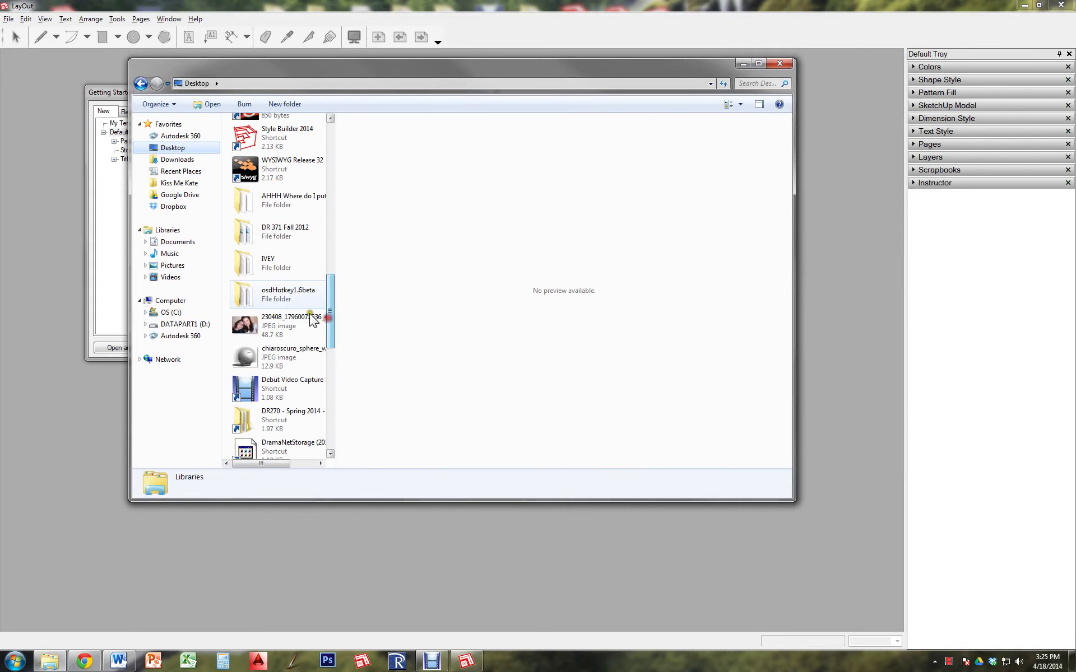
double_click(271, 263)
drag(330, 149, 341, 252)
click(275, 291)
click(268, 328)
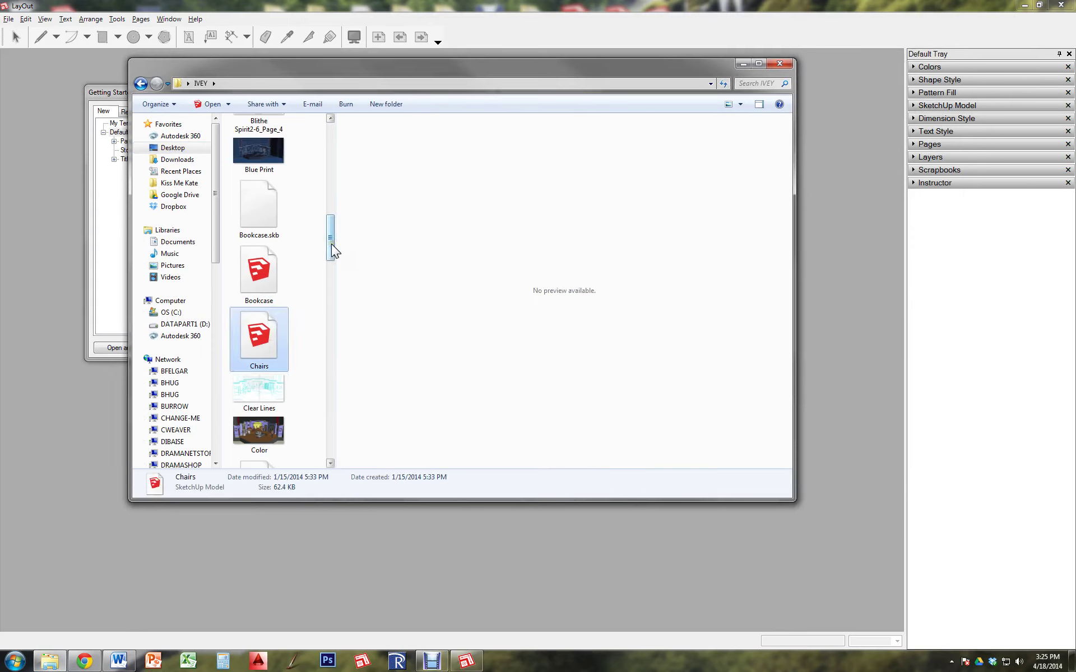
Switch to the Word document and highlight the short caption lines and the paragraph below them.
click(128, 663)
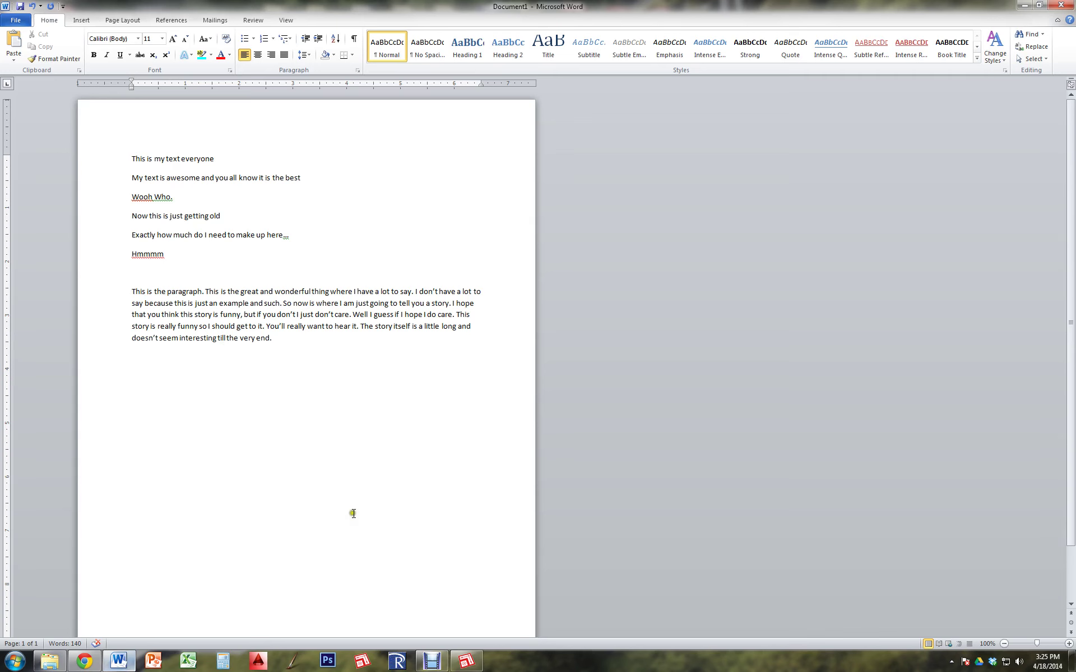
drag(166, 254, 114, 138)
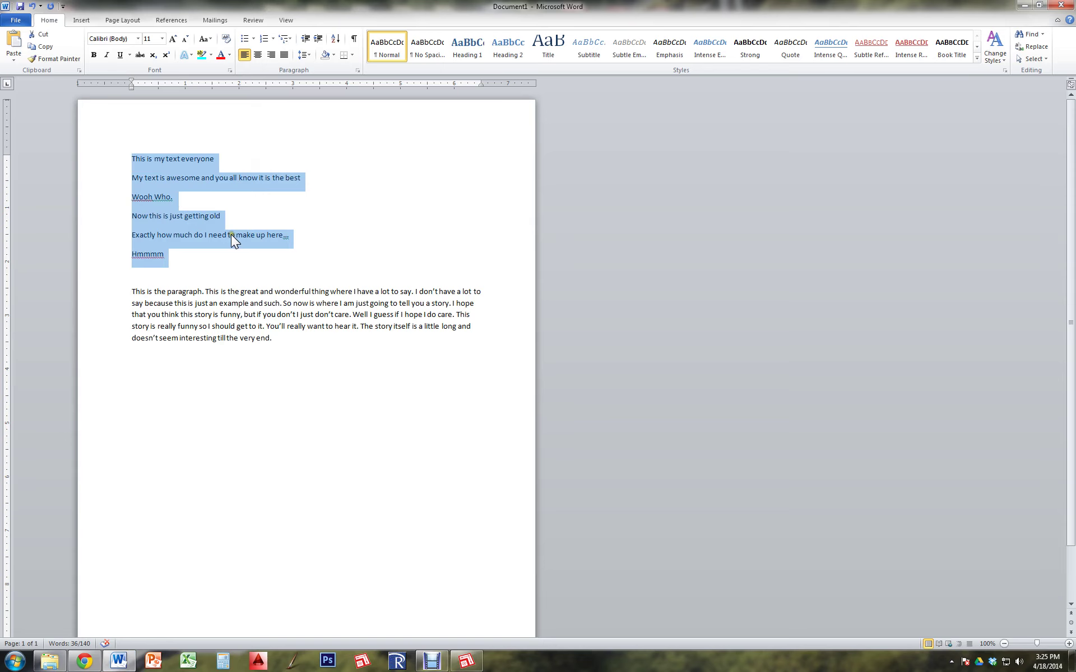
drag(209, 339, 66, 285)
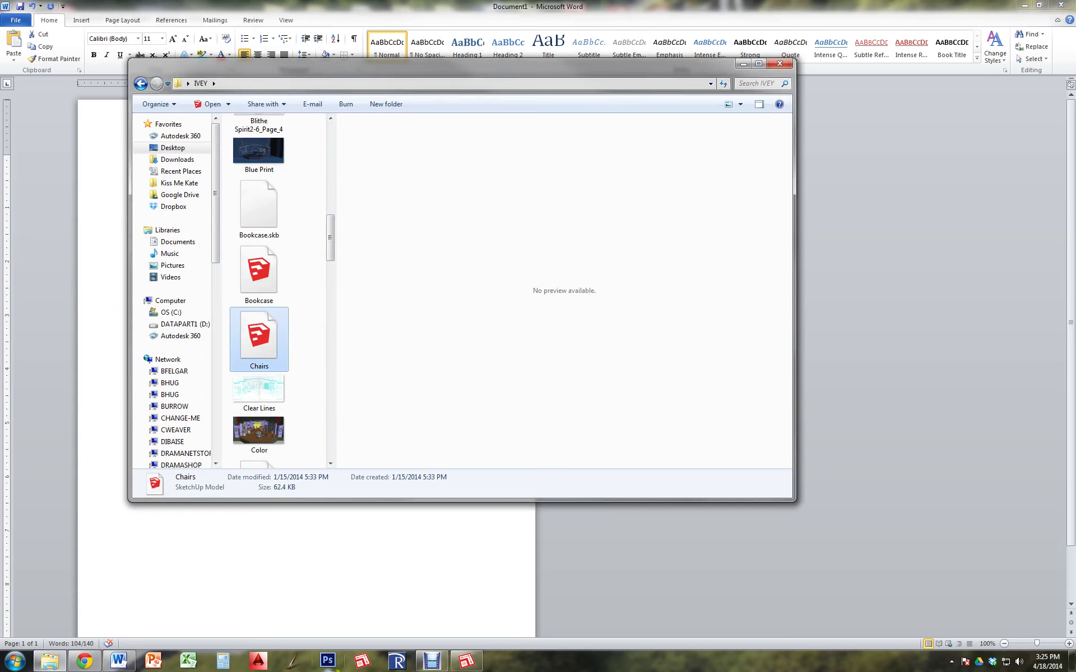
Return to LayOut and examine the plain paper templates and the Modern and Rounded titleblock templates.
click(467, 661)
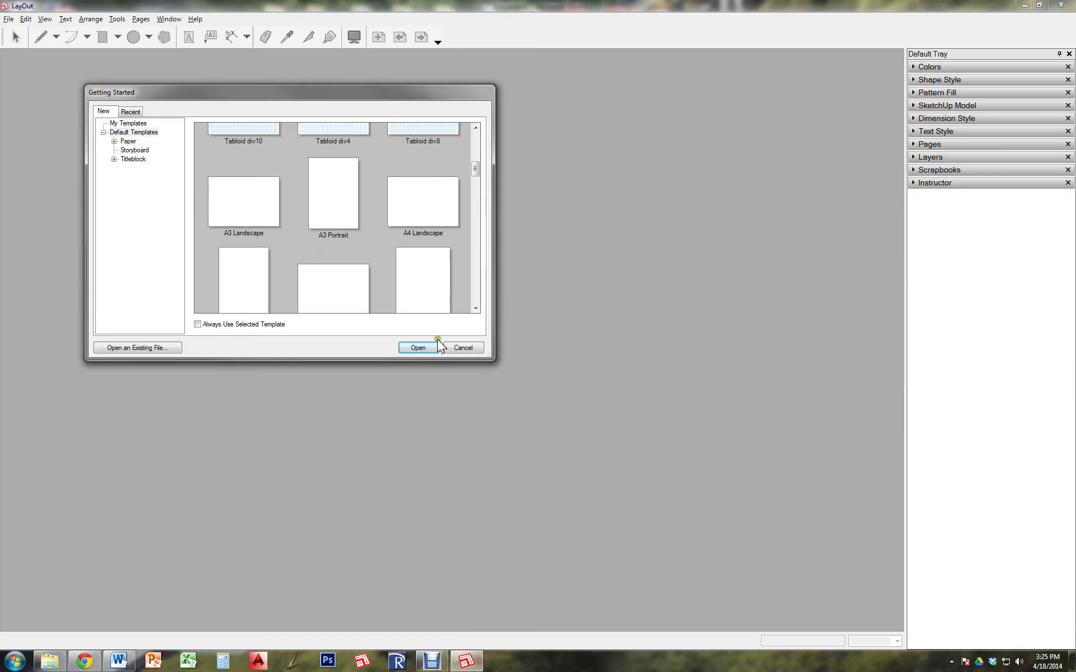
click(357, 281)
drag(479, 170, 478, 185)
click(305, 170)
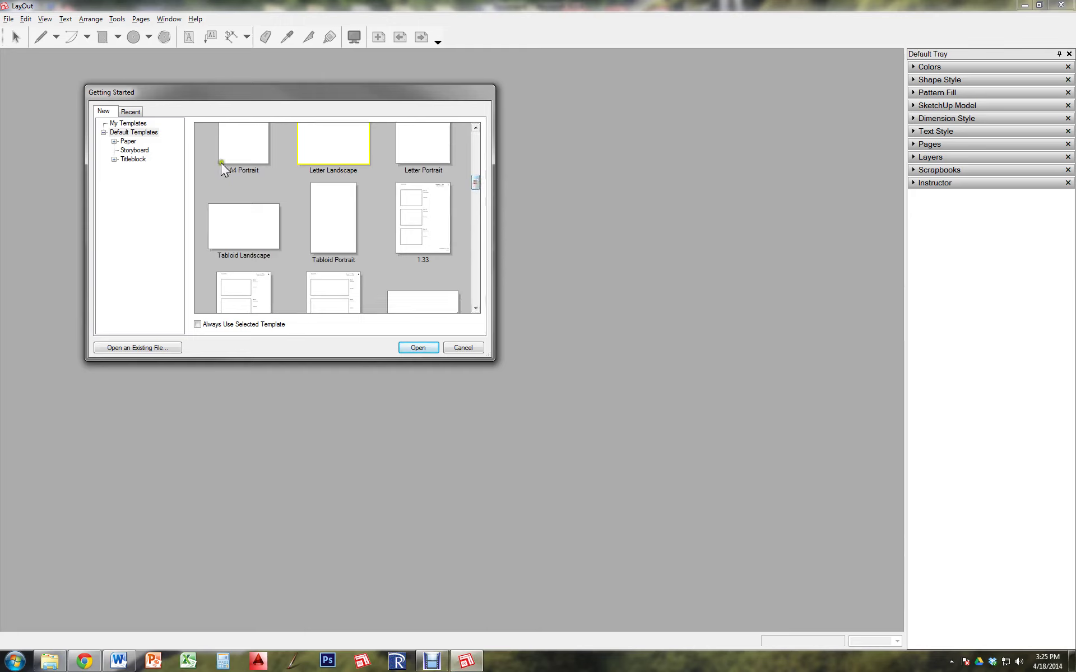
click(125, 160)
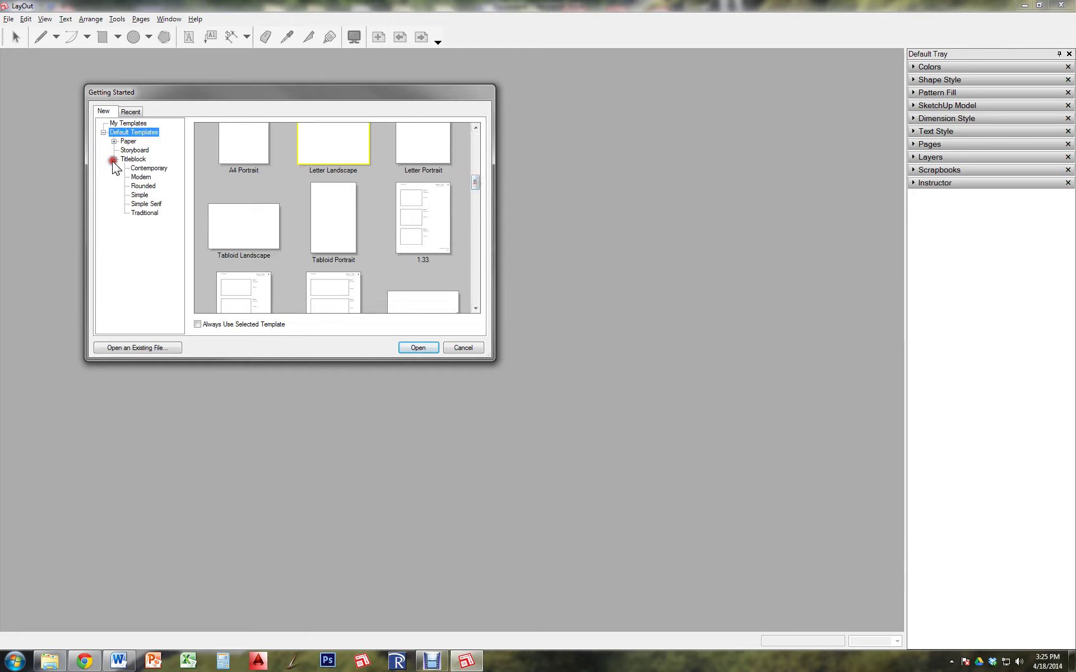
click(142, 177)
click(143, 186)
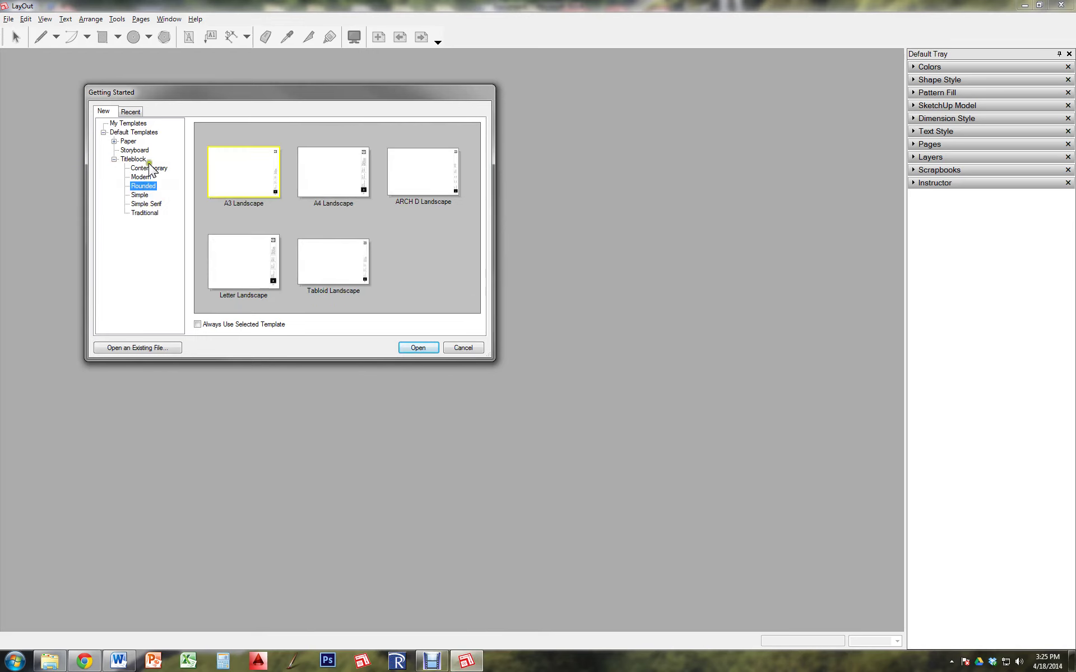
Create a new document from the plain Letter Landscape paper template.
click(128, 141)
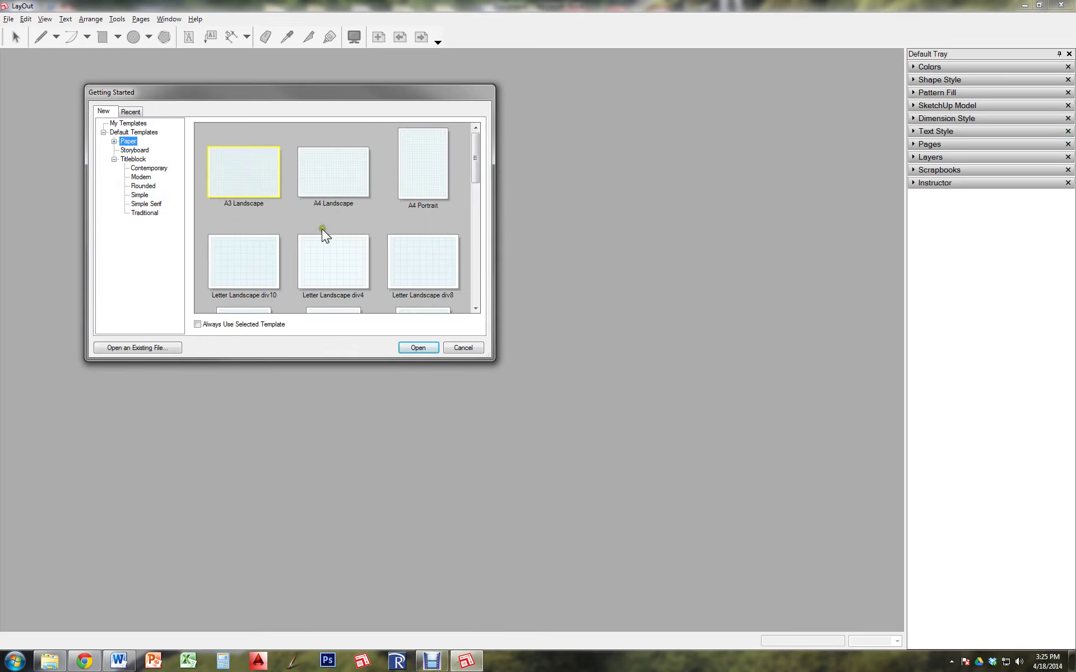
drag(473, 168, 455, 264)
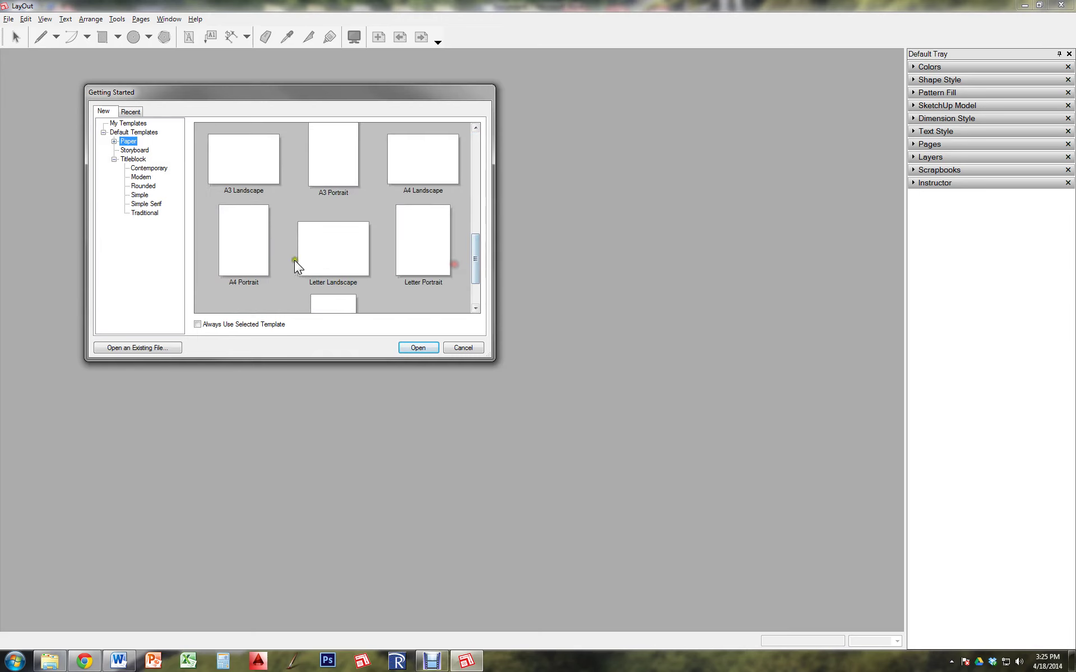
click(316, 254)
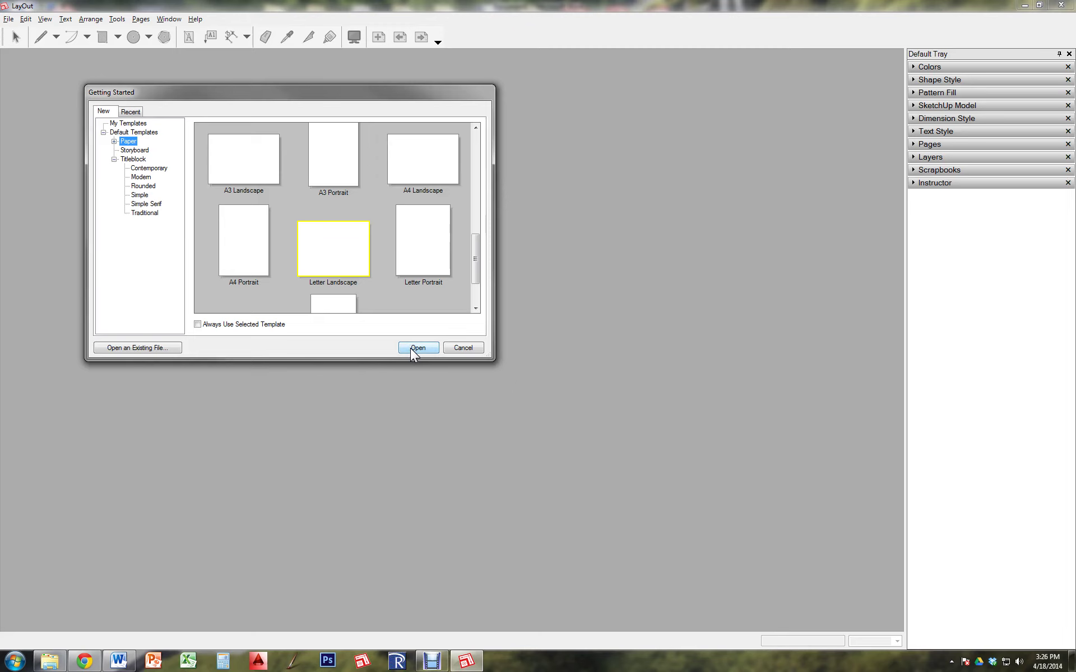
click(411, 347)
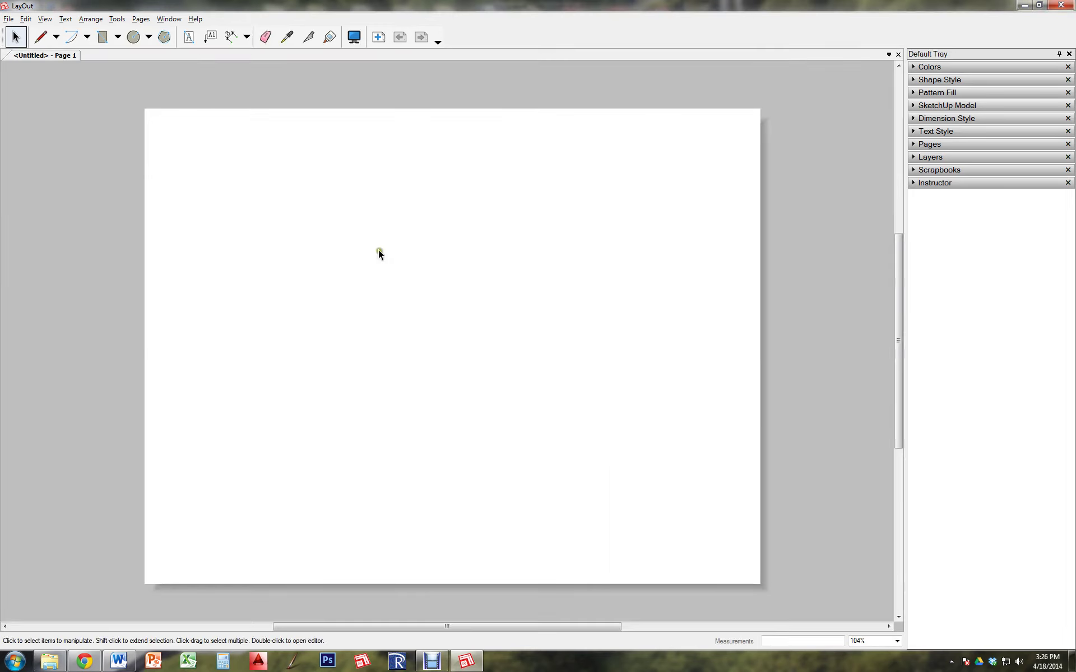
Add a text box containing the author's full name in the upper part of the page.
click(189, 36)
drag(258, 218, 545, 301)
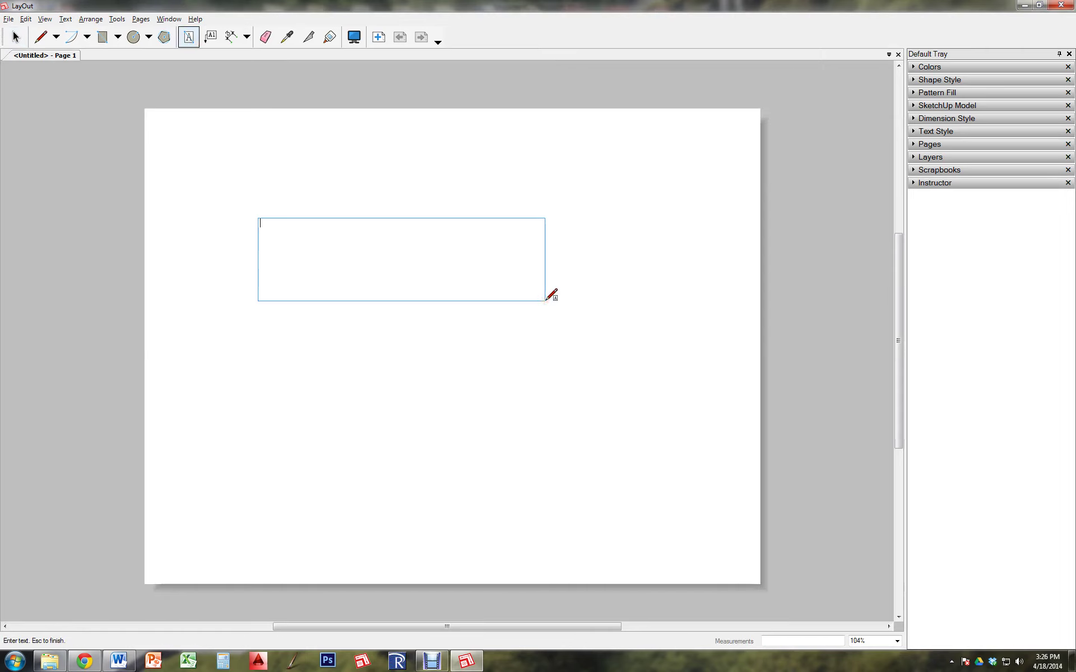
text(Jennifer Ivey)
click(368, 365)
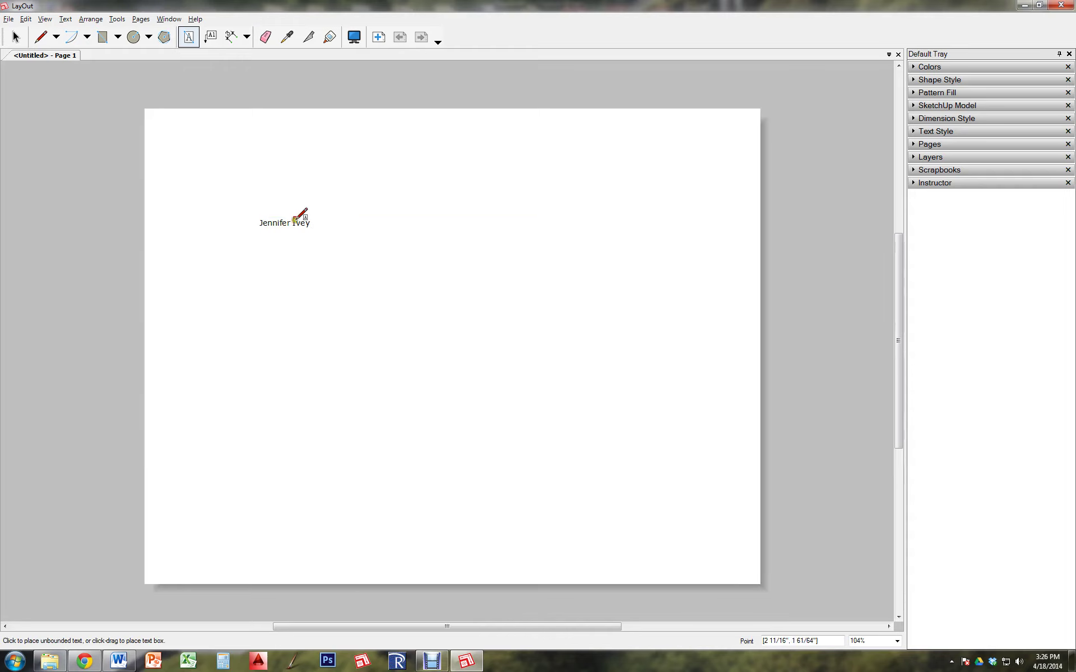
Add a text box reading "Computer Graphics DR 270 Spring 2014" below the author's name.
drag(238, 284, 437, 319)
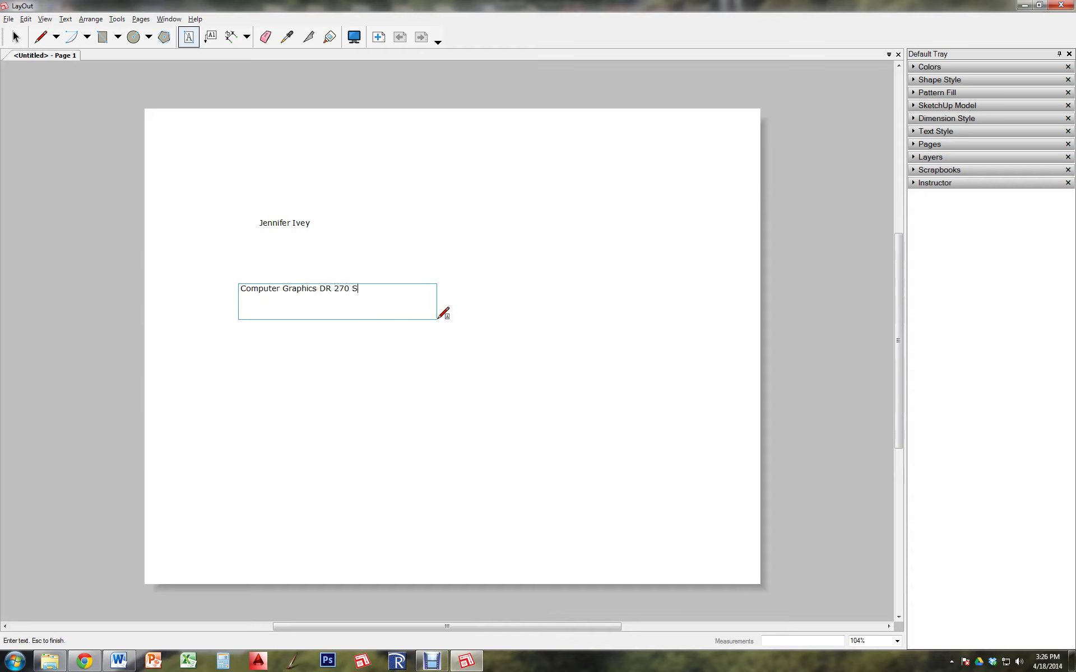
text(201)
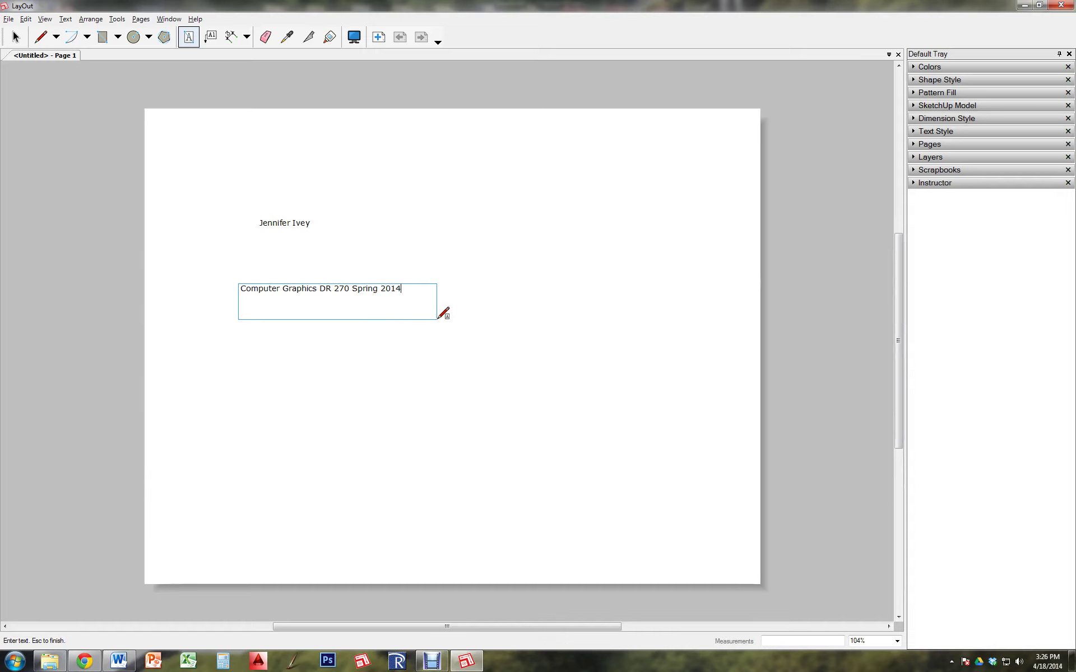
text(4)
click(357, 247)
Add a text box reading "Projects Portfolio" between the author's name and the course line.
drag(338, 237, 578, 268)
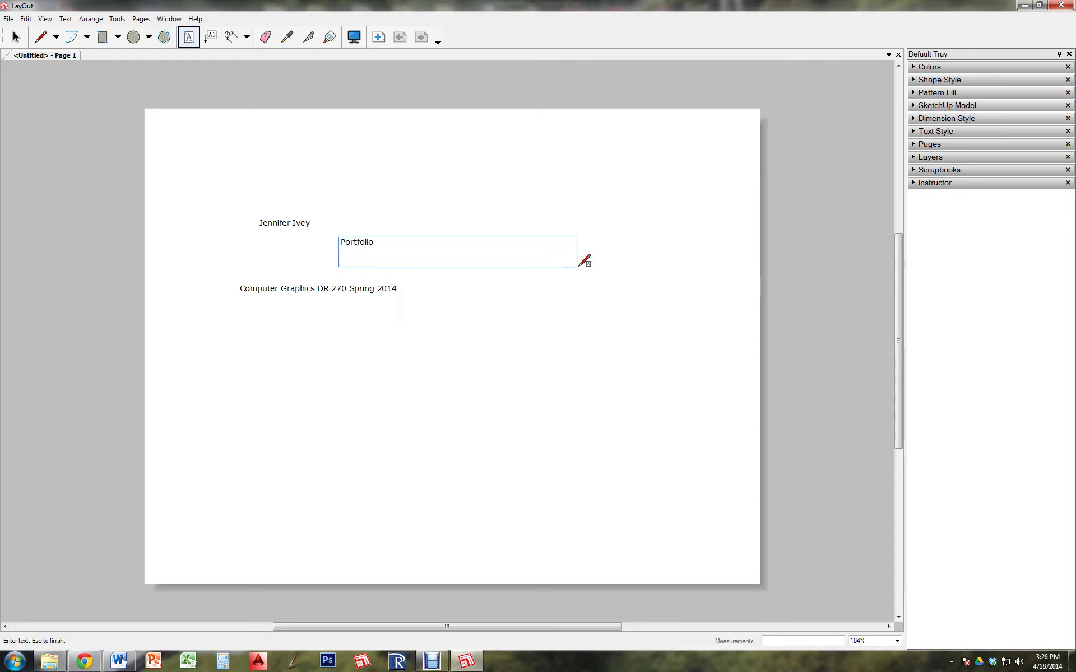
text(Fo)
key(BackSpace)
text(inal Pro)
key(BackSpace)
key(BackSpace)
key(BackSpace)
key(BackSpace)
key(BackSpace)
key(BackSpace)
key(BackSpace)
key(BackSpace)
key(BackSpace)
text(Projects)
key(Escape)
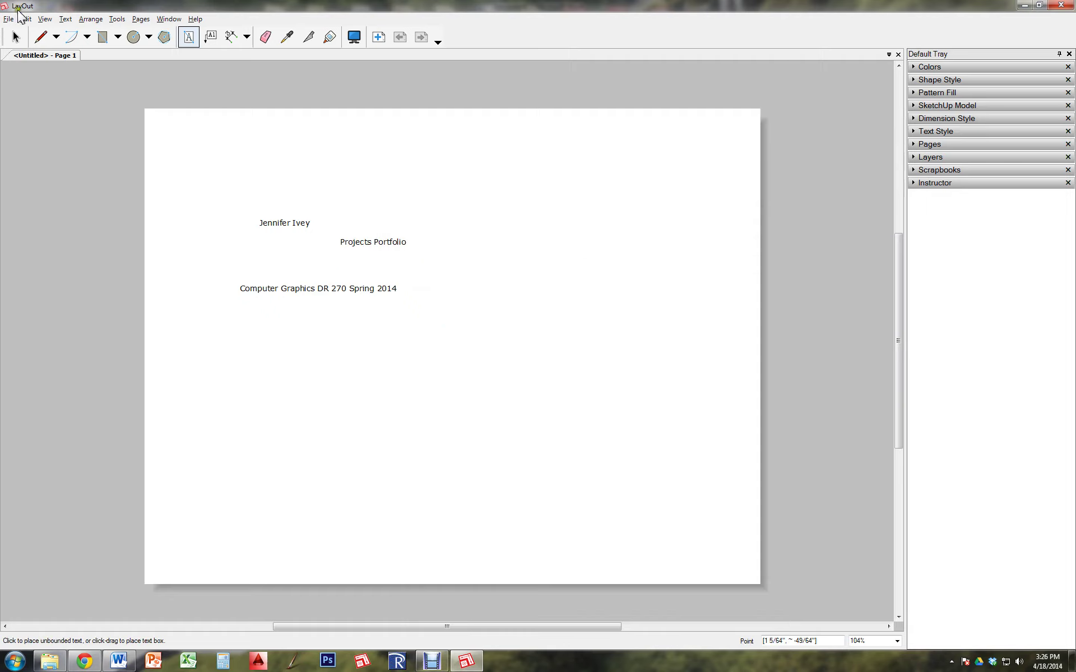
Move the author's name text up and to the right, above the portfolio title.
click(16, 37)
drag(285, 230, 333, 196)
drag(592, 246, 539, 235)
click(433, 303)
Add a second page to the document and rename the first page "Title Page".
click(378, 37)
click(395, 40)
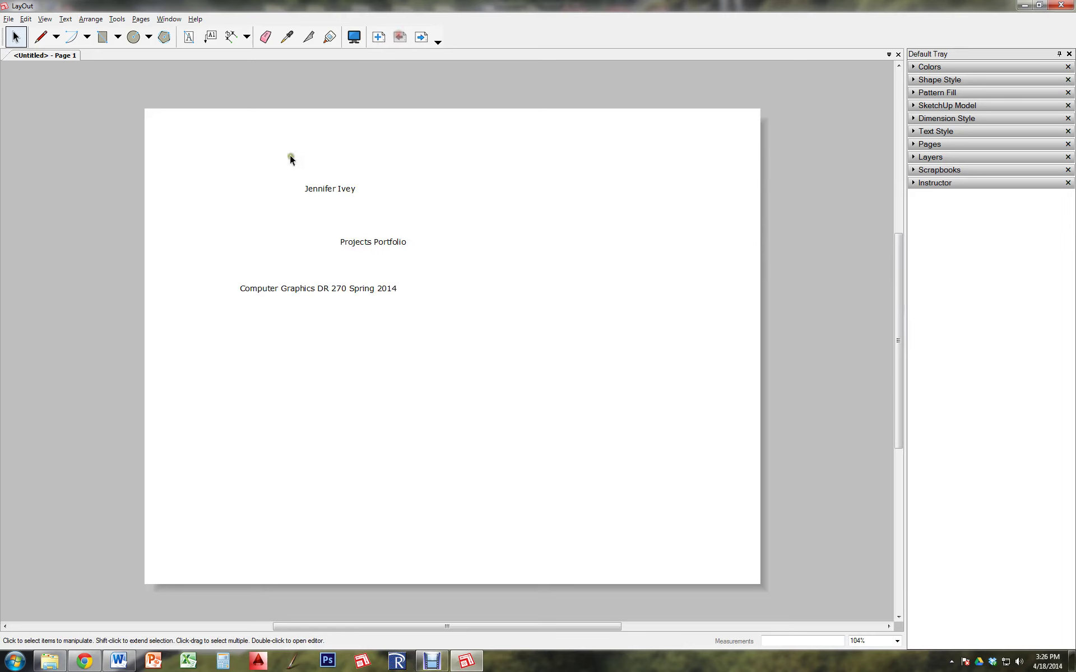
click(913, 144)
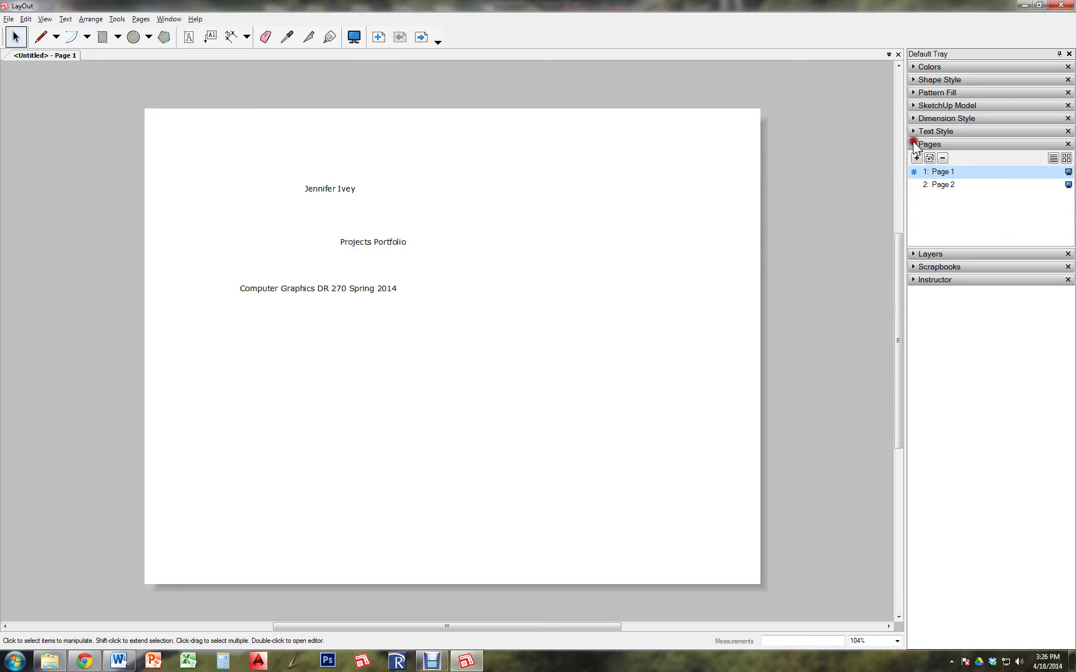
double_click(944, 172)
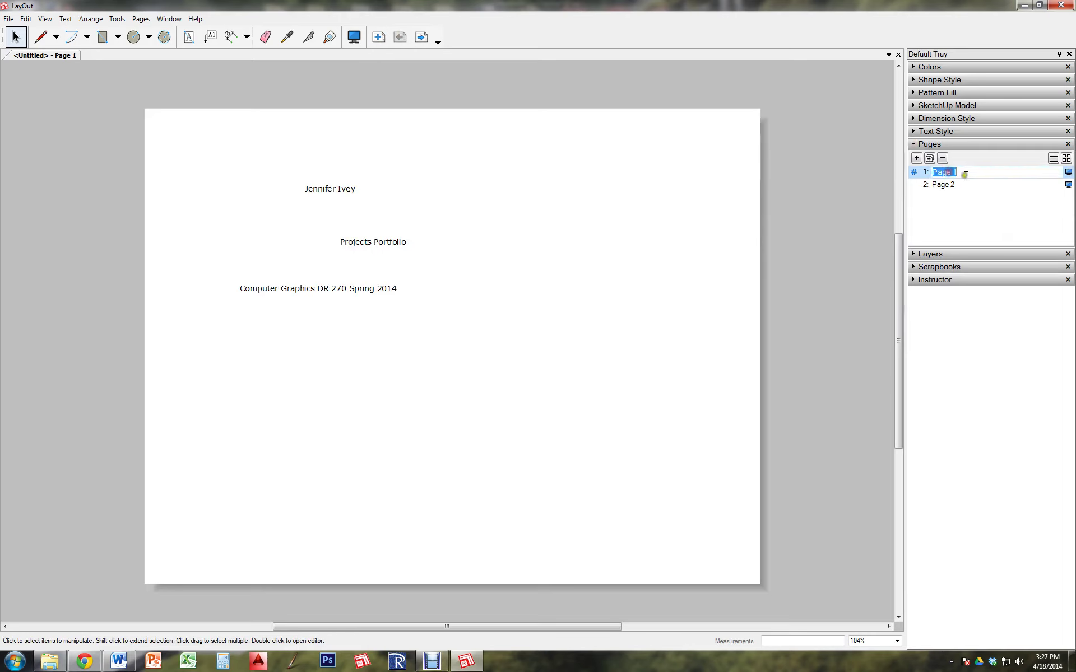
text(Title)
Rename the second page "Sketch up".
click(938, 185)
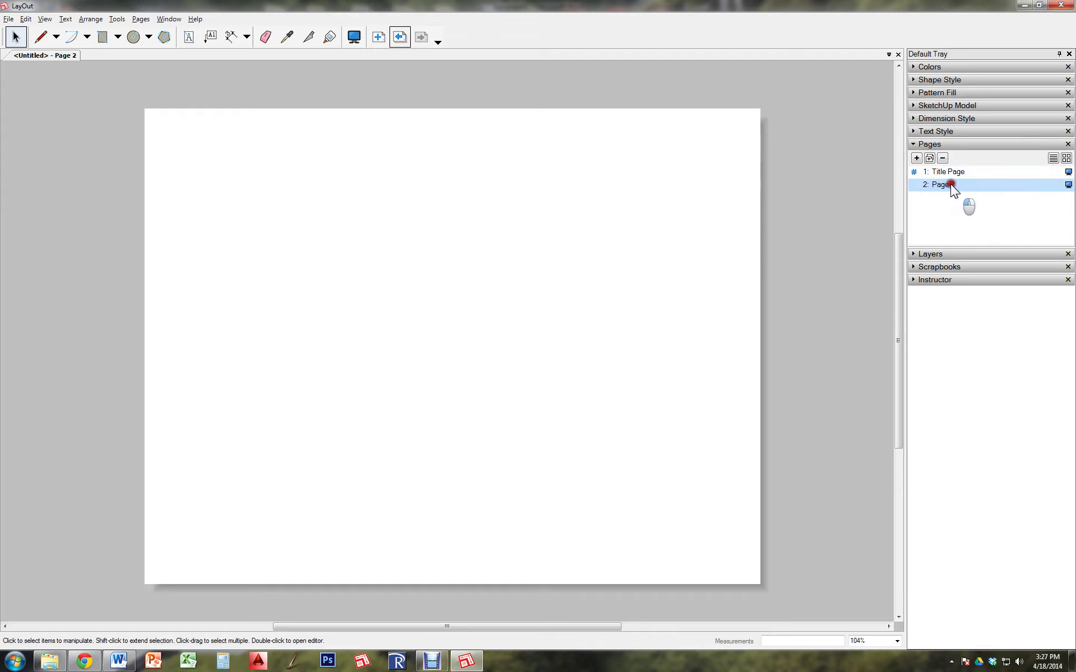
click(952, 185)
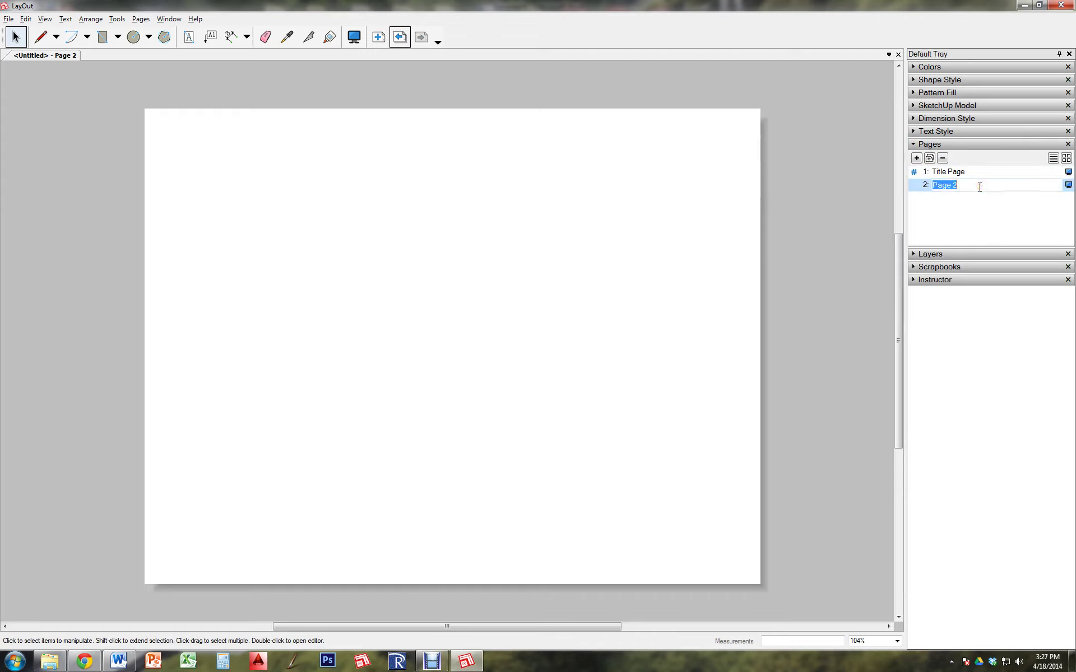
text(Pro)
key(BackSpace)
key(BackSpace)
key(BackSpace)
key(BackSpace)
key(BackSpace)
key(BackSpace)
key(BackSpace)
text(Sketch up)
key(Return)
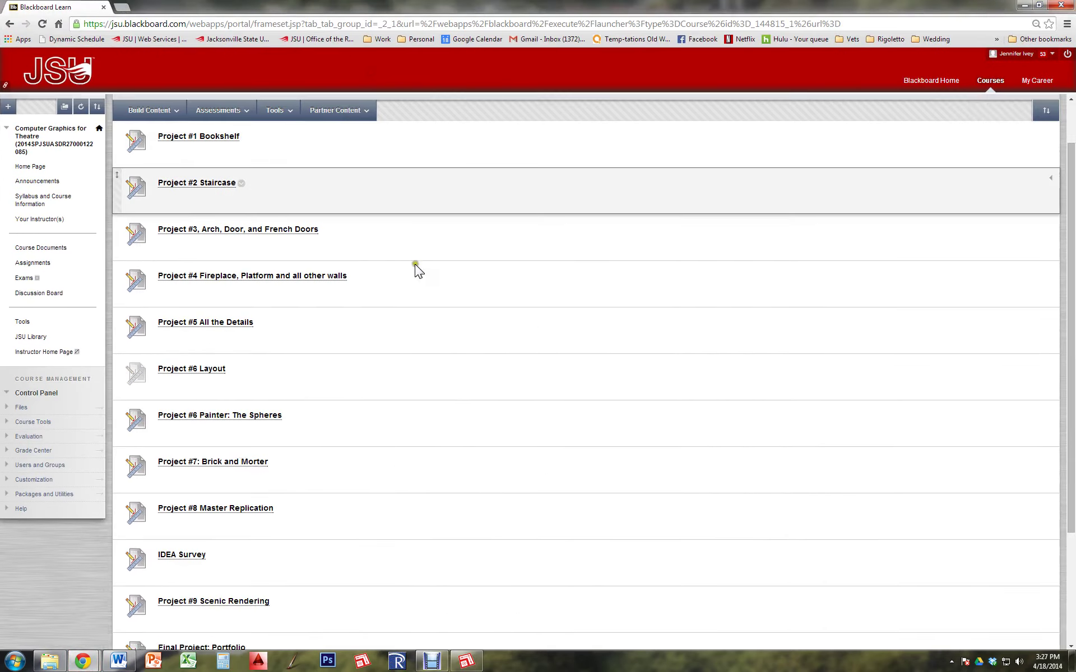
Review the project list and the Final Project: Portfolio requirements on the Blackboard assignments page in Chrome.
scroll(473, 385, down, 3)
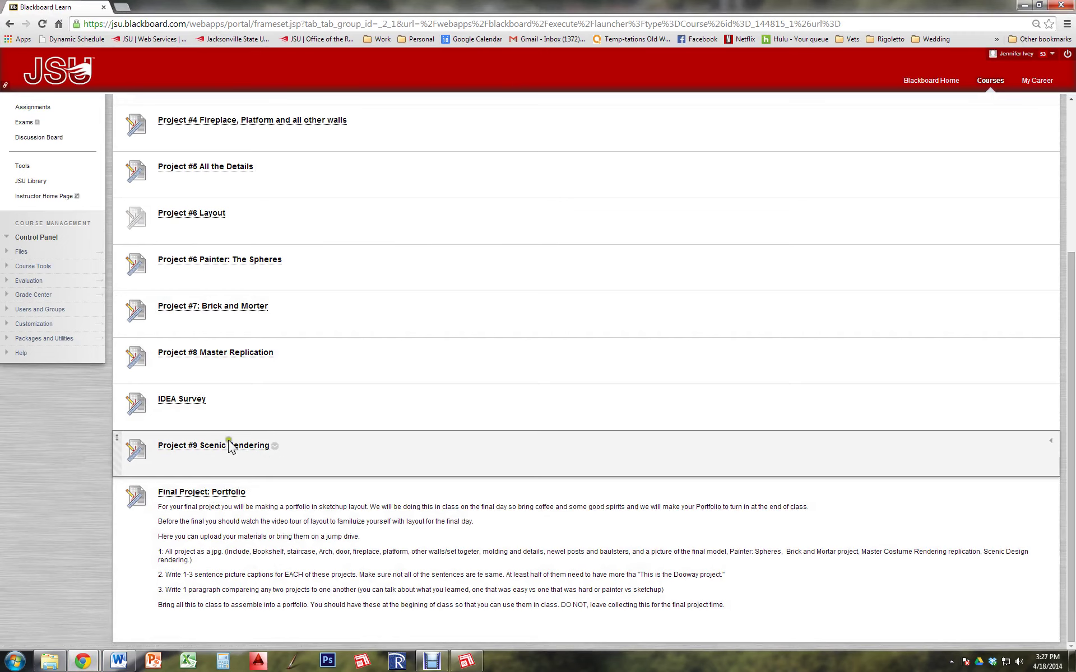
scroll(230, 447, up, 3)
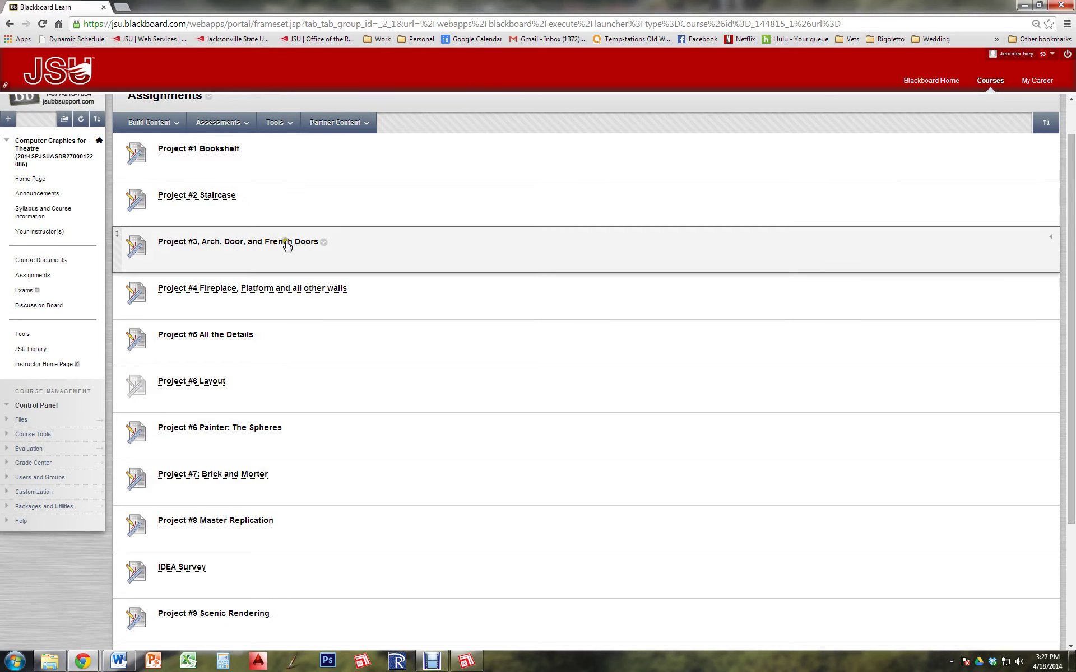
click(1021, 5)
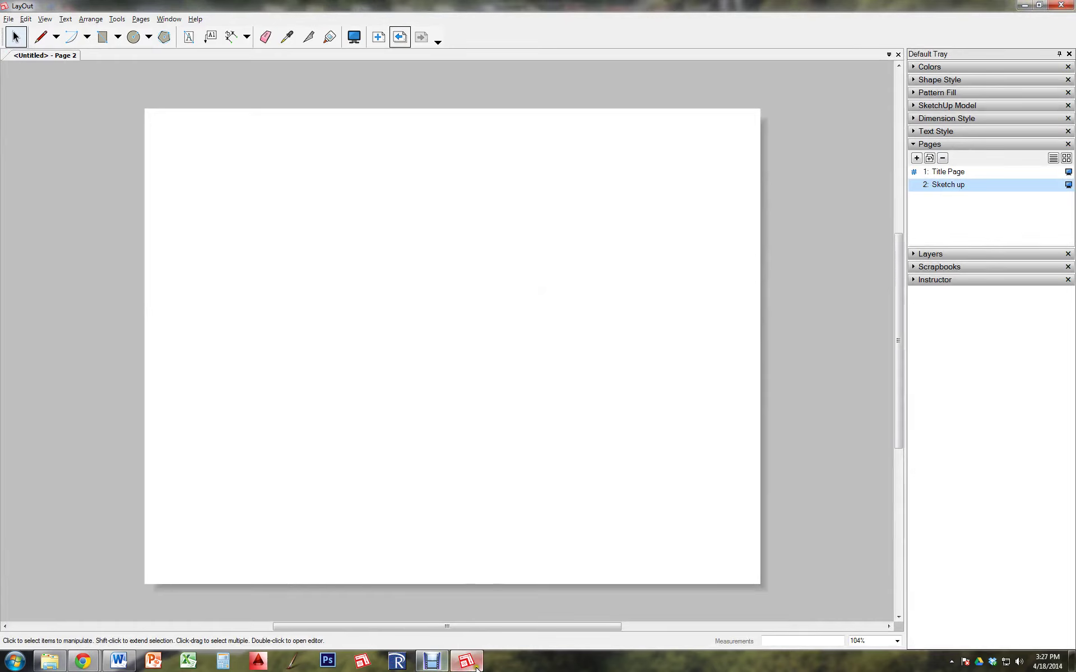
mouse_move(89, 667)
click(185, 611)
scroll(258, 493, down, 3)
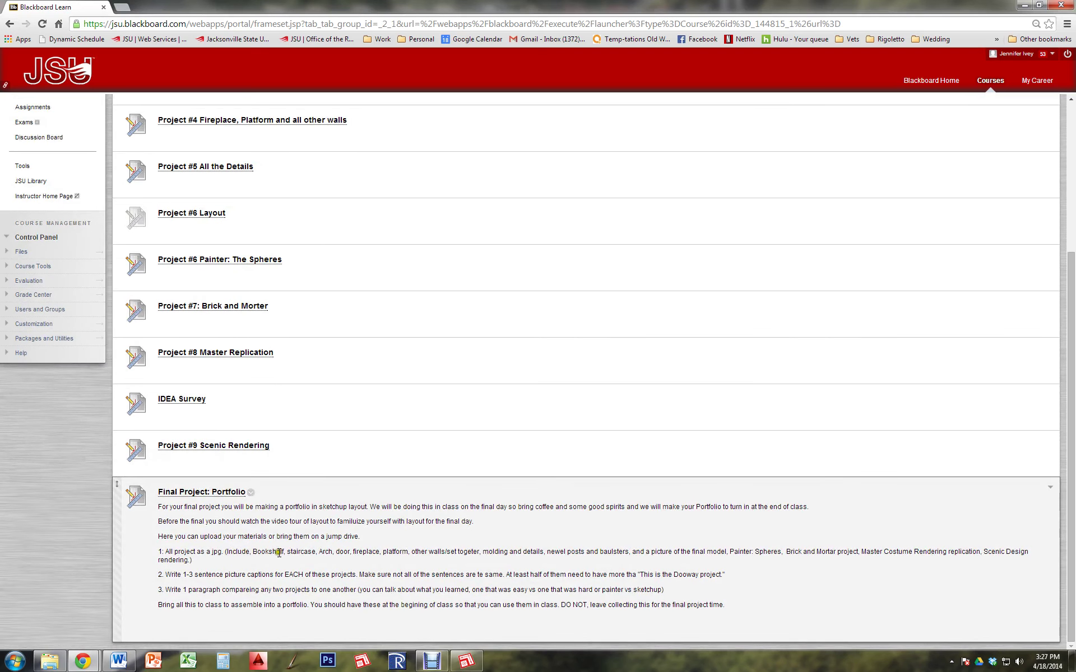
drag(253, 552, 487, 552)
click(1024, 5)
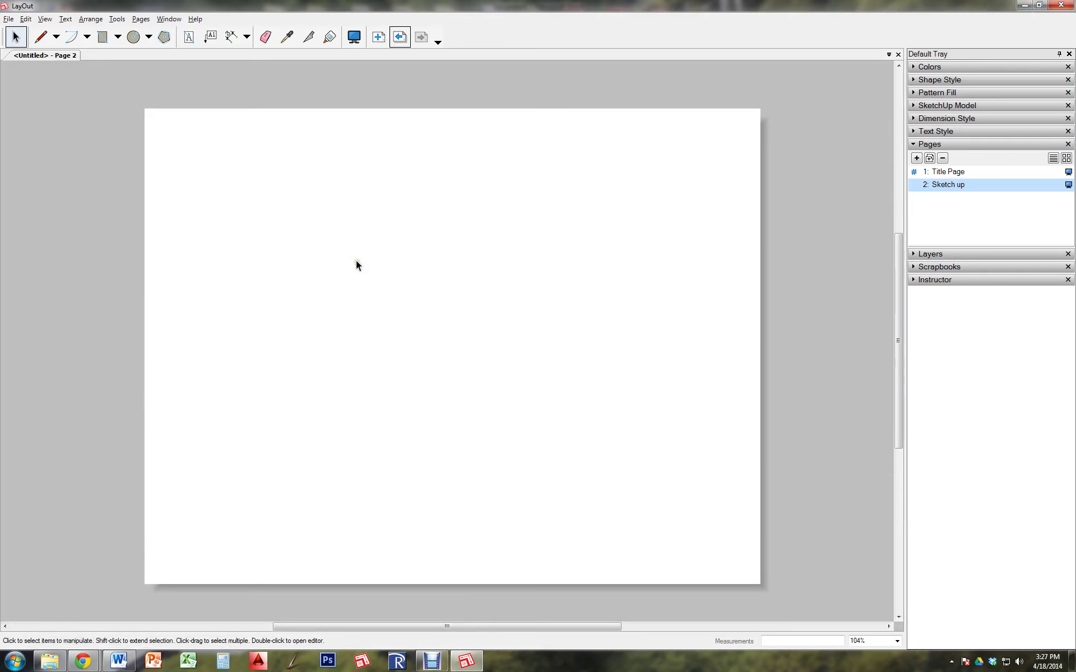
Insert the Blue Print image from the Desktop's IVEY folder and scale it down into the page's upper-left area.
click(26, 19)
mouse_move(5, 19)
click(18, 144)
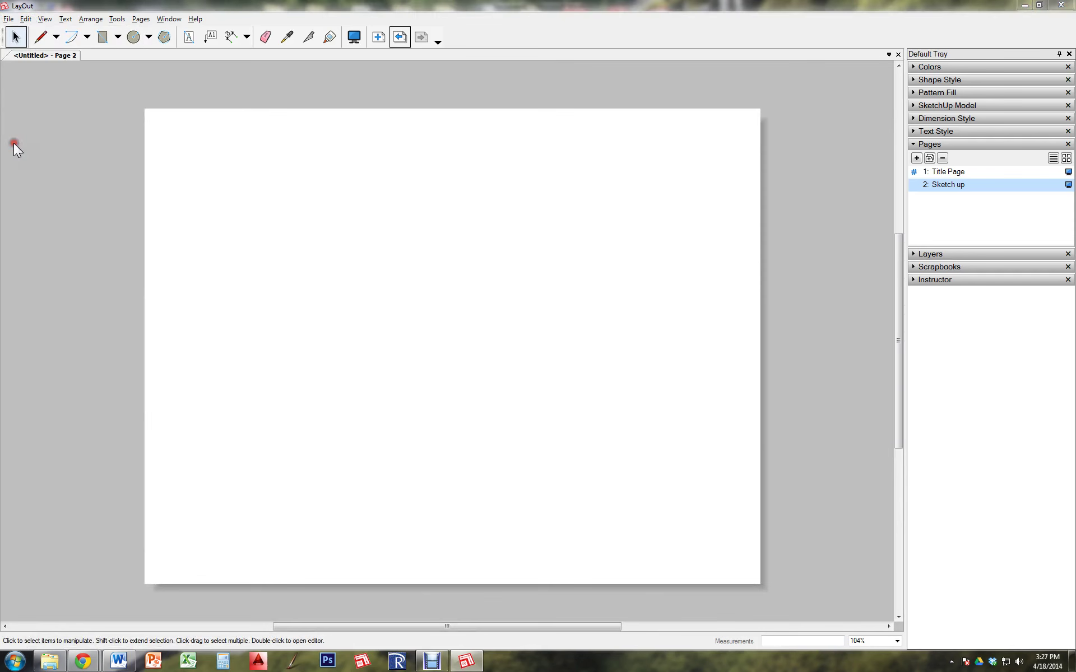
click(45, 101)
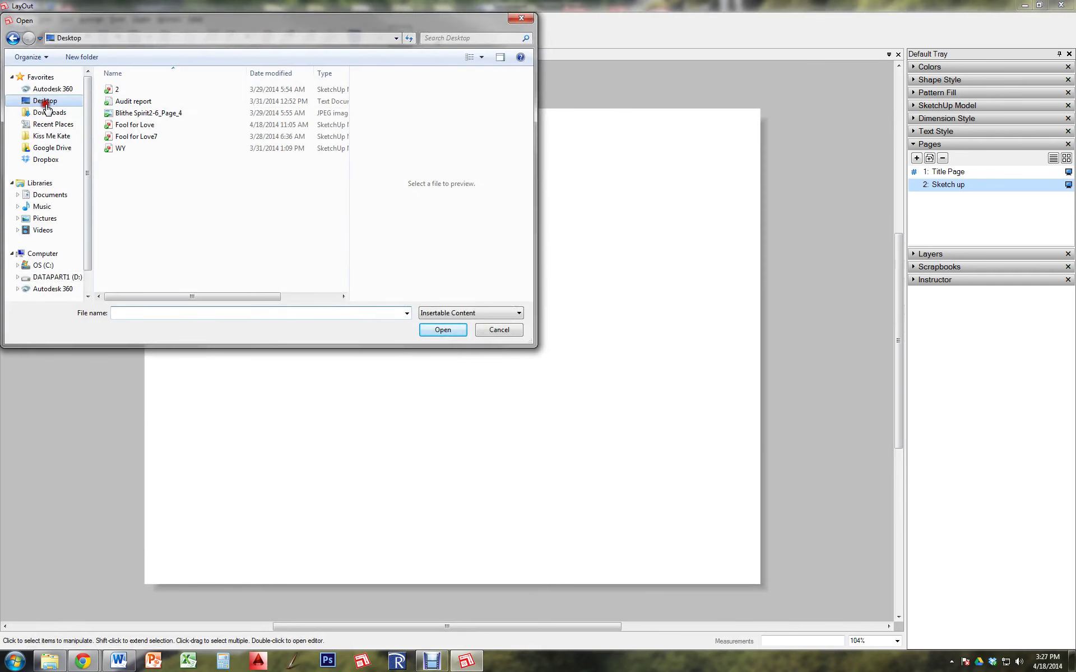
double_click(162, 268)
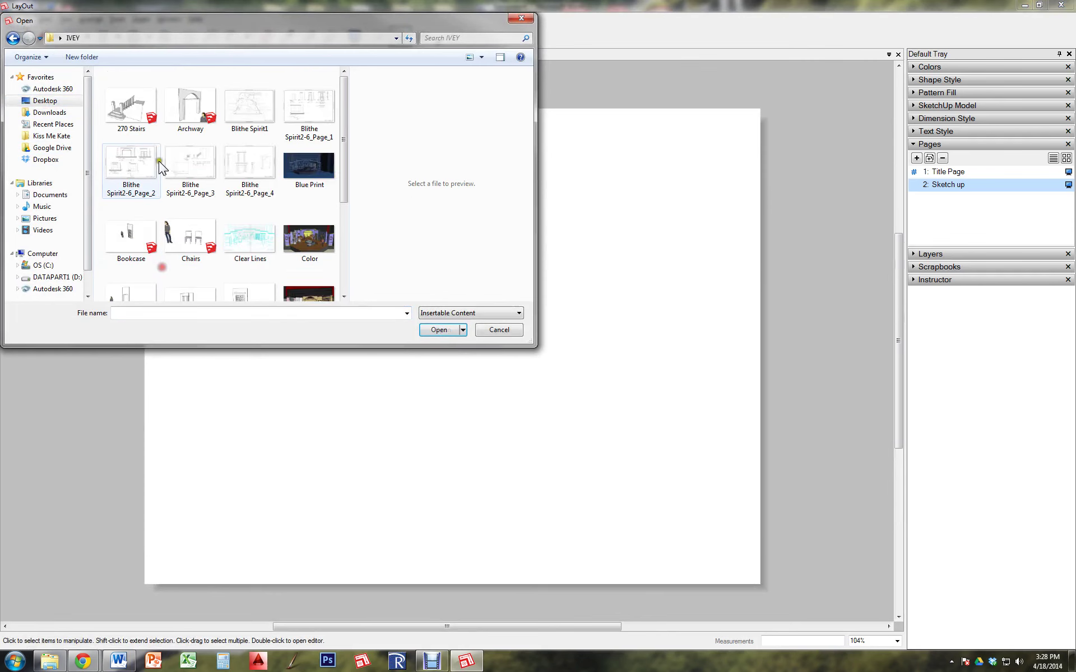
click(308, 166)
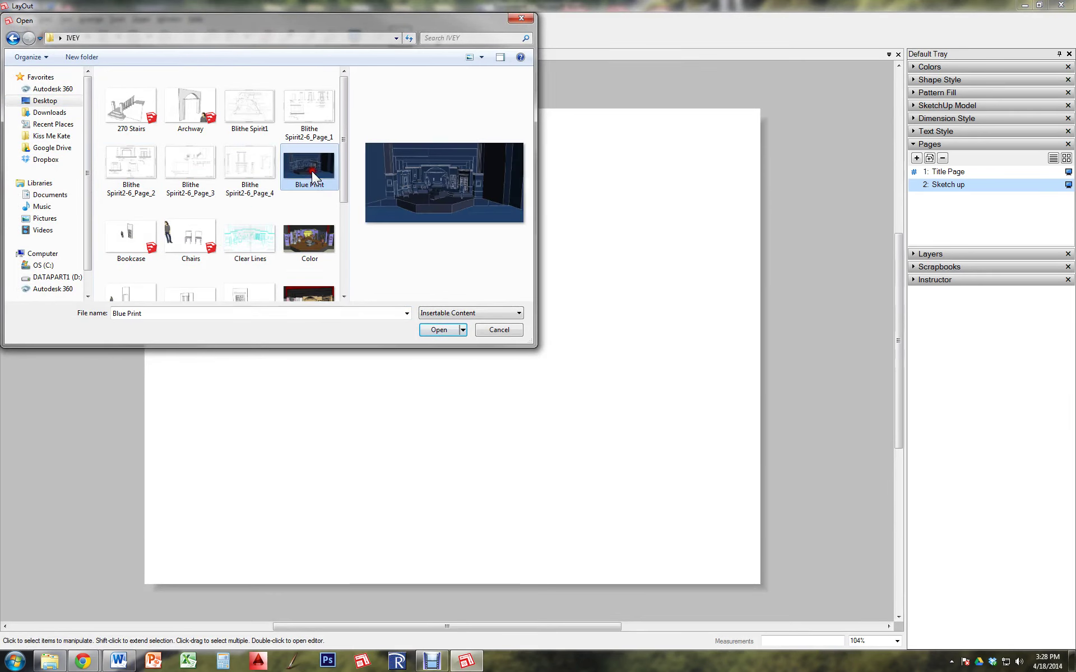
click(439, 329)
drag(479, 406, 457, 309)
drag(658, 364, 572, 338)
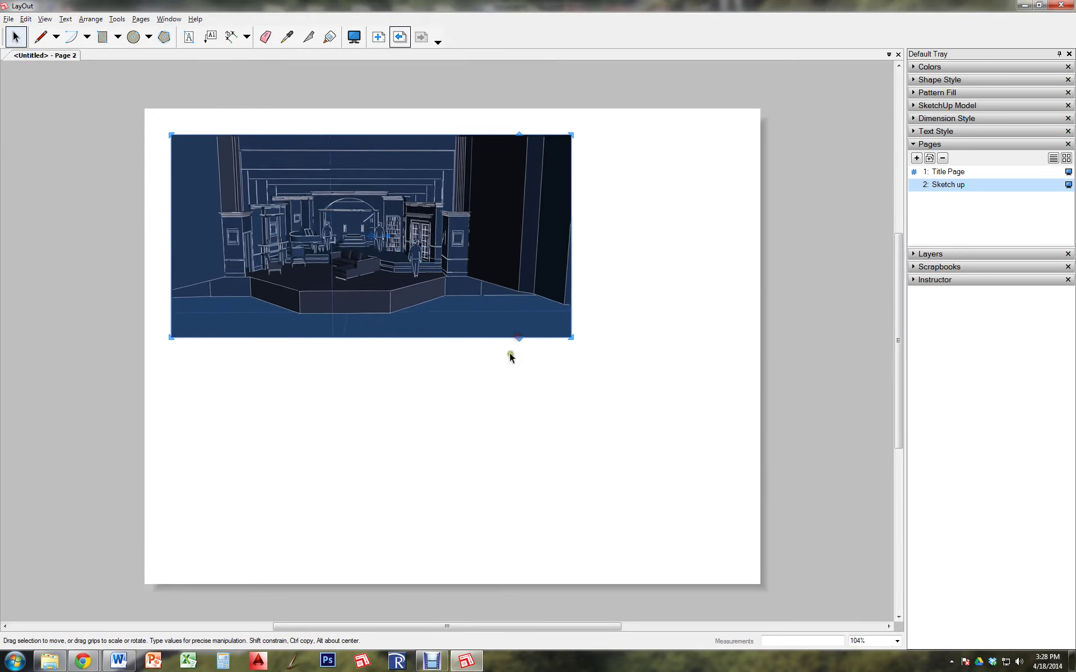
Insert the Bookcase SketchUp model from the IVEY folder and shrink its viewport into the page's lower-right area.
click(9, 19)
click(23, 142)
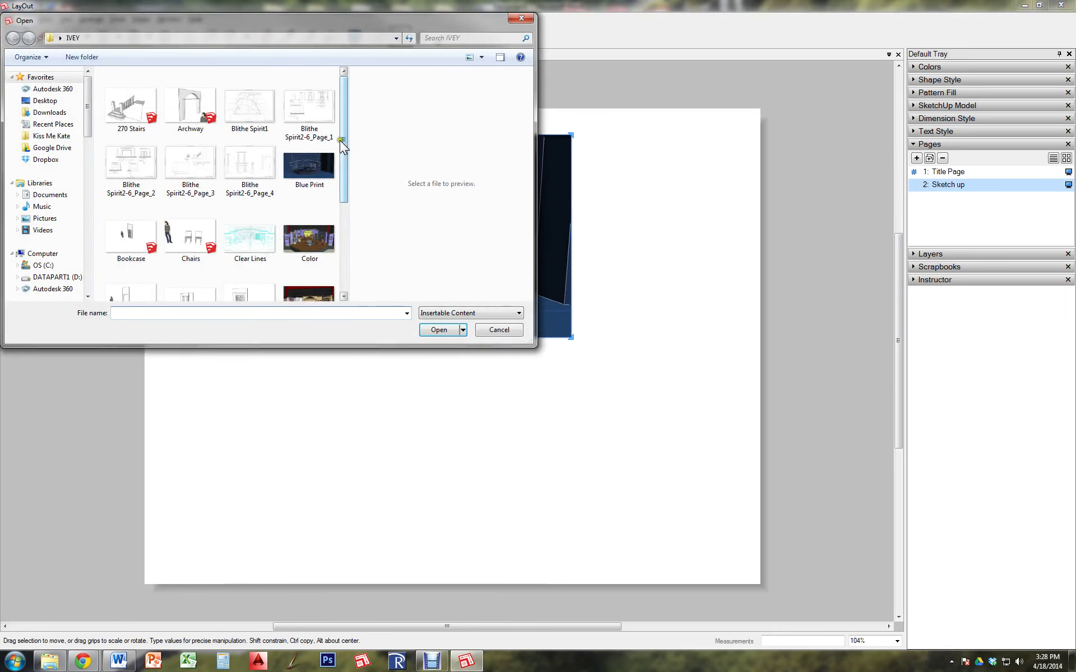
drag(345, 130, 346, 201)
click(131, 104)
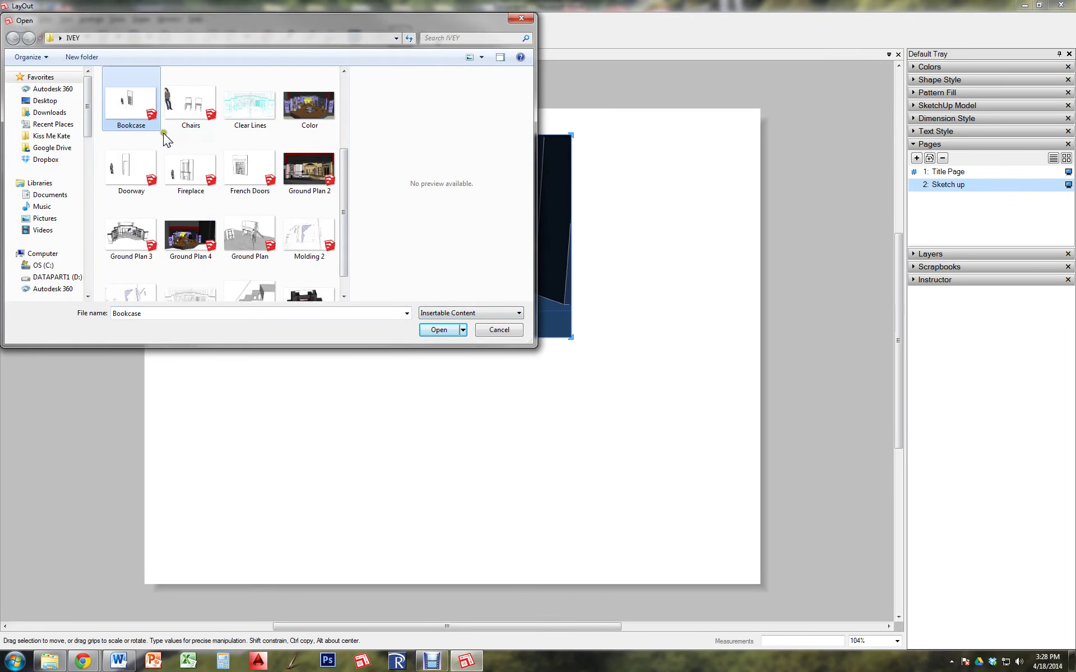
click(433, 329)
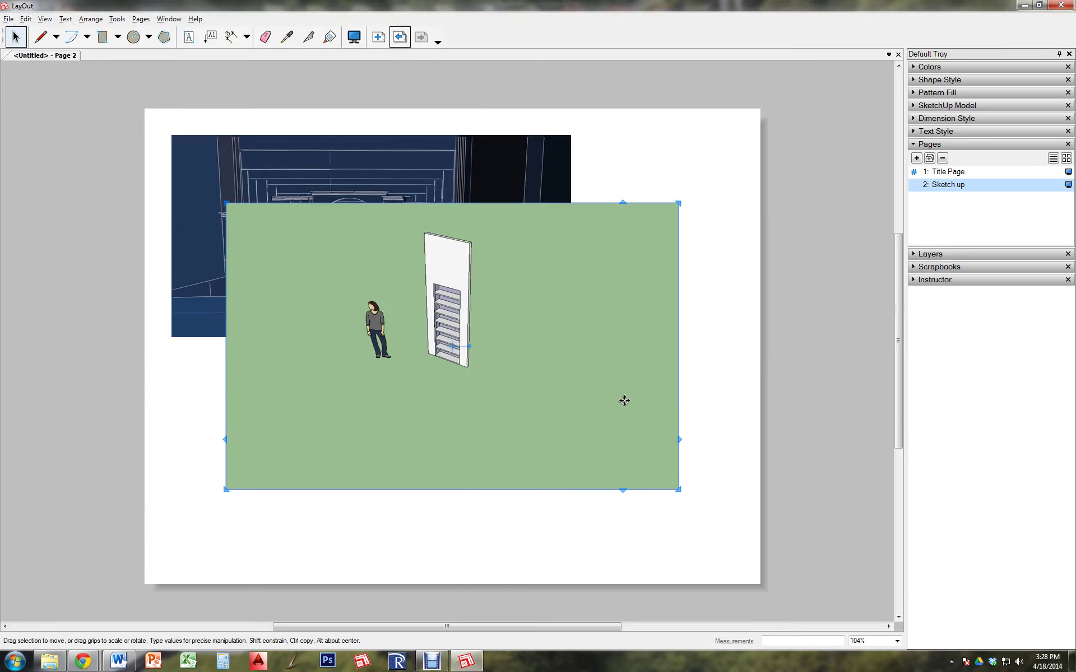
mouse_move(222, 200)
mouse_down()
mouse_move(502, 375)
mouse_move(482, 365)
mouse_up()
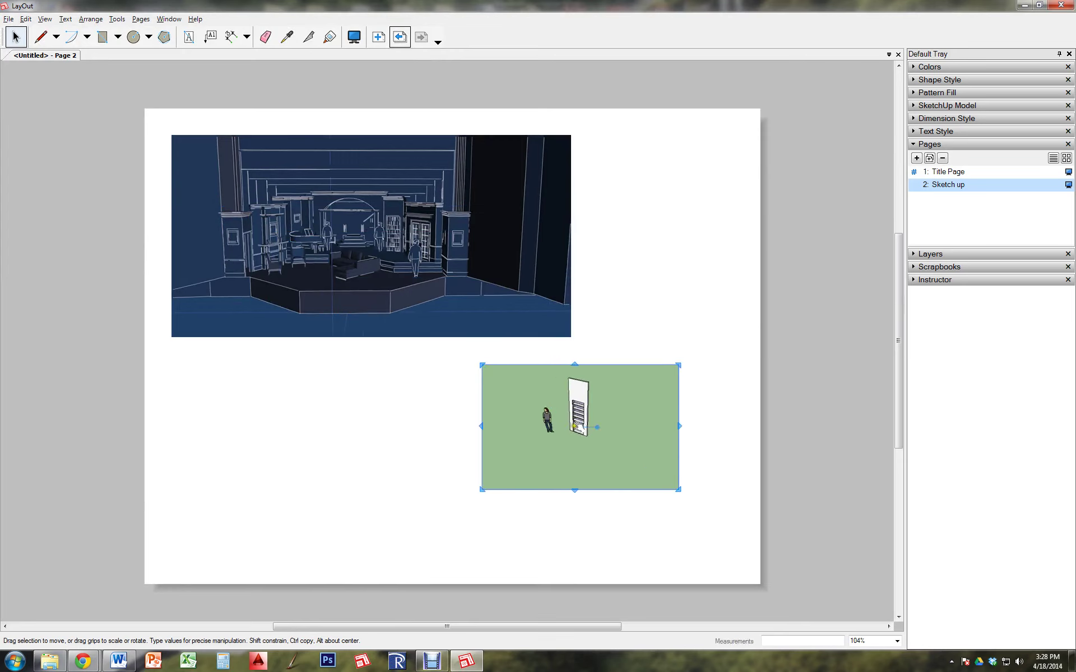
Orbit and zoom the model view in on the bookcase, and extend its viewport downward.
double_click(567, 458)
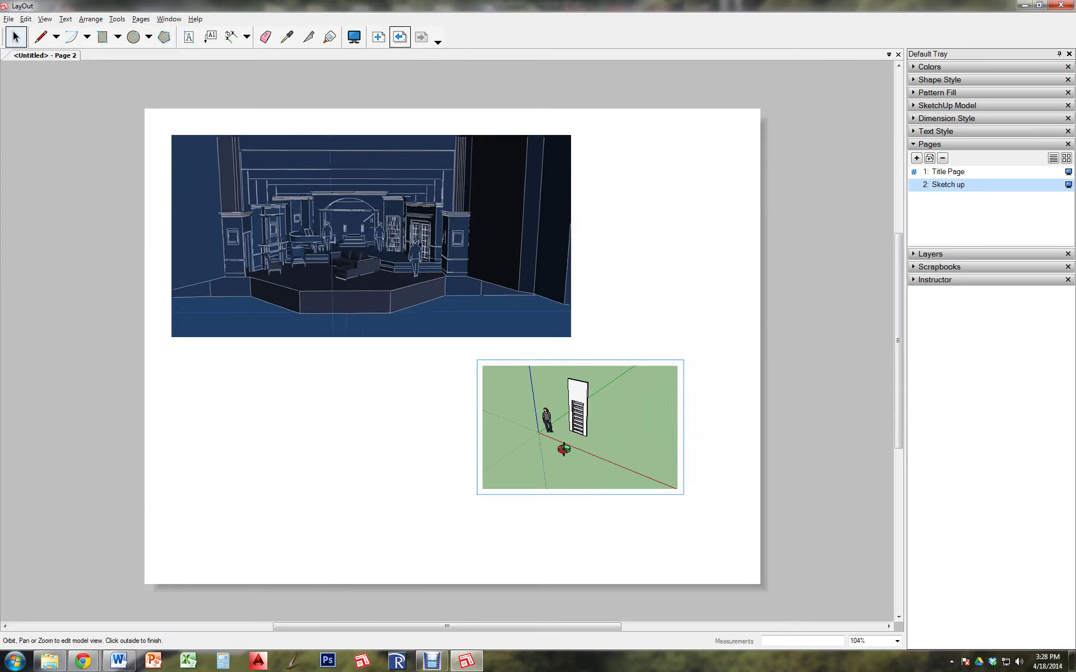
mouse_move(564, 449)
mouse_down()
mouse_move(607, 404)
mouse_move(625, 478)
mouse_move(492, 409)
mouse_move(527, 417)
mouse_up()
scroll(575, 392, up, 6)
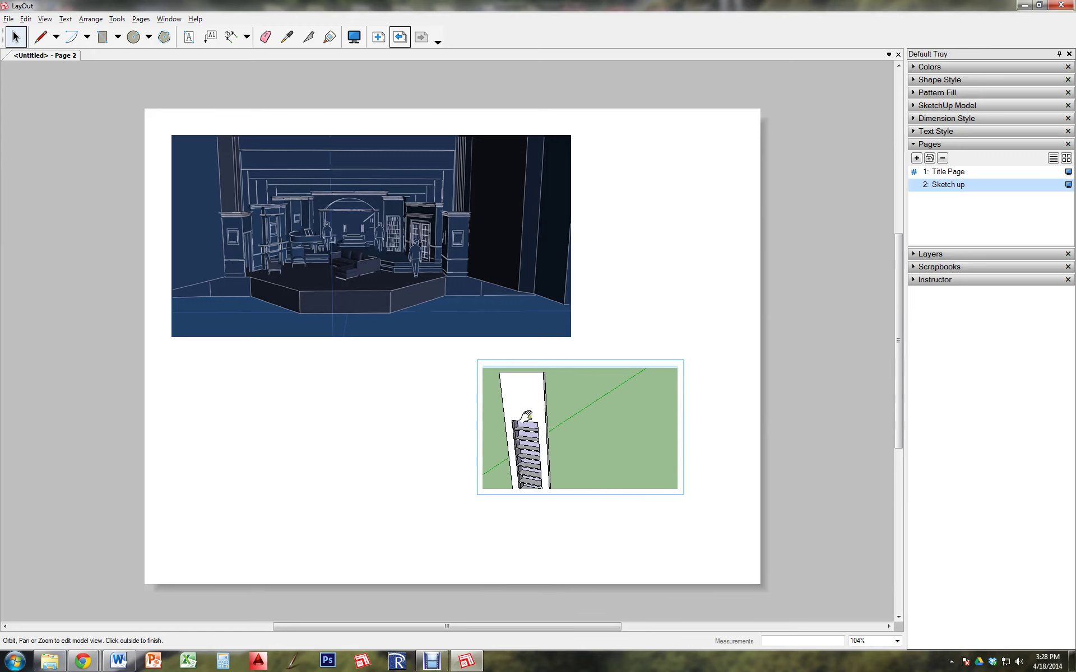
click(585, 519)
click(583, 485)
drag(580, 495, 582, 538)
Narrow the viewport around the bookcase and adjust the model view so the whole bookcase fits in the frame.
double_click(546, 480)
mouse_move(545, 480)
mouse_down()
mouse_move(523, 471)
mouse_move(557, 469)
mouse_move(495, 479)
mouse_move(536, 465)
mouse_up()
click(559, 580)
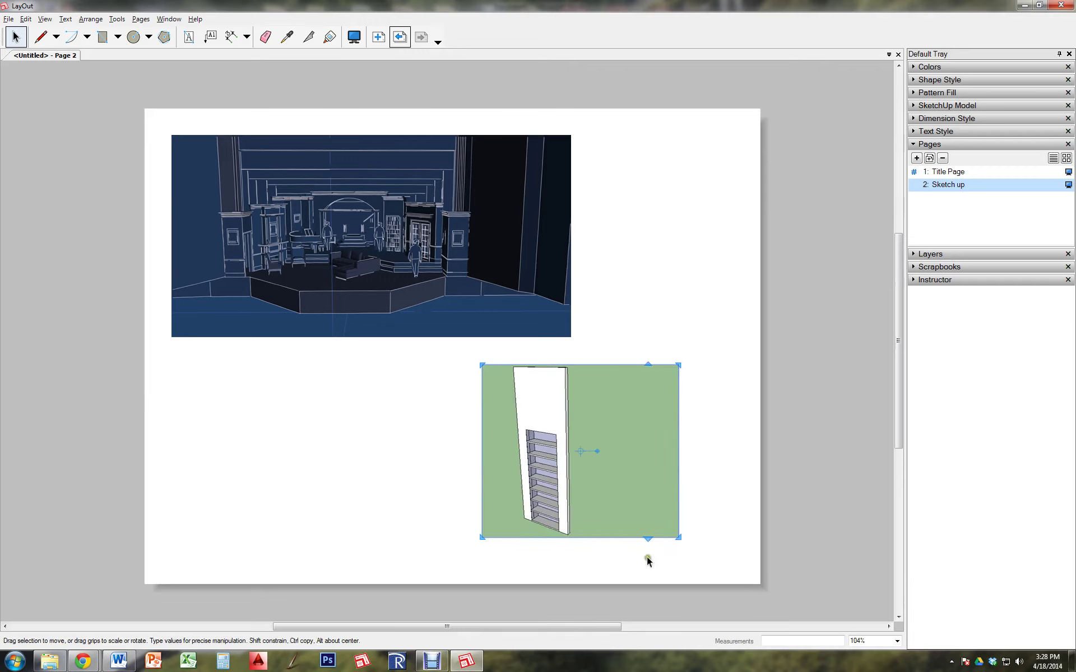
drag(679, 539, 604, 563)
double_click(571, 548)
mouse_move(571, 548)
middle_down()
mouse_move(557, 512)
mouse_move(538, 514)
mouse_move(568, 508)
mouse_move(567, 519)
mouse_move(547, 528)
mouse_move(543, 519)
mouse_move(637, 459)
middle_up()
click(636, 459)
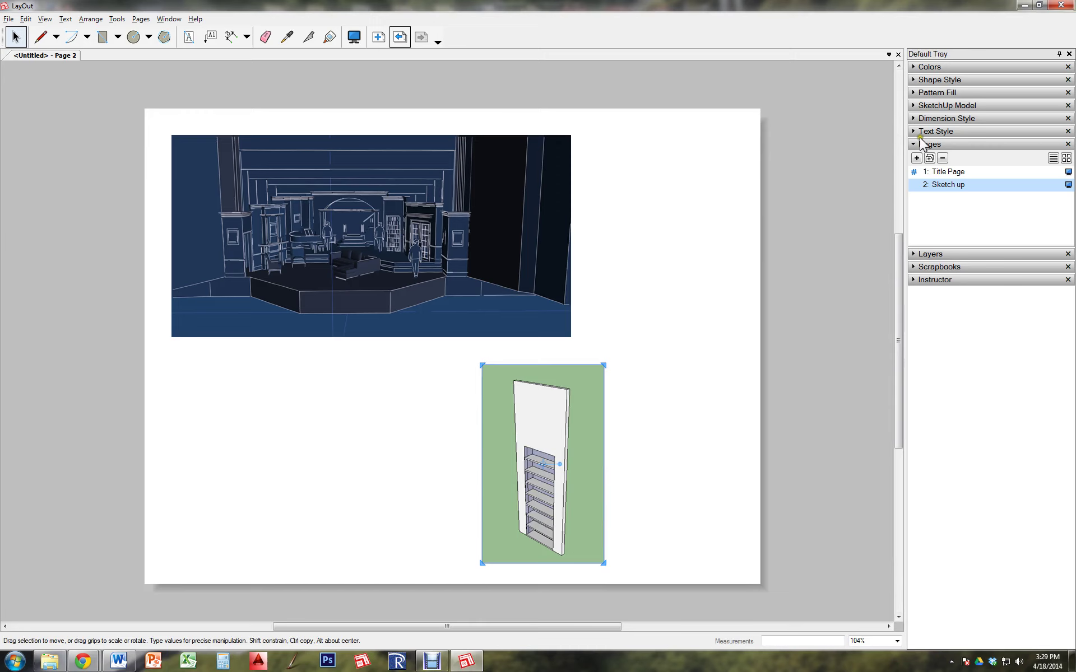
Apply the PSO Graded style from the Assorted Styles collection to the bookcase model.
click(914, 106)
click(945, 119)
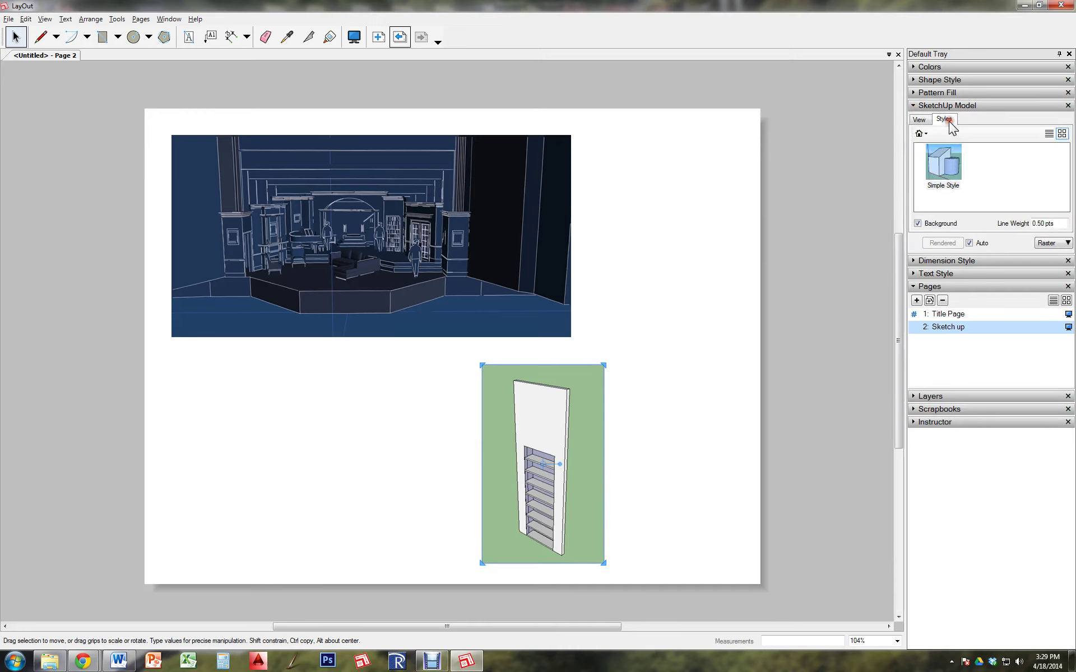
click(999, 188)
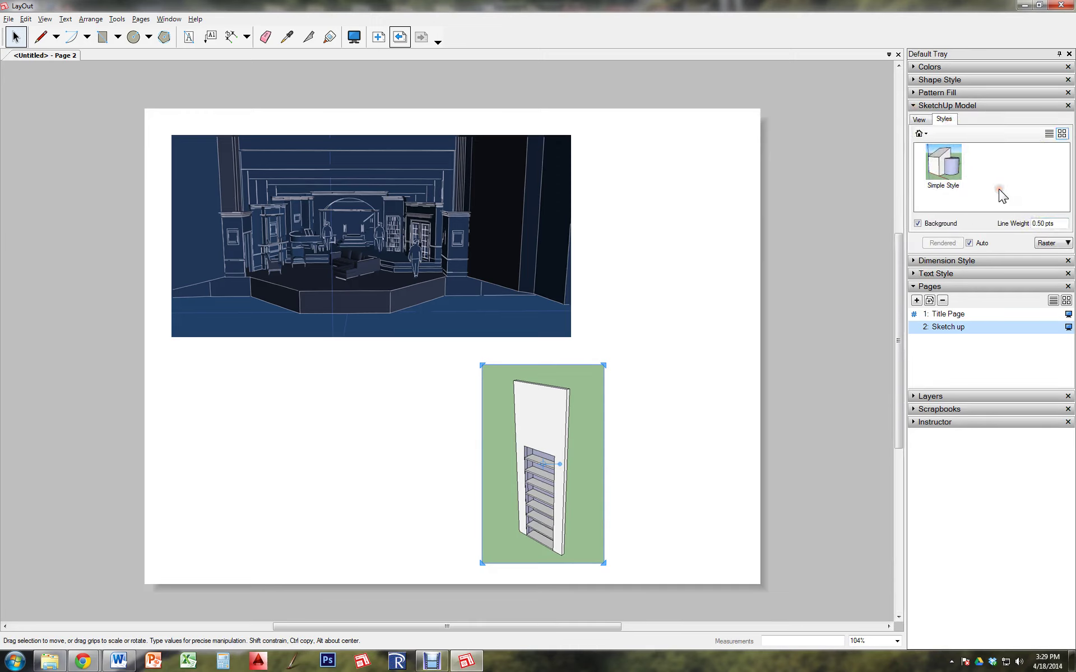
click(920, 134)
click(937, 159)
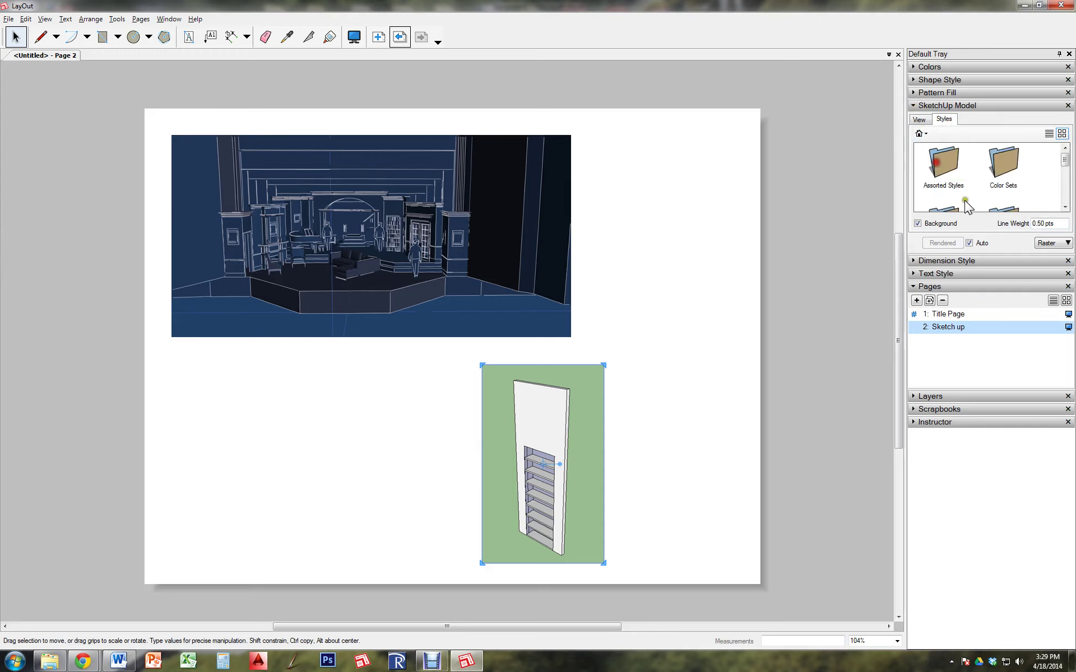
double_click(942, 168)
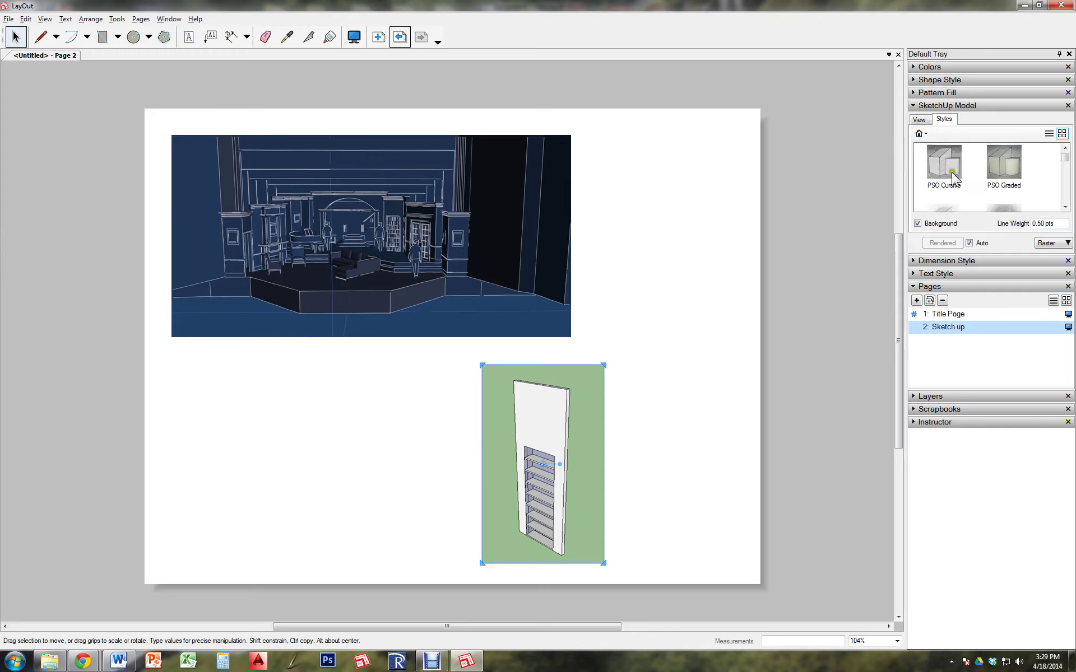
click(951, 190)
click(1009, 177)
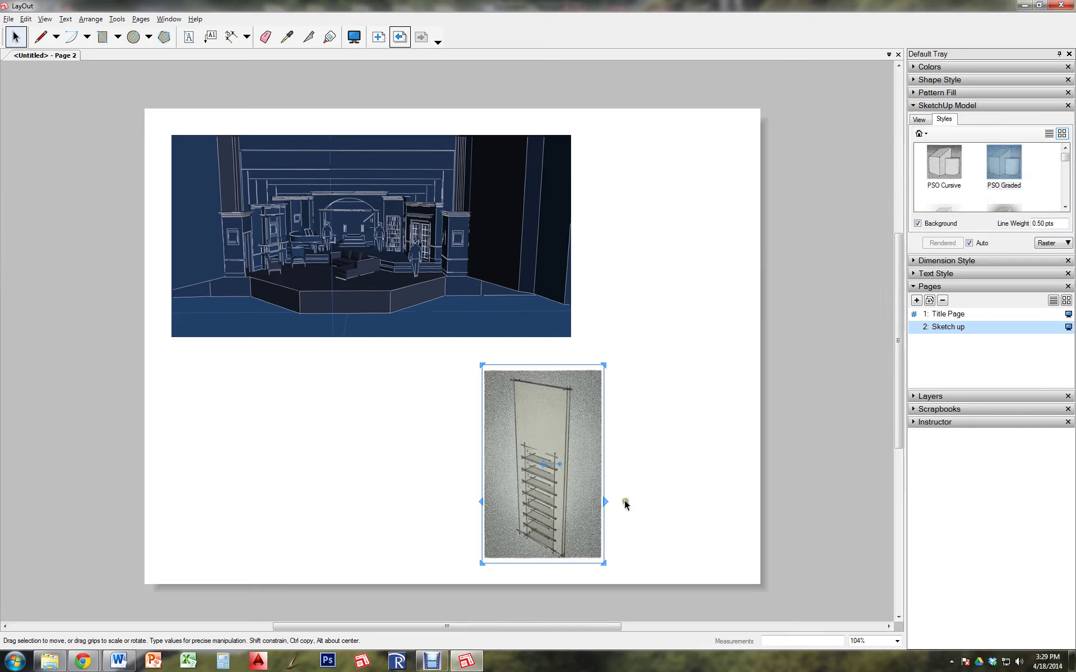
Move the bookcase viewport to the right of the blueprint image, and place a widened copy below that image.
mouse_move(558, 498)
mouse_down()
mouse_move(649, 362)
mouse_move(668, 326)
mouse_move(659, 320)
mouse_up()
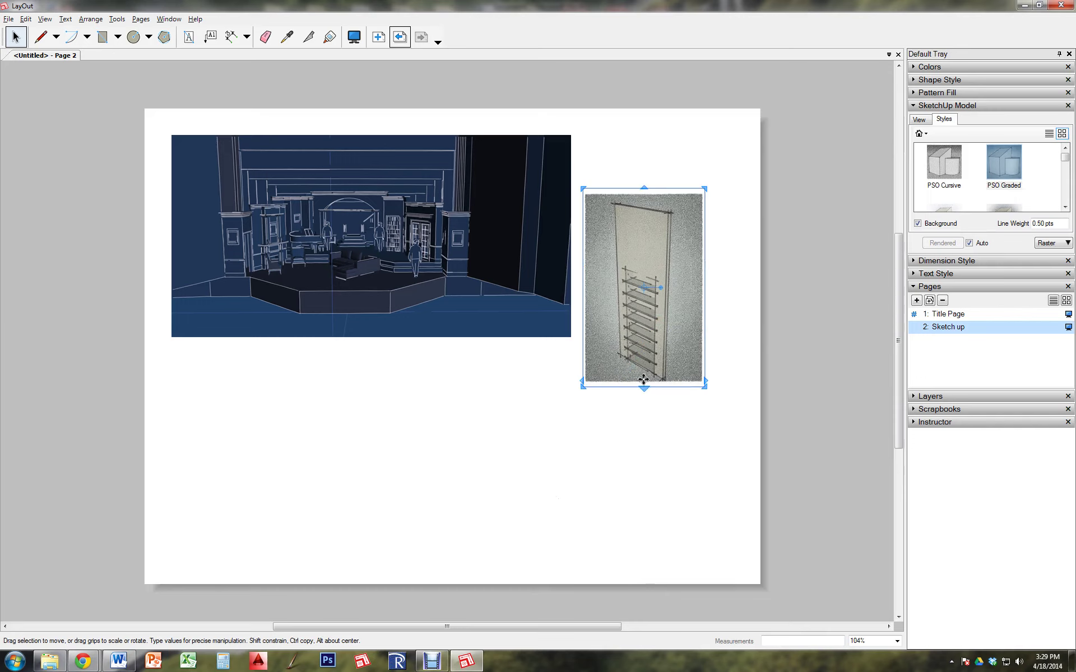
mouse_move(643, 382)
ctrl+mouse_down()
mouse_move(605, 381)
mouse_move(413, 485)
mouse_move(435, 477)
ctrl+mouse_up()
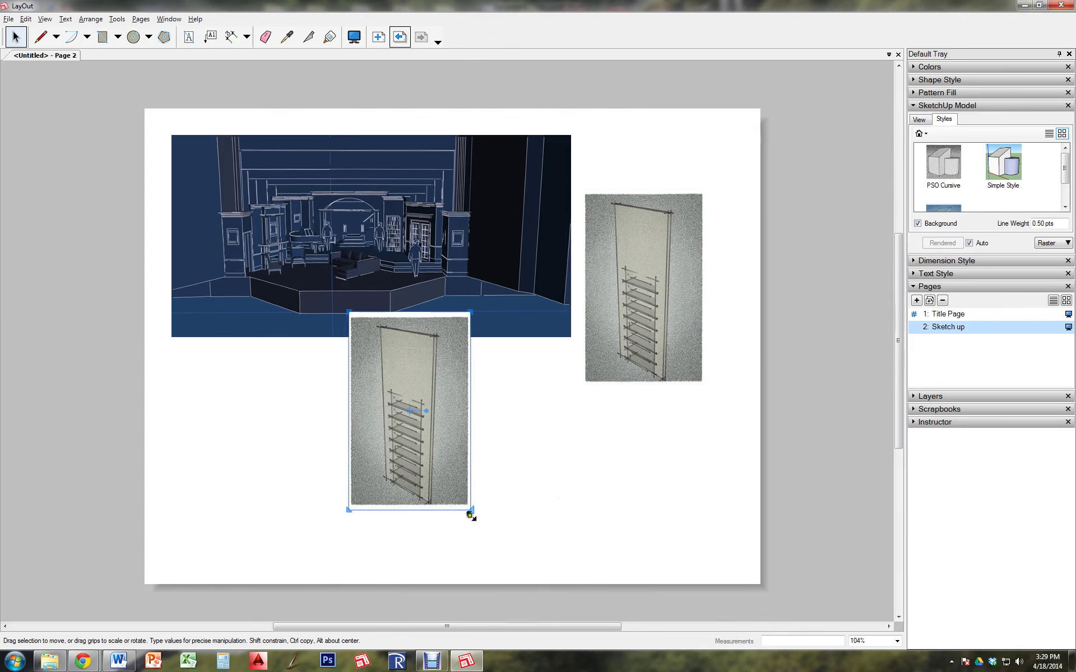
drag(471, 510, 622, 504)
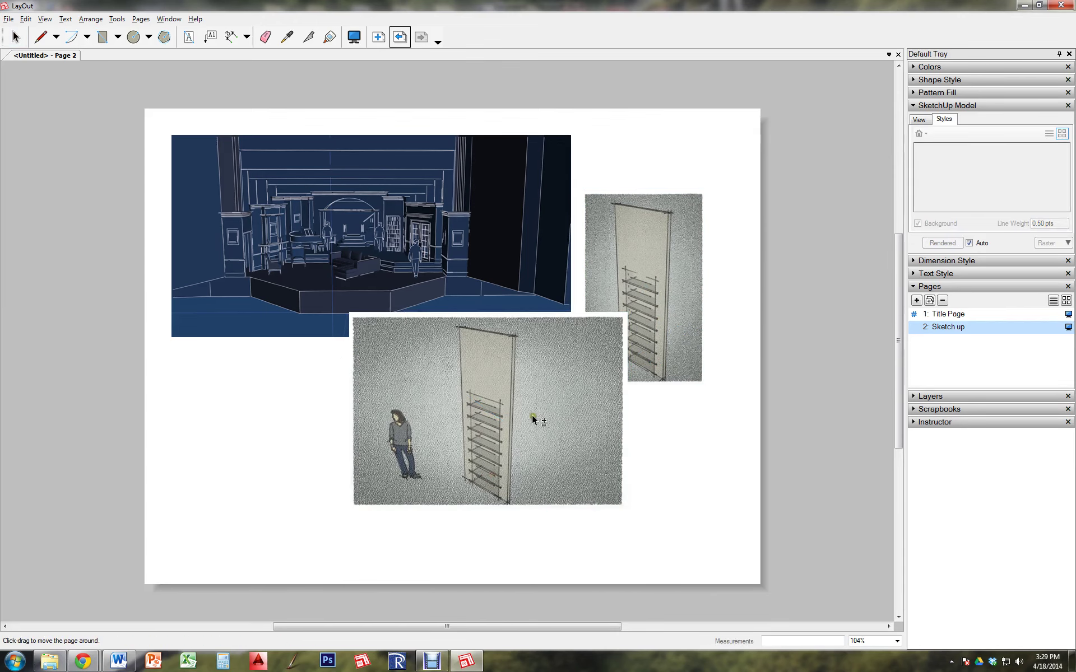
Zoom and orbit the copied bookcase view to a close-up of the shelves, and position it beneath the blueprint image.
mouse_move(534, 420)
middle_down()
mouse_move(473, 481)
mouse_move(520, 413)
middle_up()
double_click(478, 443)
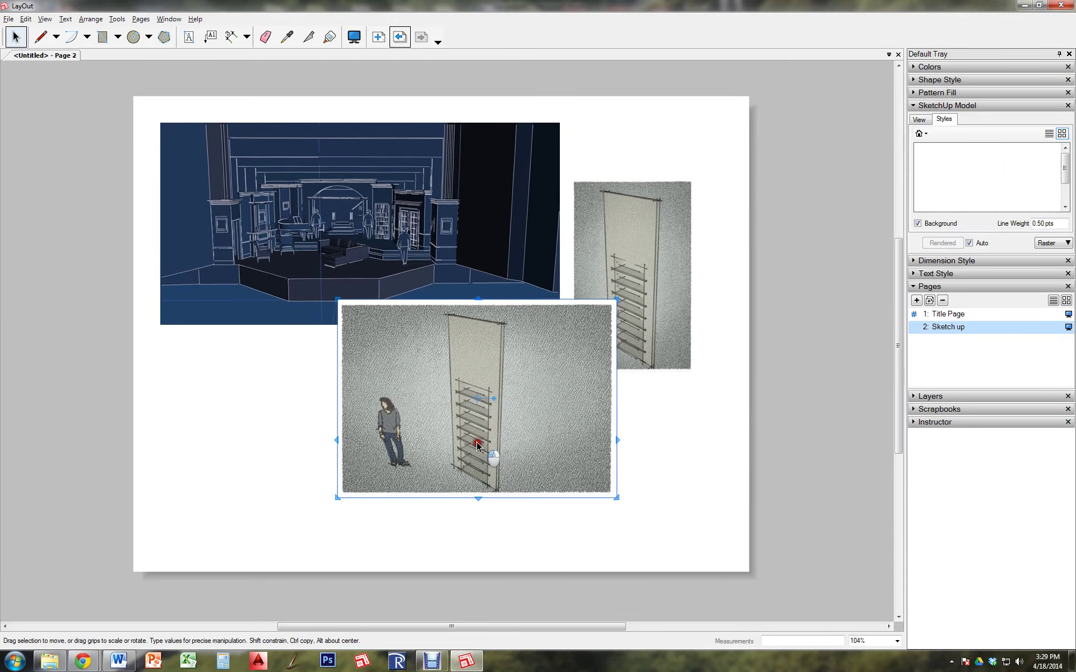
scroll(476, 403, up, 5)
mouse_move(473, 394)
middle_down()
mouse_move(493, 396)
mouse_move(445, 425)
mouse_move(476, 416)
mouse_move(439, 362)
mouse_move(444, 353)
mouse_move(460, 362)
mouse_move(447, 381)
mouse_move(473, 377)
mouse_move(550, 425)
middle_up()
click(632, 434)
click(582, 434)
drag(521, 477, 523, 473)
click(597, 470)
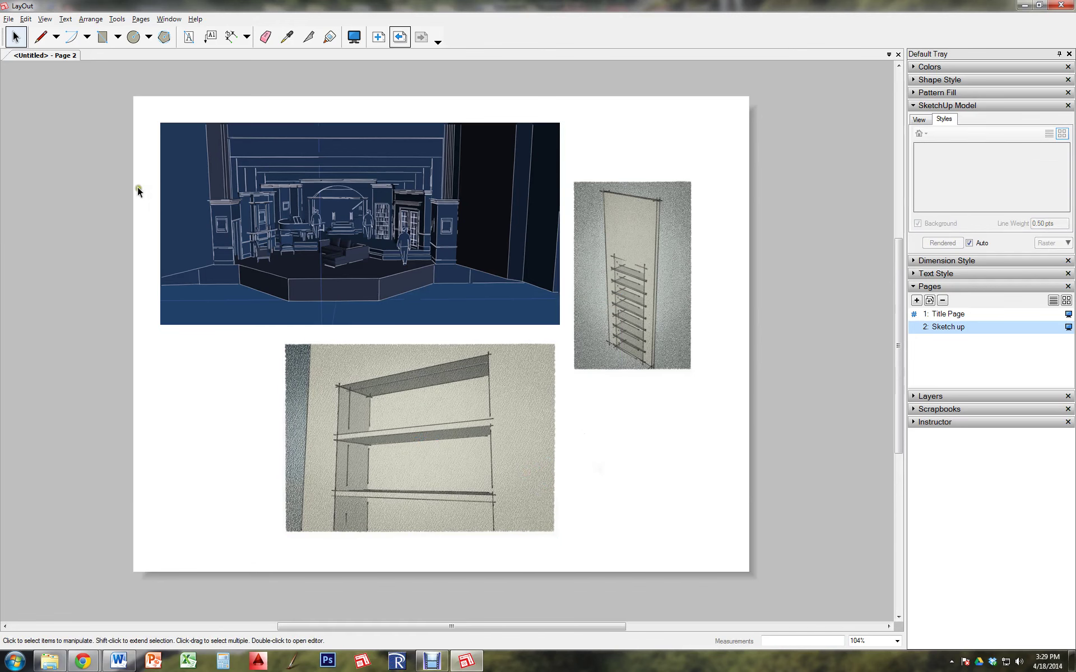
Switch to the Word document, copy its first two text lines, and return to LayOut.
click(118, 661)
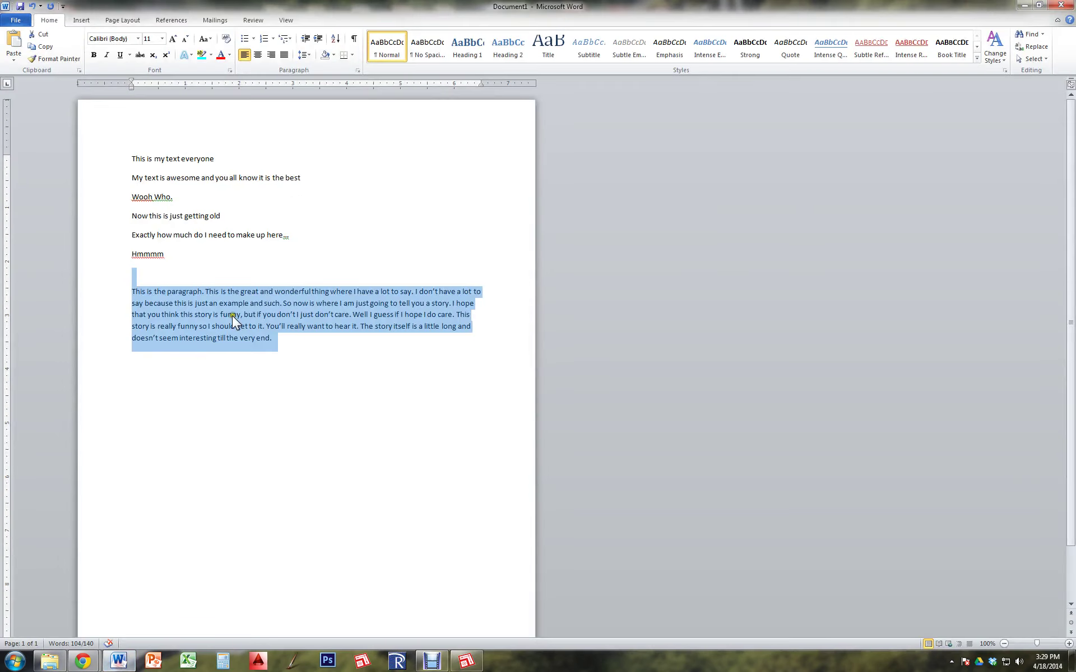
click(221, 157)
drag(160, 169, 259, 185)
key(ctrl+c)
key(alt+Tab)
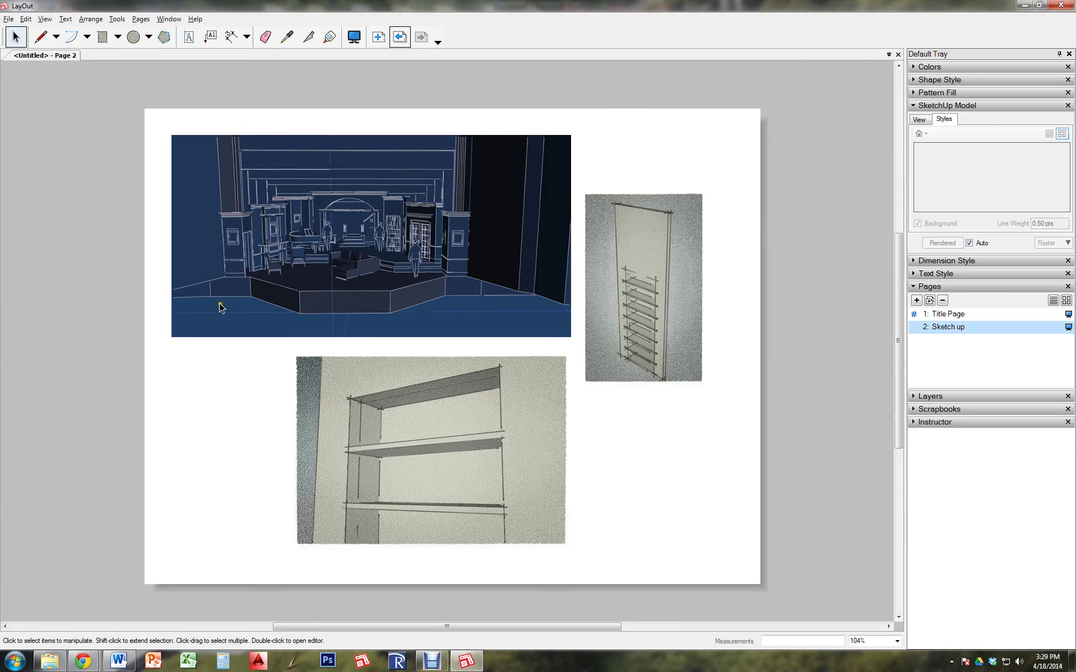
Add a text box below the blueprint image's left end and paste the copied lines into it.
click(190, 40)
drag(172, 357, 321, 415)
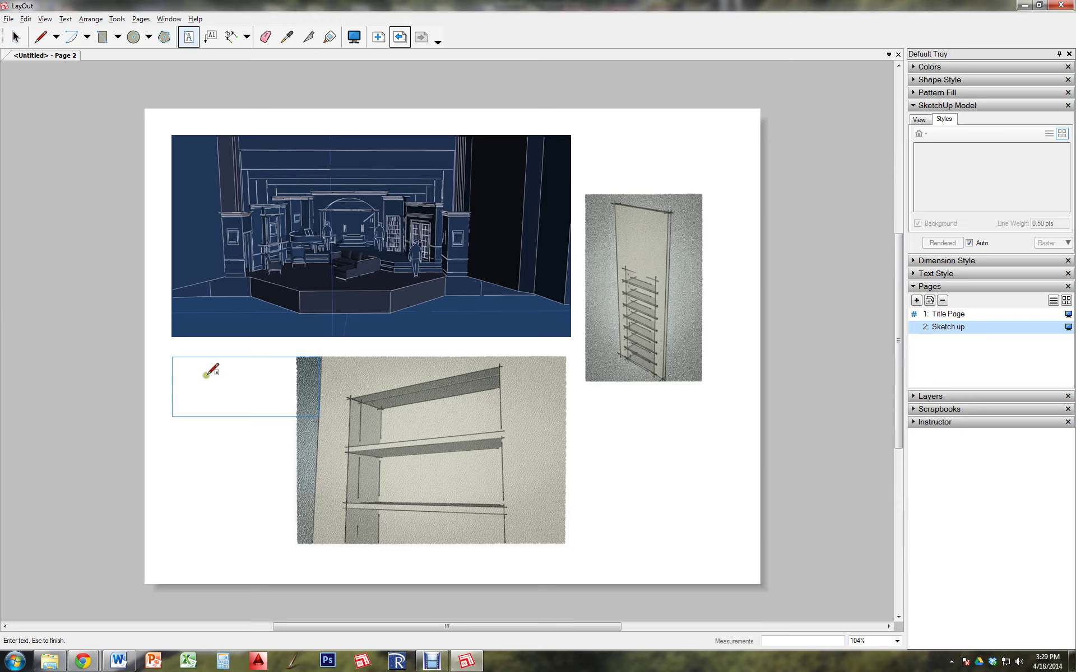
key(ctrl+v)
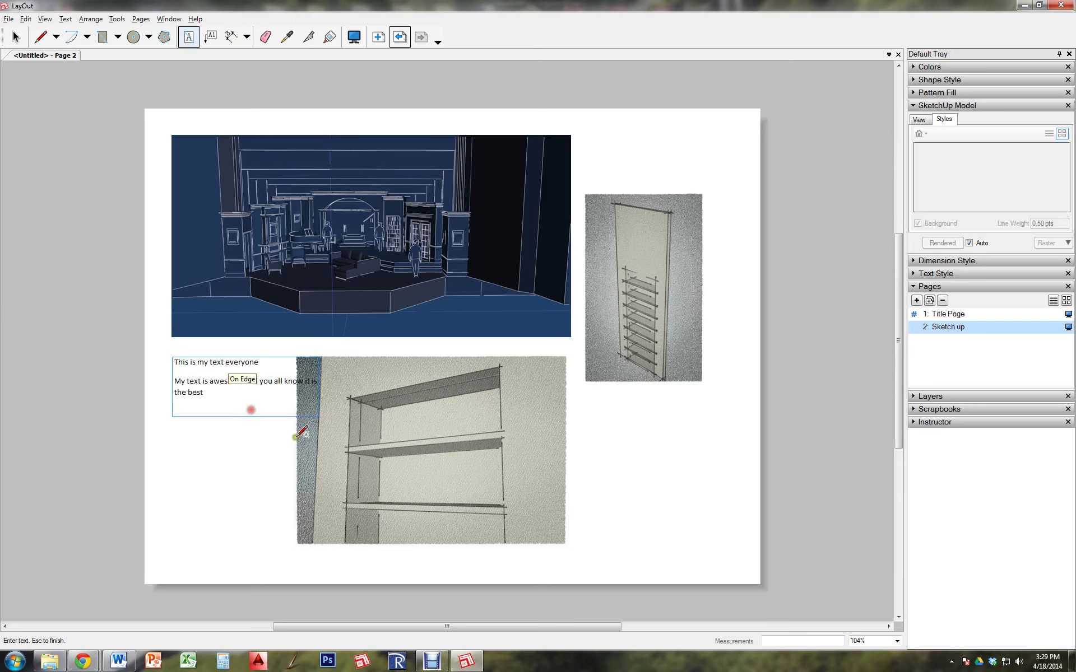
click(247, 461)
key(space)
Move the text box up against the blueprint image's lower edge and shorten it to one line of text.
click(212, 398)
drag(200, 402, 200, 381)
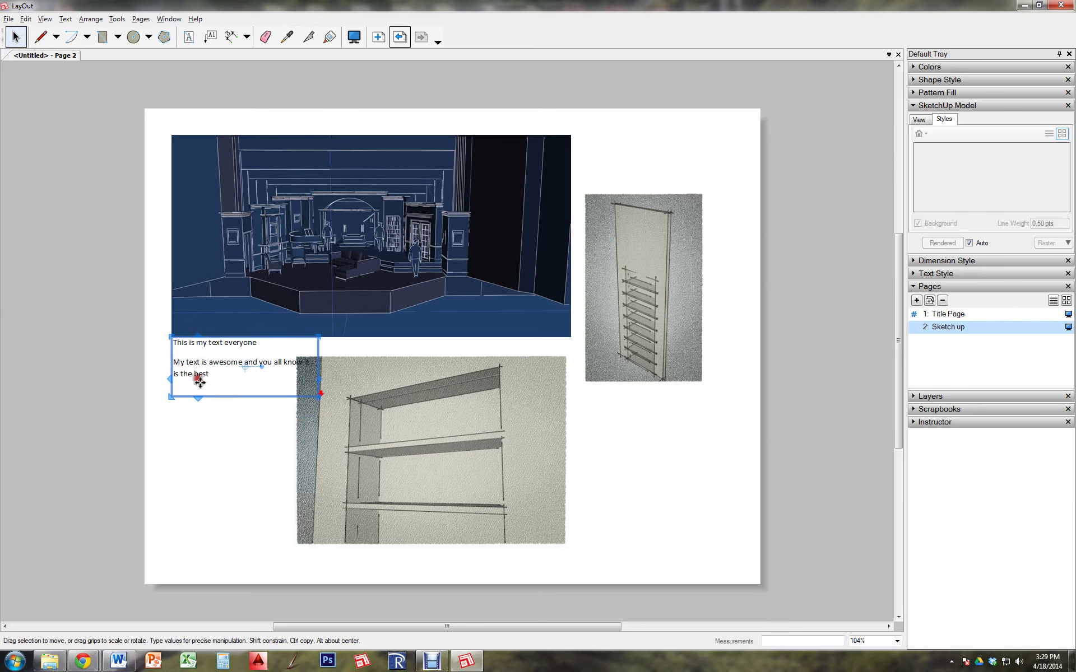
click(223, 440)
click(203, 381)
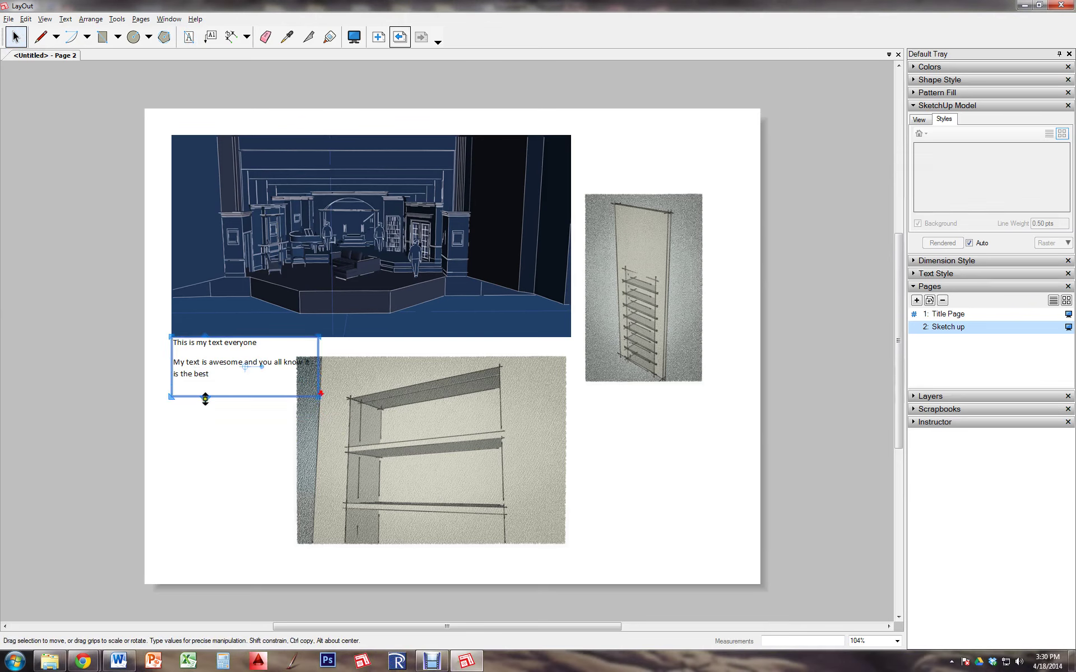
drag(205, 399, 205, 352)
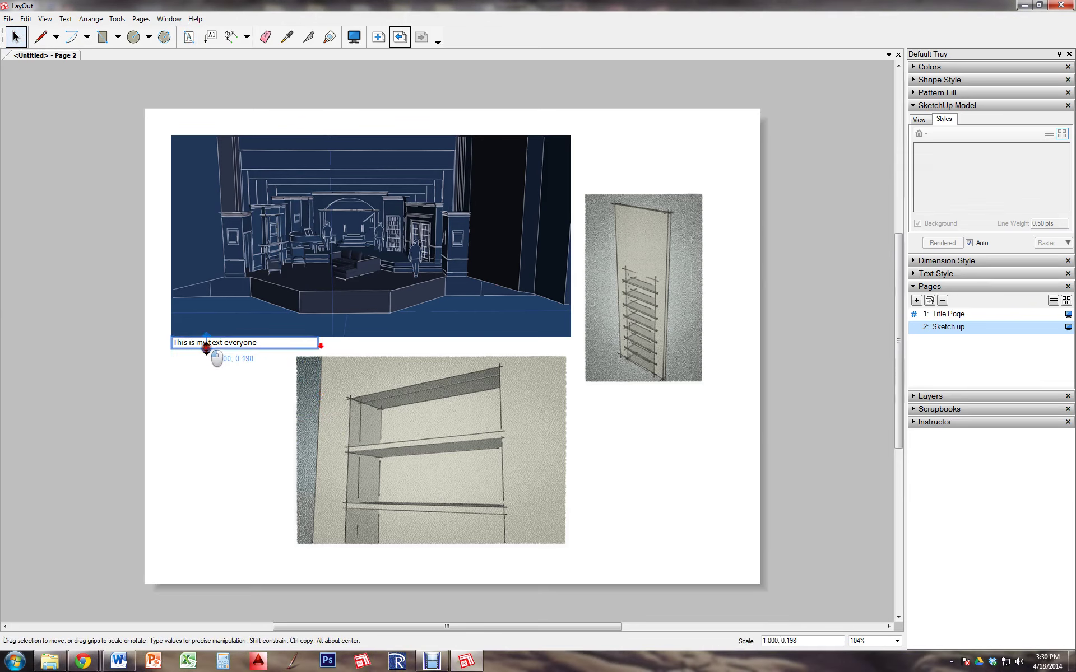
click(321, 352)
click(253, 346)
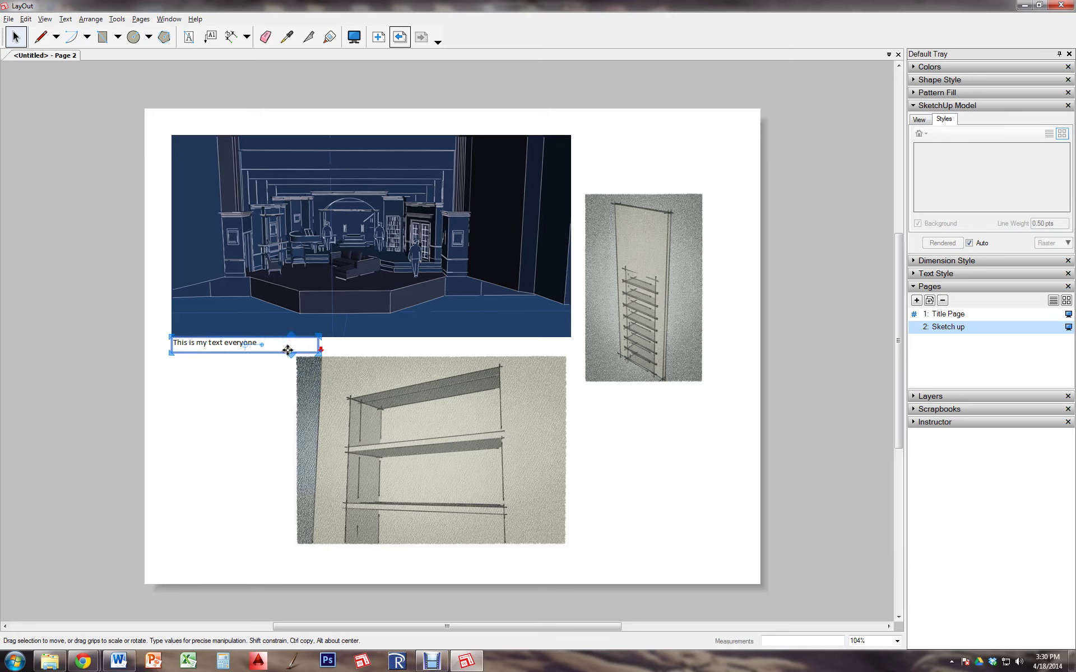
Cut "My text is awesome and you all know it is the best" from the text box and reposition it under the blueprint image.
drag(268, 359, 283, 451)
double_click(224, 381)
drag(212, 376, 163, 352)
drag(224, 371, 177, 357)
key(ctrl+c)
key(BackSpace)
click(260, 468)
click(234, 347)
drag(251, 460, 226, 350)
click(251, 461)
Paste the cut sentence as a separate text, move it beneath the upright bookcase image, and narrow it to that image's width.
click(189, 37)
click(230, 420)
key(ctrl+v)
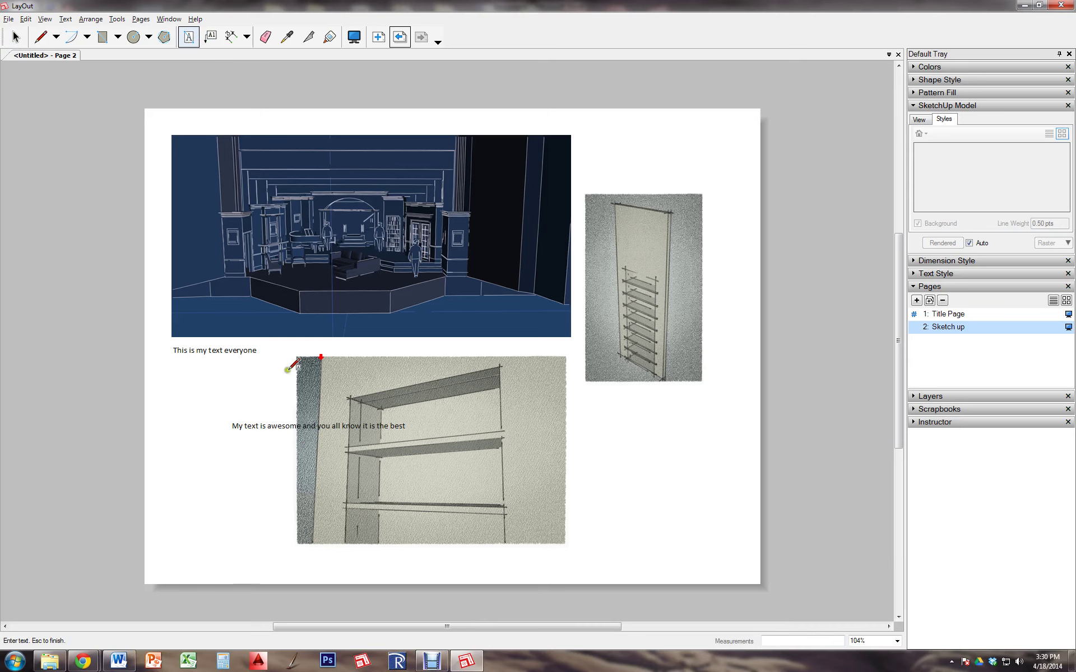
click(15, 37)
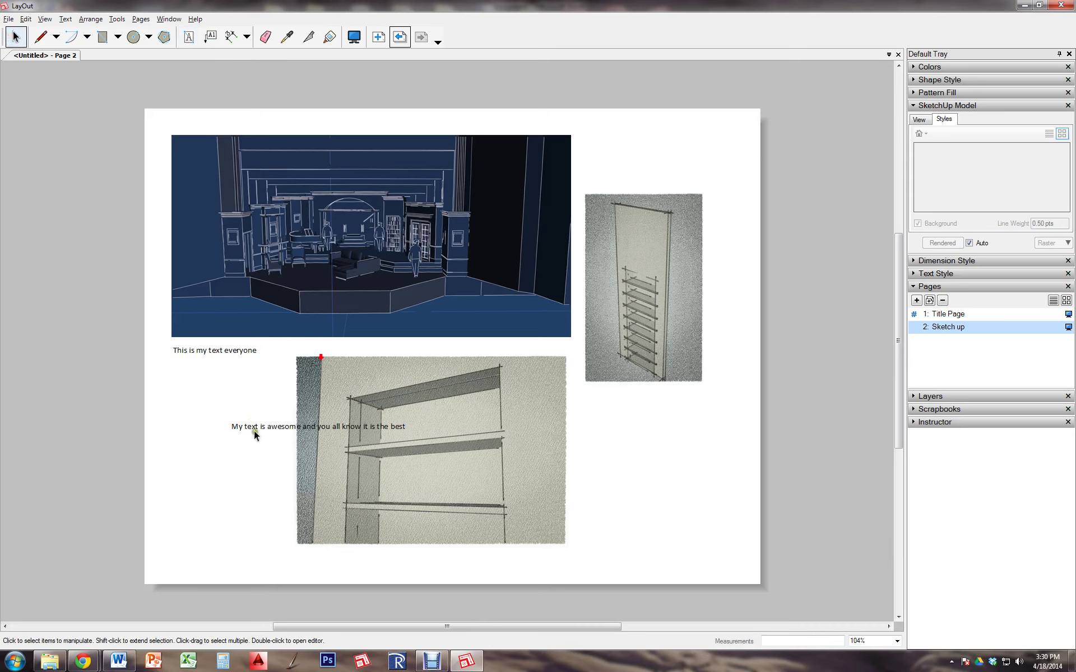
drag(254, 432, 592, 397)
drag(769, 393, 657, 453)
click(680, 517)
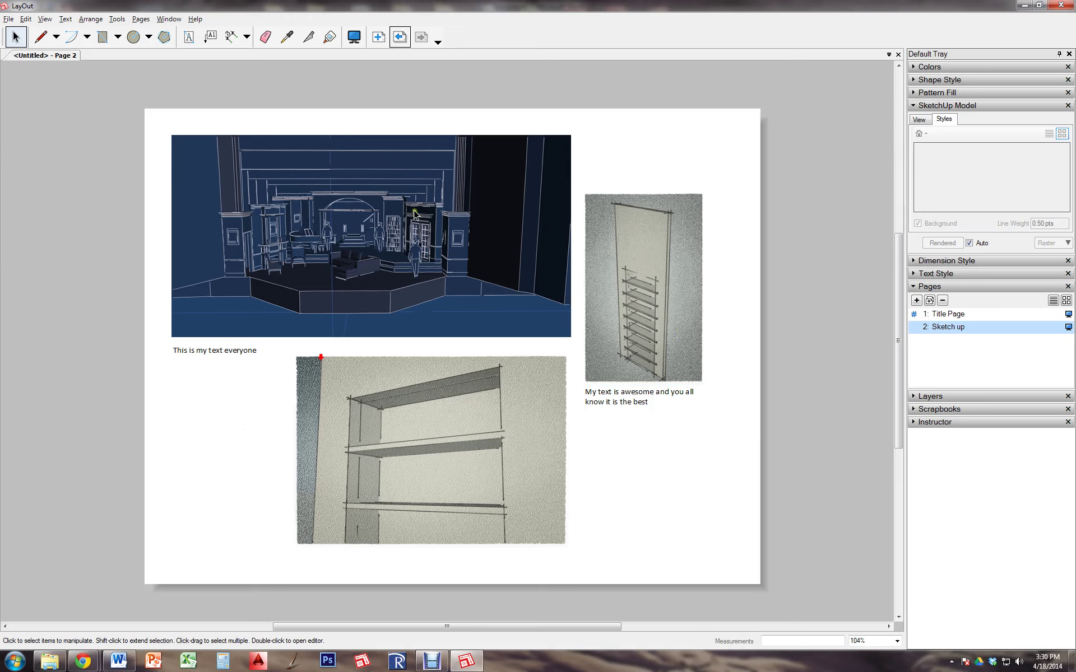
click(520, 441)
click(628, 519)
click(618, 355)
click(560, 381)
click(600, 370)
click(505, 404)
Add a 2 pt stroke around the blueprint image and lighten the stroke colour from black to grey.
click(528, 310)
click(913, 80)
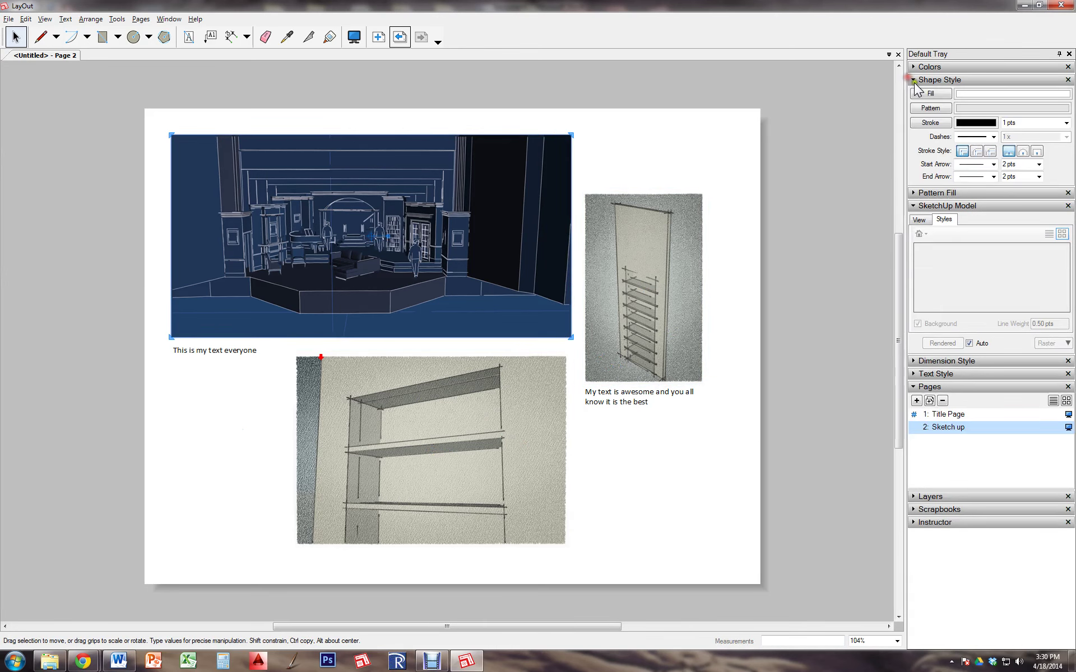
click(930, 122)
click(1063, 123)
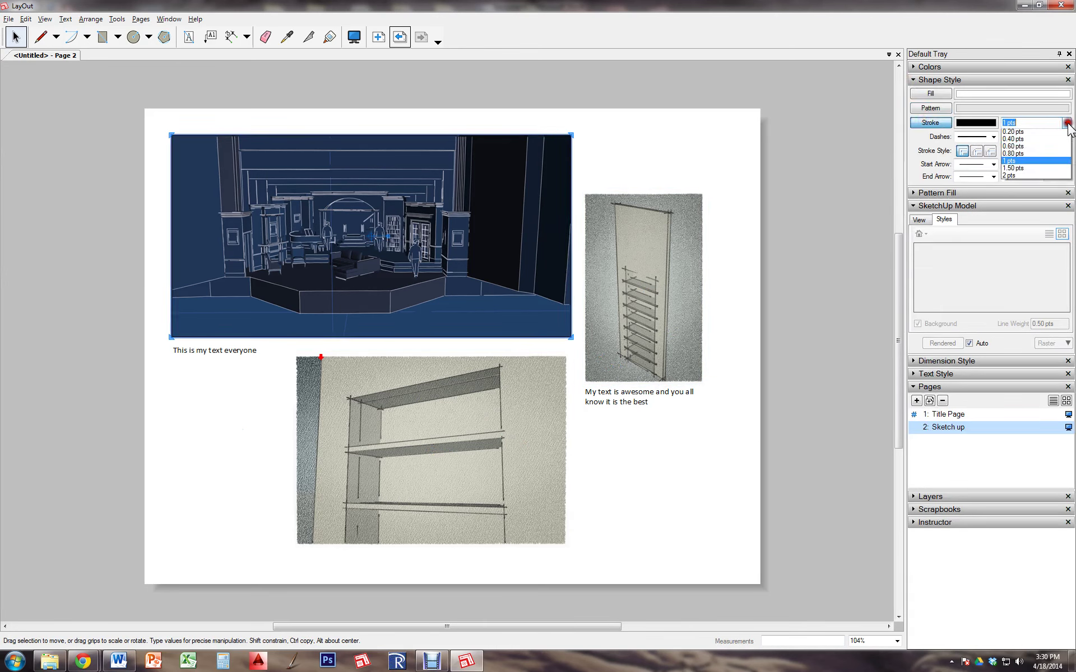
click(1056, 182)
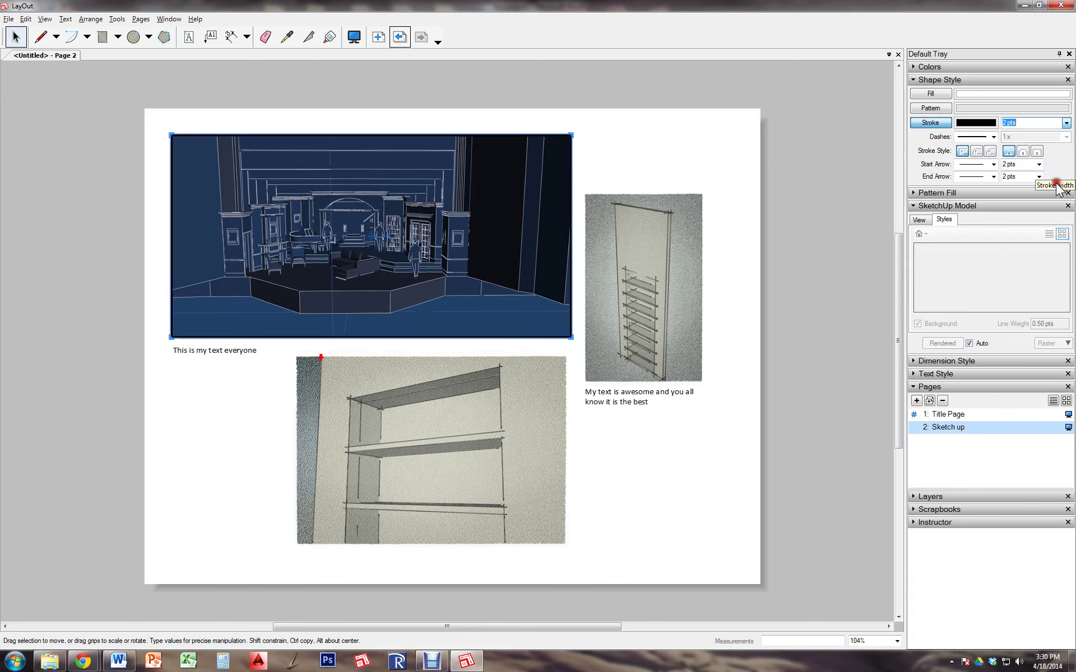
click(991, 121)
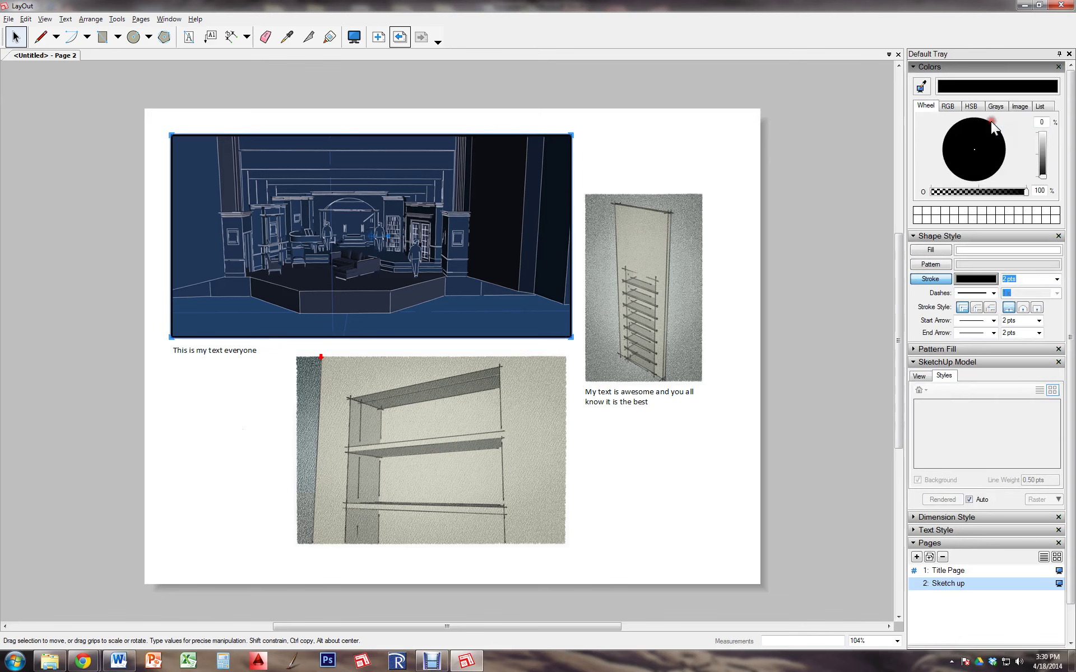
click(1044, 150)
click(725, 176)
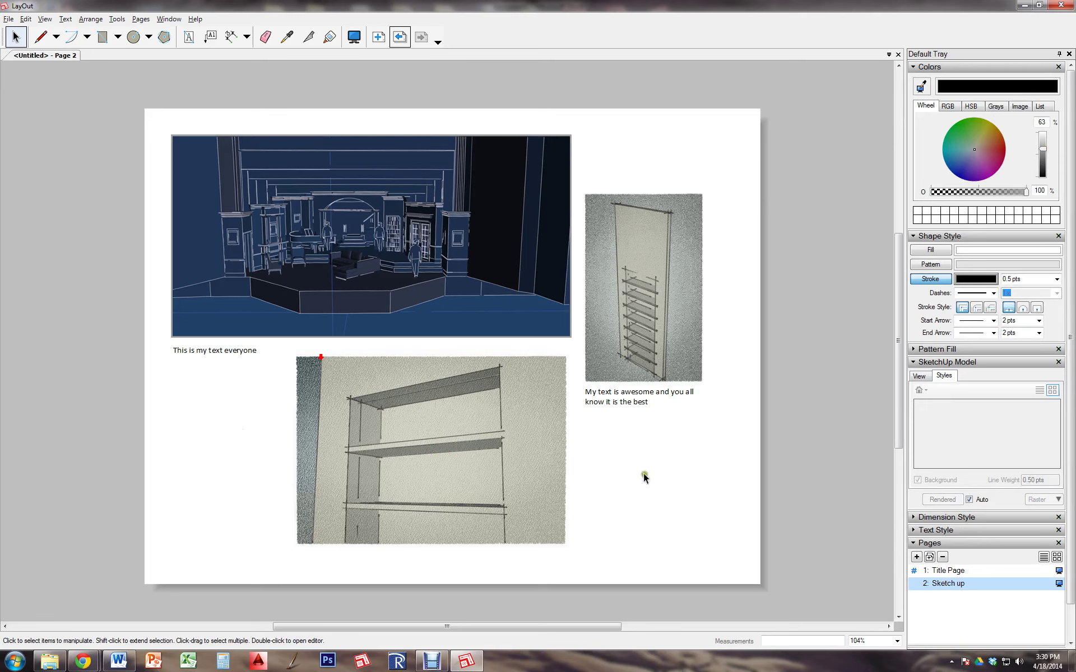
Shift the lower bookcase image slightly up and right so its edge lines up with the blueprint image.
click(560, 476)
mouse_move(560, 475)
mouse_down()
mouse_move(569, 476)
mouse_move(555, 469)
mouse_up()
click(633, 496)
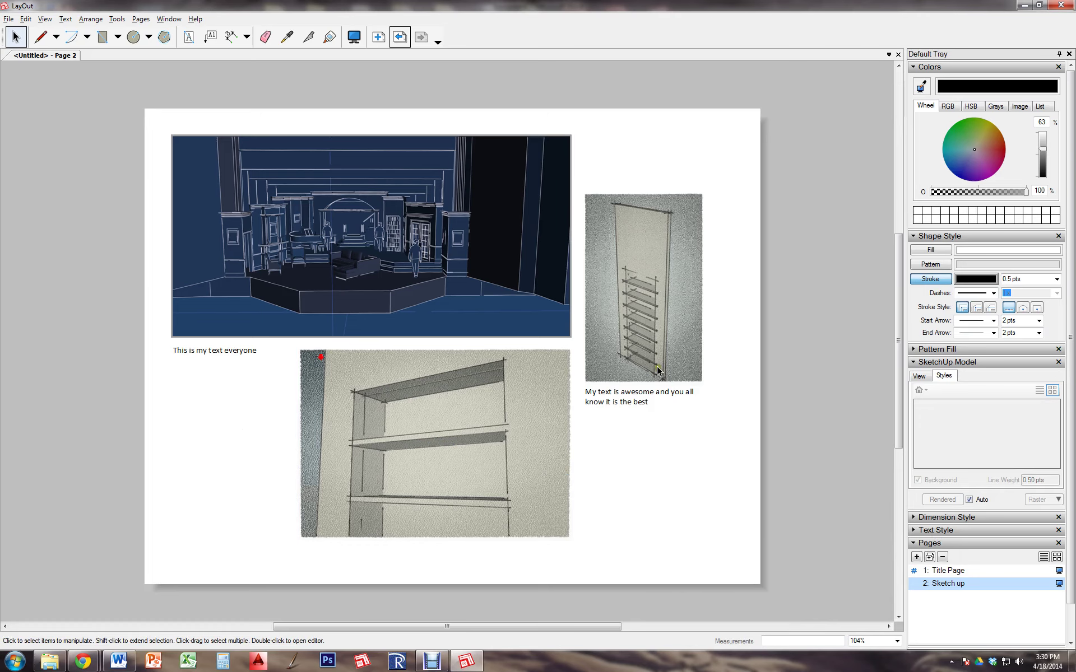
Add a new page and place a text box reading JRI on it, set in Vineta BT at 48 pt.
click(381, 37)
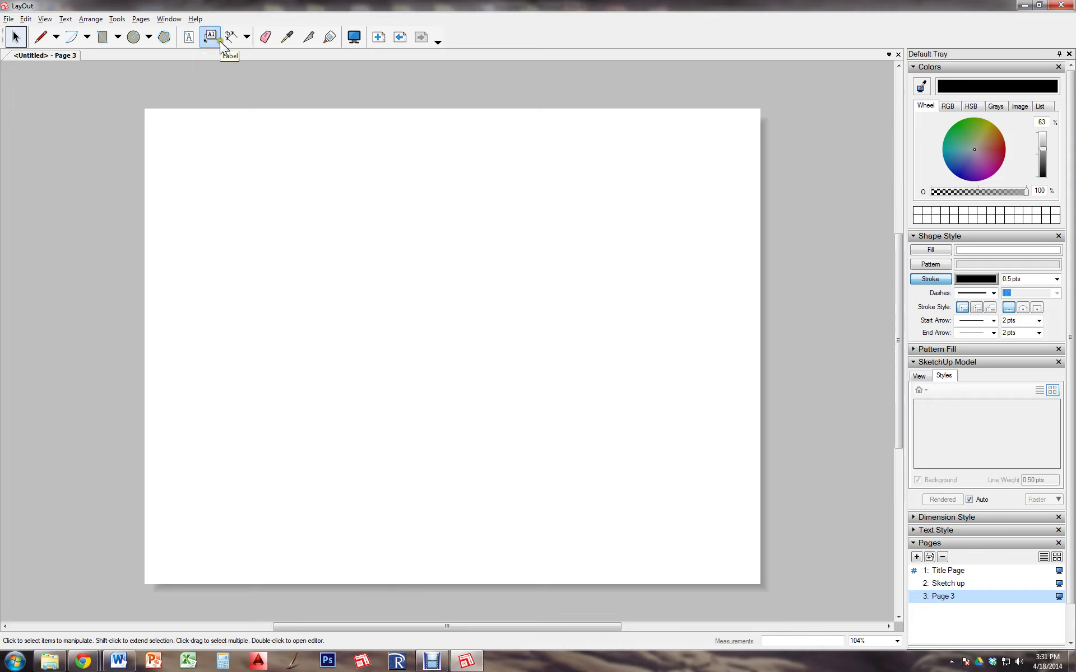
click(189, 37)
drag(338, 410, 433, 304)
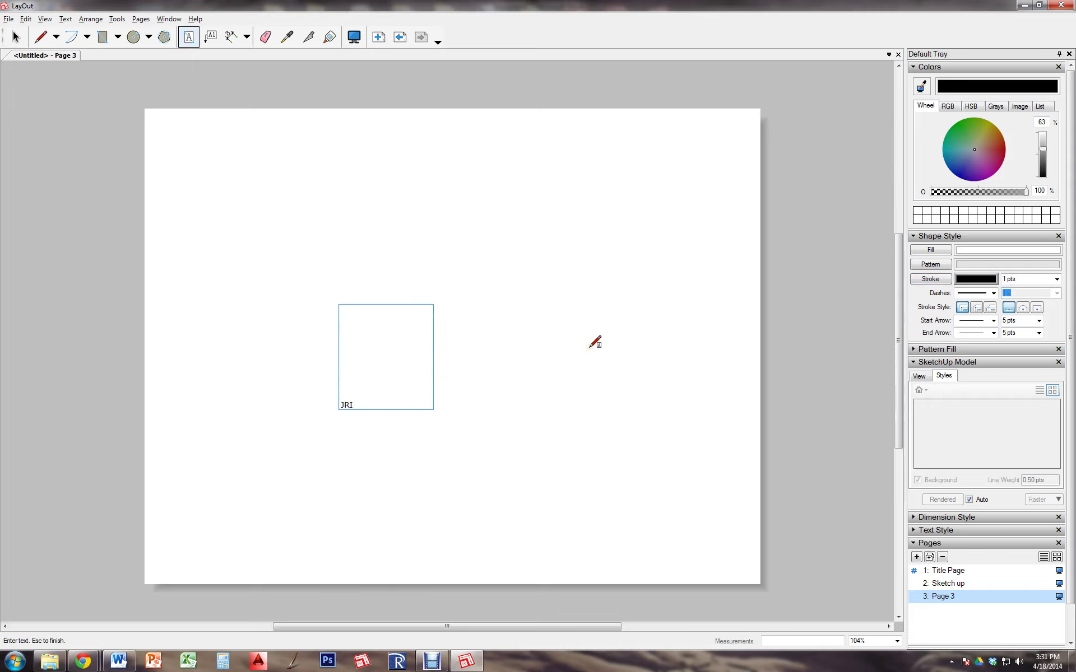
key(ctrl+a)
click(915, 530)
click(944, 556)
click(1034, 601)
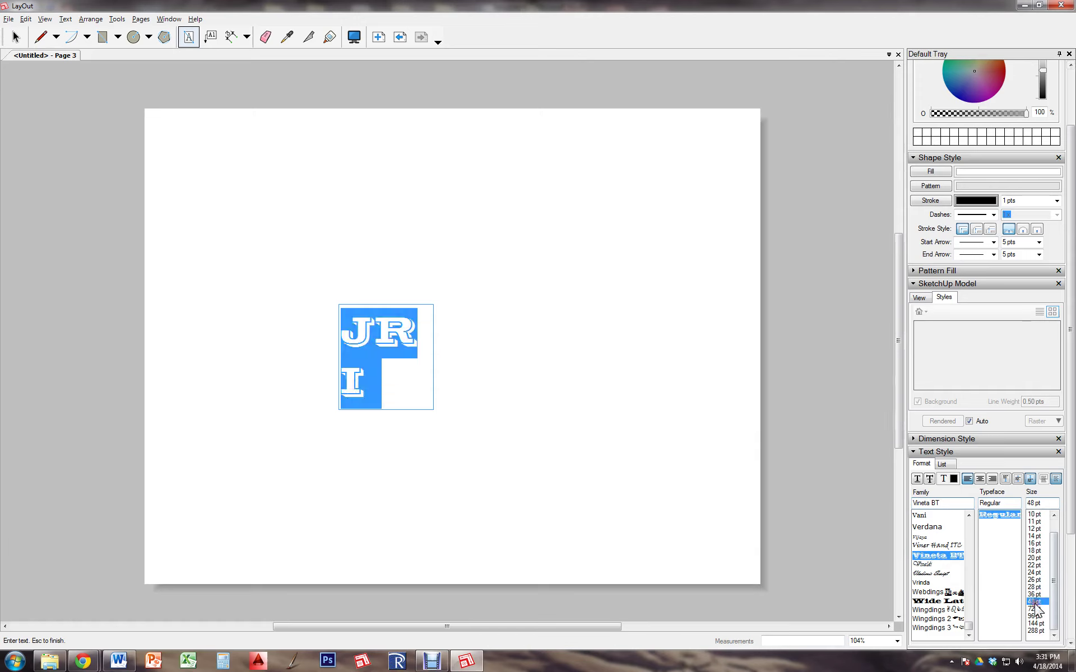
click(453, 398)
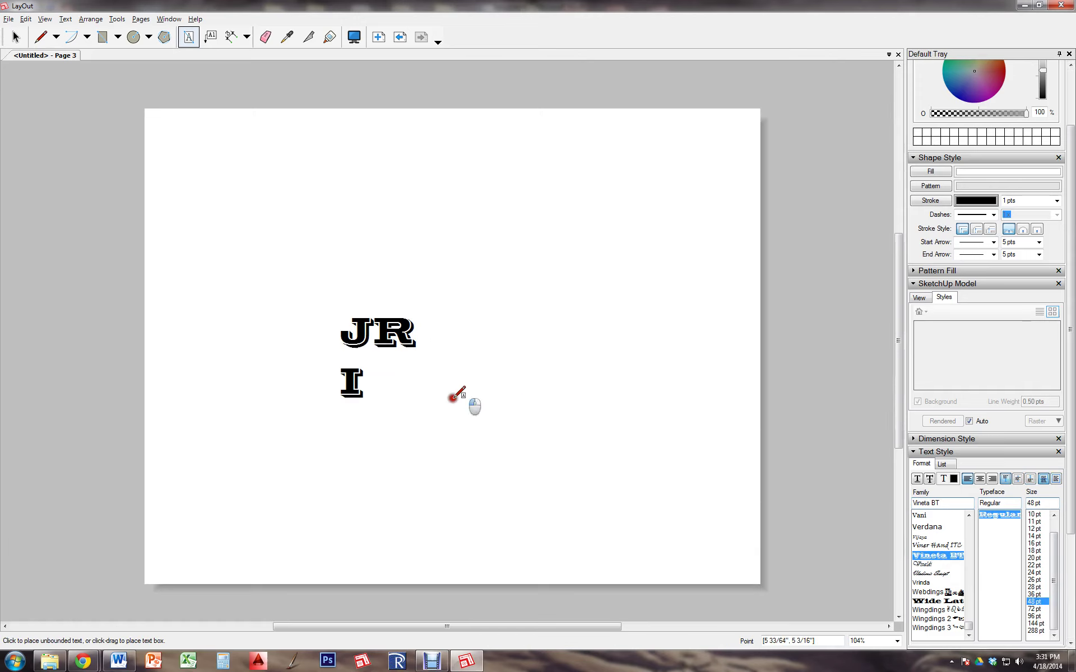
Break the JRI text onto separate lines and delete R and I so the box holds only J.
double_click(395, 324)
click(375, 337)
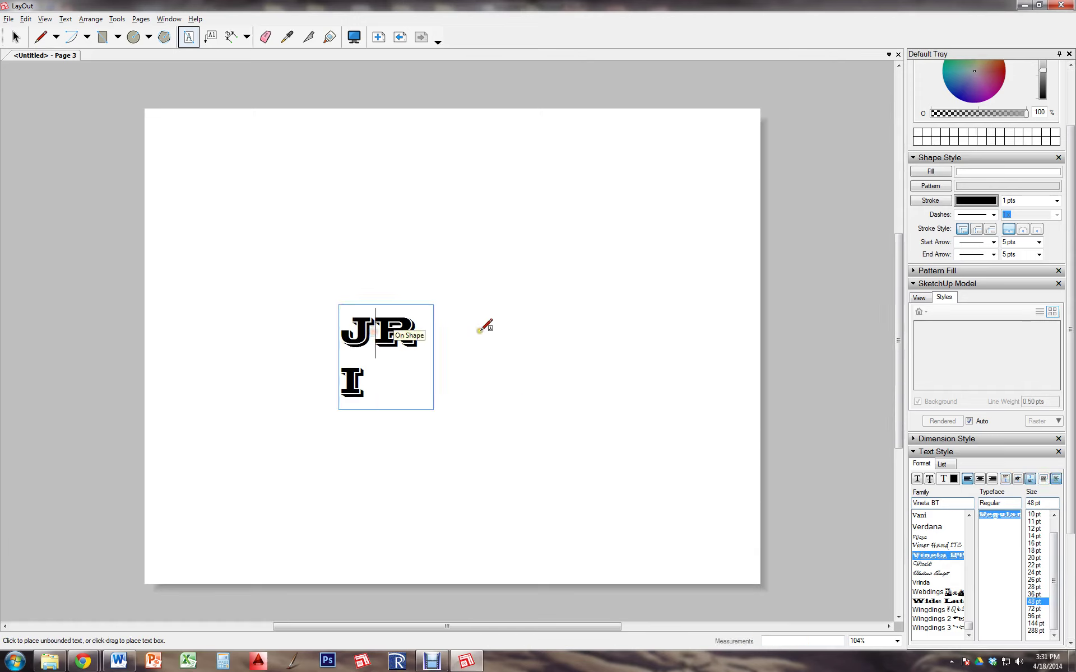
key(Return)
key(Left)
key(Return)
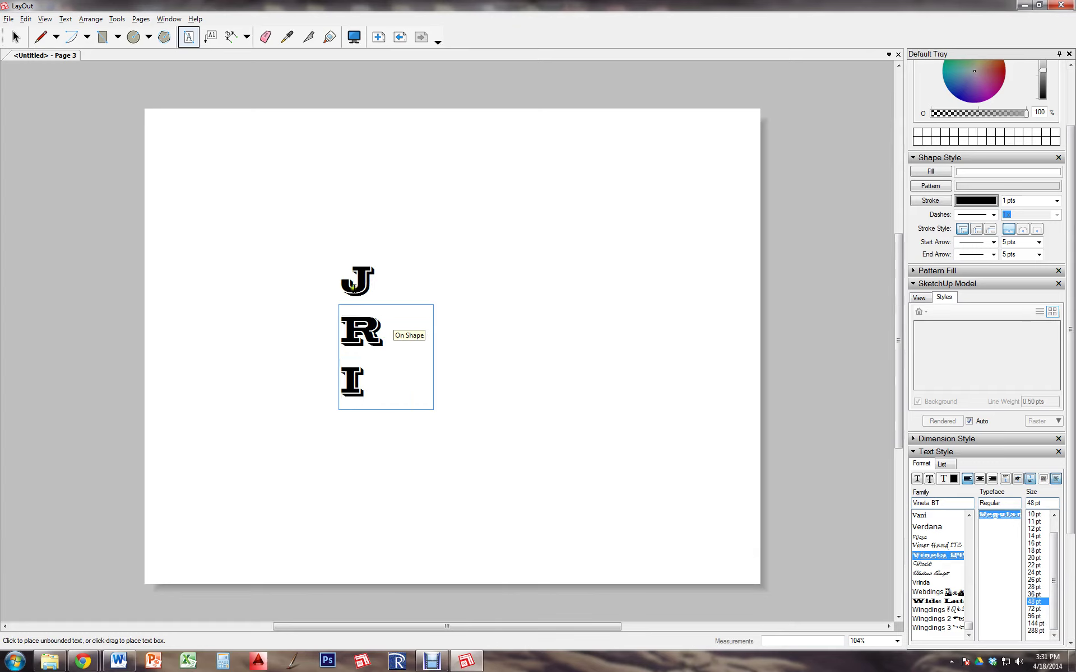
drag(377, 387, 341, 298)
double_click(383, 385)
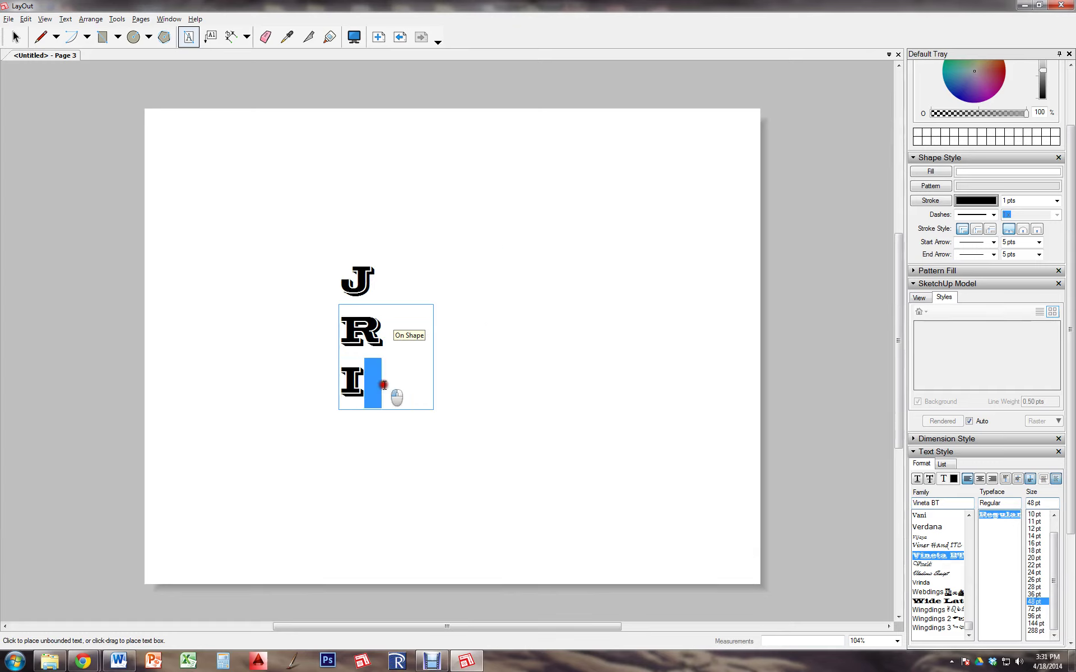
drag(383, 385, 337, 319)
key(BackSpace)
Add the letters R and I as two separate text objects to the right of the J.
click(481, 305)
click(418, 270)
text(R)
key(Return)
text(I)
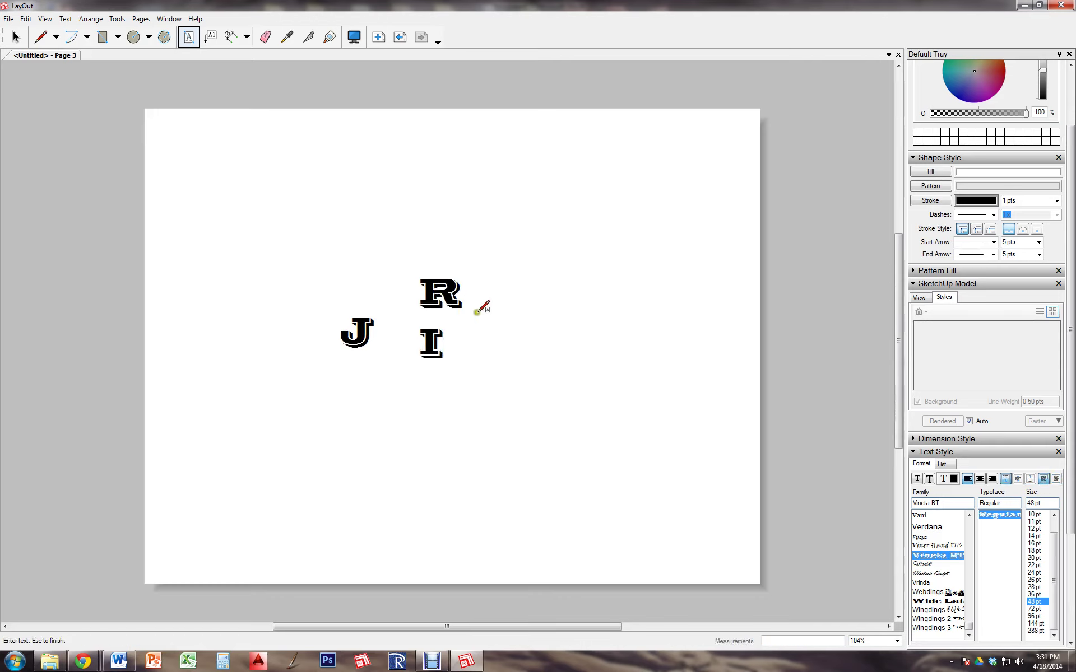
drag(476, 327, 421, 332)
key(BackSpace)
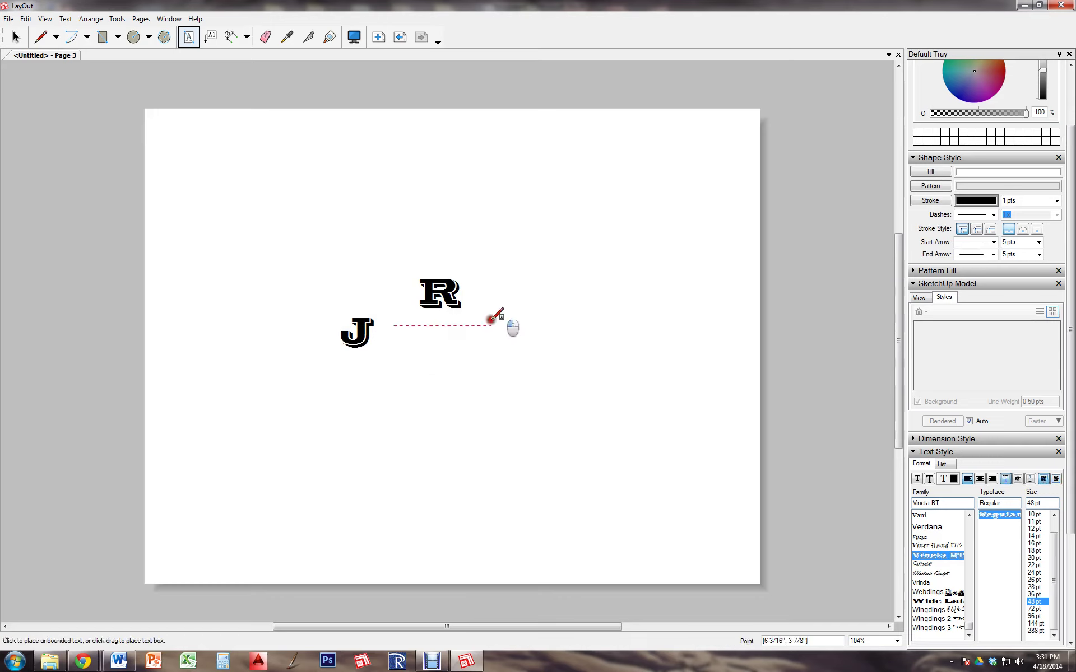
click(540, 308)
text(I)
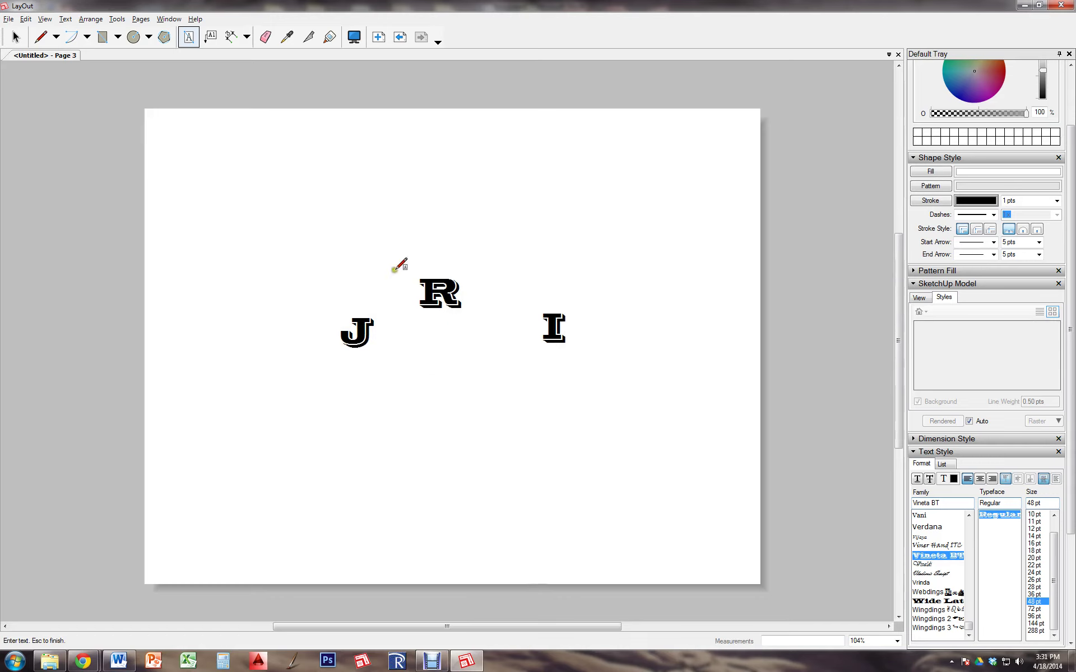
Move R below and between J and I as a tight monogram, nudging the I down and left into line with the J.
click(15, 36)
click(436, 306)
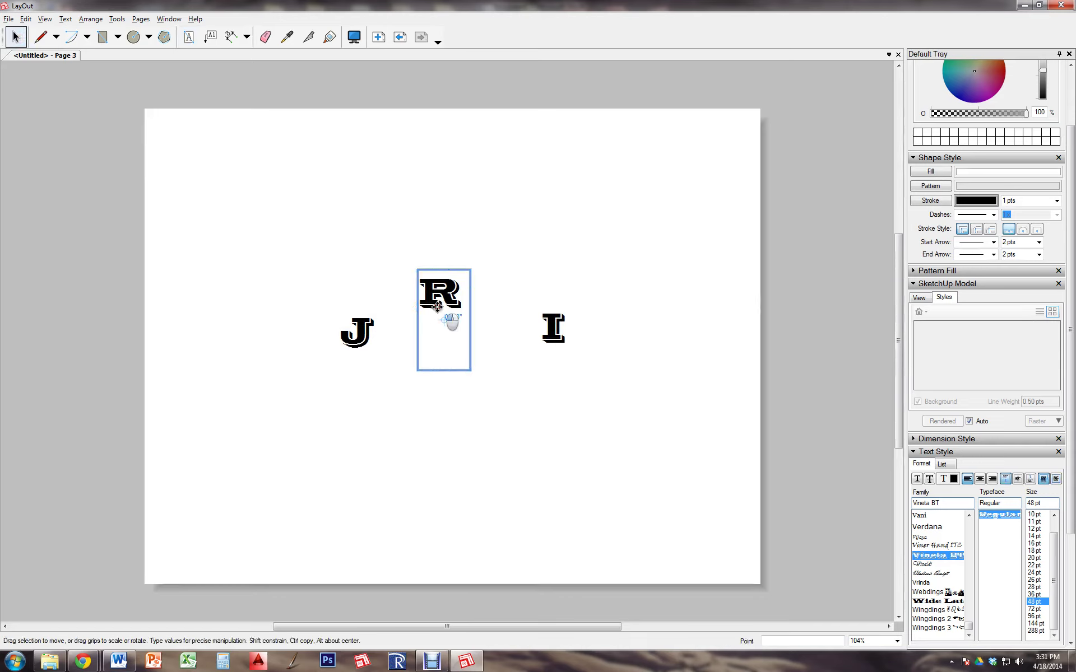
drag(437, 306, 383, 361)
drag(552, 335, 403, 335)
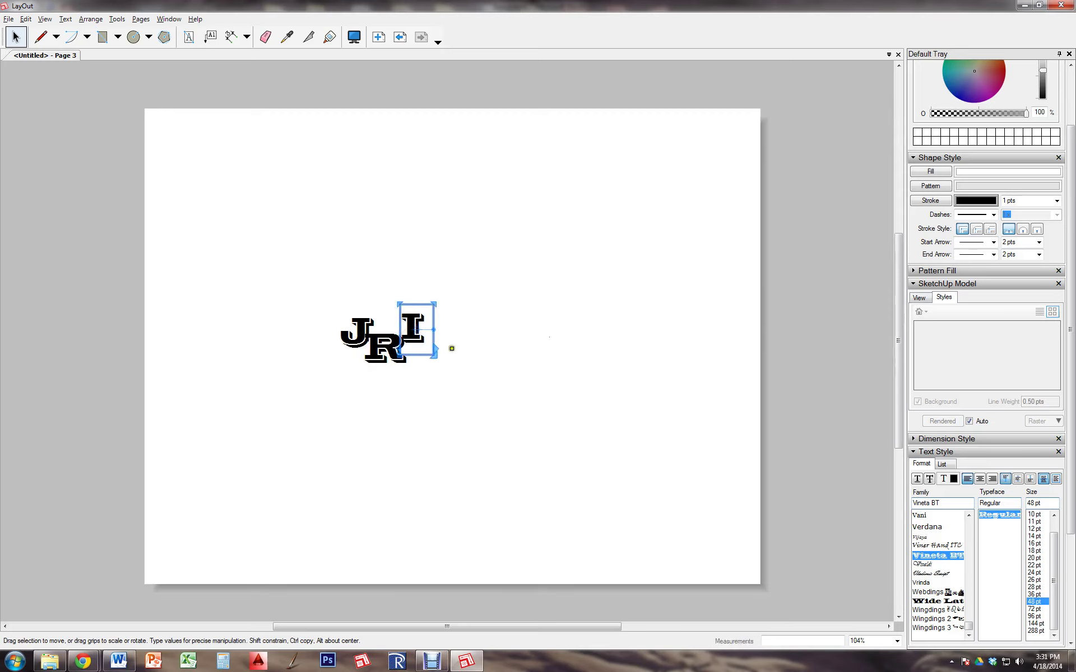
key(Down)
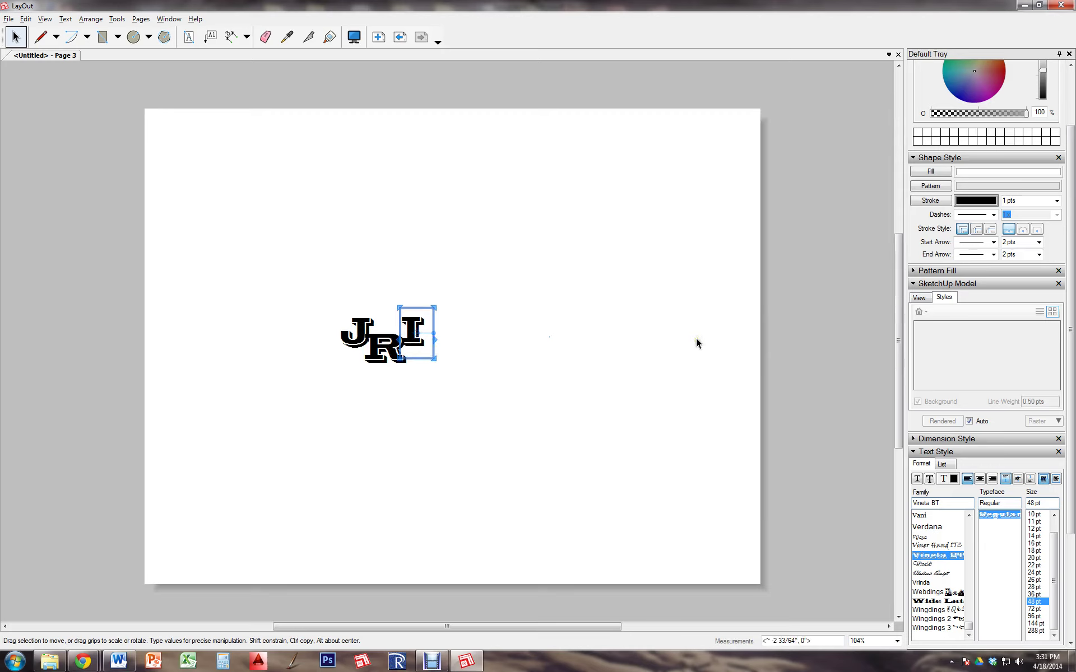
key(Left)
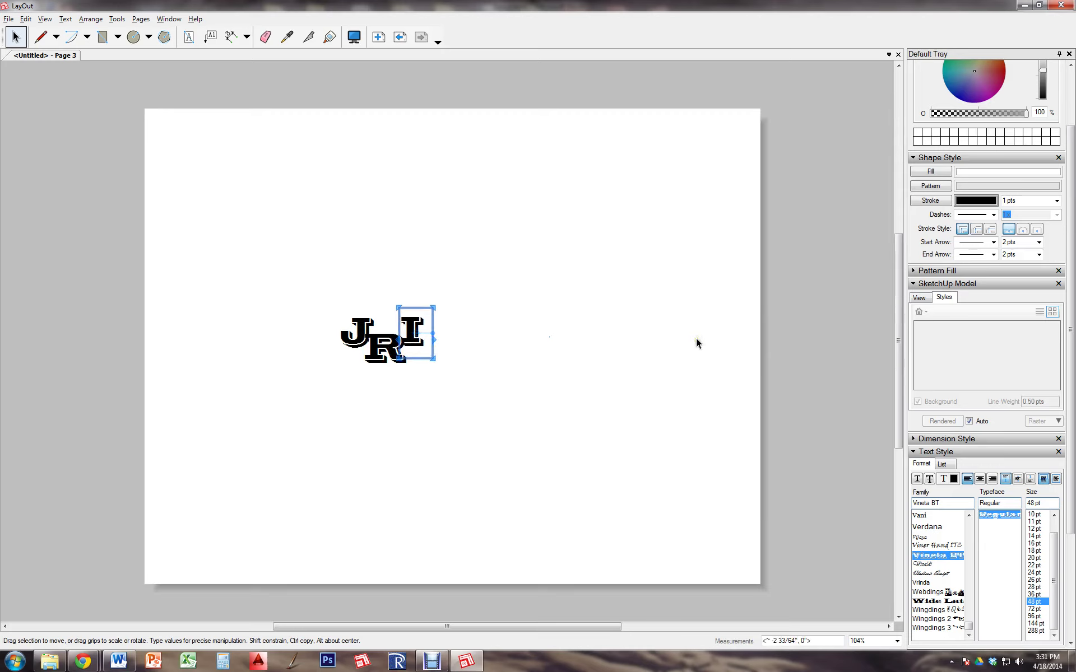
click(588, 345)
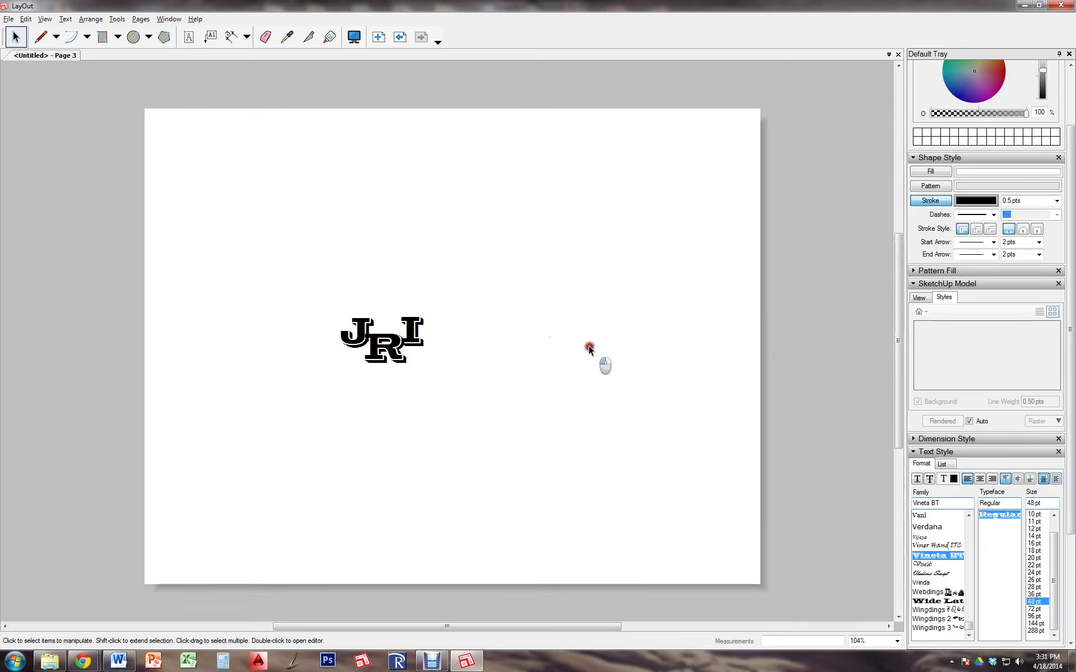
Draw two overlapping circles by the monogram, a larger one at its upper left and a smaller one below the J.
click(134, 37)
click(148, 37)
click(149, 54)
drag(311, 318, 379, 353)
key(ctrl+z)
click(15, 36)
Copy the large circle to the monogram's right and the small circle above it, adding a further reduced copy over the I.
click(350, 304)
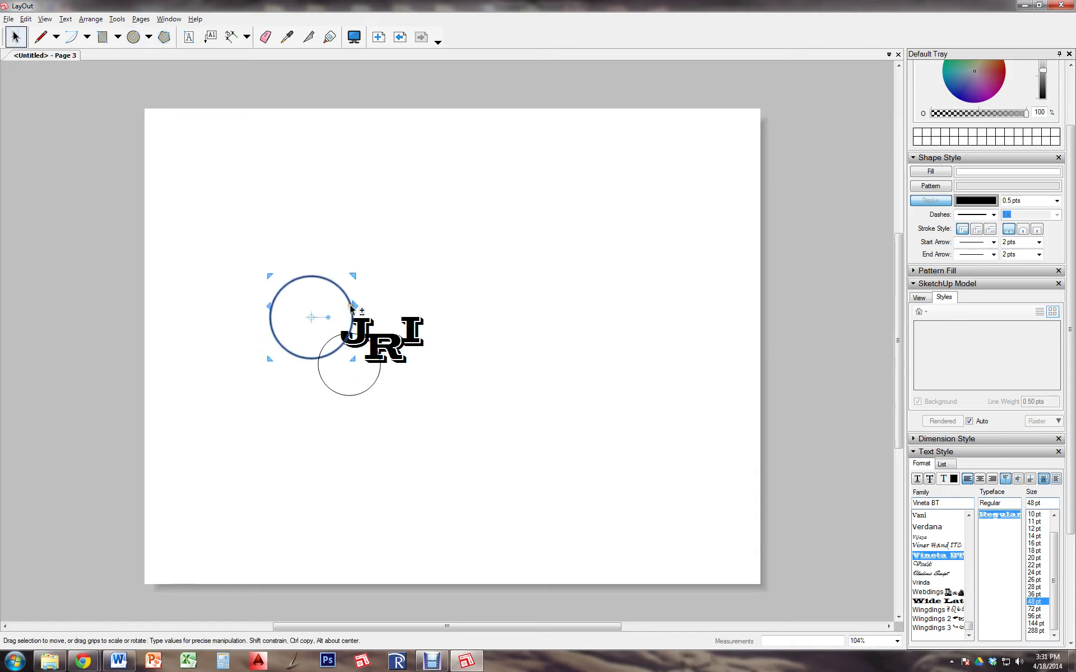
ctrl+drag(347, 304, 451, 339)
click(344, 395)
drag(355, 393, 435, 273)
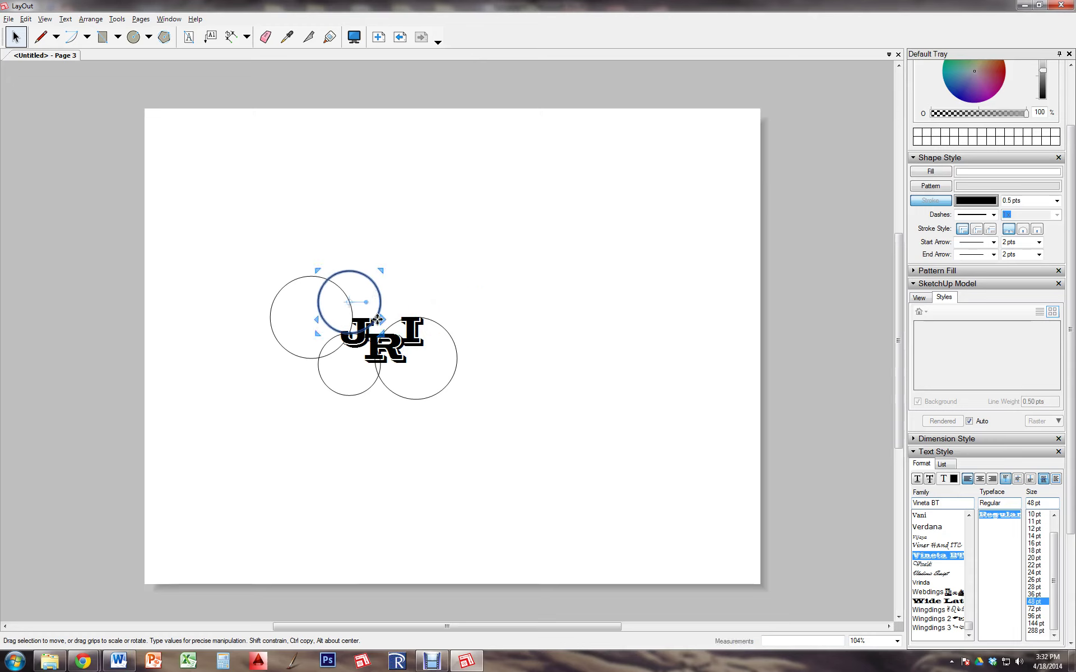
drag(371, 303, 435, 324)
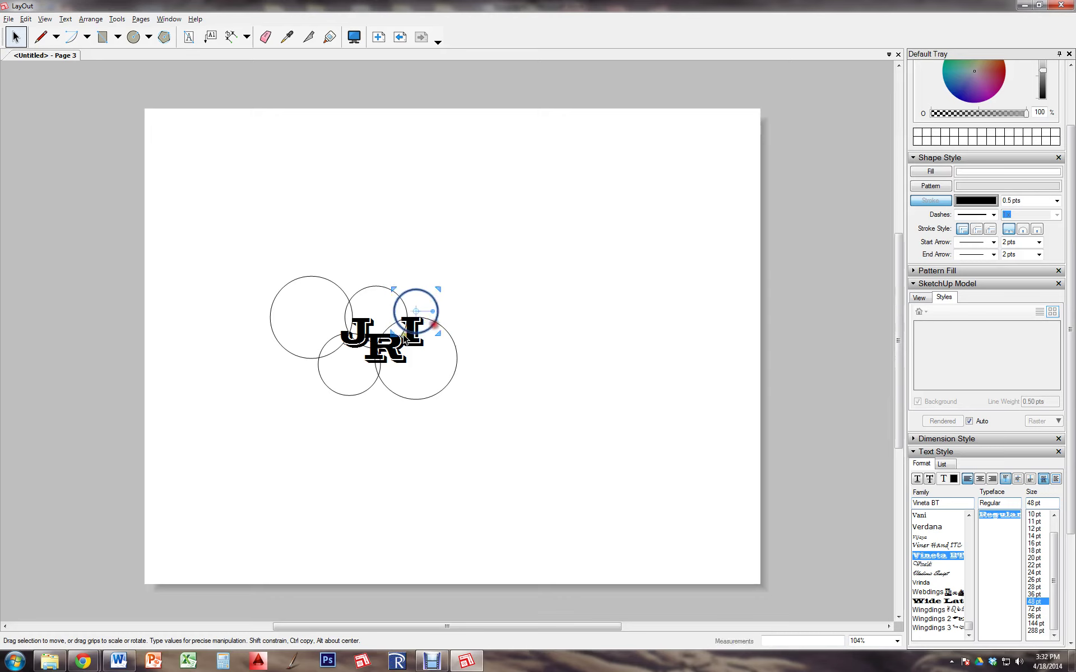
Move the two large circles and the lower small circle inward so they overlap tightly around the monogram.
click(298, 358)
drag(280, 344, 307, 364)
click(412, 398)
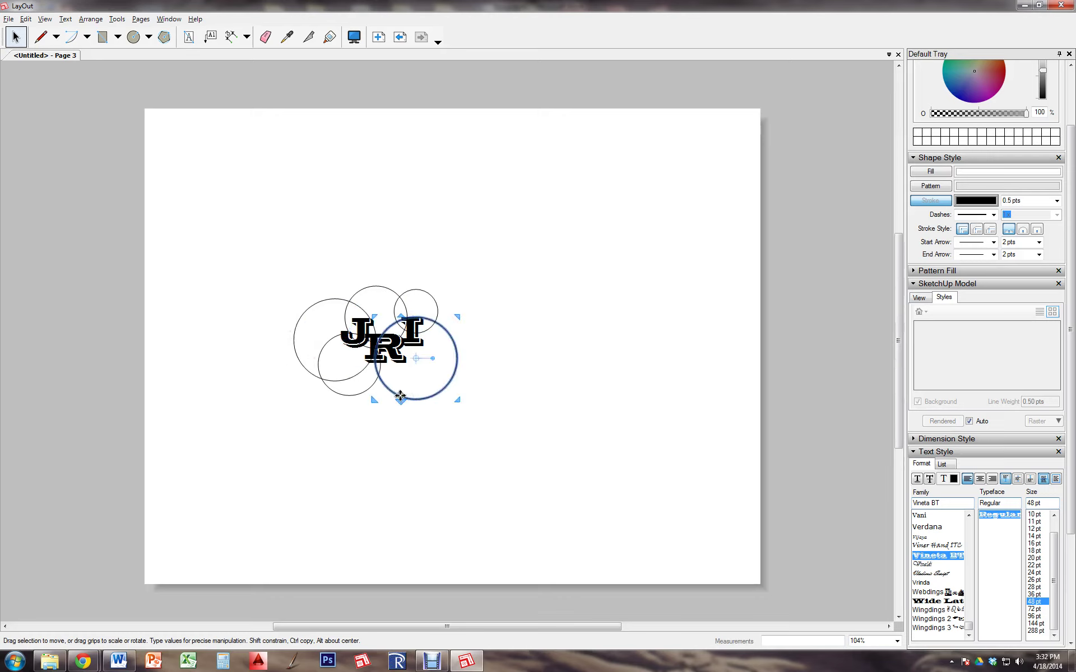
drag(408, 401, 409, 392)
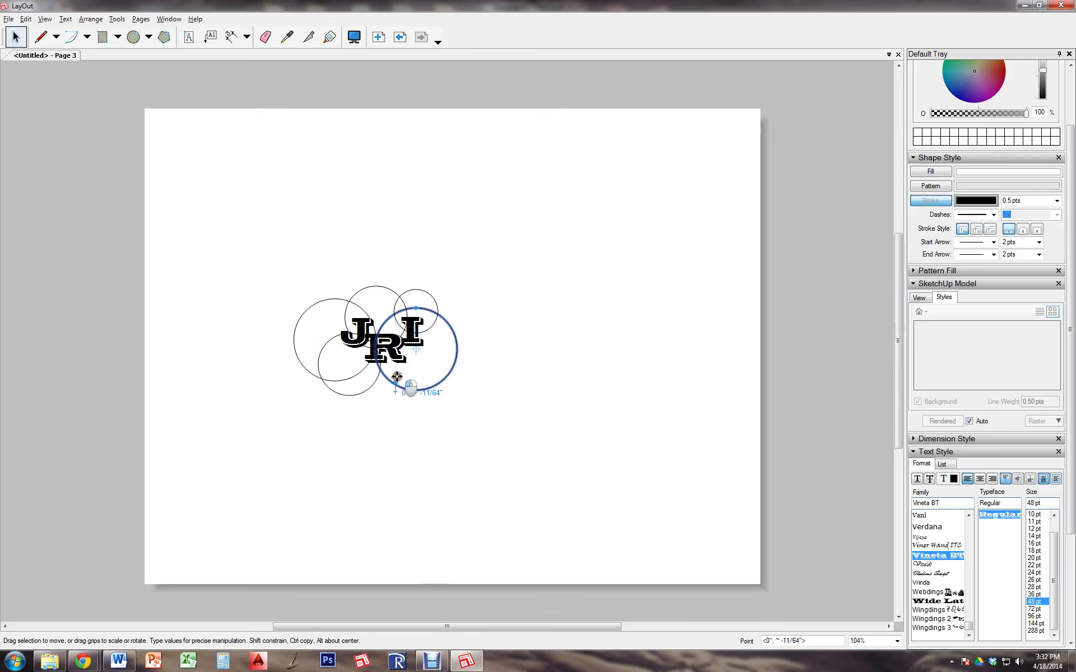
click(339, 393)
mouse_move(331, 389)
mouse_down()
mouse_move(359, 392)
mouse_move(349, 383)
mouse_up()
Change the stroke colour of the small circle above the J and R to a magenta-purple.
click(394, 301)
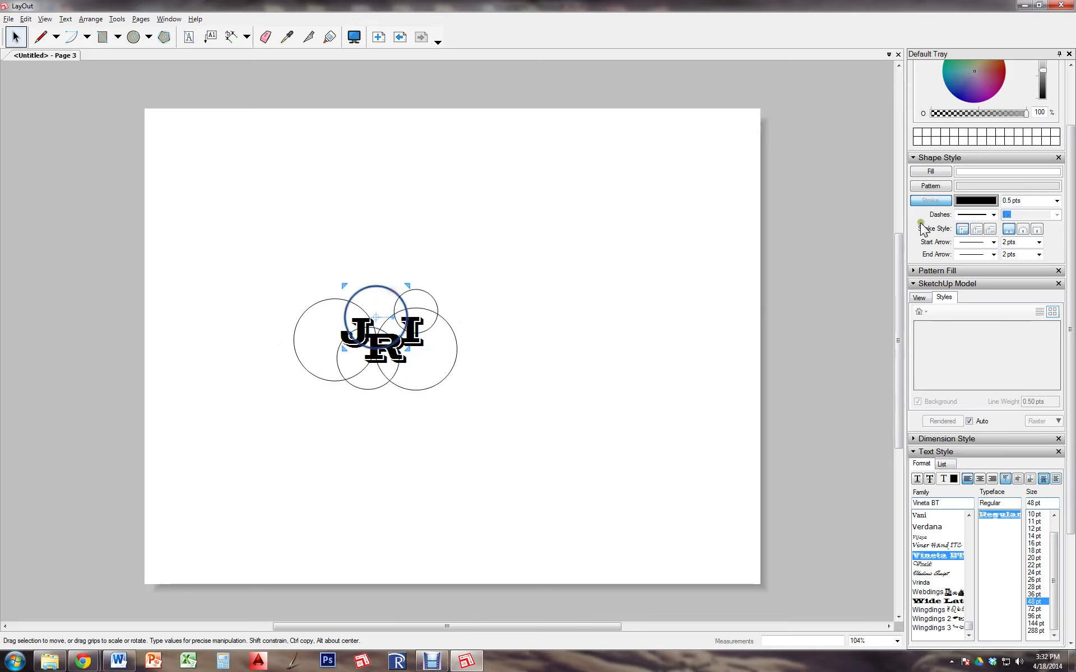
click(930, 186)
click(930, 185)
click(929, 171)
click(929, 171)
click(992, 200)
click(981, 200)
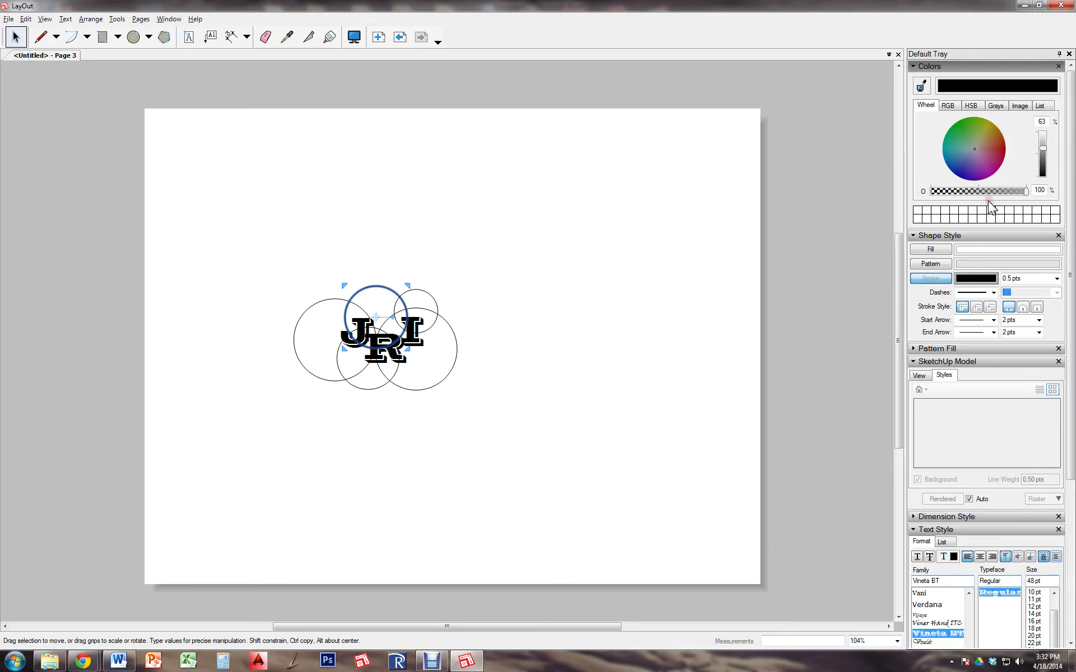
mouse_move(986, 142)
mouse_down()
mouse_move(996, 140)
mouse_move(1005, 163)
mouse_up()
click(990, 161)
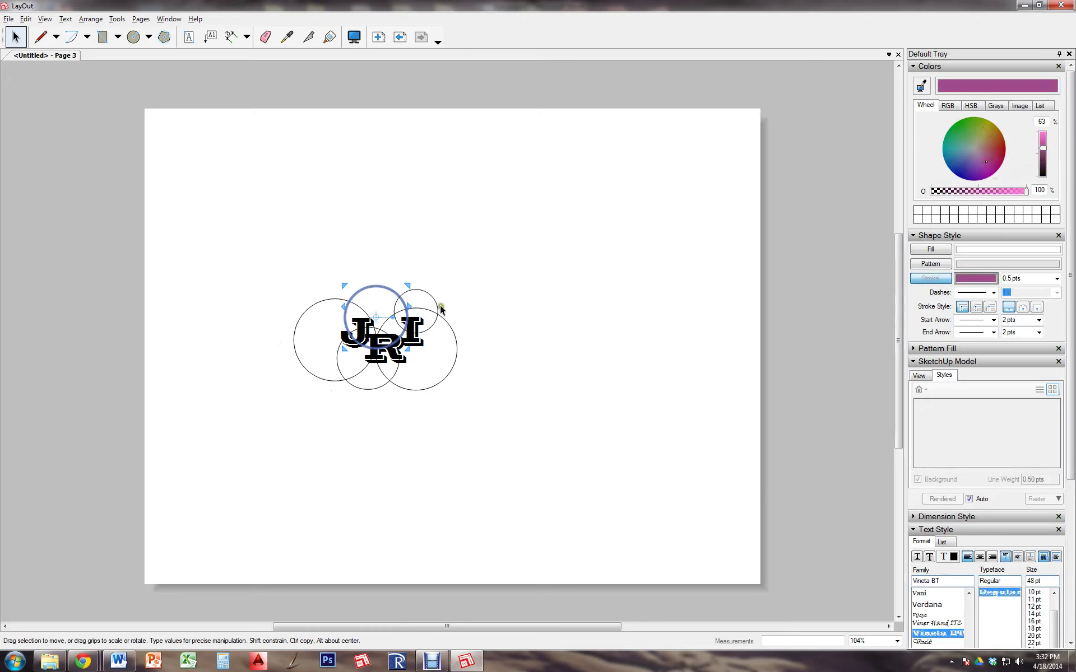
Recolour the strokes of the smallest circle violet, the large right circle muted grey-green, and the lower circle greyish blue-violet.
click(439, 309)
click(981, 166)
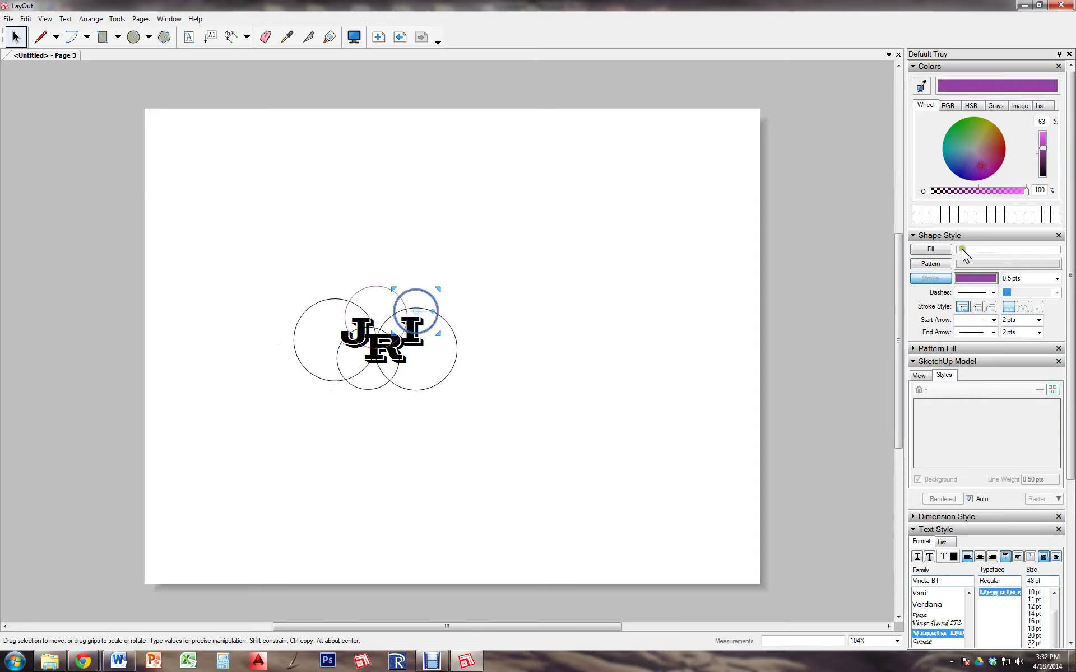
click(452, 365)
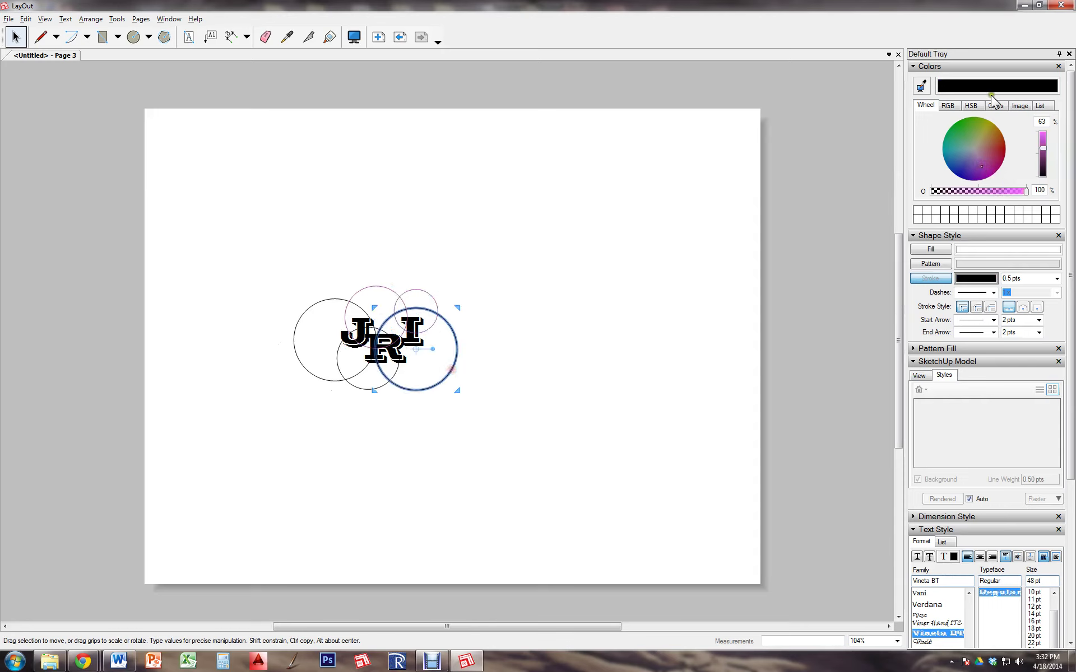
click(973, 140)
click(354, 386)
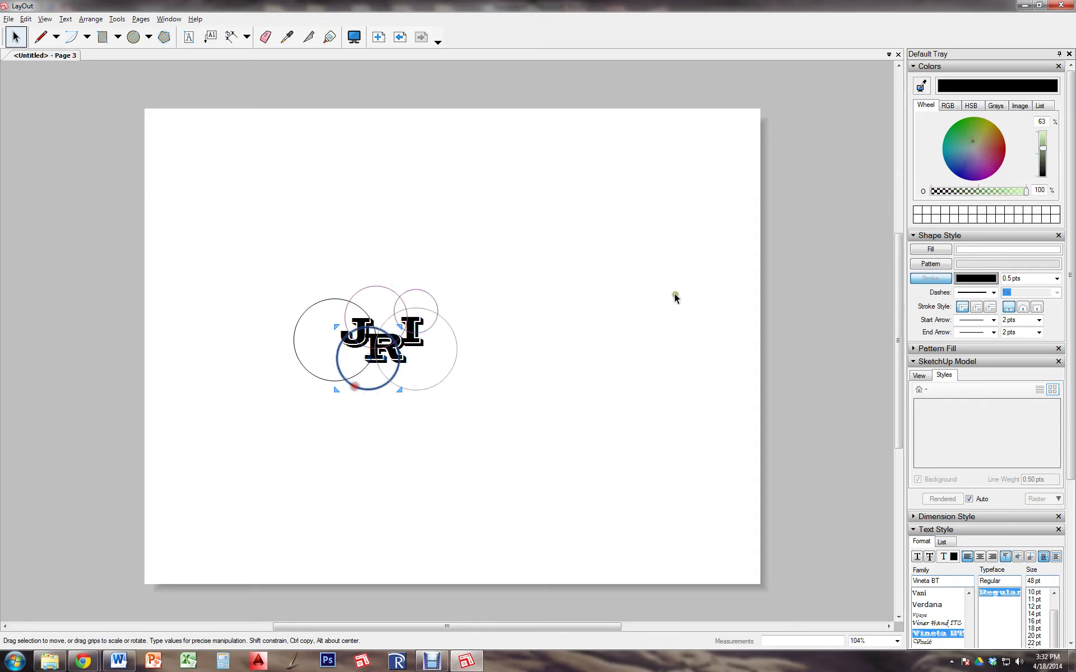
click(970, 154)
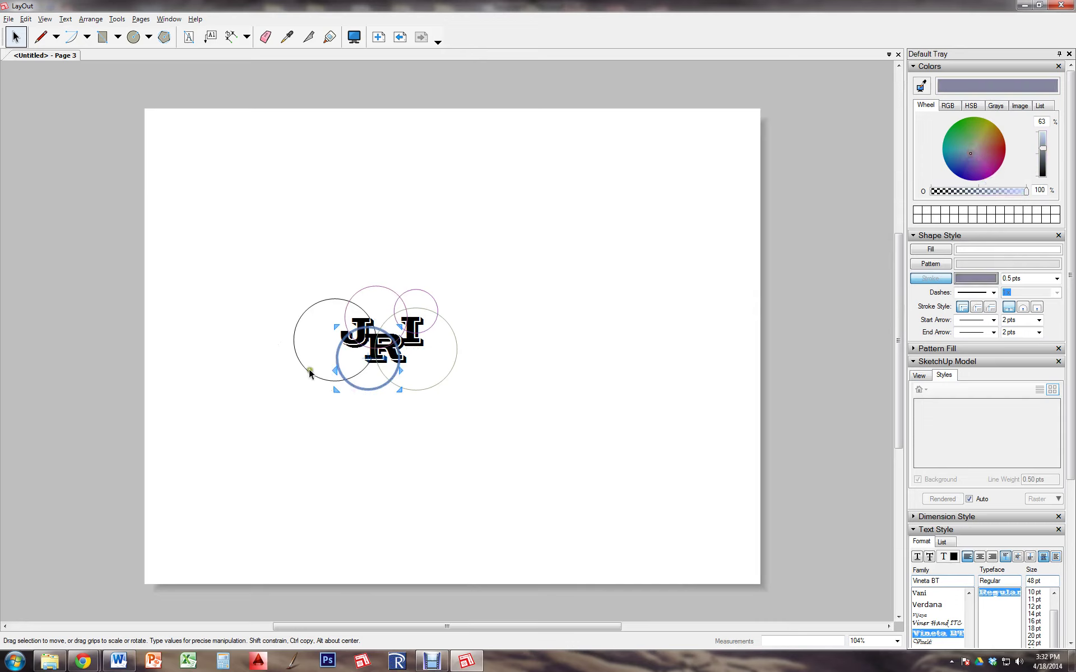
Recolour the large left circle's stroke teal and increase its line weight.
click(310, 371)
click(958, 147)
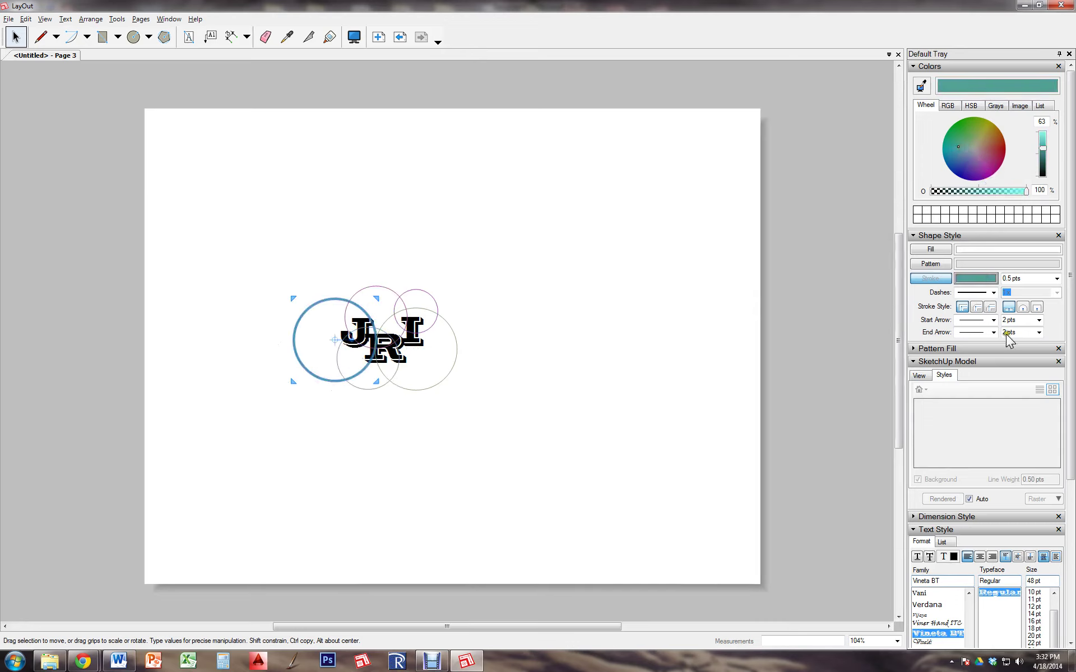
click(1055, 278)
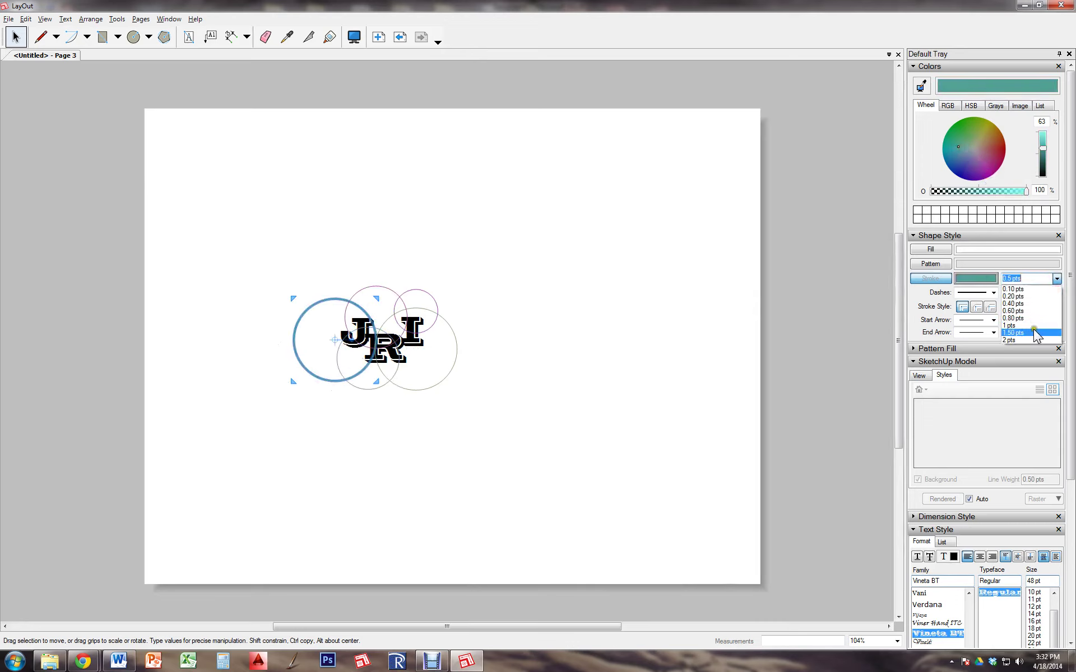
click(1033, 320)
Set the stroke weight of all the circles around the monogram to 2 pts.
click(399, 304)
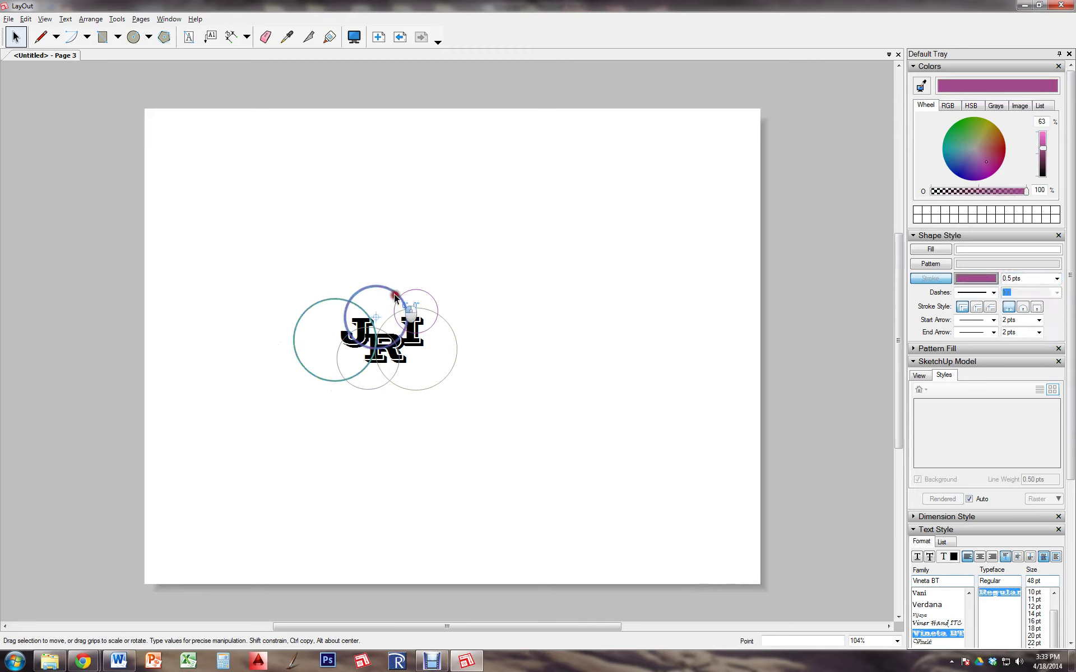
click(1013, 279)
click(1055, 279)
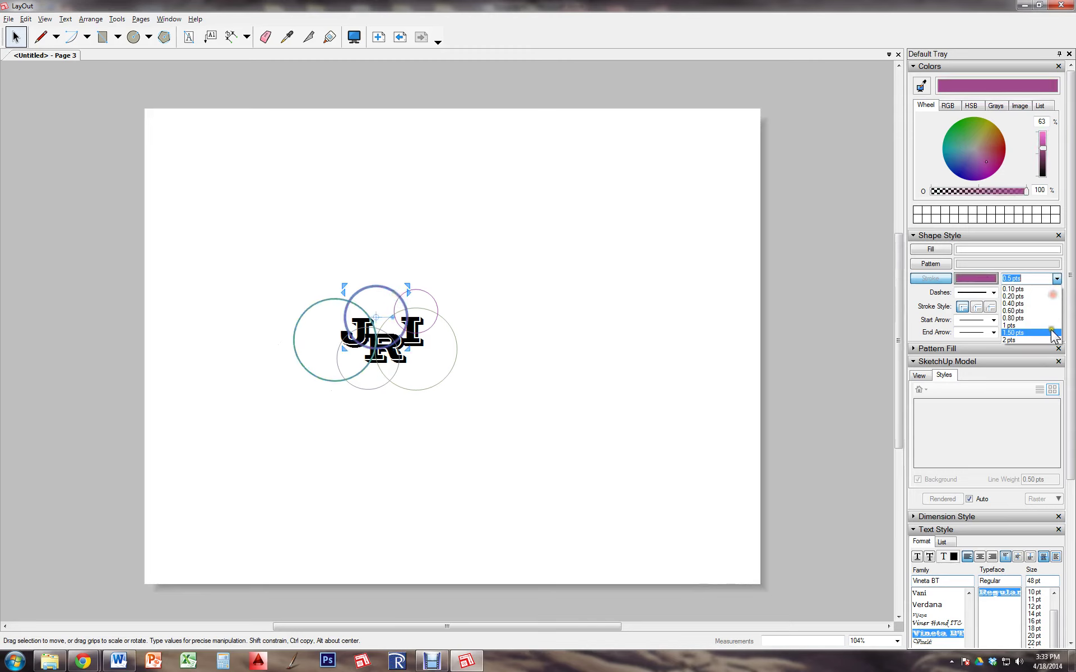
click(1033, 320)
drag(570, 286, 178, 447)
click(1057, 279)
click(1036, 339)
click(562, 365)
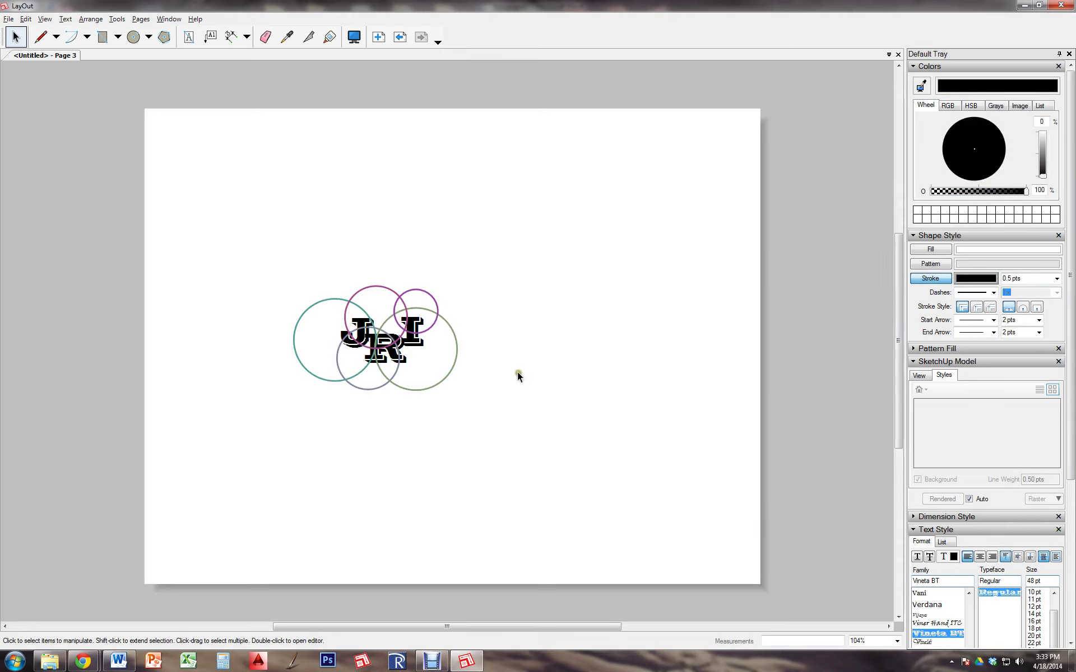
Bring the monogram letters to the front of the coloured circles.
click(361, 342)
shift+click(418, 332)
right_click(420, 325)
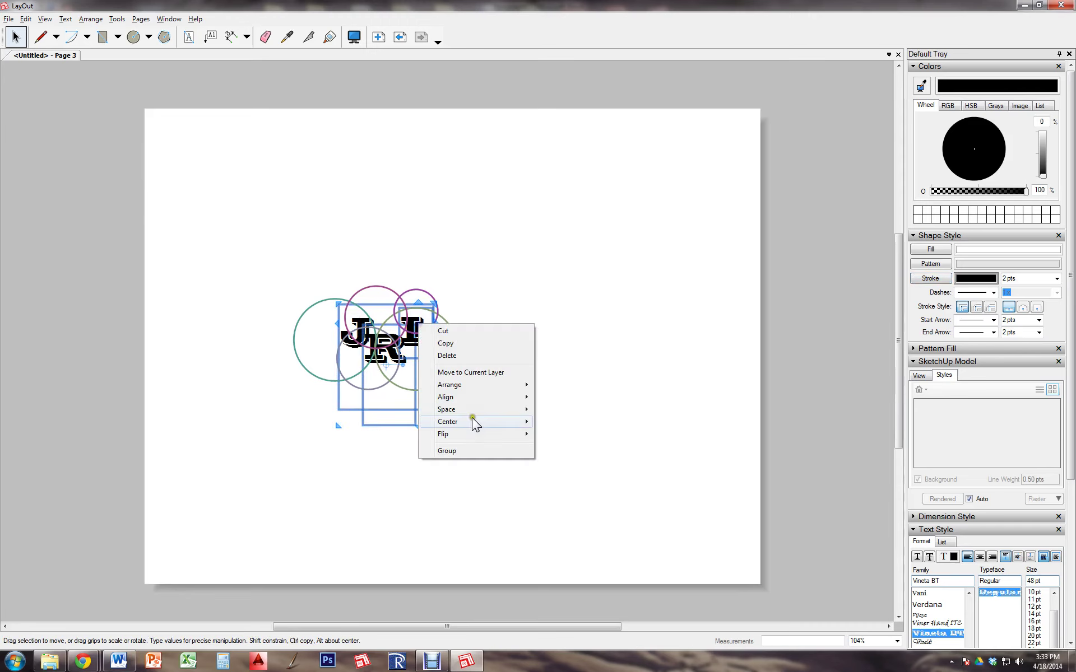
mouse_move(471, 386)
click(548, 385)
click(540, 447)
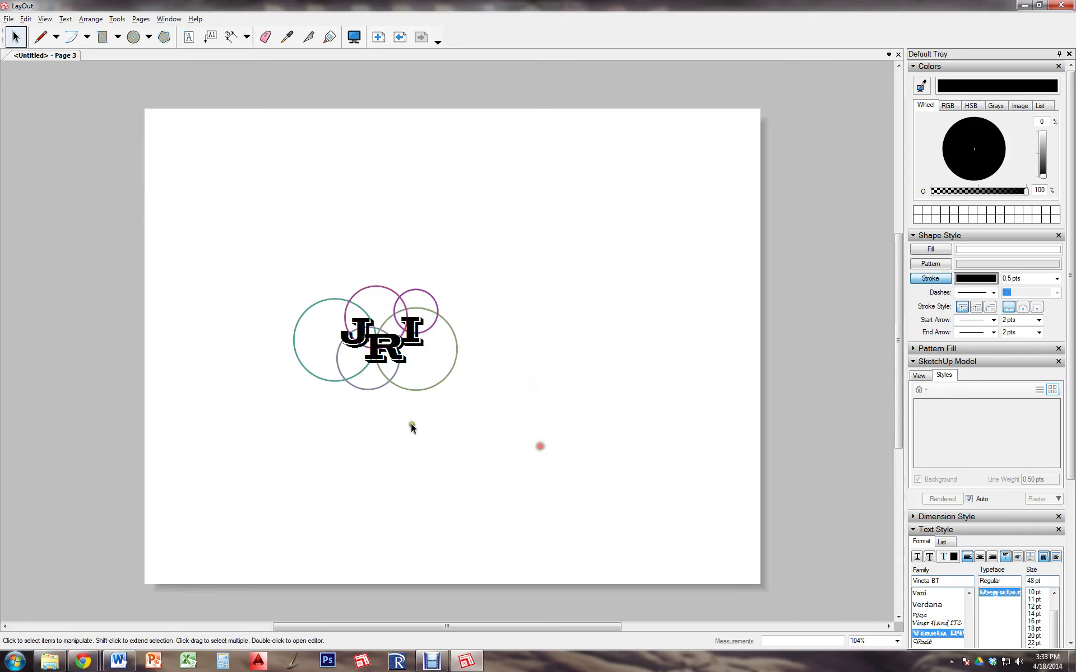
Group the monogram letters and all the circles into one logo.
drag(257, 237, 548, 449)
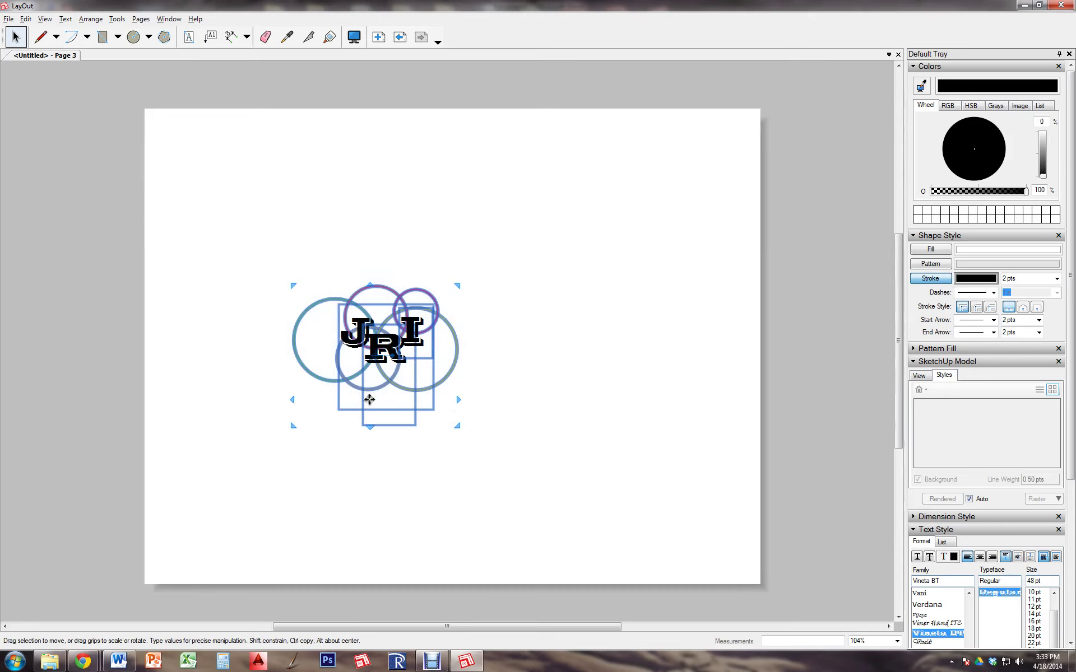
right_click(367, 399)
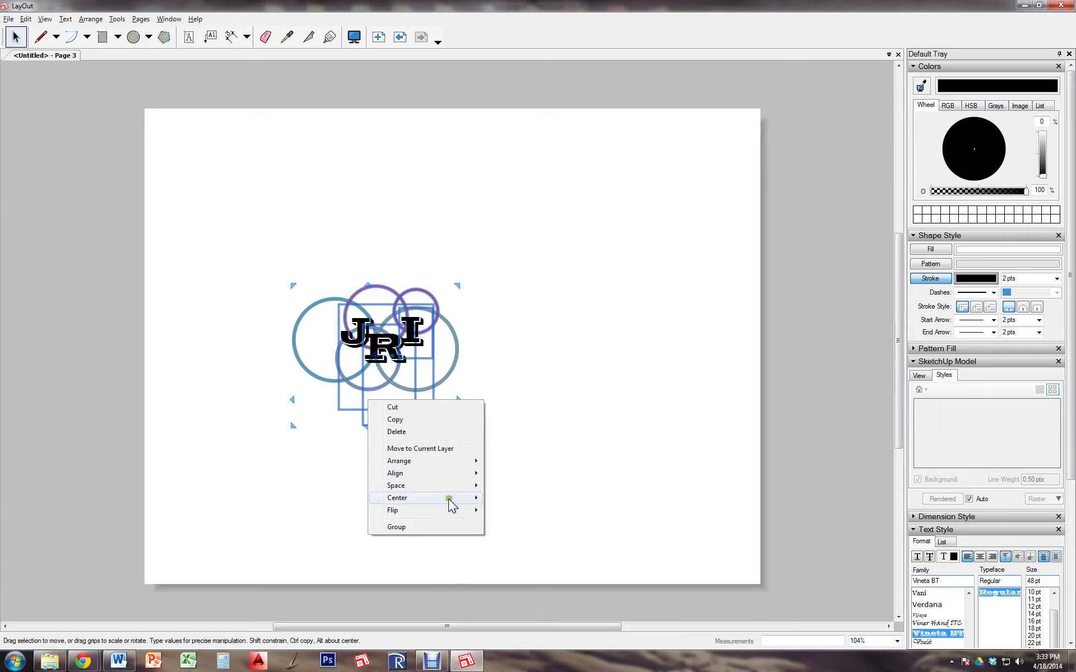
click(427, 528)
click(550, 383)
Move the grouped logo to the lower-right corner of the page.
click(410, 362)
drag(365, 348, 541, 350)
drag(635, 446, 636, 416)
click(577, 489)
click(553, 363)
drag(551, 351, 672, 532)
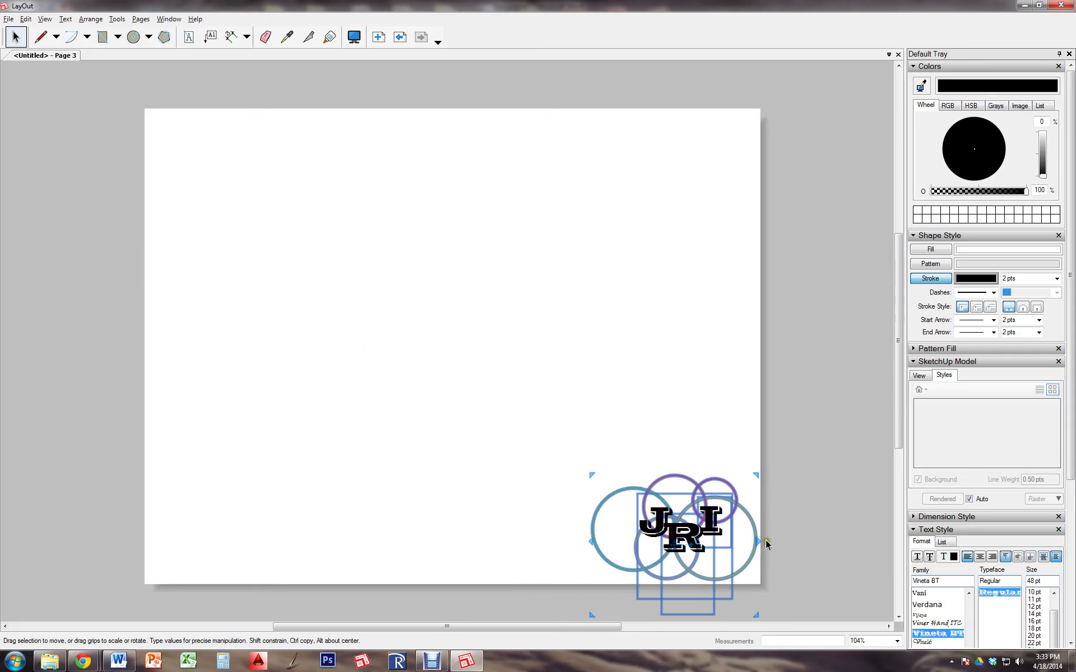
Cut the logo from the Default layer and paste it in place on the On Every Page layer.
click(914, 361)
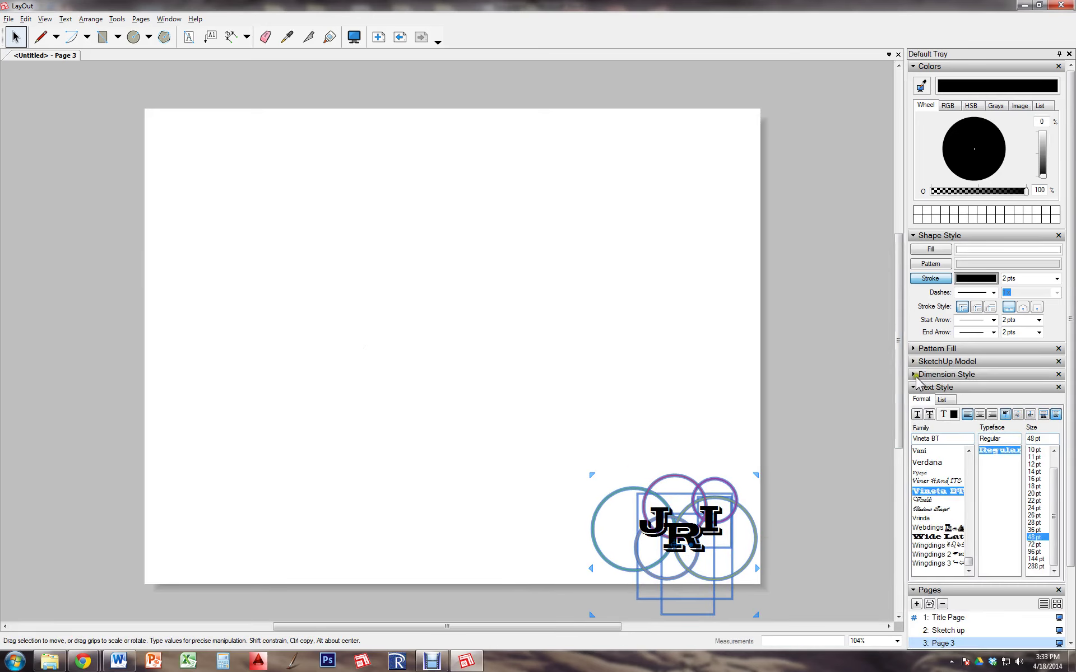
click(914, 387)
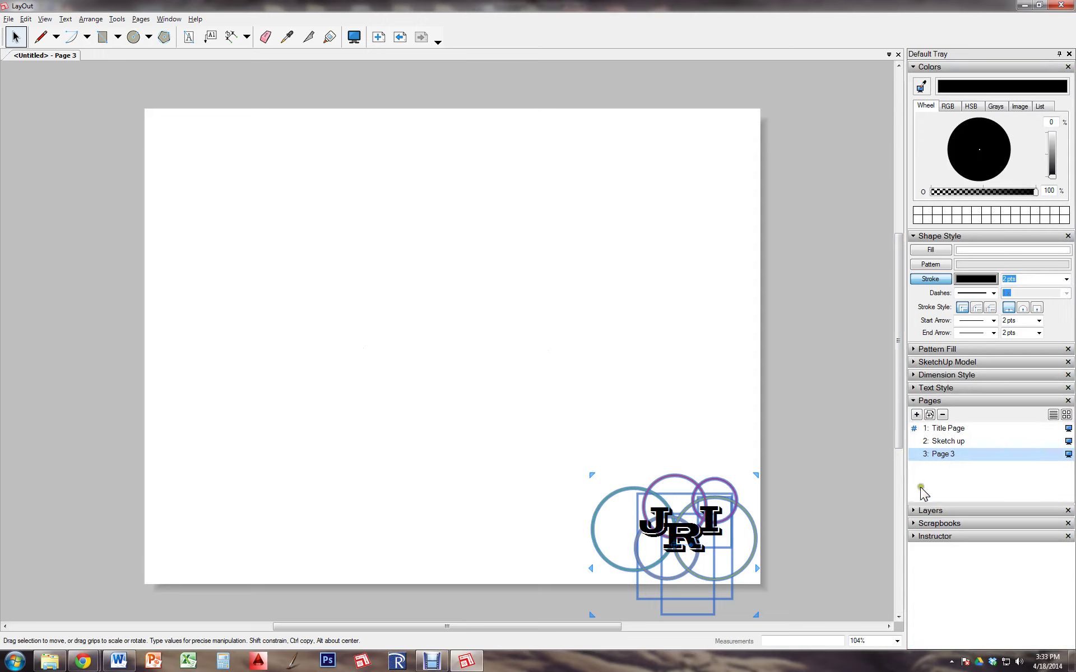
click(914, 510)
click(914, 401)
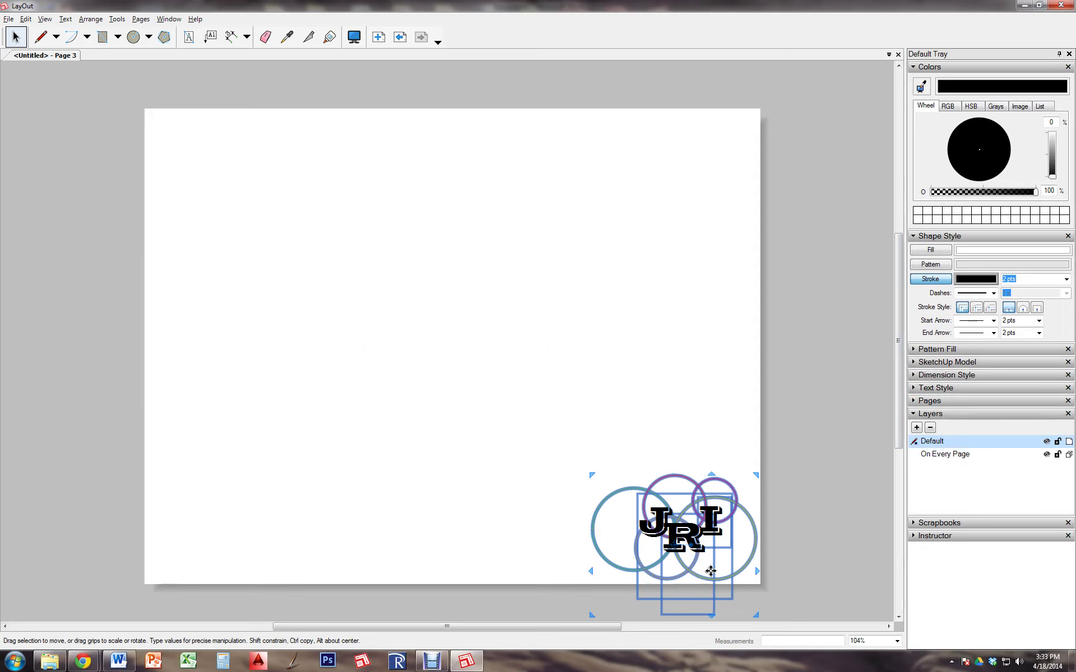
key(Delete)
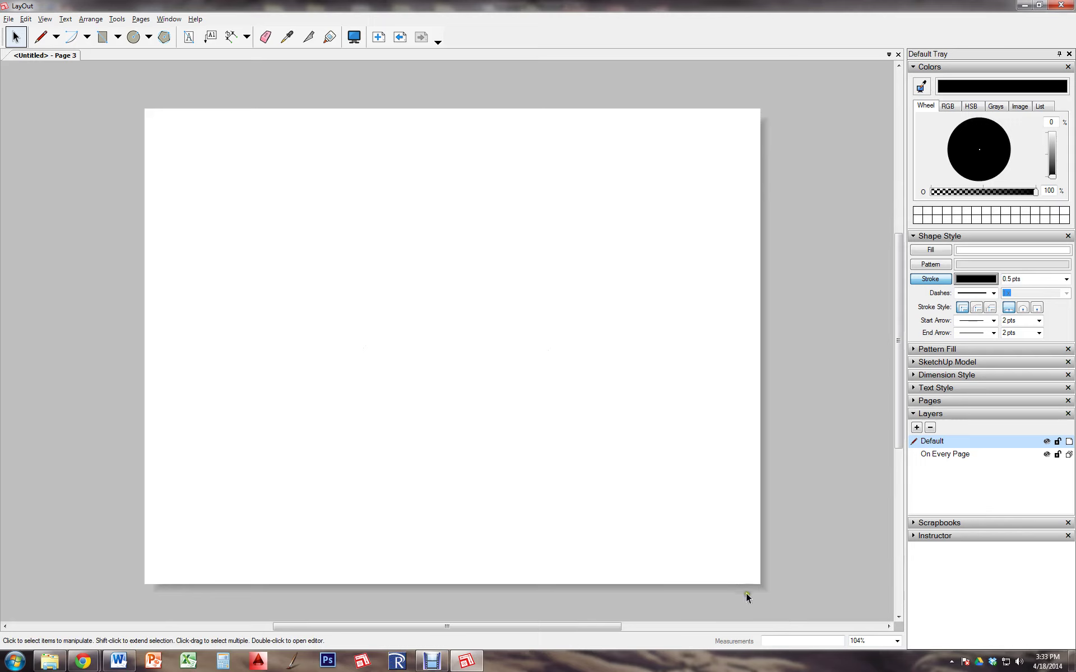
click(925, 456)
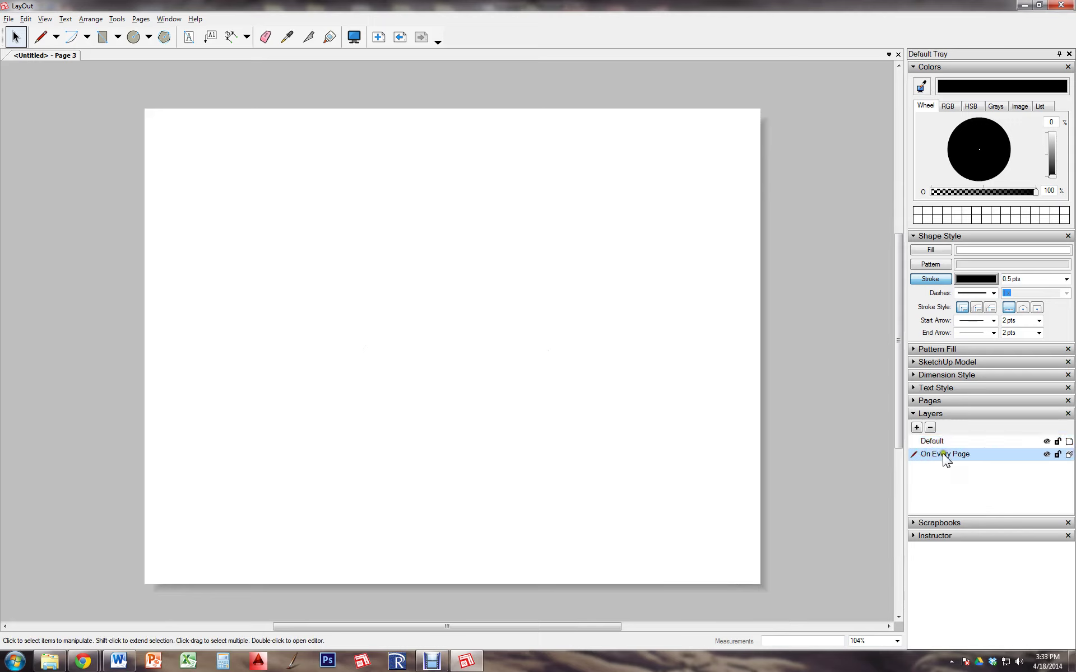
key(ctrl+v)
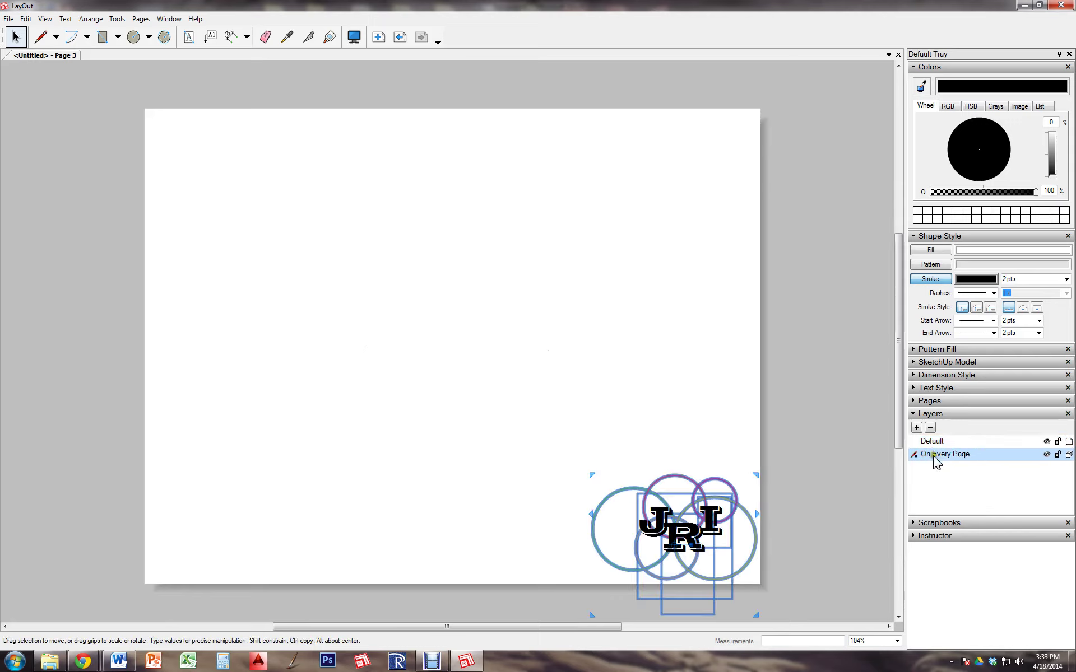
click(681, 419)
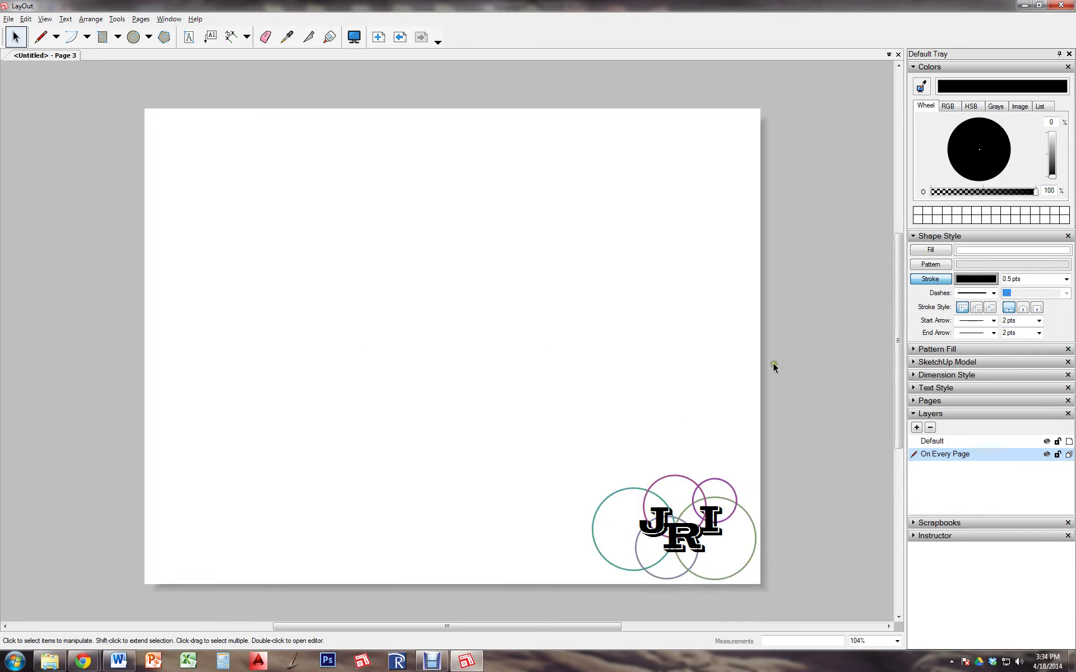
Page back and forth through the document to check the logo on each page.
click(397, 38)
click(395, 38)
click(420, 38)
click(417, 38)
click(399, 37)
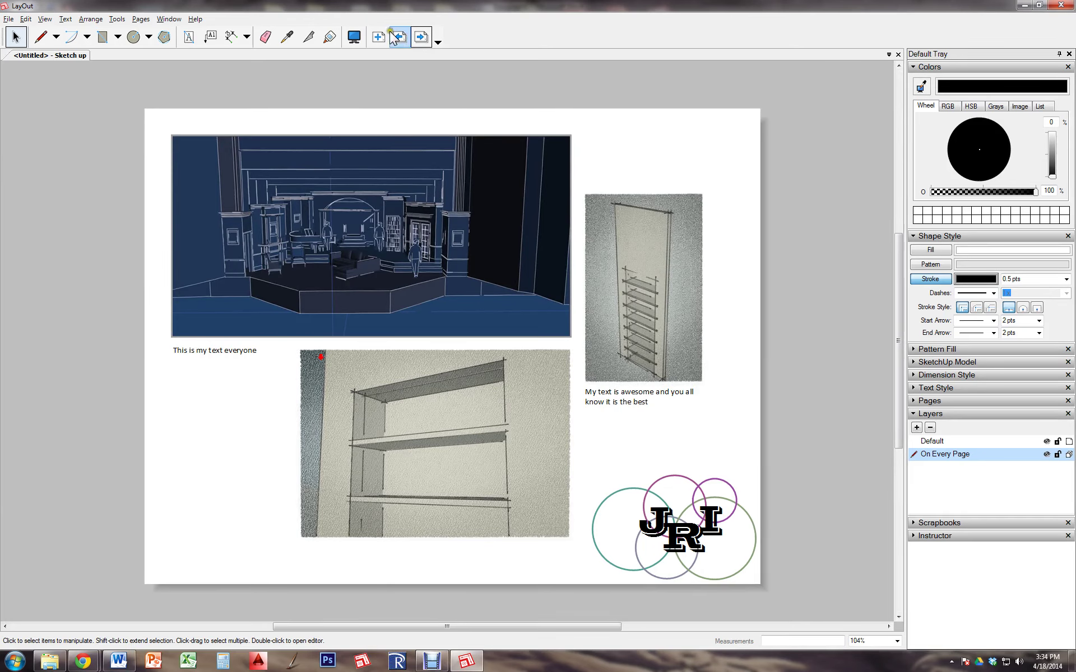
Copy the title page's "Projects Portfolio" text onto the bottom of the logo and set the copy's font to Viner Hand ITC.
click(407, 39)
click(380, 246)
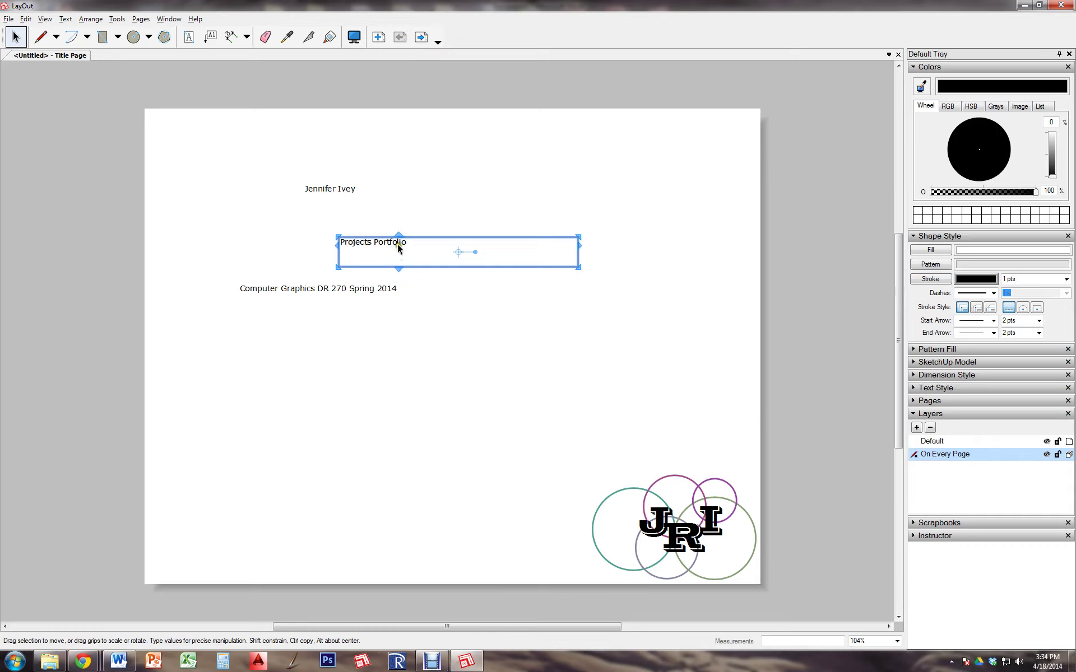
drag(395, 245, 714, 566)
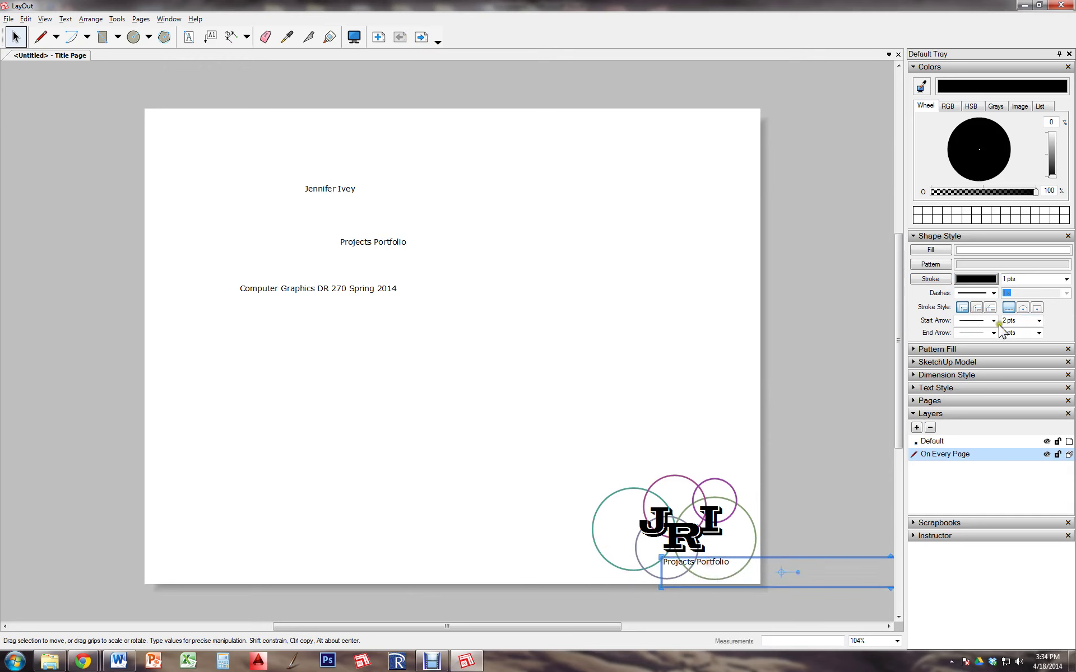
click(915, 388)
click(936, 465)
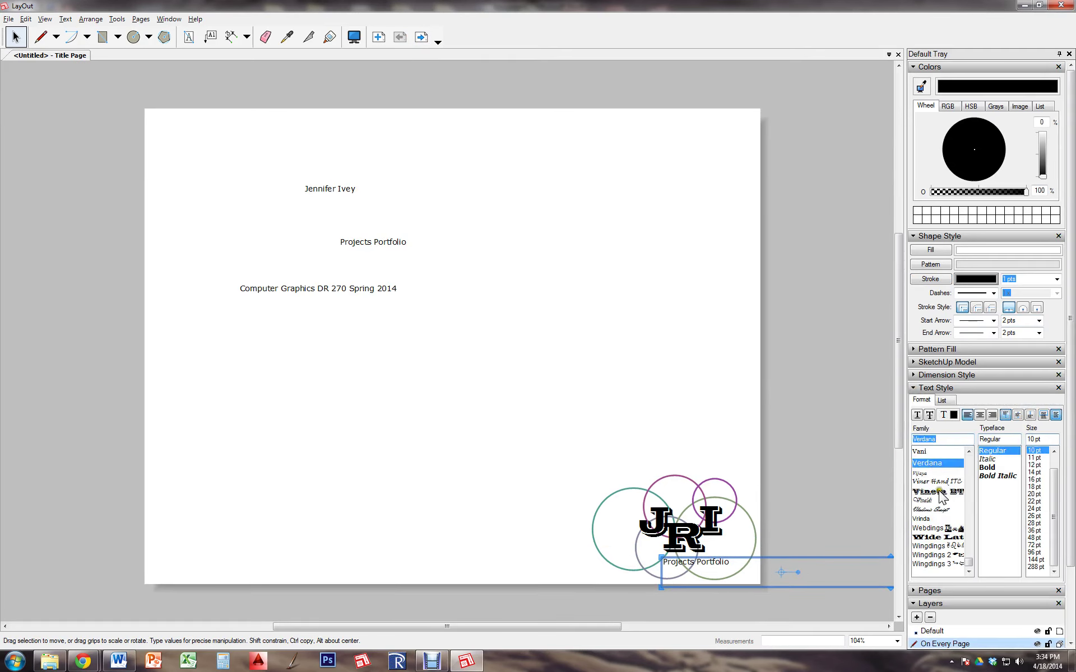
click(937, 482)
click(683, 435)
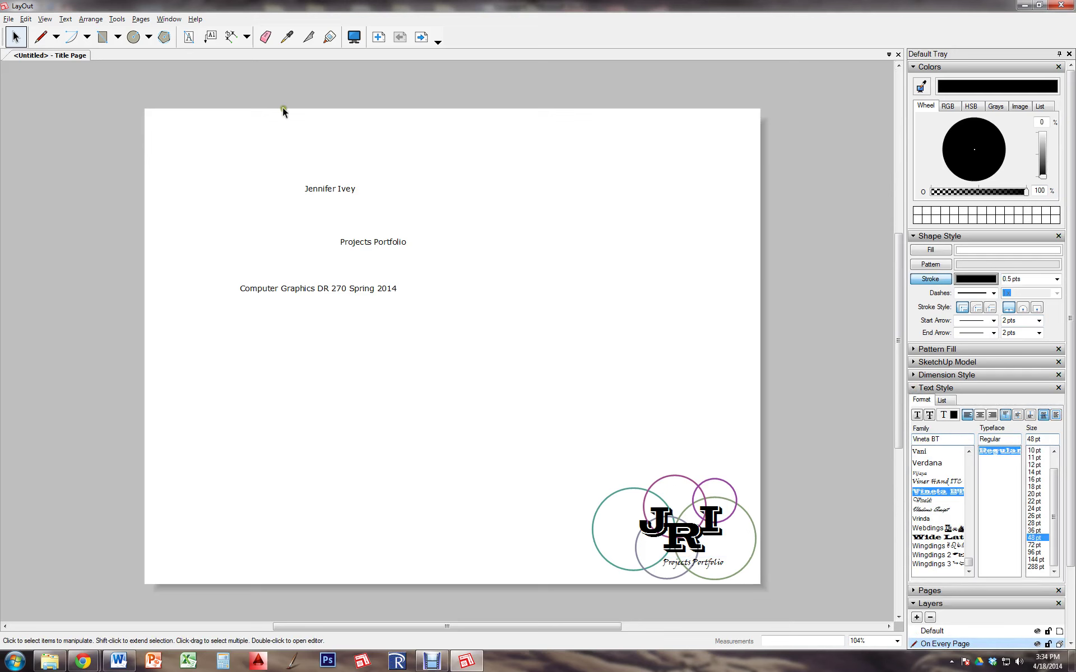
Move the logo's "Projects Portfolio" caption from the Default layer to the On Every Page layer.
click(421, 37)
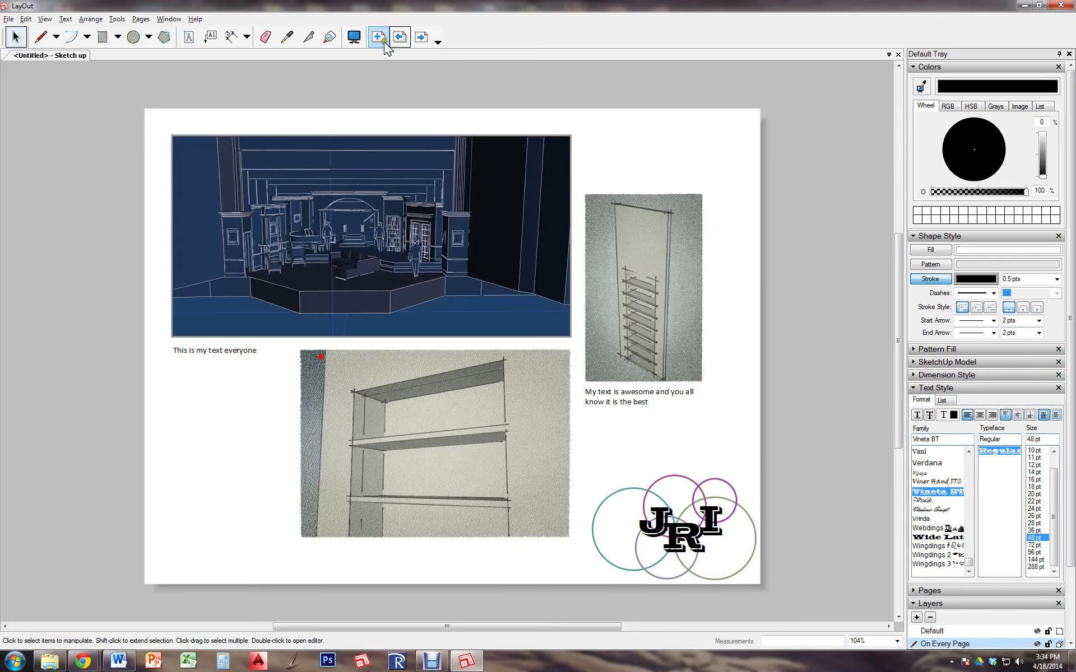
click(400, 37)
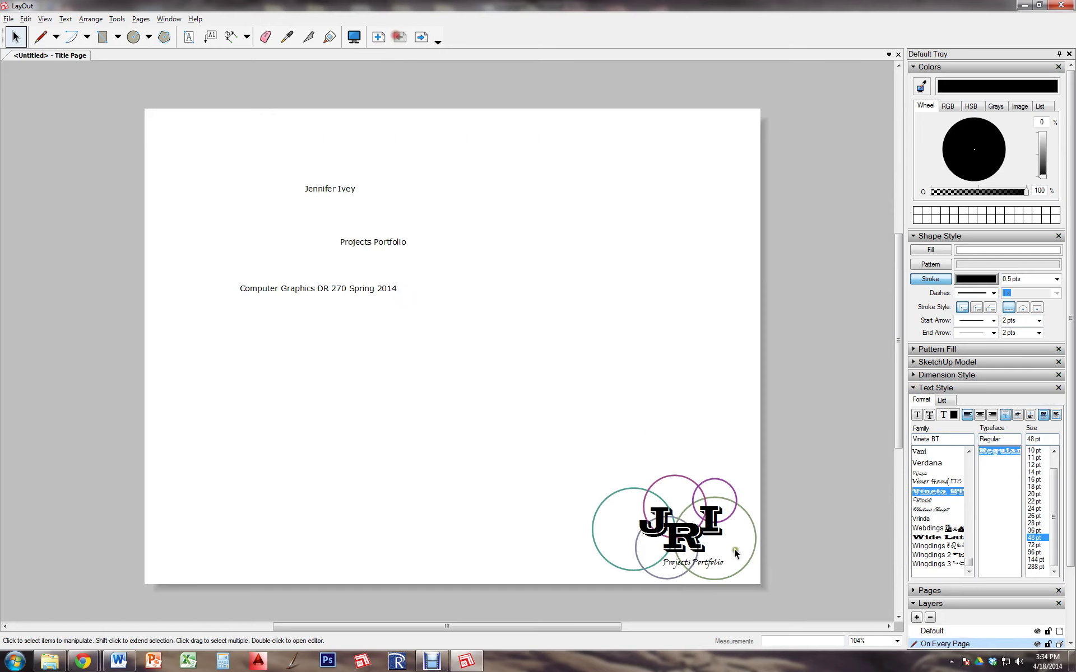
click(914, 388)
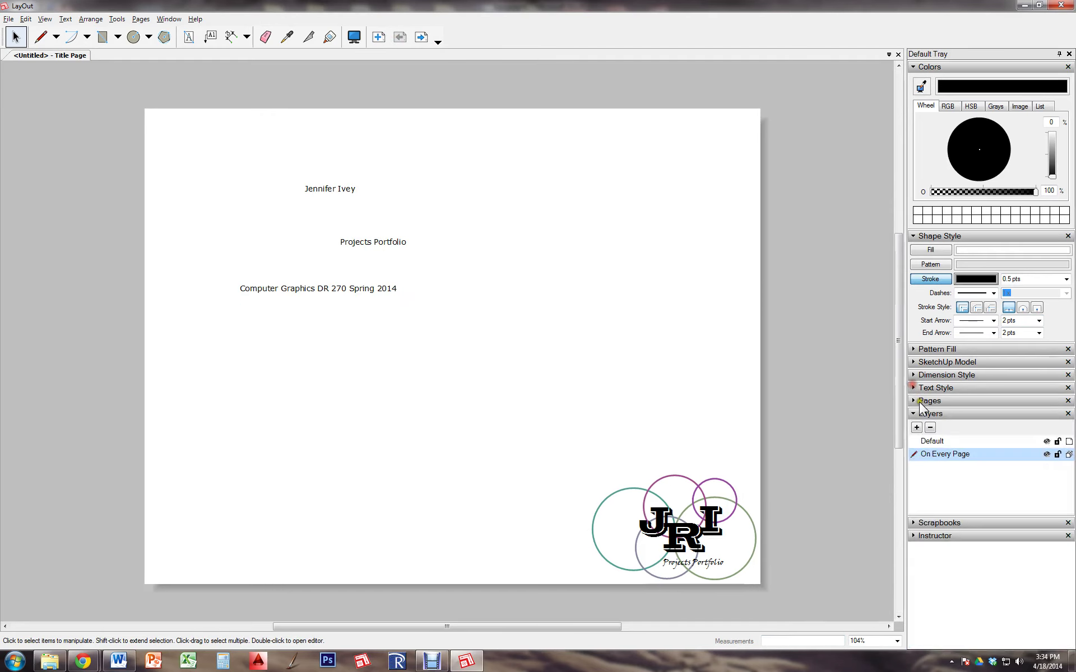
click(926, 440)
click(688, 563)
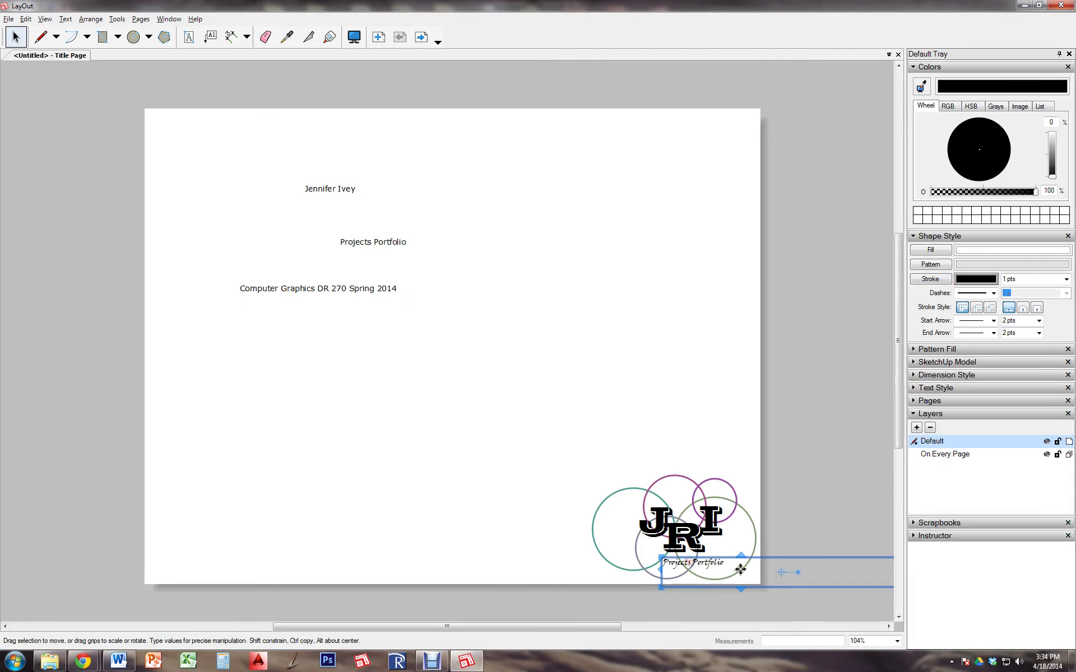
click(945, 455)
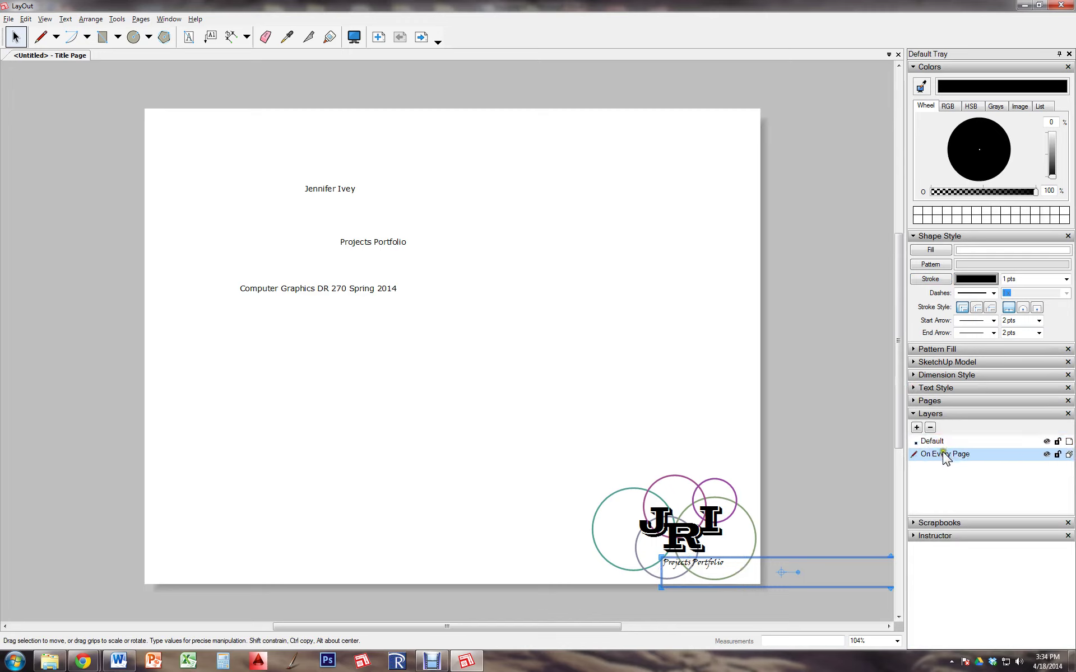
double_click(945, 456)
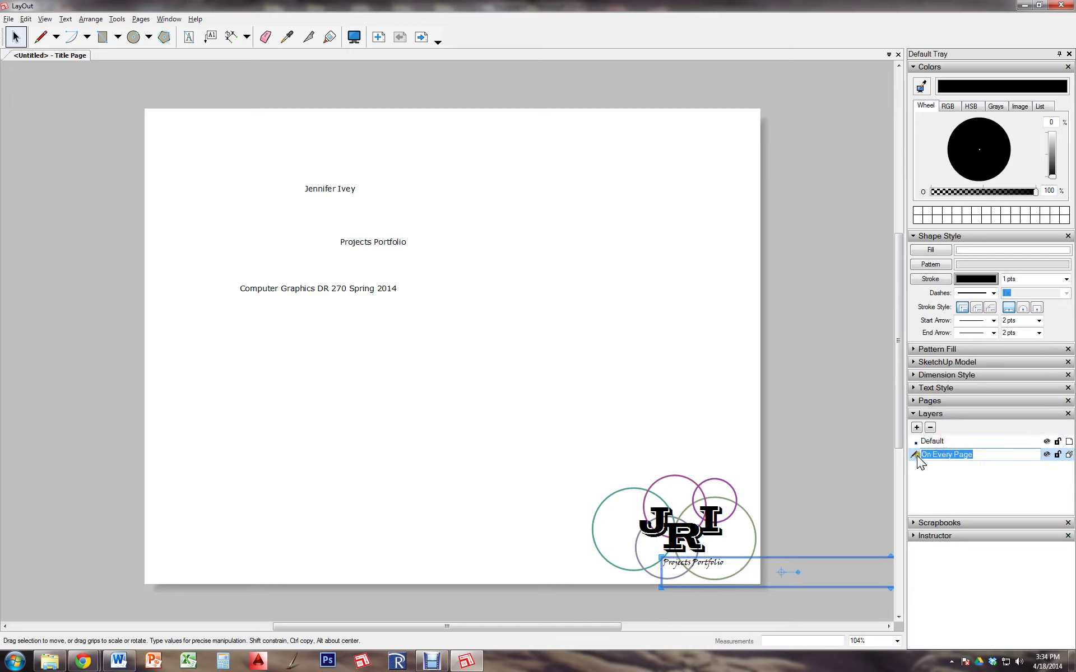
click(938, 472)
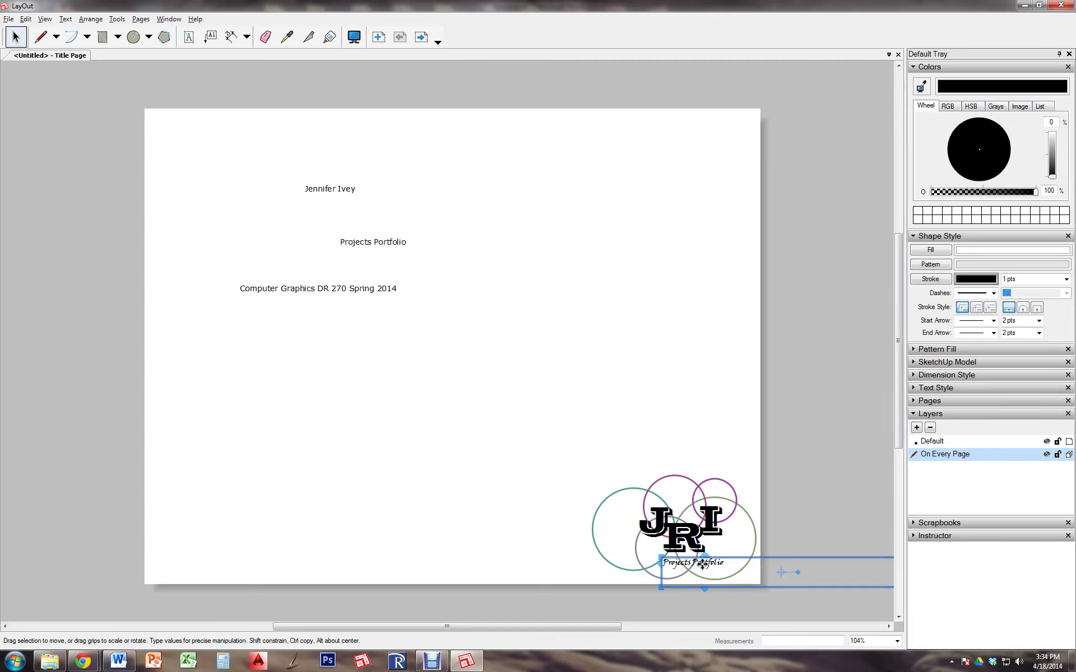
mouse_move(702, 564)
mouse_down()
mouse_move(697, 593)
mouse_move(702, 563)
mouse_up()
click(707, 598)
click(691, 566)
click(823, 459)
On page 3, delete the stray "Projects Portfolio" text above the logo from the On Every Page layer.
click(418, 37)
click(418, 37)
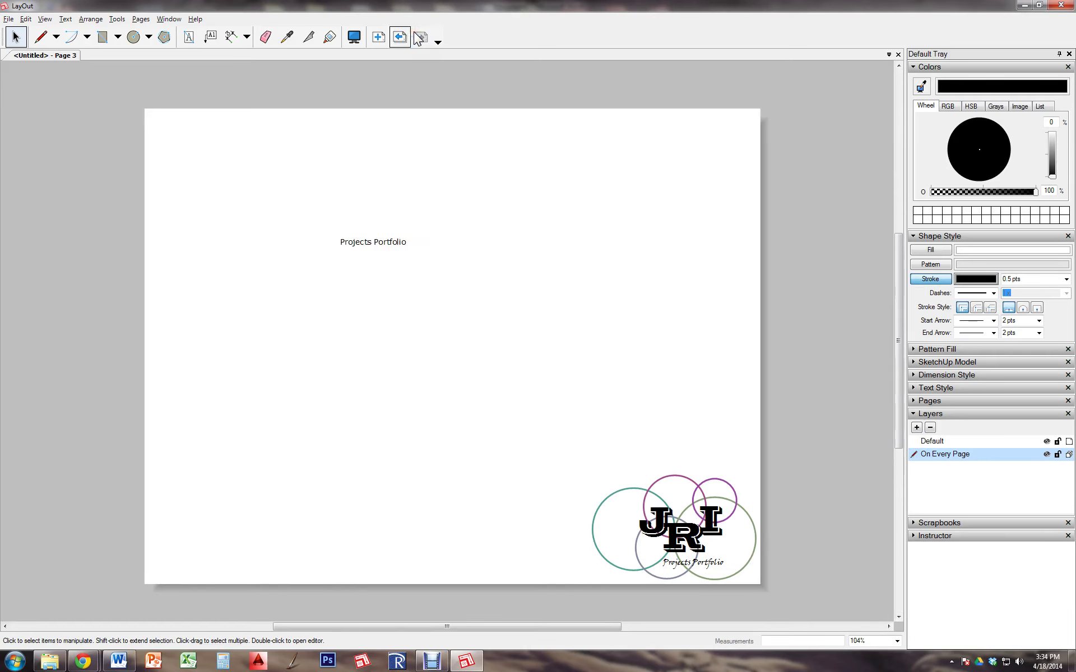
click(377, 243)
key(Delete)
Place a copy of the logo's "Projects Portfolio" caption between the title page's two text lines, on the Default layer.
click(400, 37)
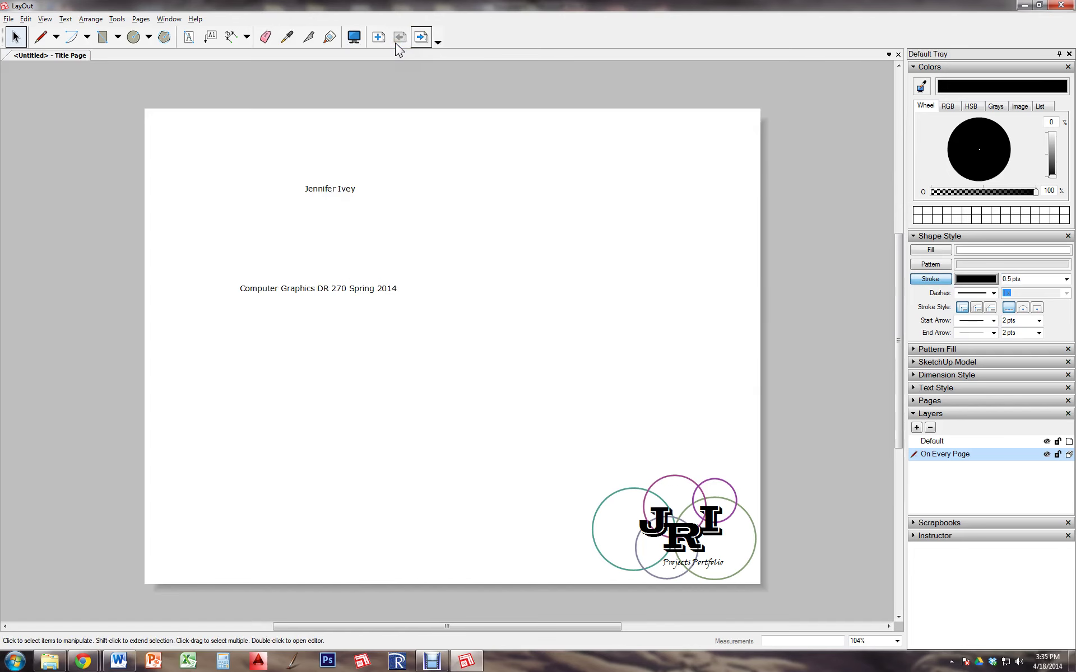
key(ctrl+v)
drag(715, 564, 354, 243)
key(Delete)
click(970, 441)
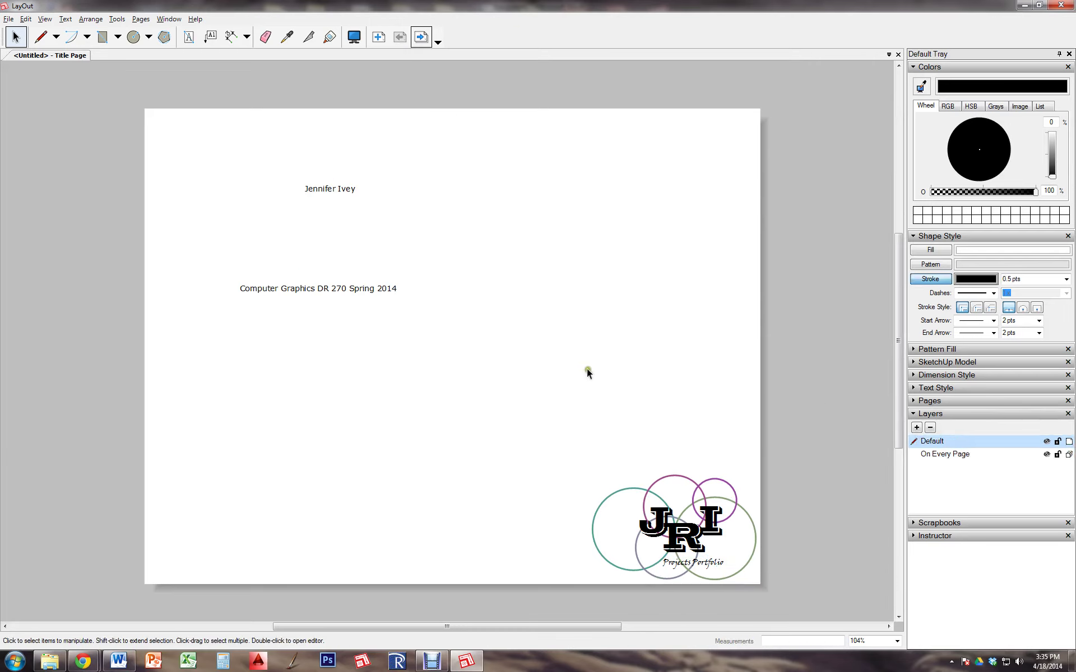
key(ctrl+z)
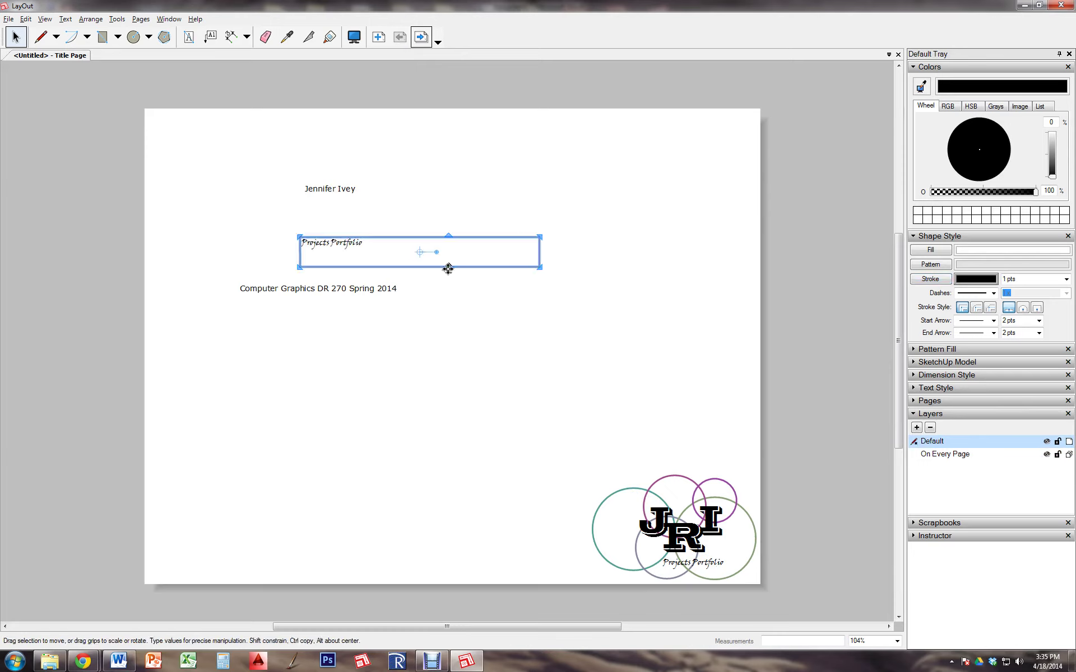
drag(364, 236, 348, 185)
key(ctrl+z)
Move the title page's "Projects Portfolio" text below the course line and set its size to 48 pt.
click(930, 388)
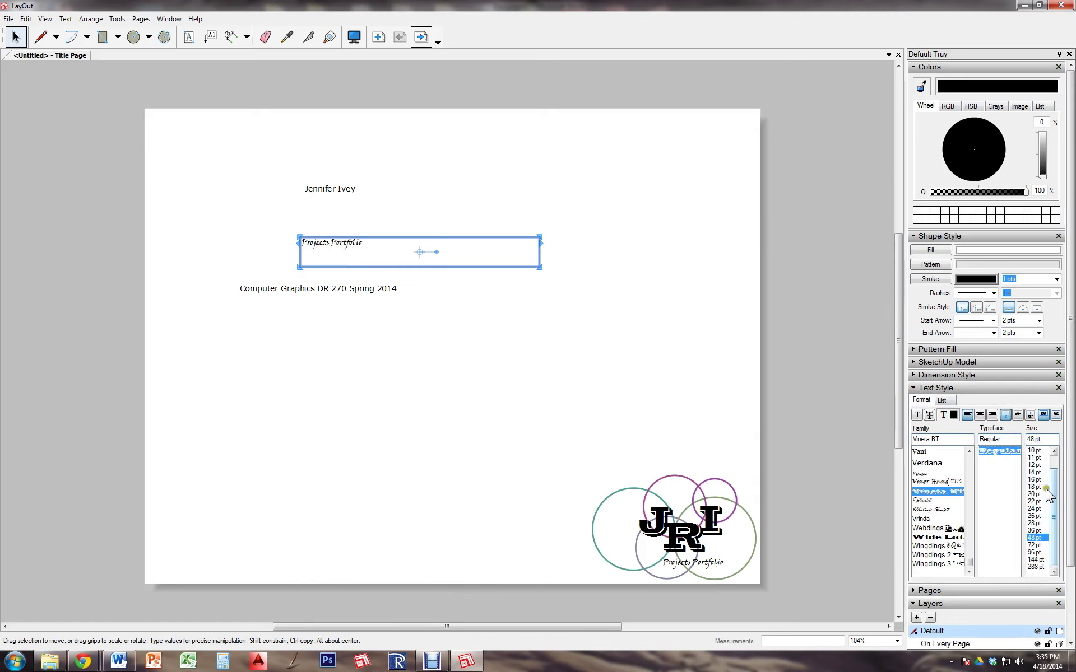
click(1034, 487)
drag(376, 246, 439, 337)
click(1033, 538)
click(1034, 545)
click(1034, 515)
click(1034, 538)
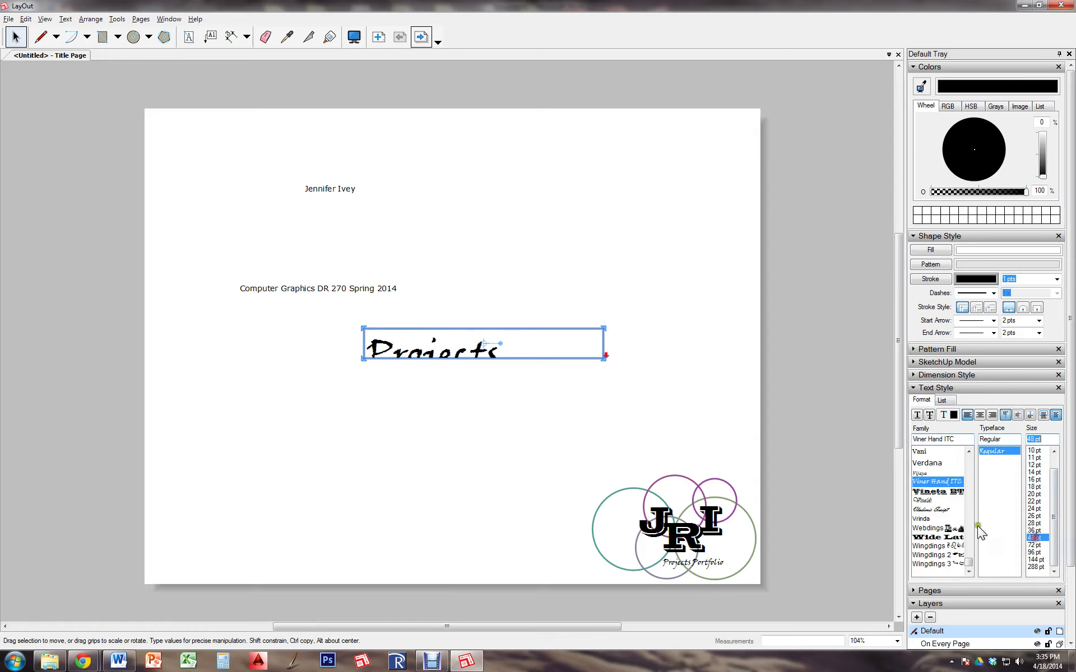
Reduce the title page's "Projects Portfolio" text to 28 pt.
click(1034, 523)
click(592, 388)
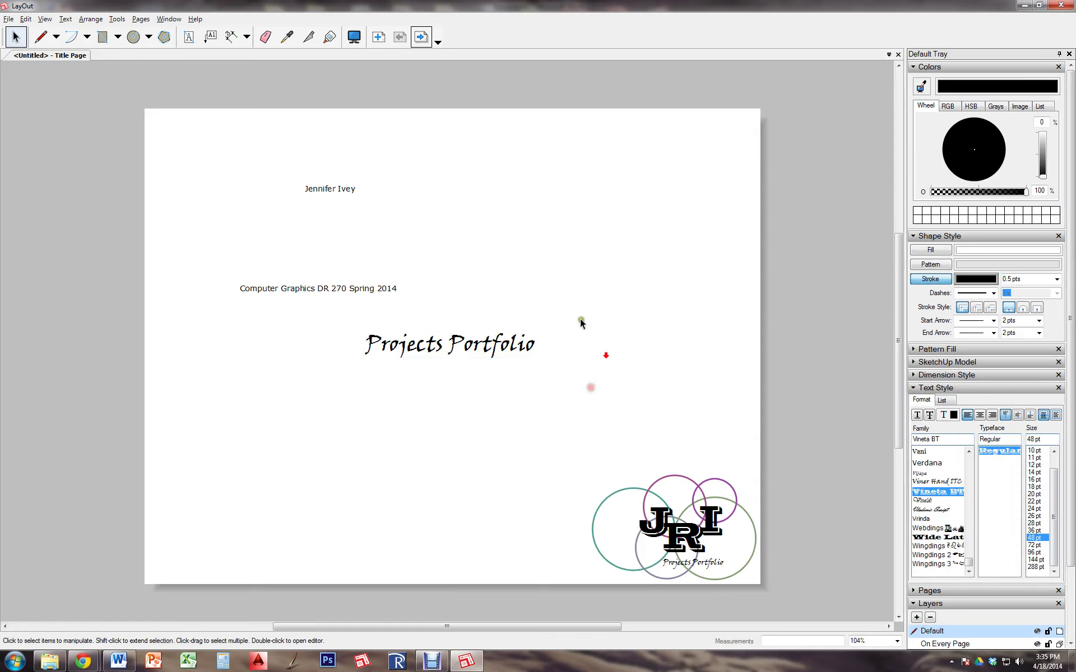
Set the course line in Viner Hand ITC at 22 pt, widen its box to fit one line, and place it just above "Projects Portfolio".
click(364, 289)
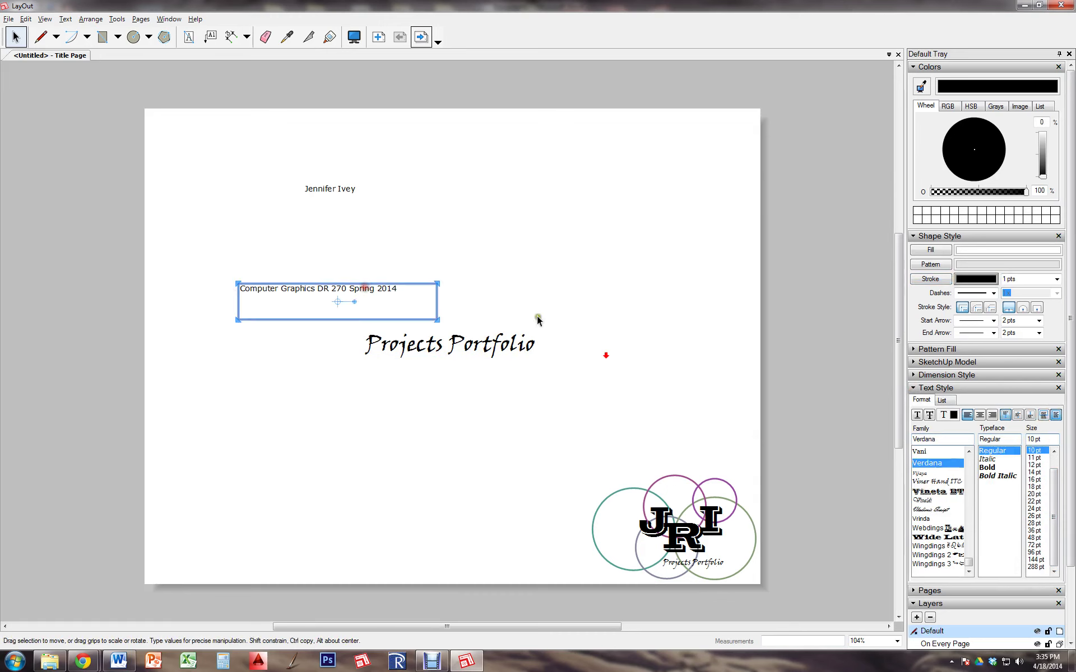
click(941, 483)
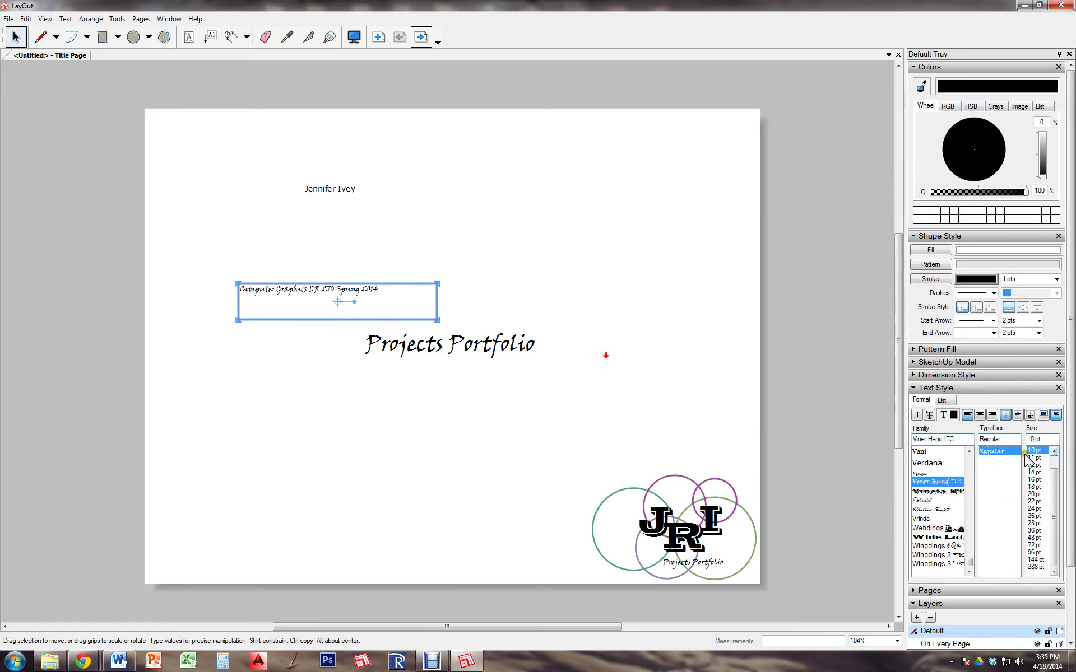
click(1035, 502)
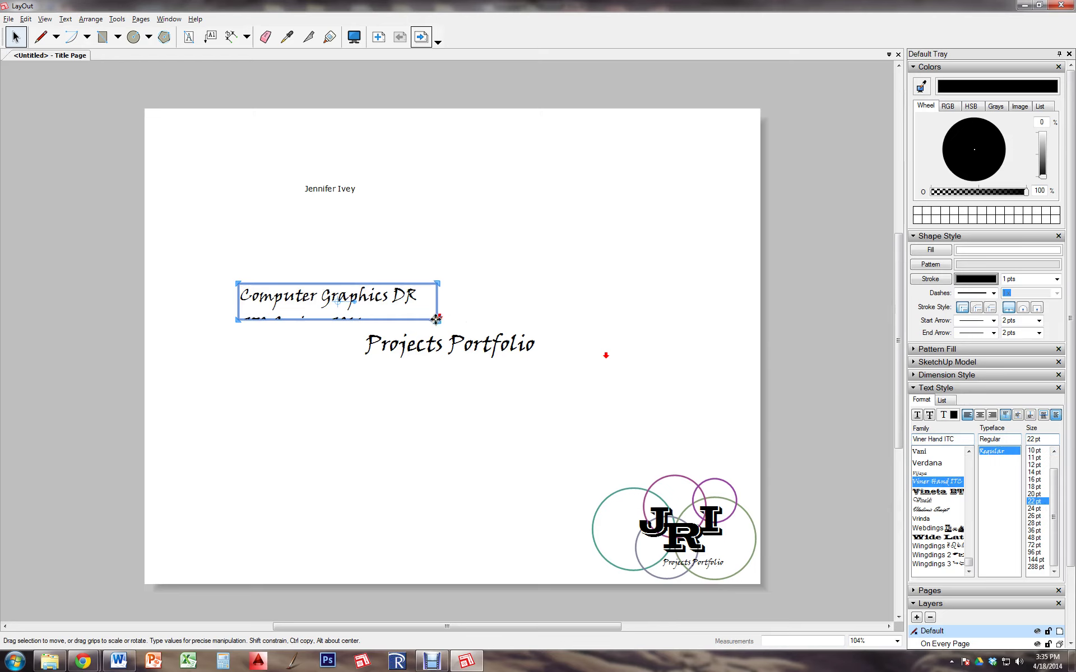
drag(436, 319, 604, 328)
drag(459, 298, 431, 317)
Set the author's name line in Vineta BT at 36 pt, widen its box, and move it directly above the course line.
click(338, 189)
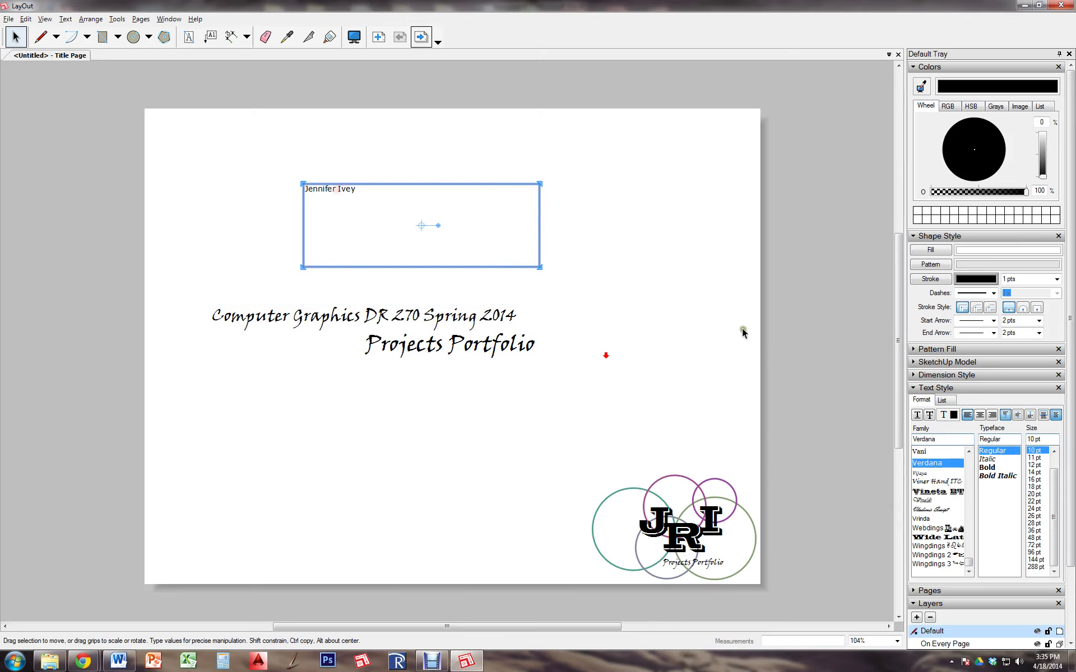
click(922, 492)
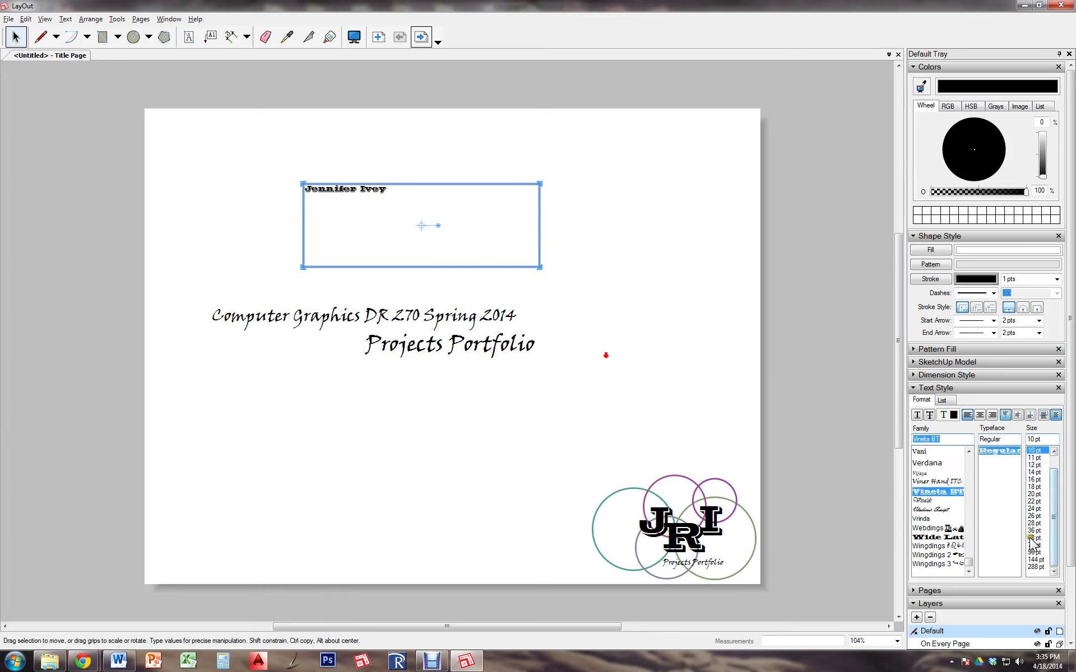
click(1036, 560)
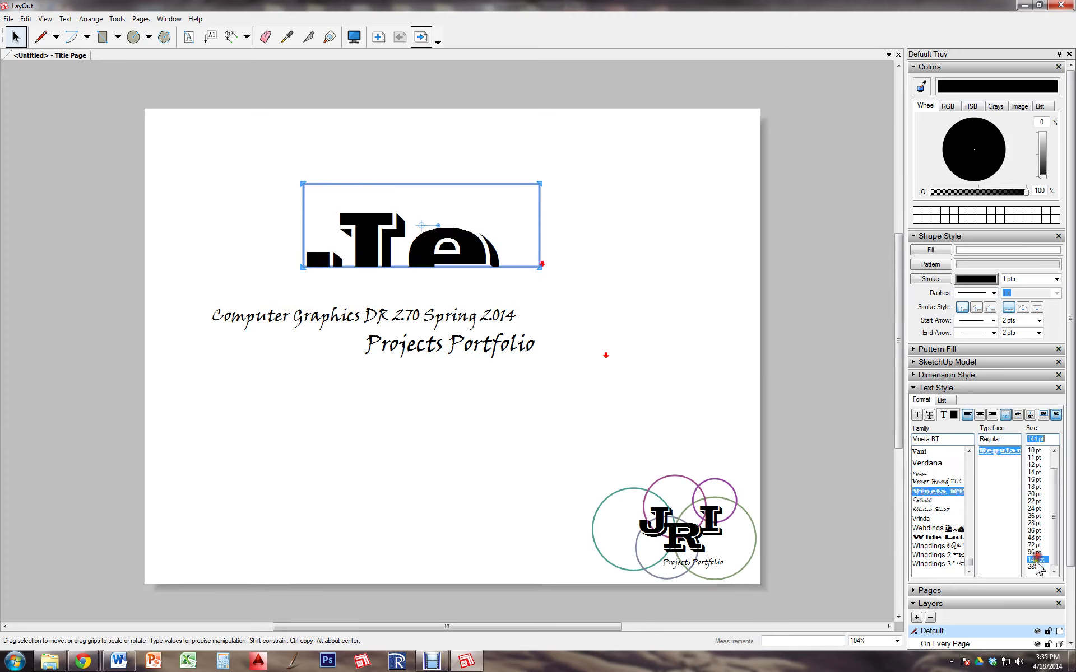
click(1033, 530)
drag(542, 271, 877, 299)
drag(508, 201, 392, 276)
click(357, 490)
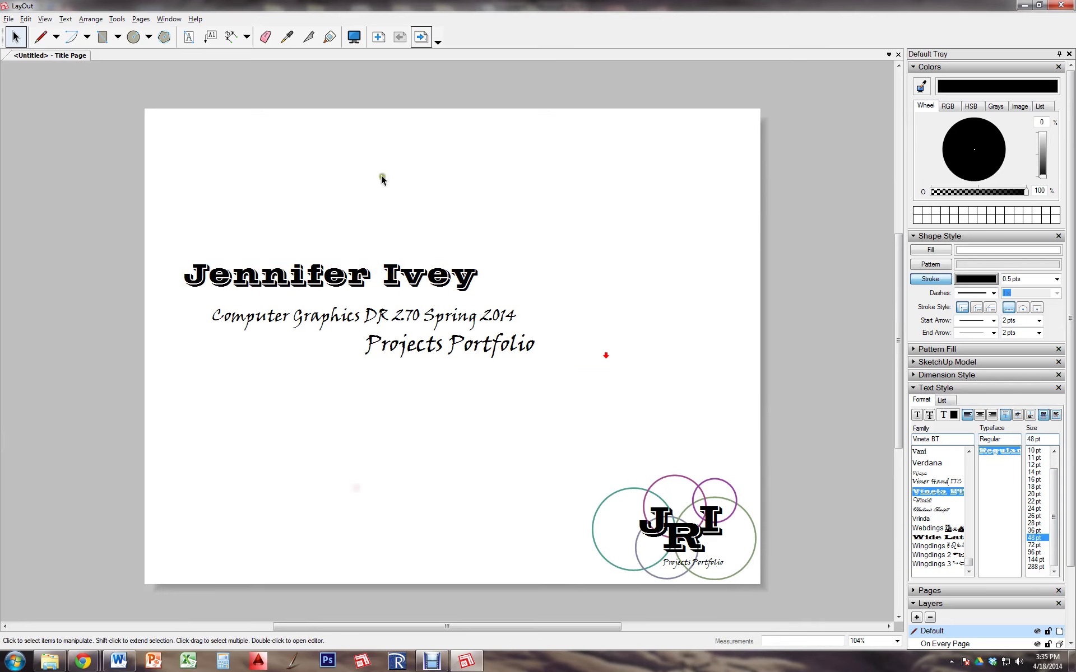
Draw three circles over the title text: a small one at its left, a large one behind the surname, and a small one overlapping it.
click(134, 37)
click(263, 314)
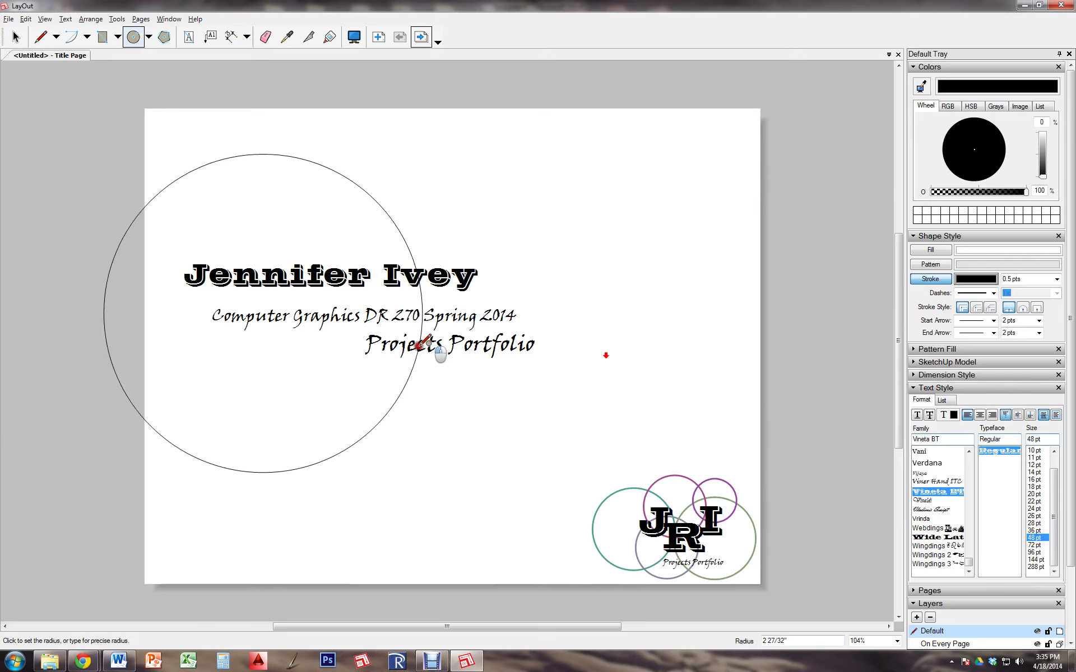
click(301, 307)
click(464, 270)
click(518, 255)
click(539, 314)
click(575, 314)
key(space)
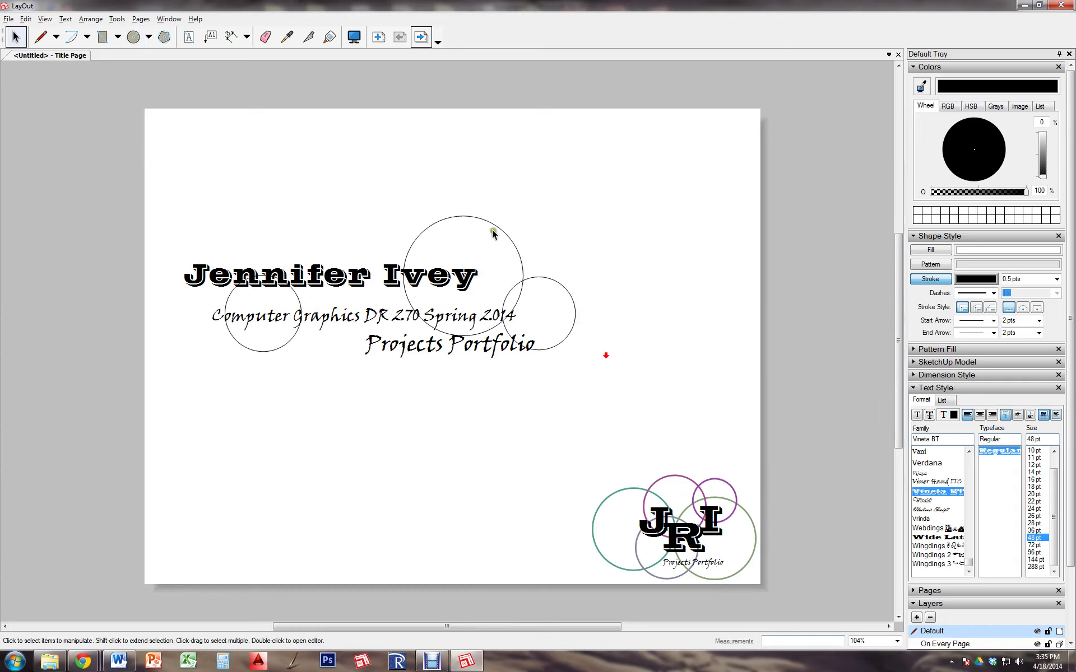
Fill the large circle with sky blue, the small circle overlapping it with cyan, and the circle at the left with mint green.
click(498, 228)
click(930, 252)
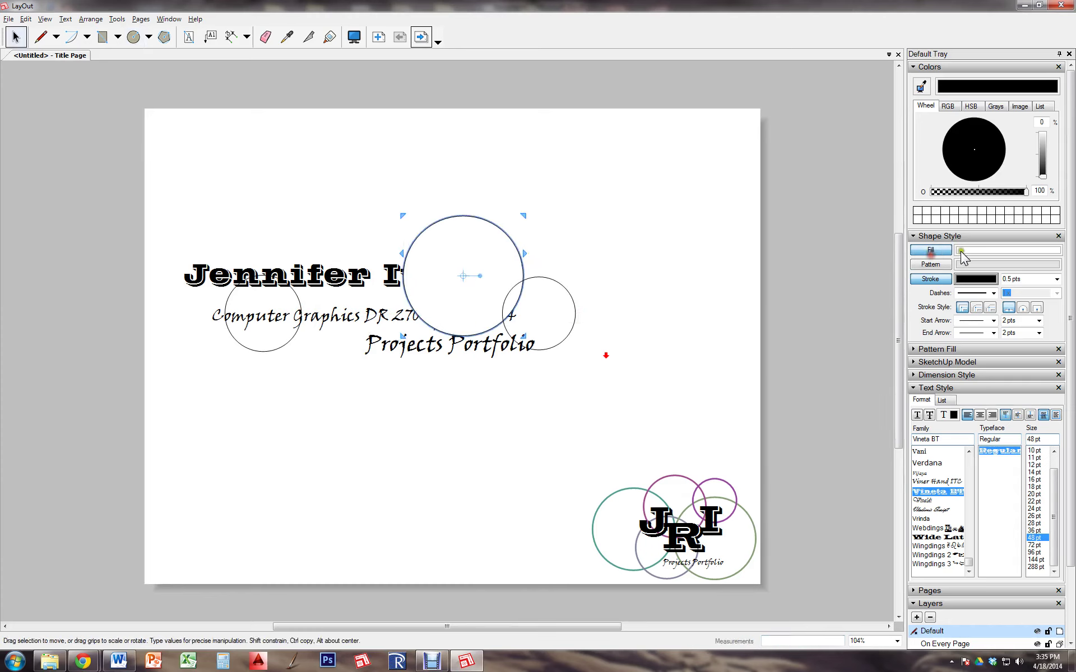
click(973, 250)
click(953, 156)
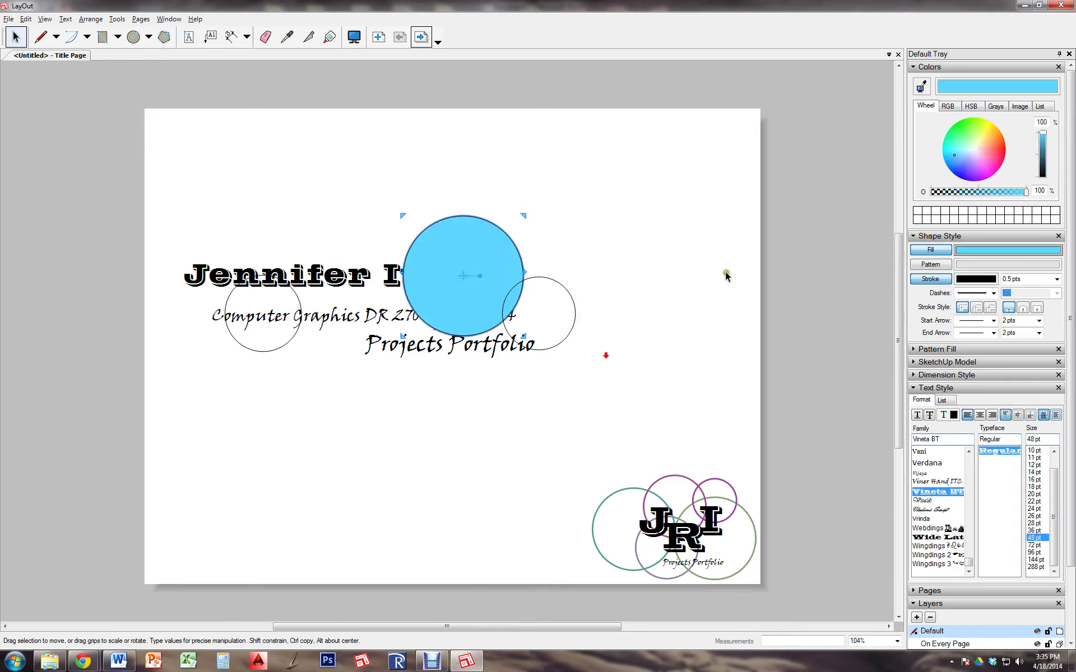
click(573, 307)
click(946, 153)
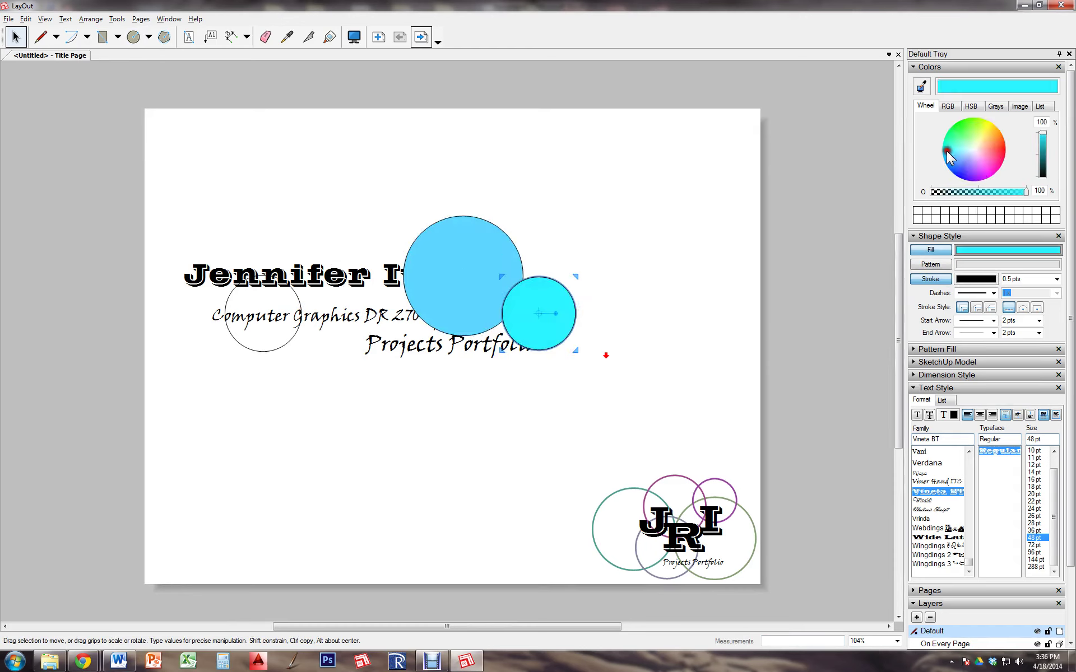
click(249, 350)
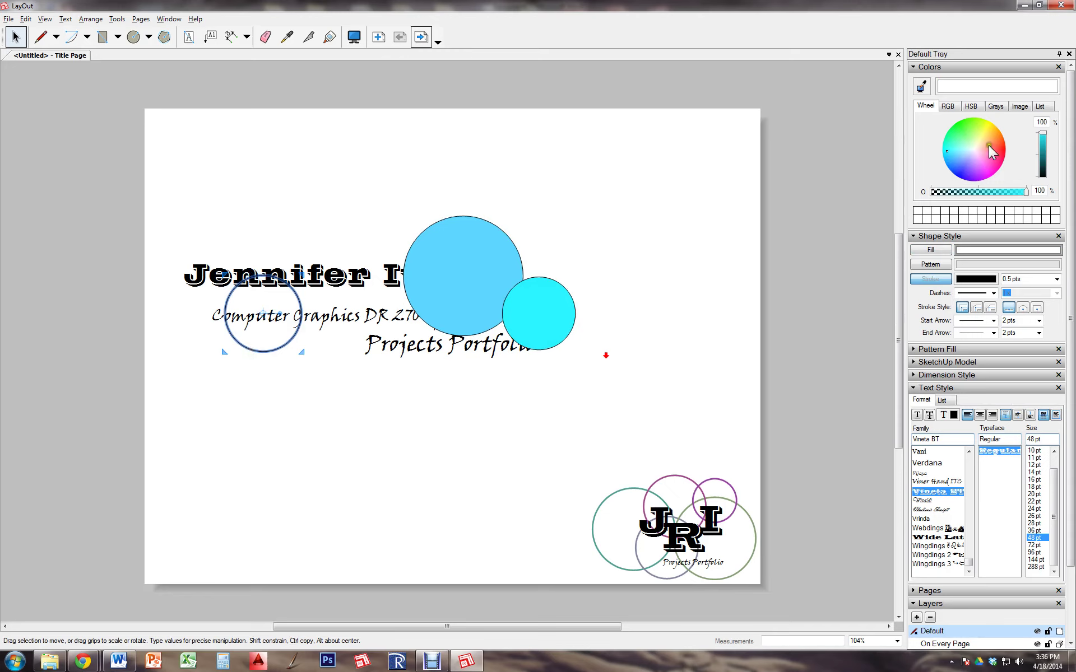
click(955, 140)
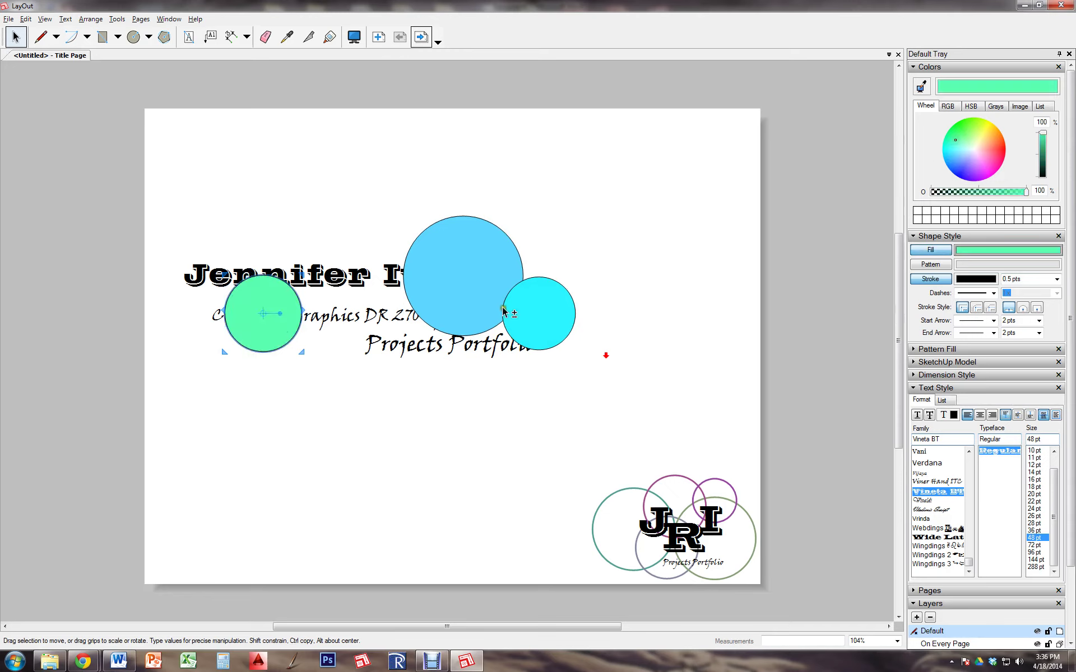
Send all three filled circles behind the title page's text.
shift+click(495, 283)
shift+click(532, 313)
right_click(532, 312)
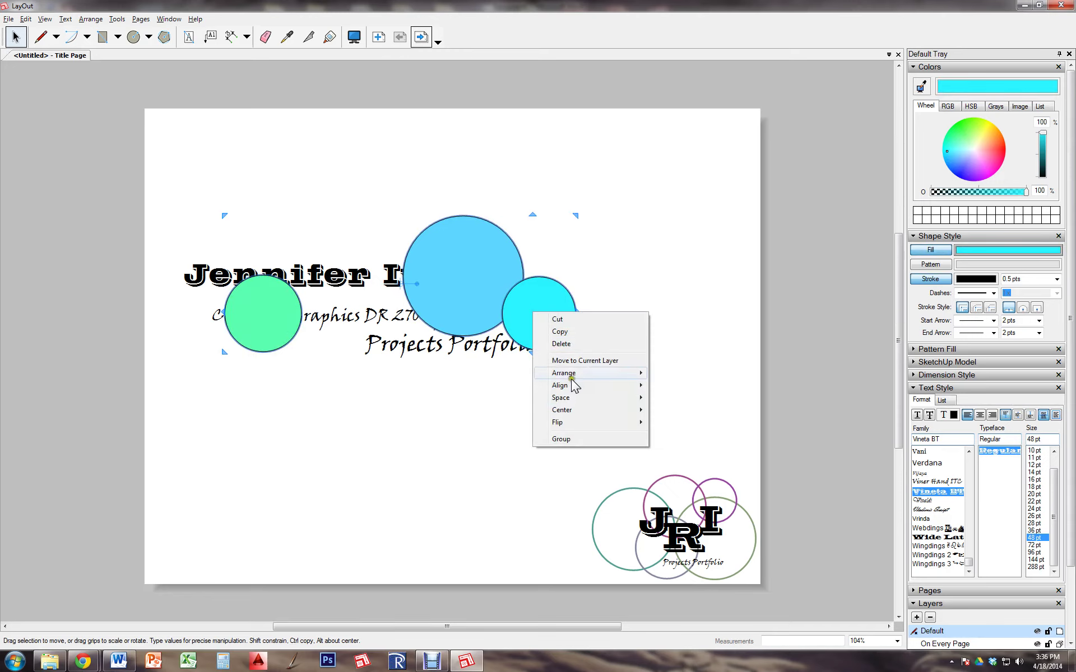
mouse_move(586, 379)
click(688, 421)
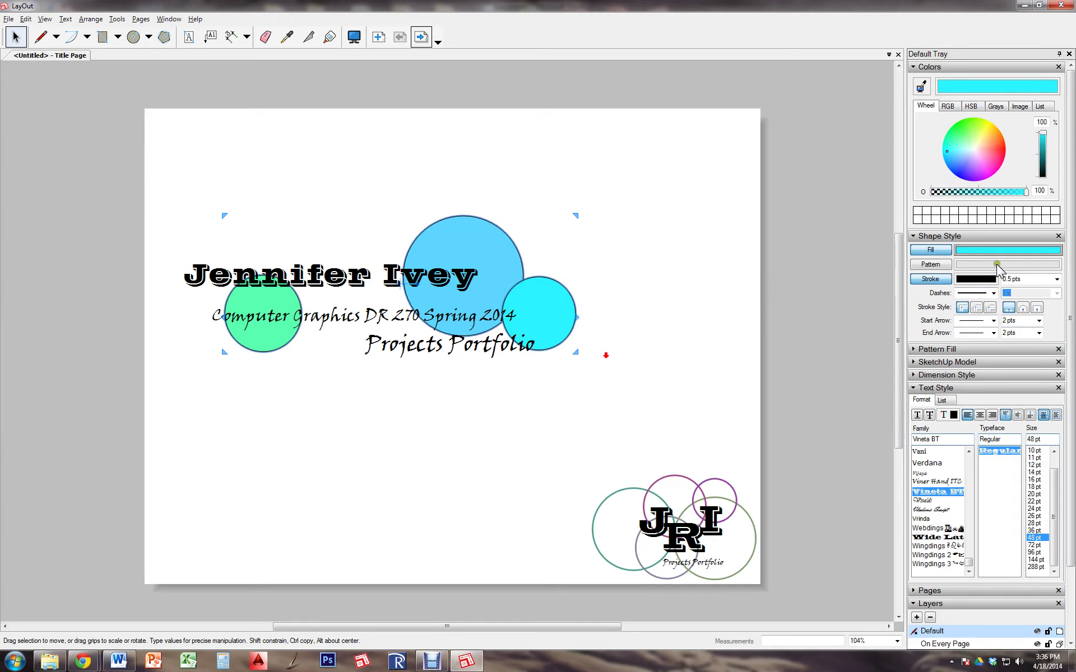
Give all three circles the same blue fill at 54% opacity and remove their outlines.
drag(1026, 191, 983, 192)
click(955, 159)
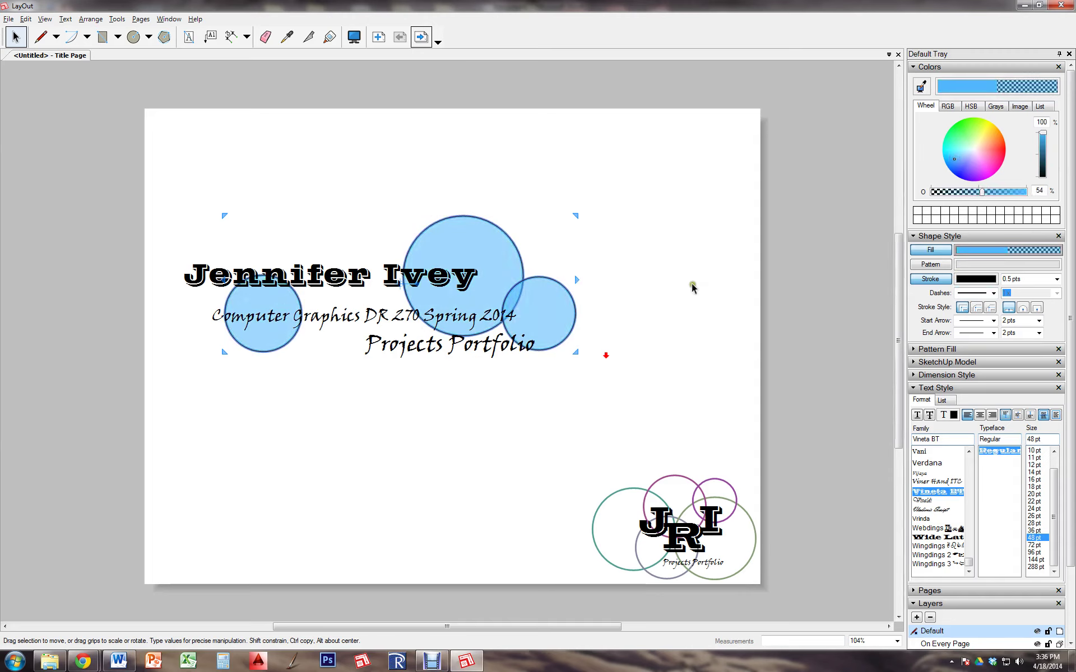
click(930, 278)
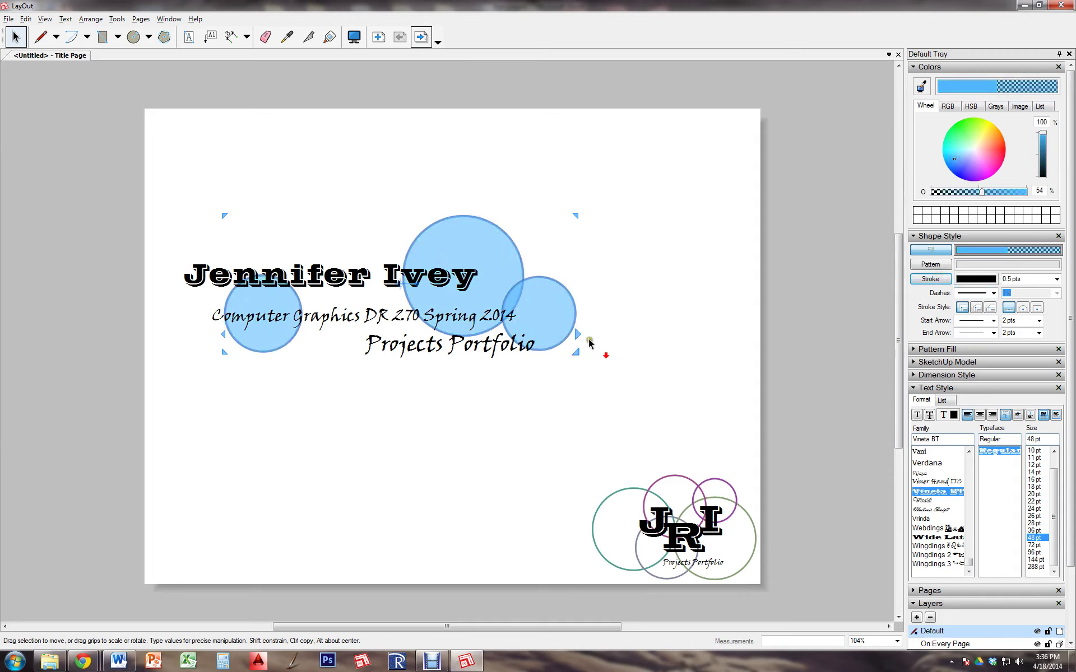
click(666, 317)
click(413, 486)
Move the large circle slightly up and to the right, and shift the course line to the right.
drag(480, 247, 513, 245)
mouse_move(288, 339)
mouse_down()
mouse_move(318, 364)
mouse_move(412, 328)
mouse_move(293, 337)
mouse_up()
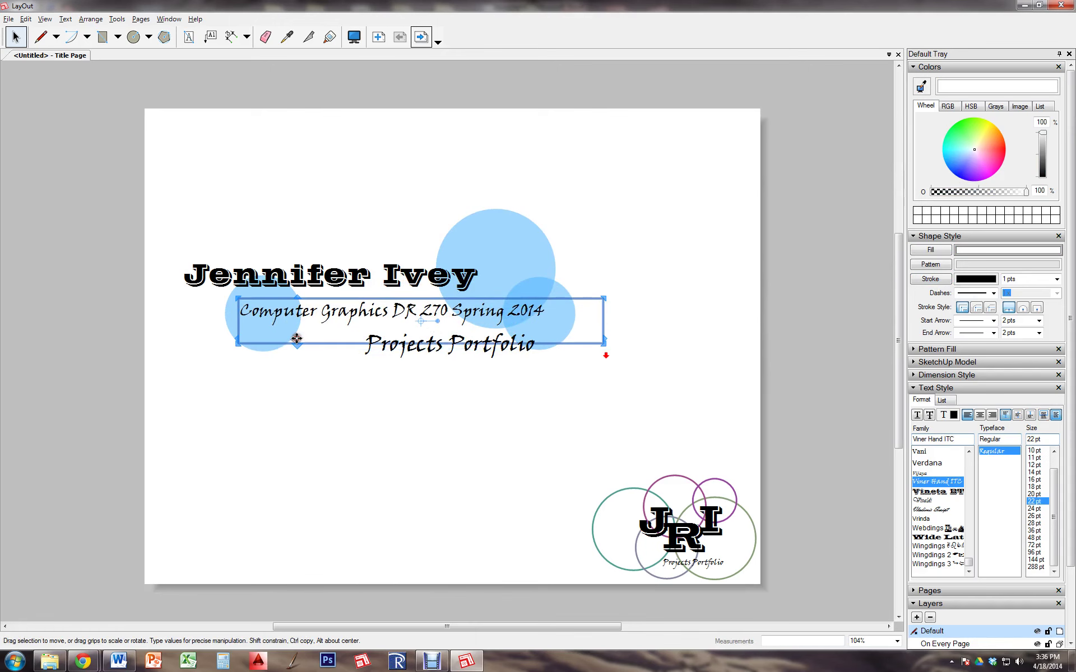
Narrow the name line's text box to clear the circles behind it.
click(550, 287)
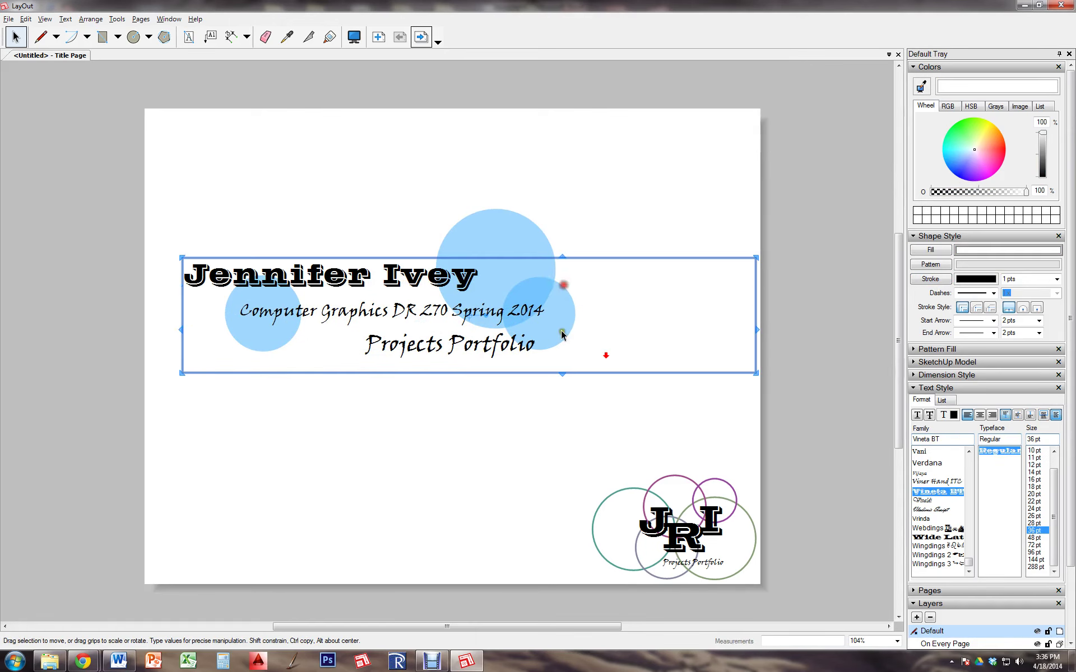
click(542, 419)
click(545, 314)
click(557, 312)
drag(757, 327, 528, 331)
click(566, 336)
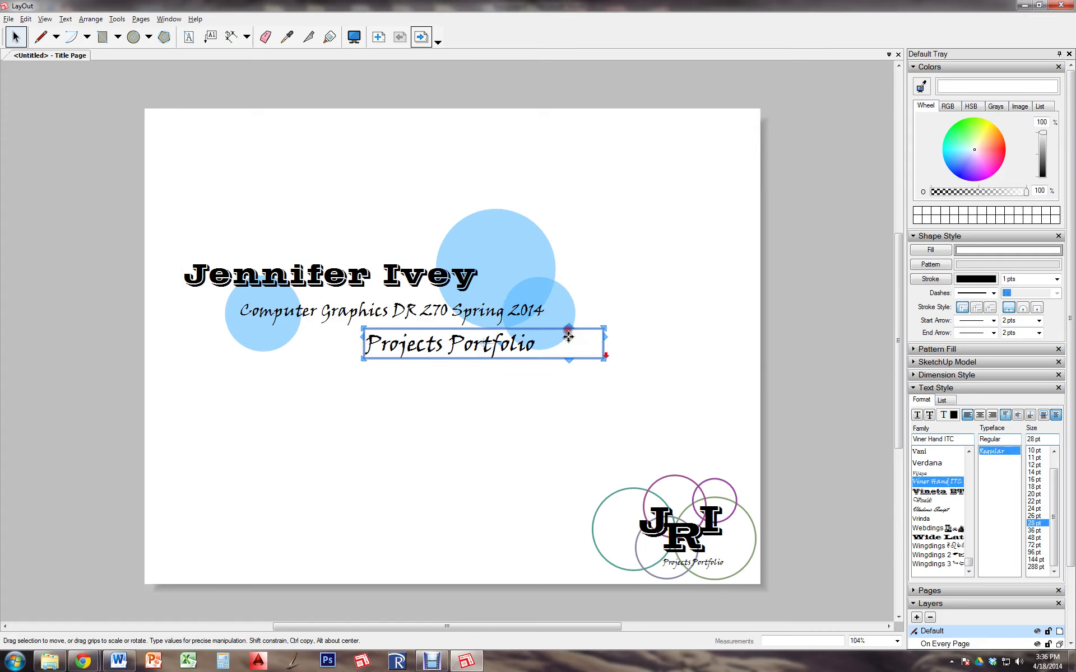
click(564, 300)
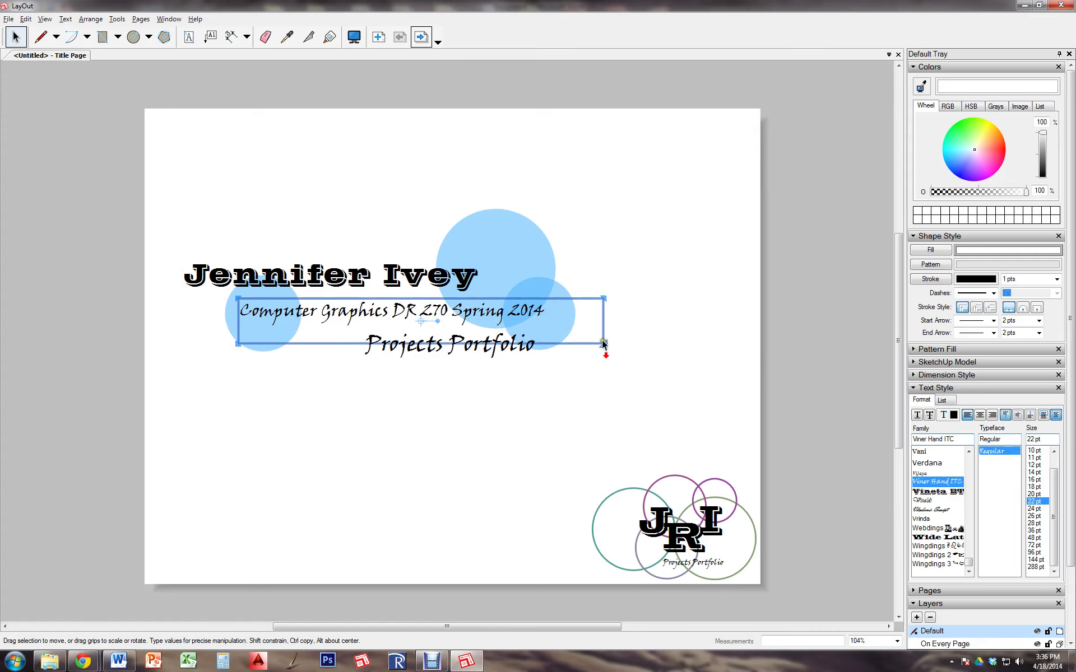
Add two smaller copies of the small overlapping circle, one at the large circle's upper-left edge and one at its right edge.
click(570, 309)
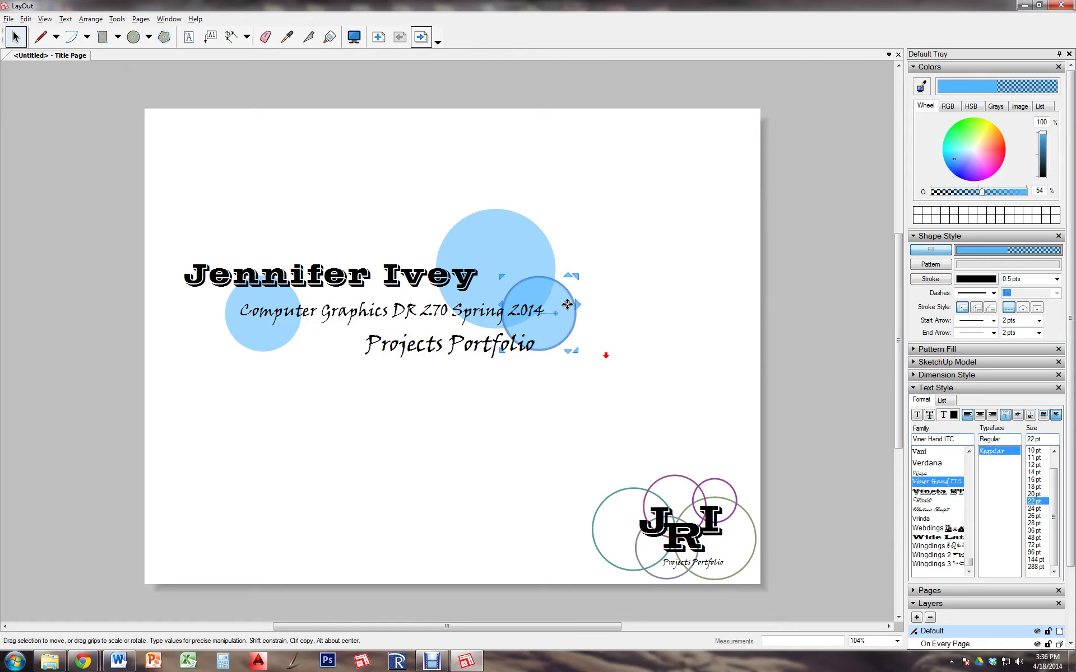
drag(575, 306, 537, 205)
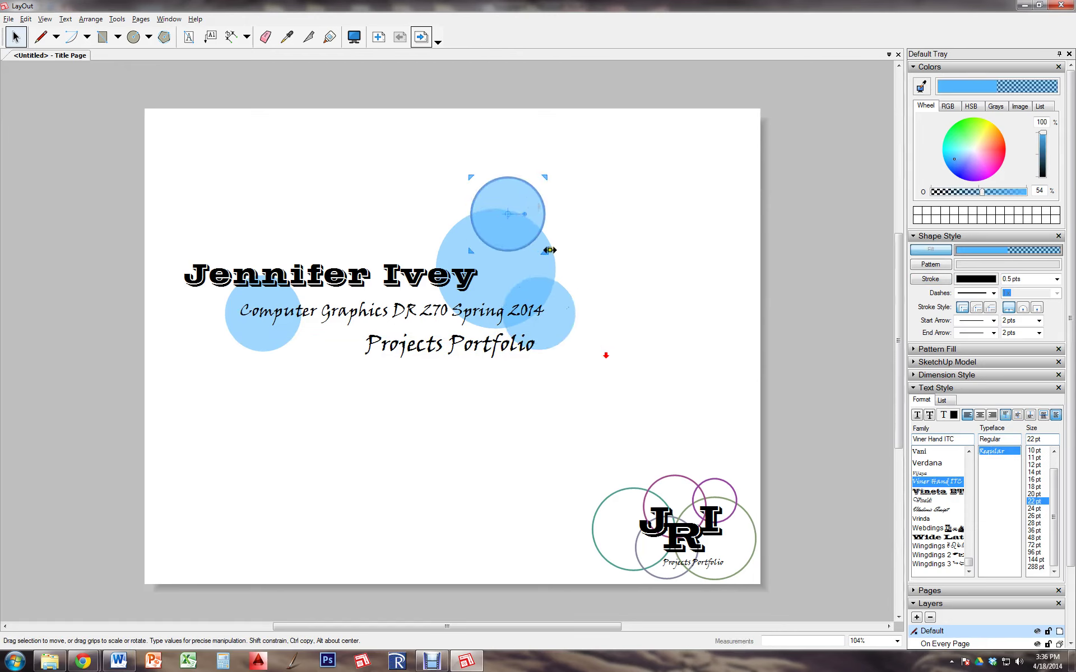
drag(549, 250, 565, 292)
click(623, 311)
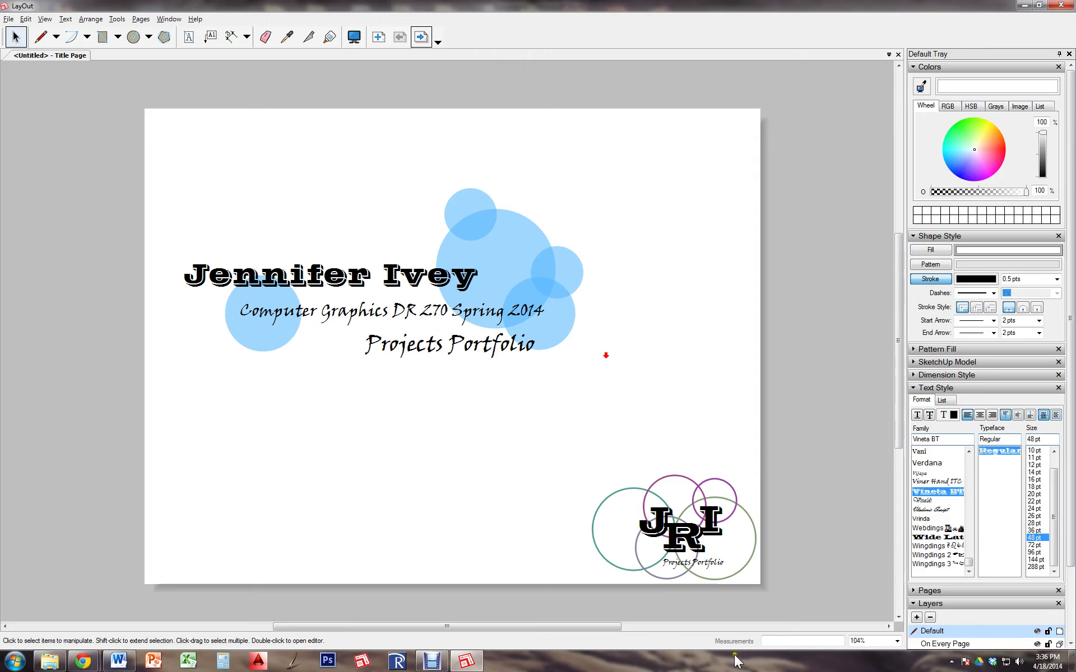
Make On Every Page the current layer and ungroup the JRI logo.
click(662, 548)
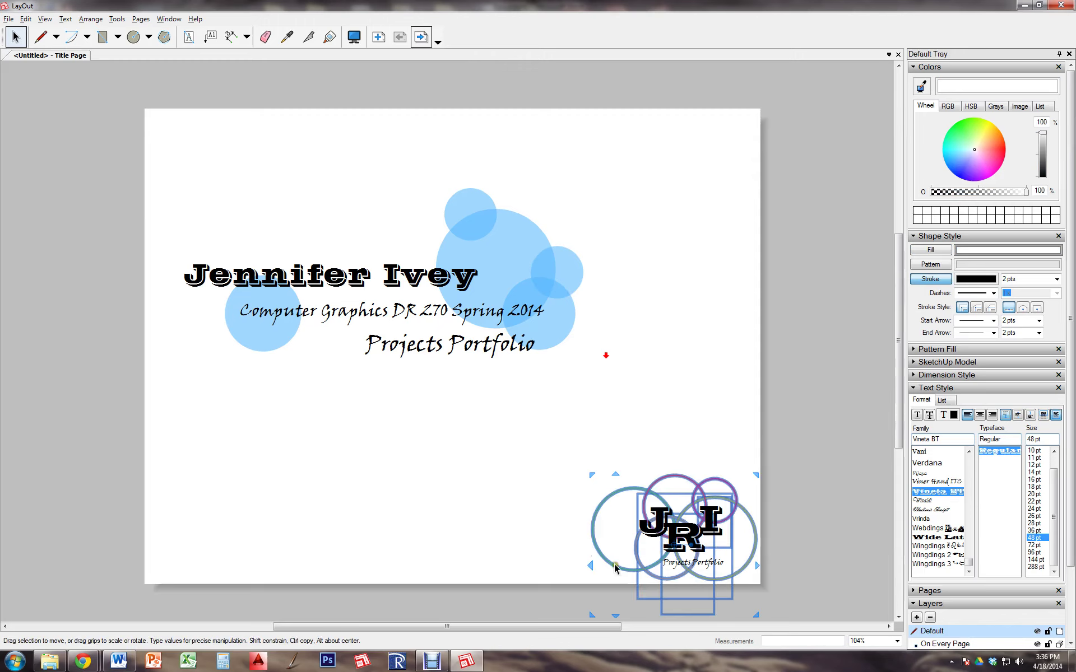
click(925, 387)
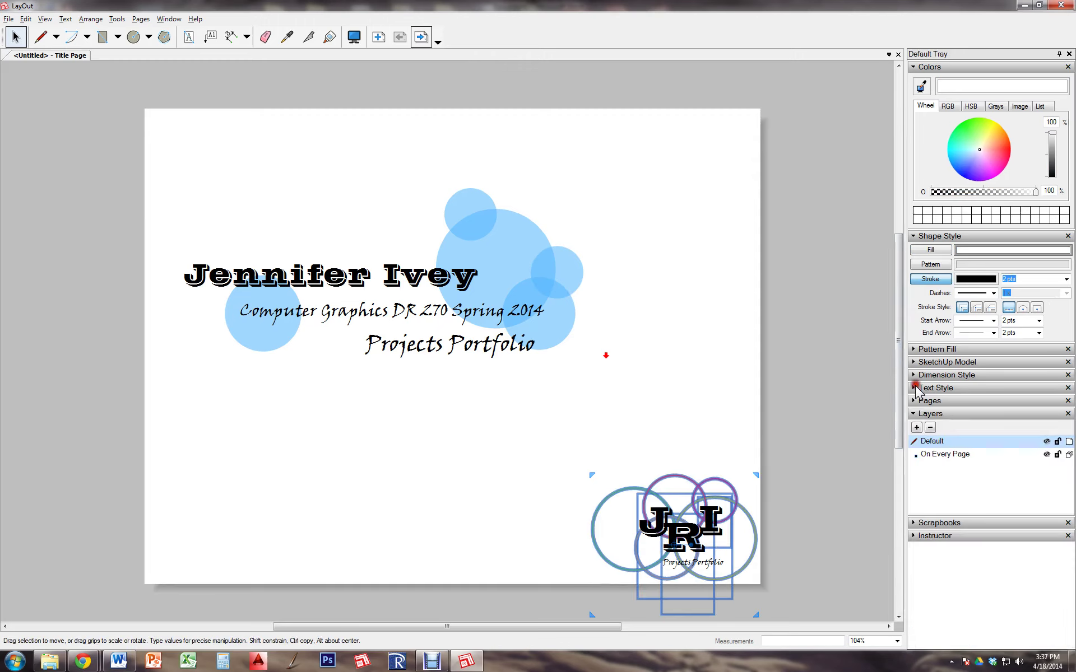
click(933, 459)
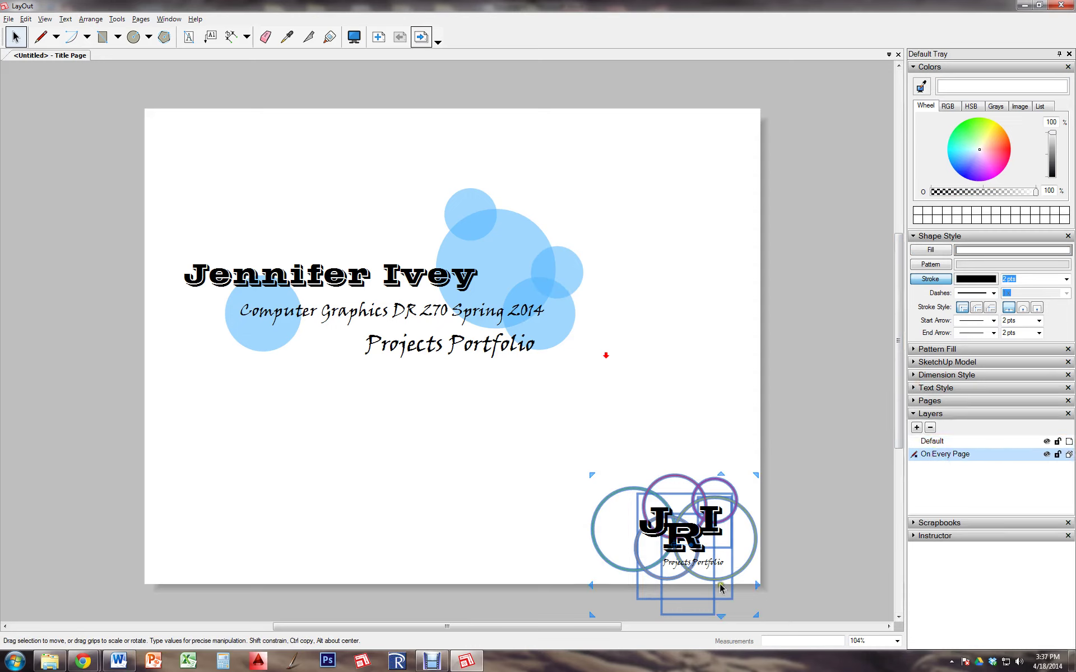
right_click(700, 495)
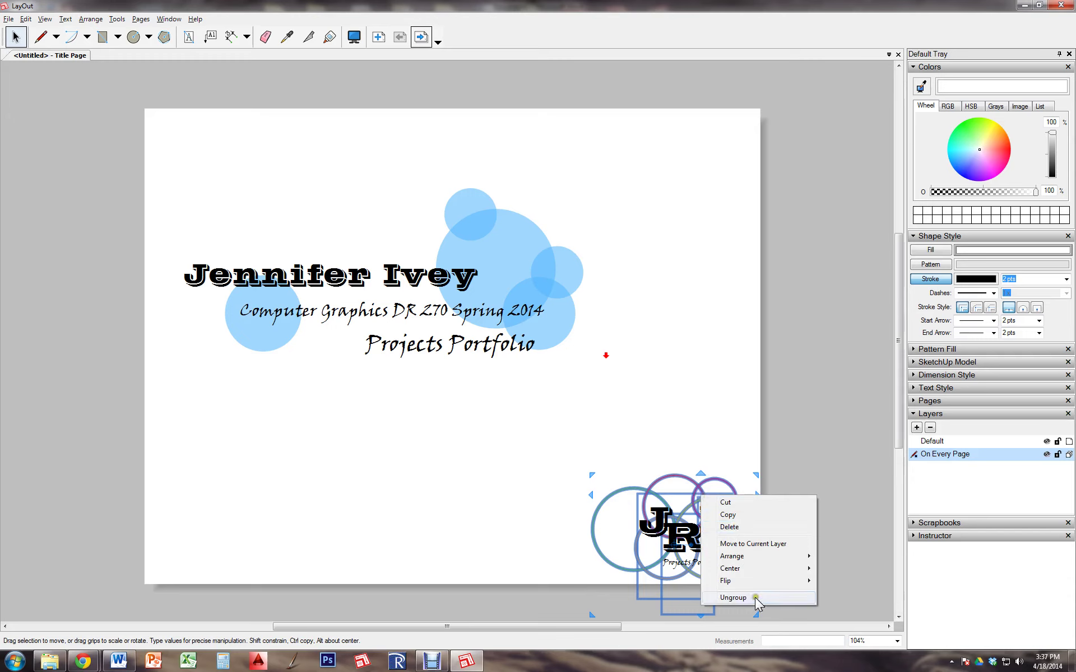
click(733, 597)
click(675, 442)
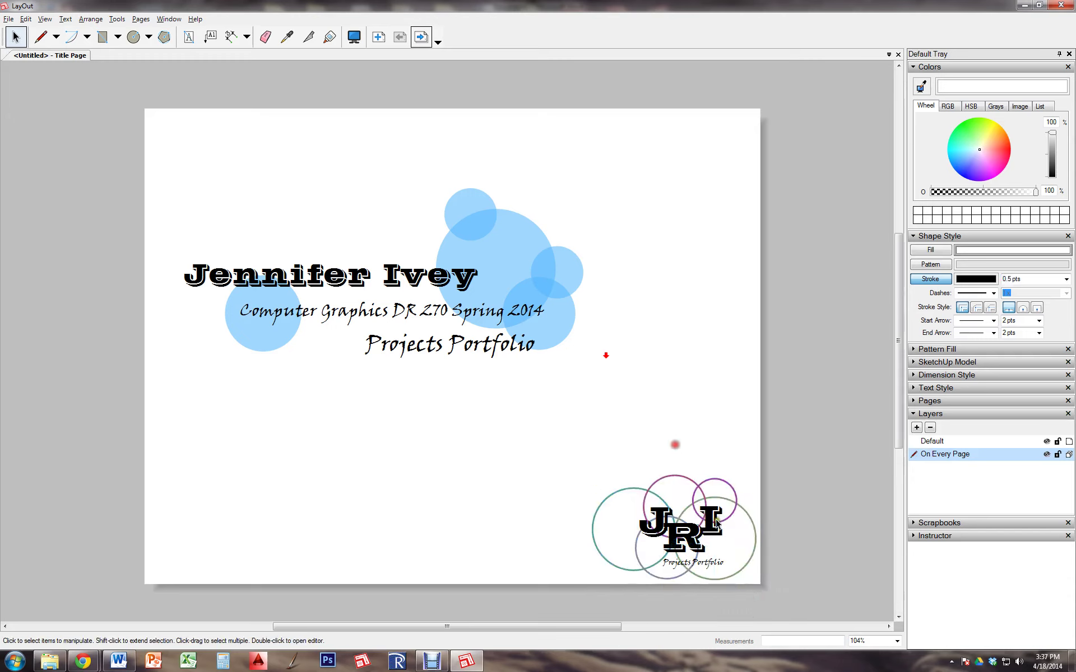
Select all parts of the ungrouped JRI logo and give them a pale mint green fill.
click(691, 485)
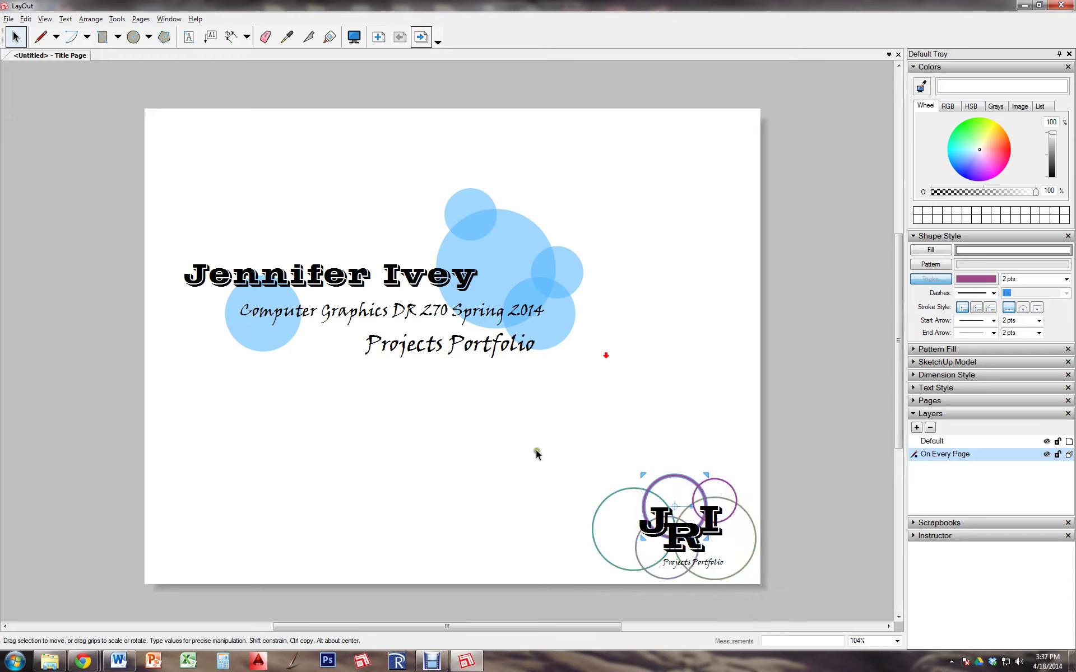
drag(535, 453, 857, 628)
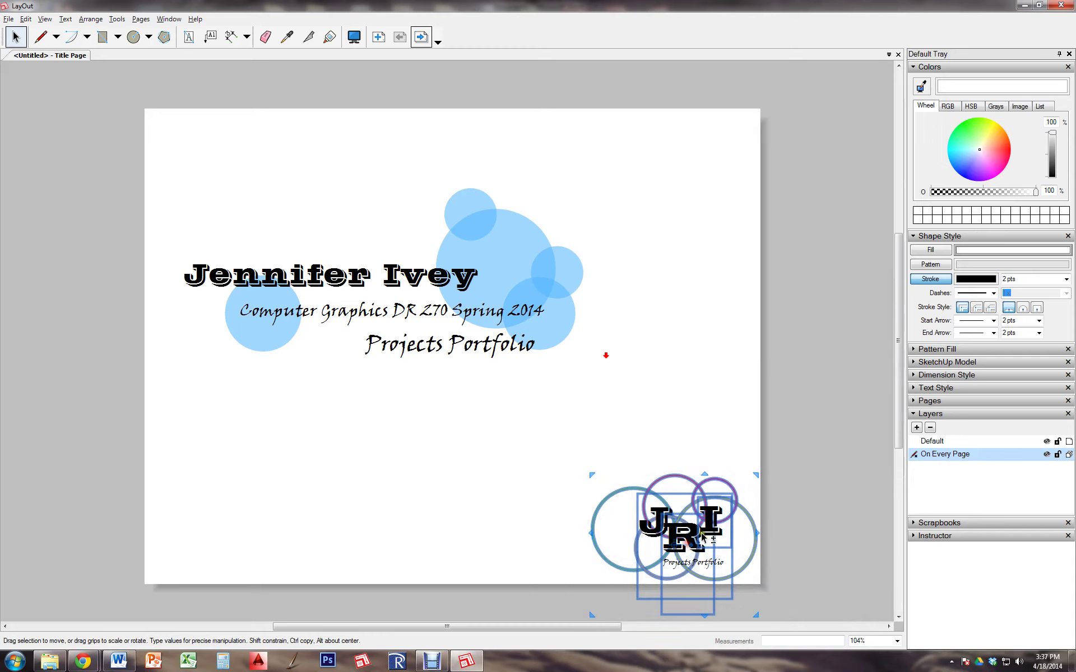
click(941, 252)
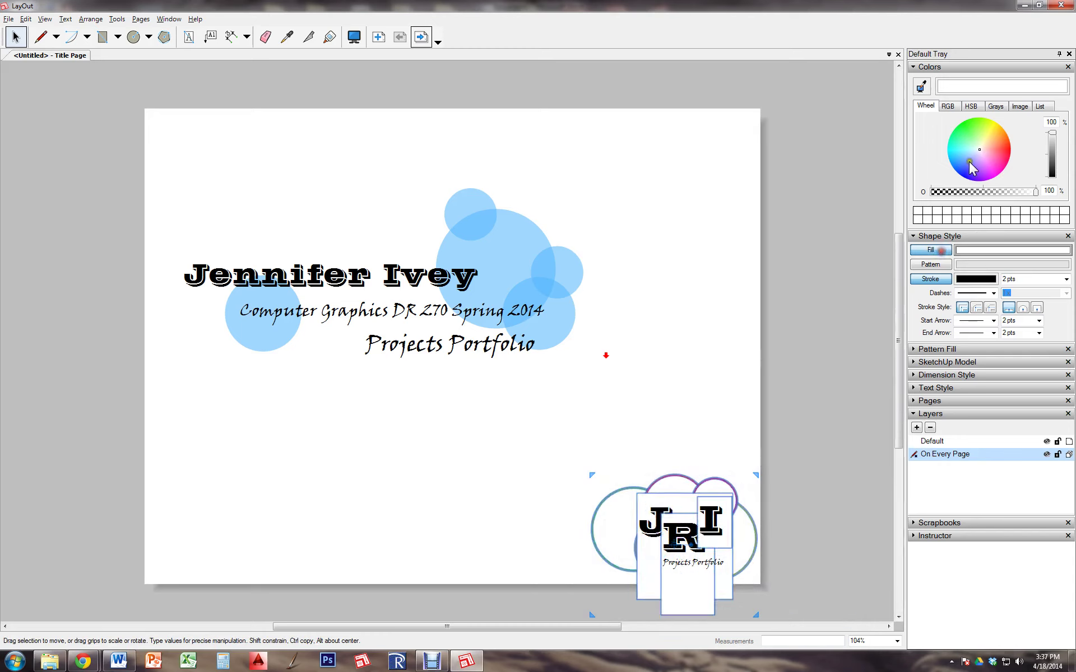
drag(997, 157, 1003, 160)
click(971, 149)
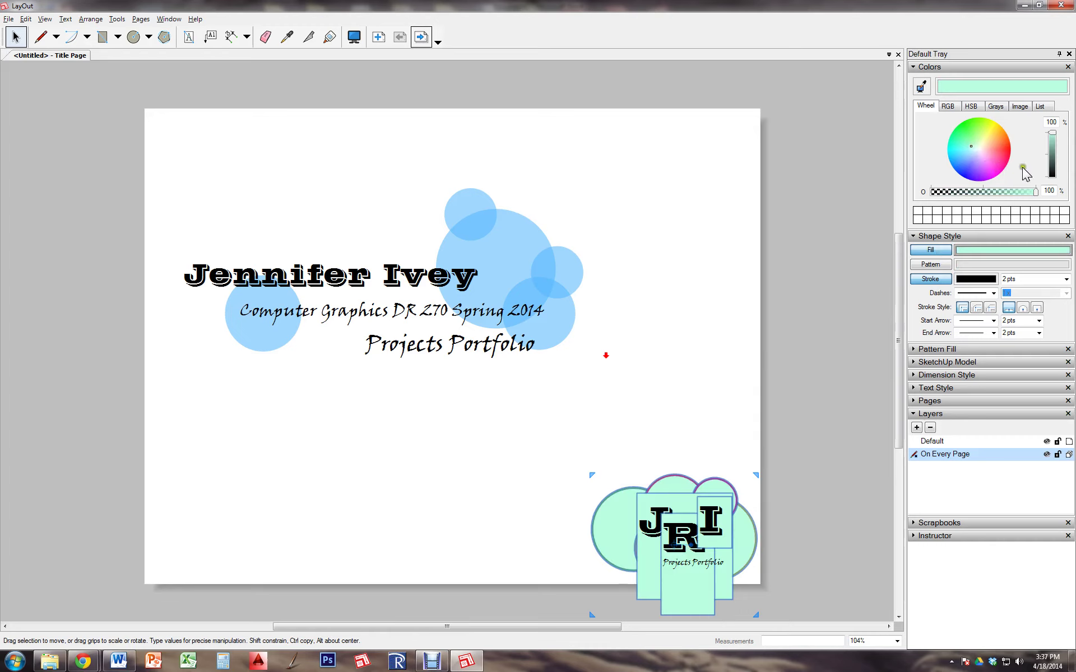
Change the fill of all JRI logo parts to bright cyan at 50% opacity and remove their stroke.
click(957, 152)
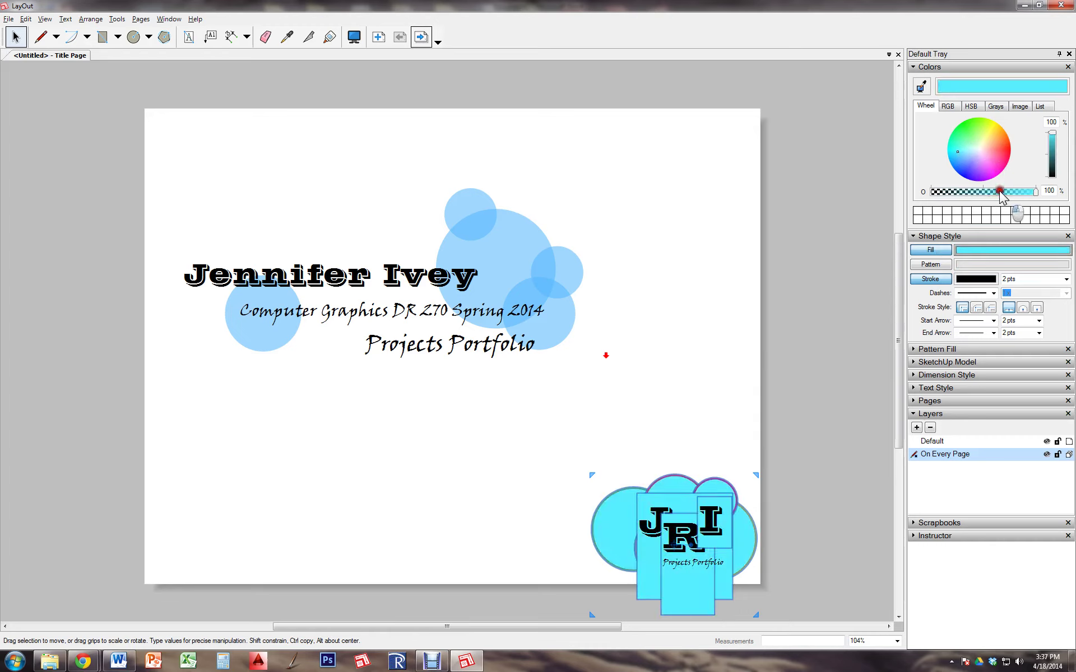
drag(999, 191, 985, 192)
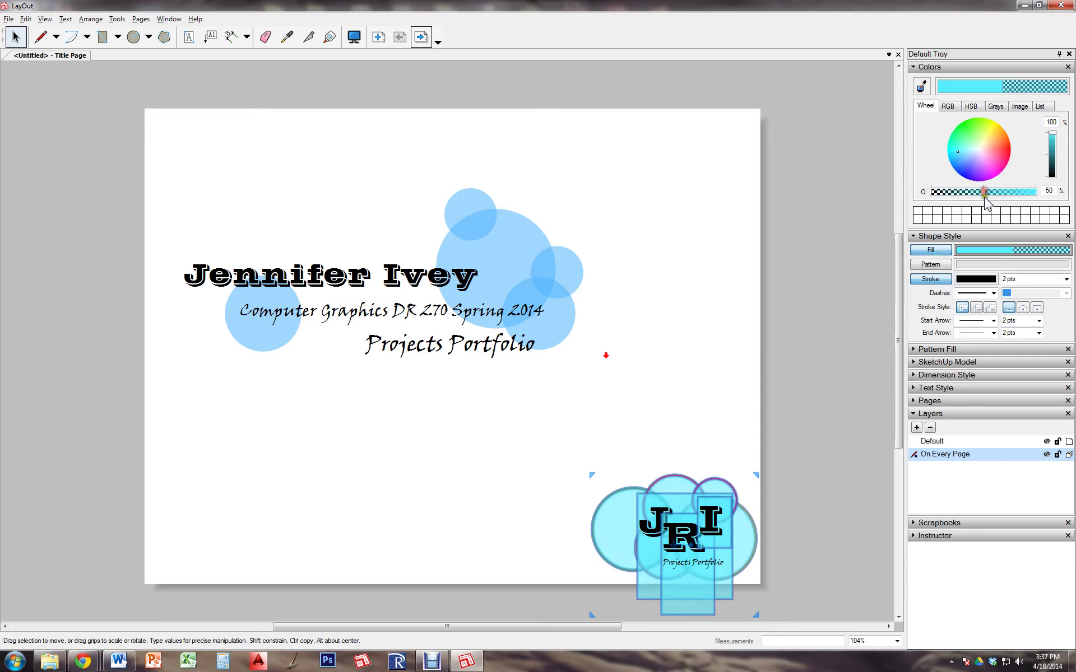
click(941, 251)
click(936, 280)
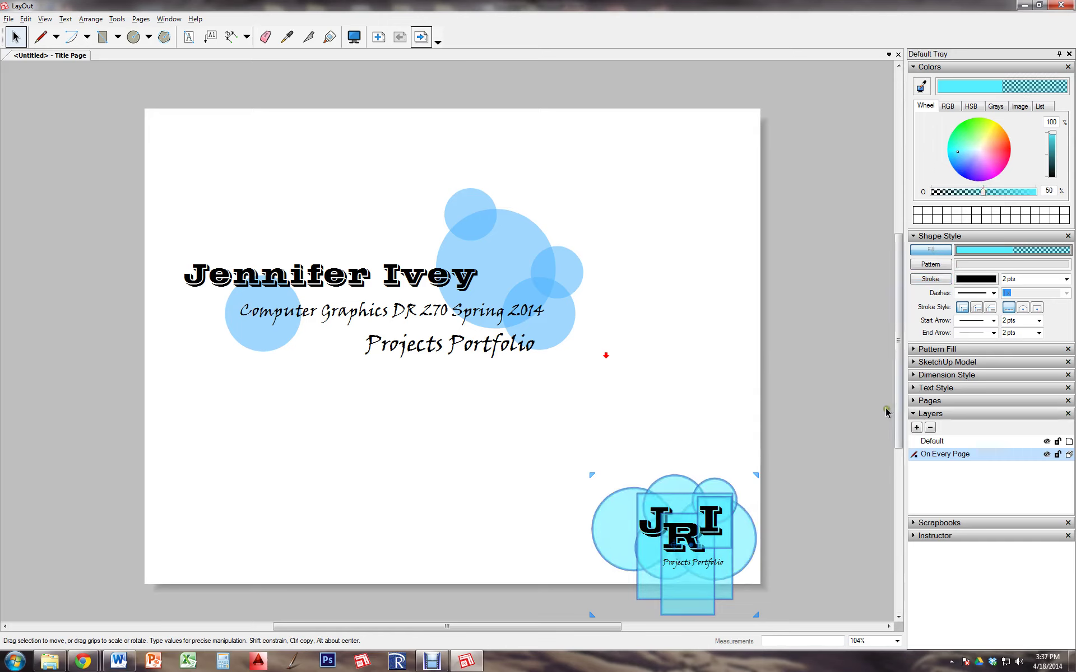
click(716, 422)
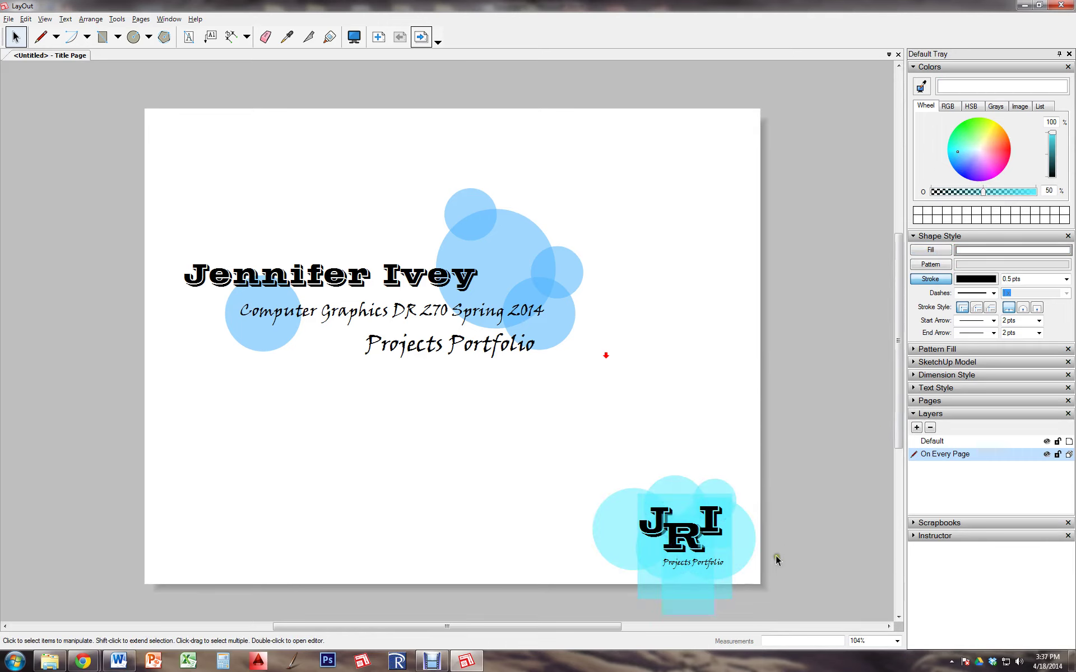
Remove the fill from the logo's text boxes so that only the circles are coloured.
click(687, 601)
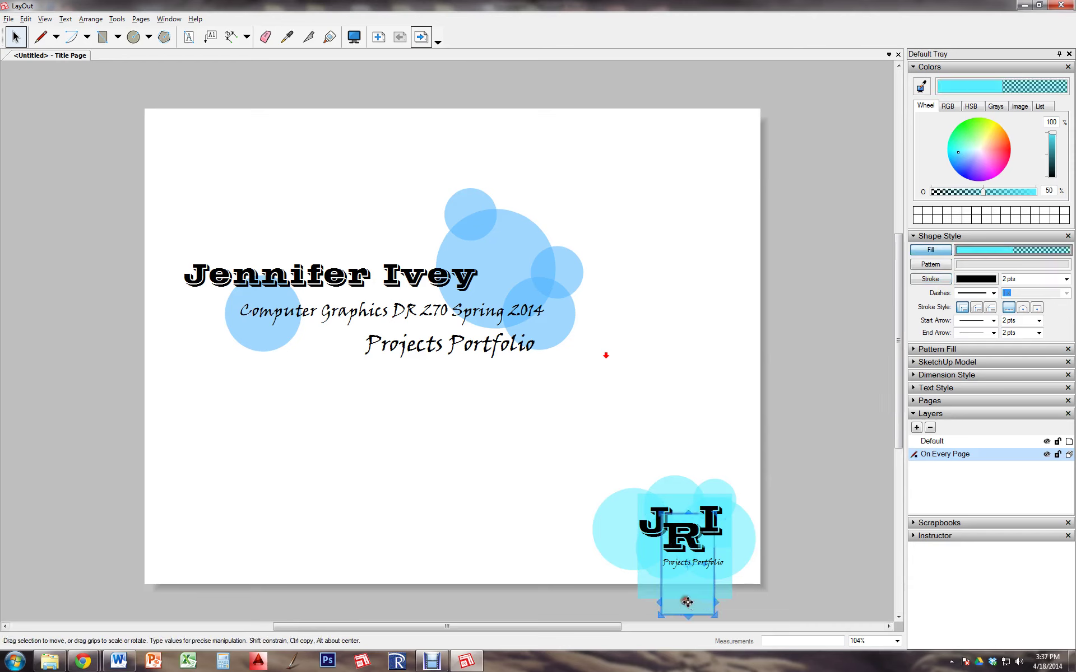
click(638, 593)
shift+click(693, 613)
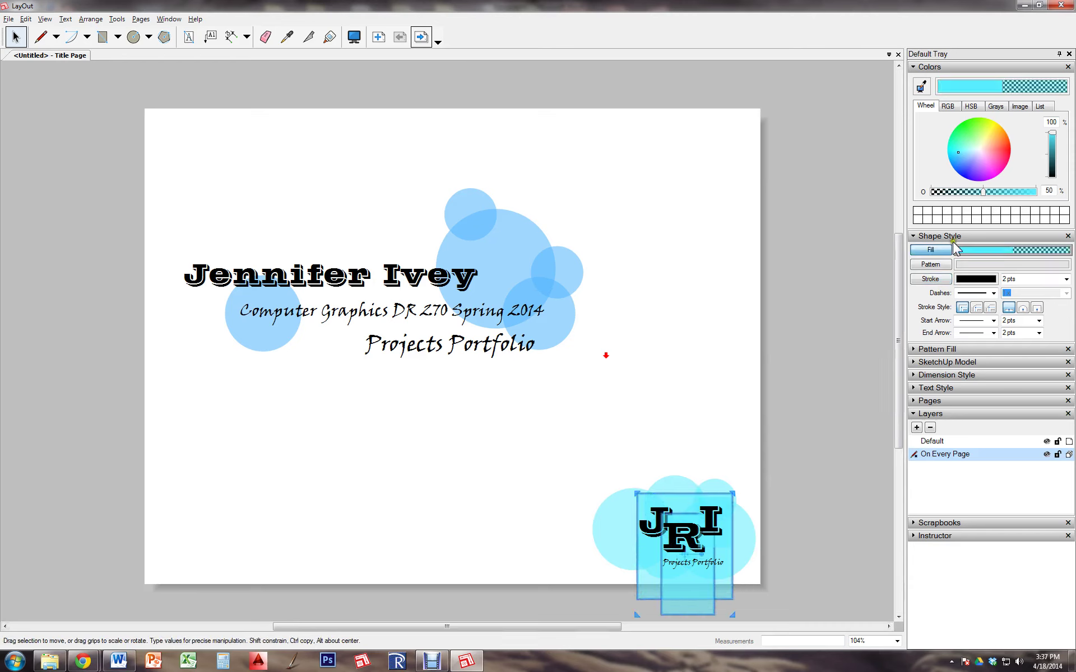
click(931, 250)
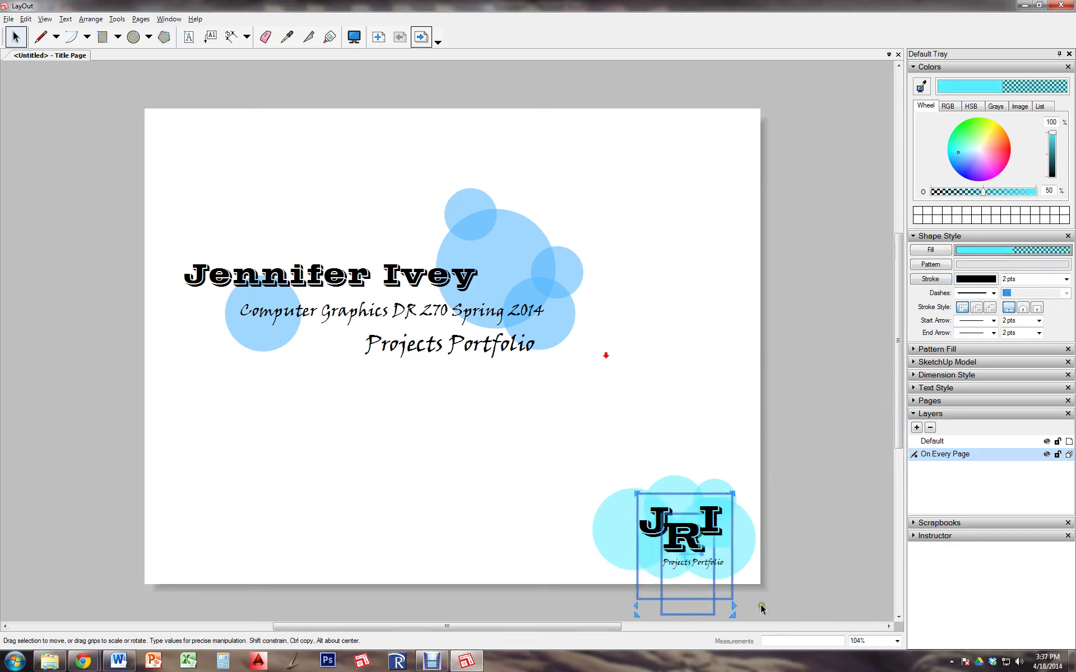
click(796, 604)
click(722, 542)
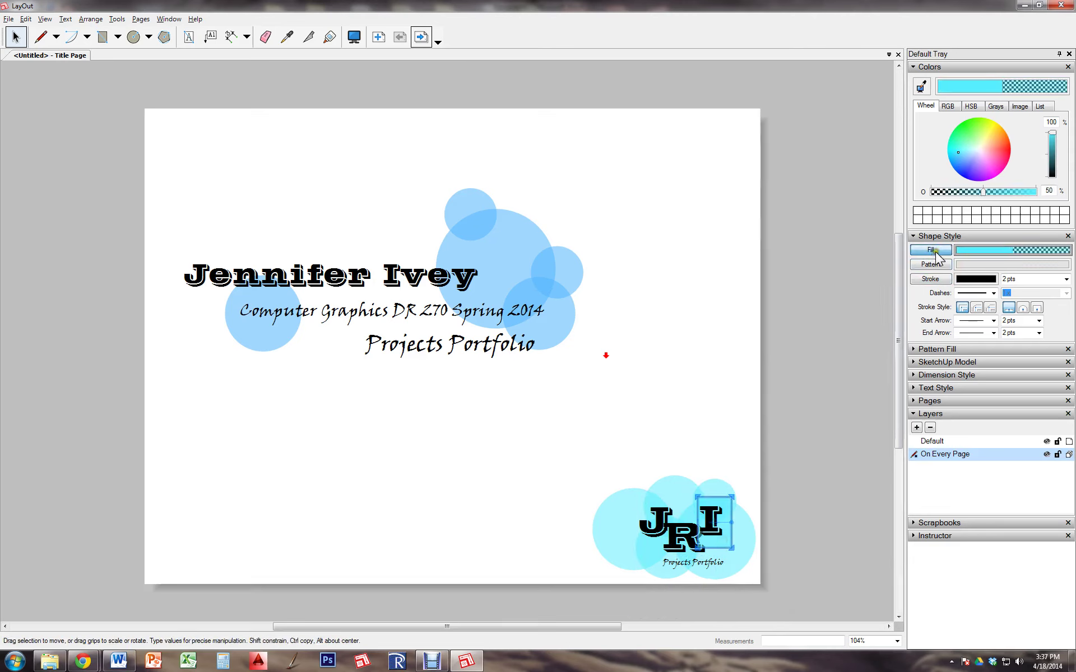
click(649, 396)
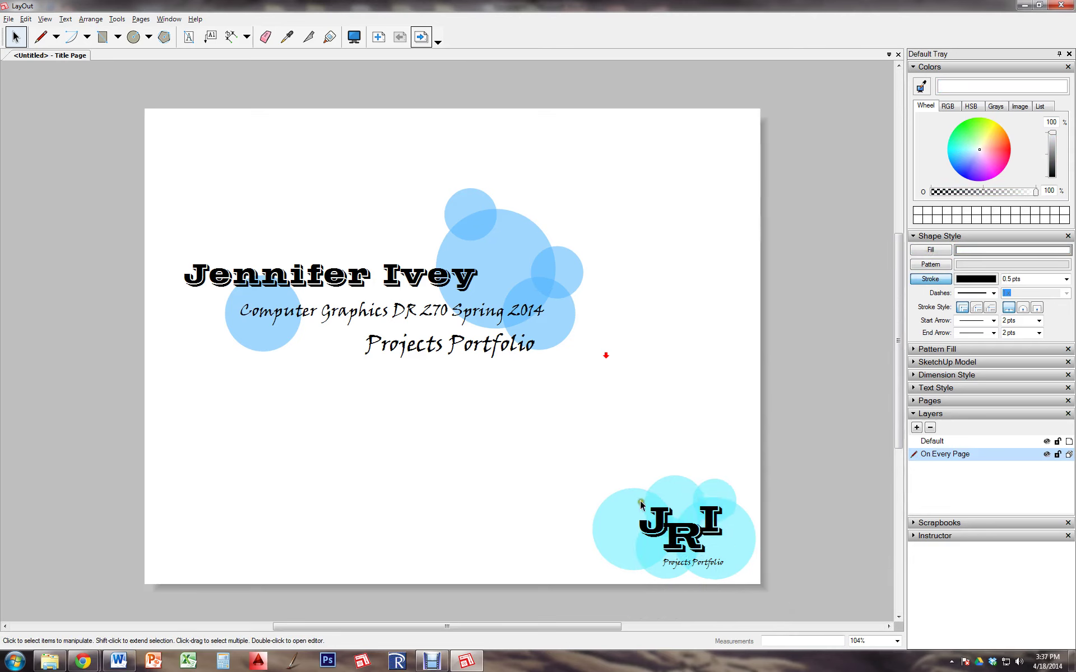
Recolour the logo's upper middle circle light purple and its small upper-right circle light blue.
click(684, 564)
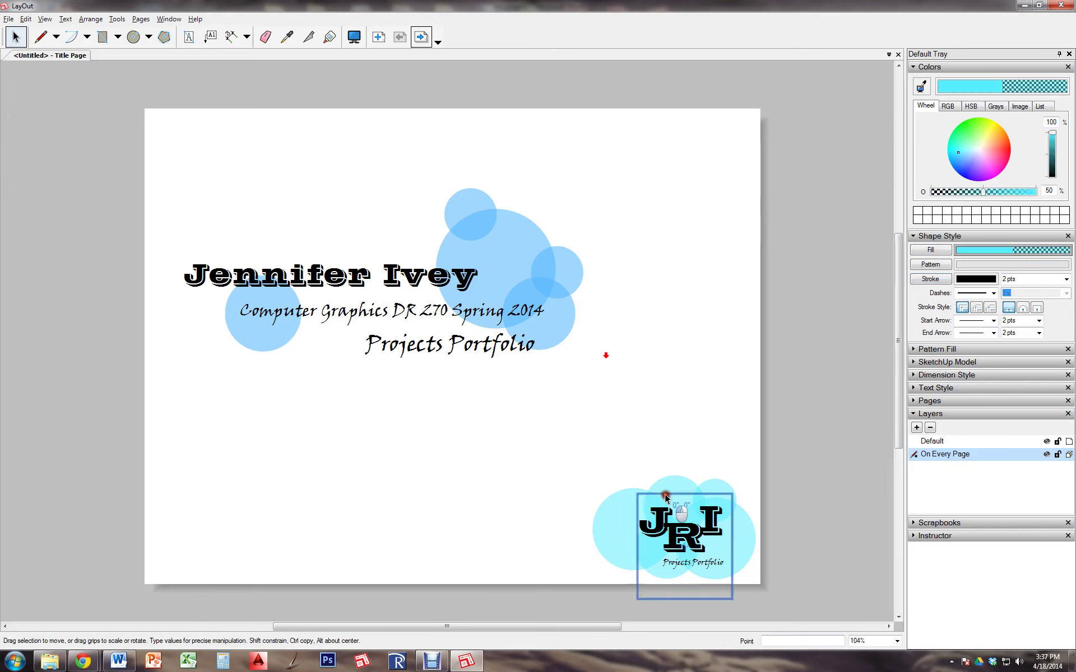
click(671, 480)
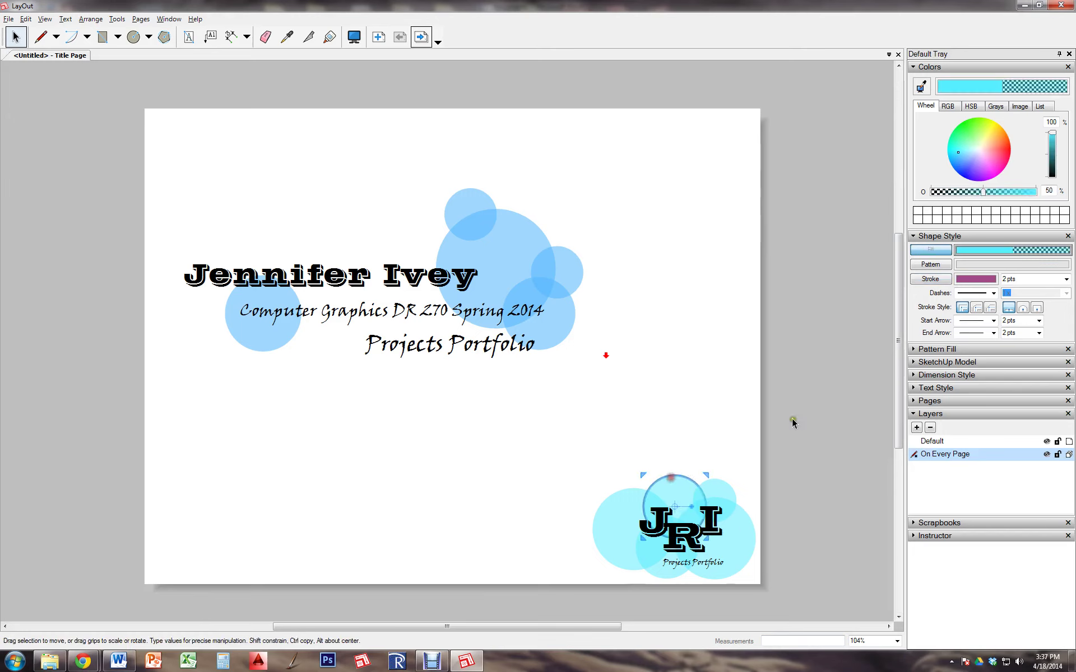
click(977, 165)
click(719, 496)
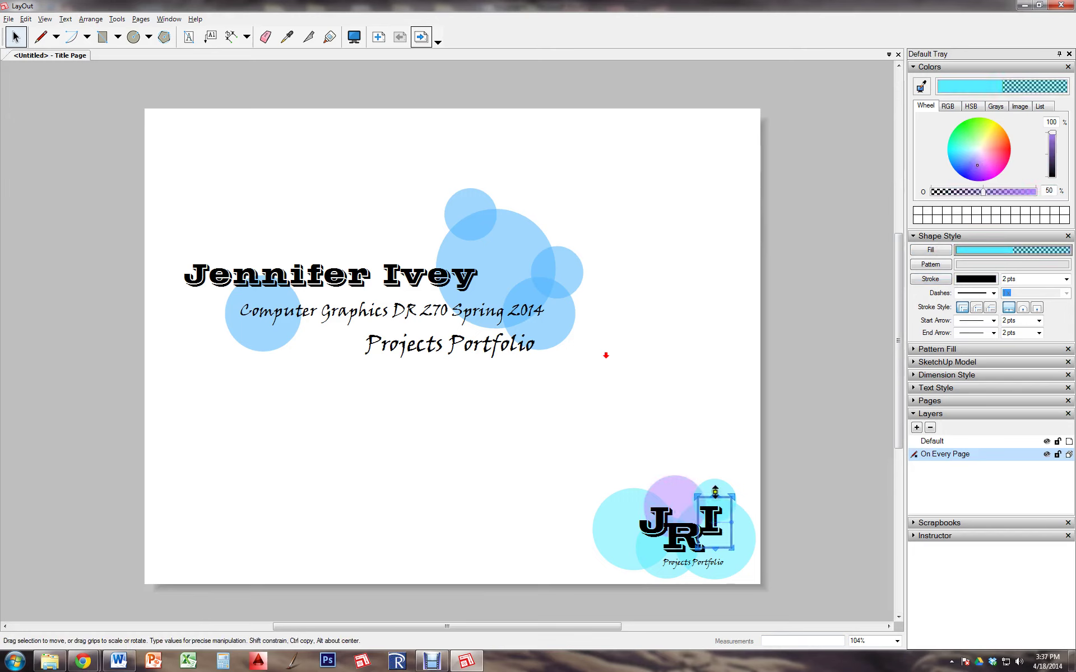
click(715, 486)
drag(969, 150, 960, 157)
Try to shorten the logo's large text box from its lower edge, and undo the resize.
click(649, 559)
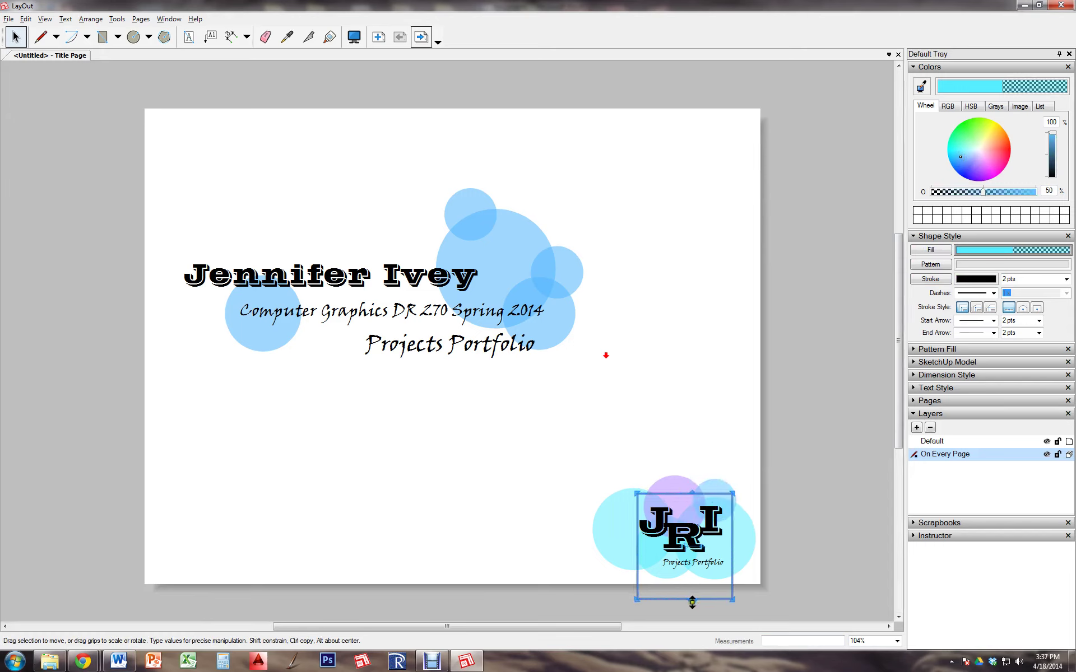
drag(692, 601, 690, 567)
key(ctrl+z)
Try blue and pink on the logo's large left circle and settle on a medium purple fill.
click(628, 566)
click(968, 172)
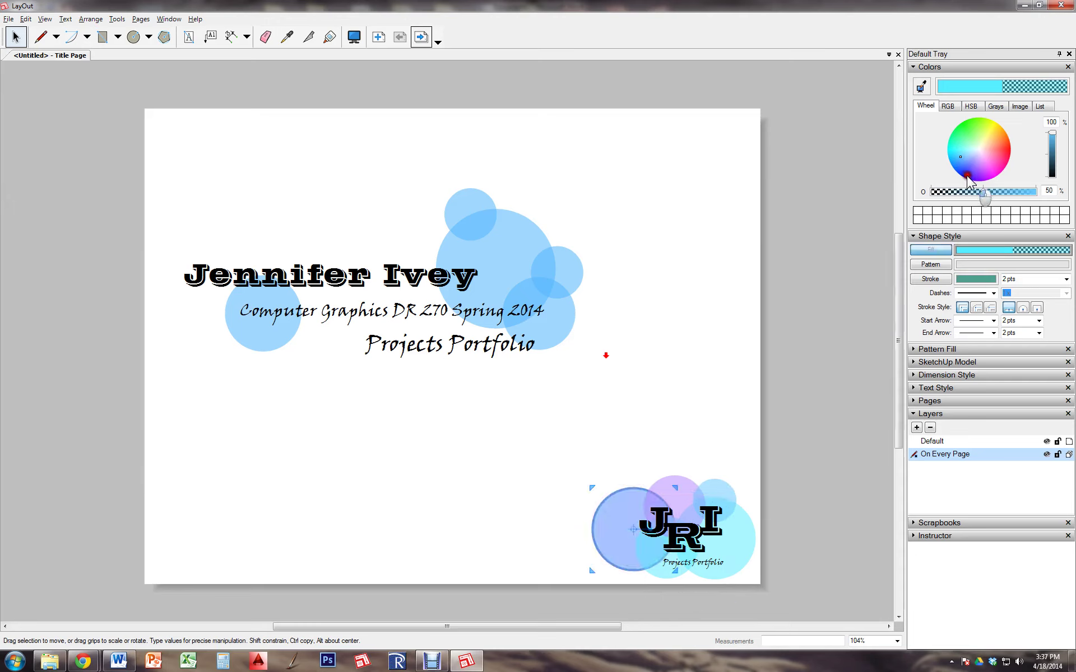
mouse_move(967, 176)
mouse_down()
mouse_move(972, 160)
mouse_move(988, 163)
mouse_up()
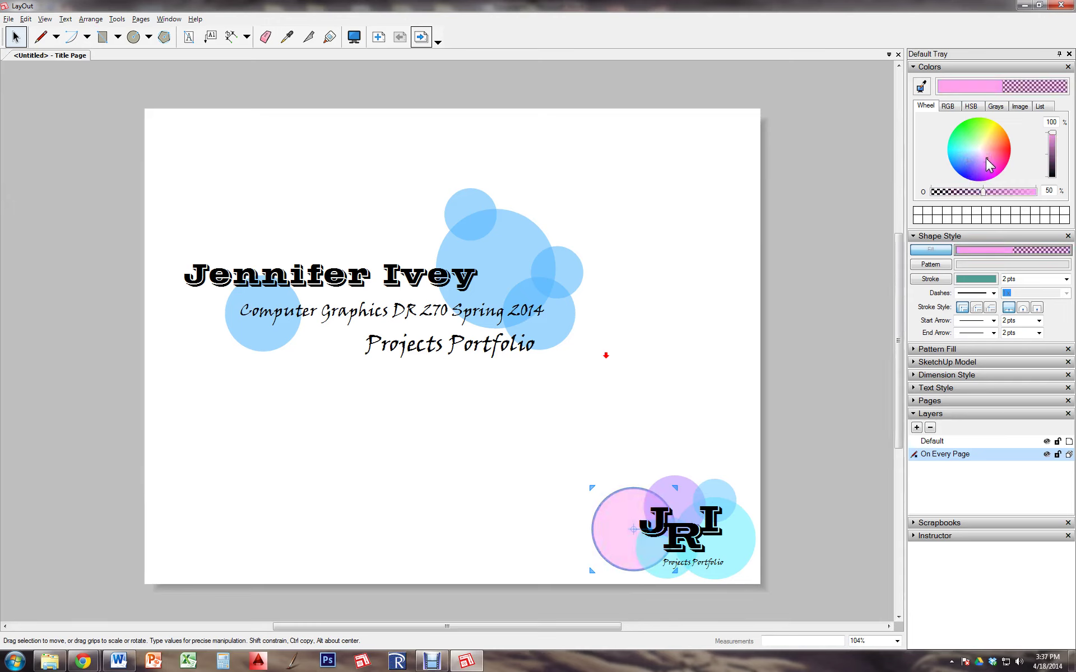
click(965, 170)
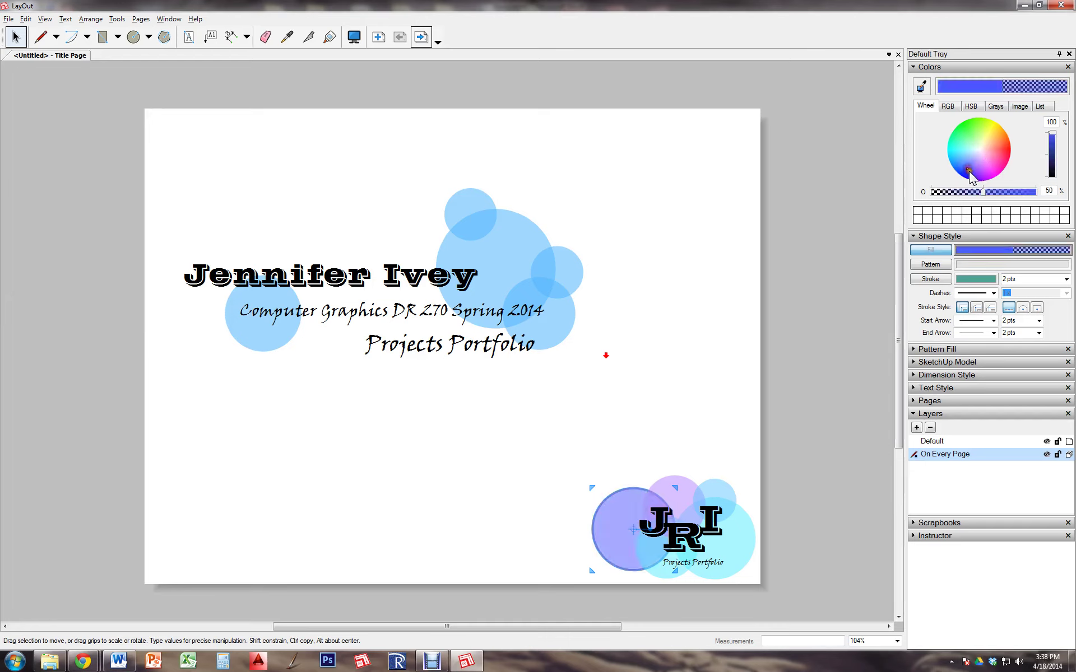
drag(967, 169, 977, 172)
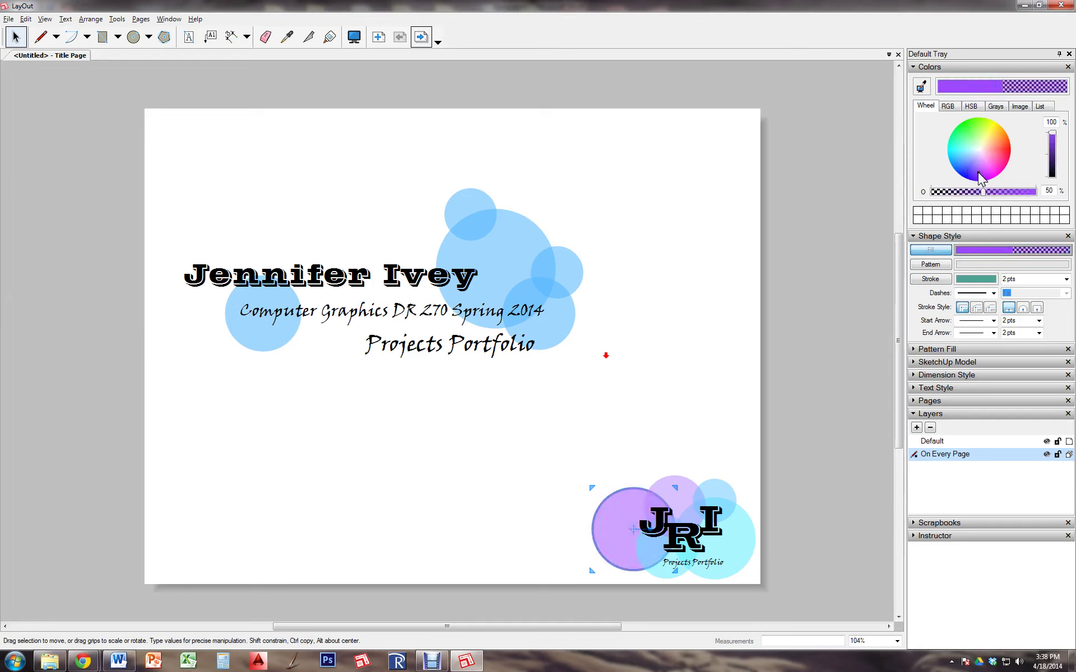
click(732, 311)
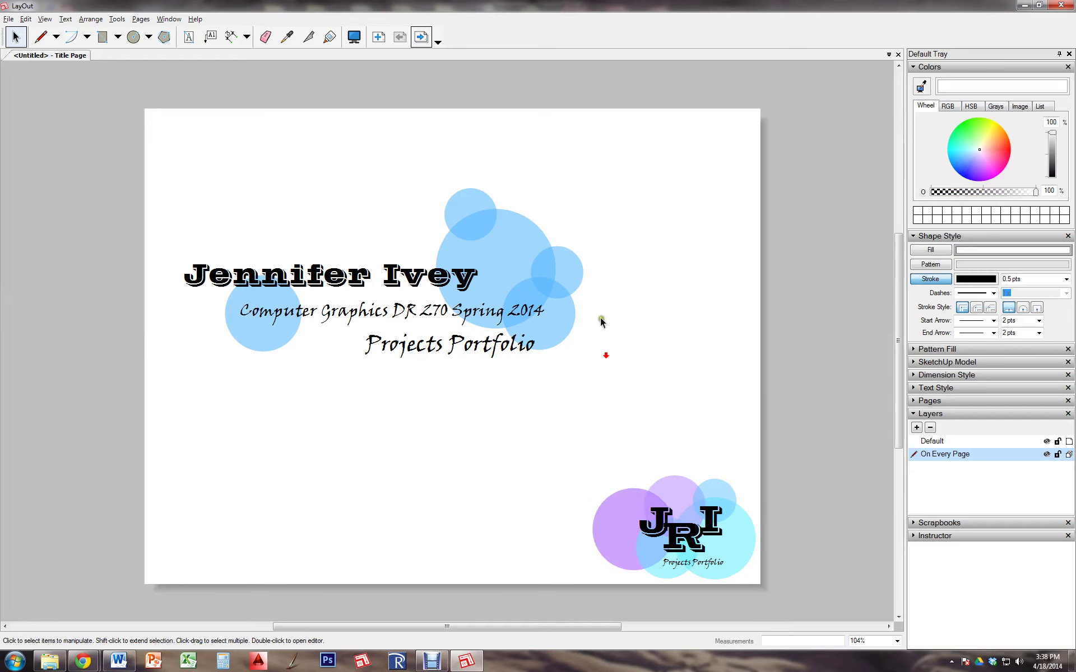
Copy the title page's large circle and its two small neighbours and paste them onto the Sketch up page.
click(424, 38)
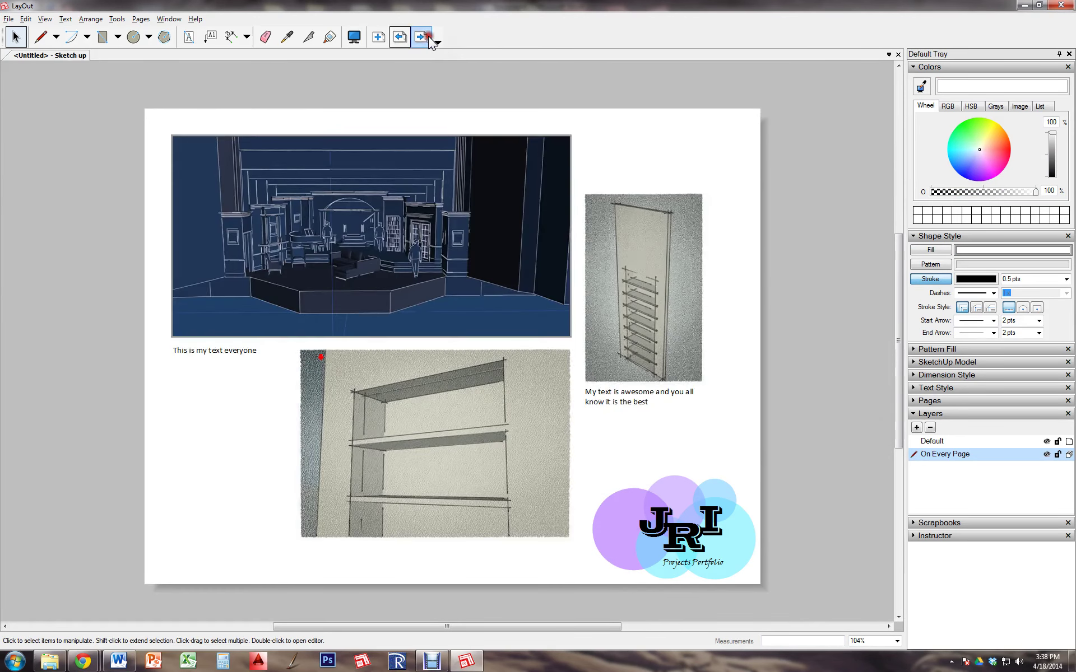
click(400, 37)
click(496, 262)
click(507, 211)
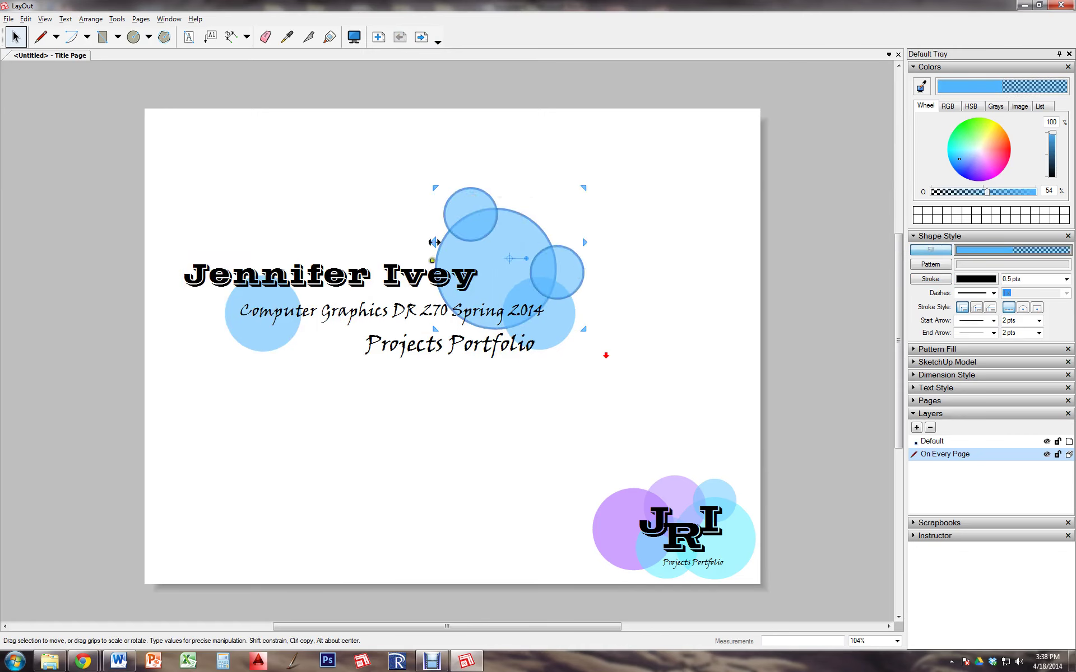
click(421, 40)
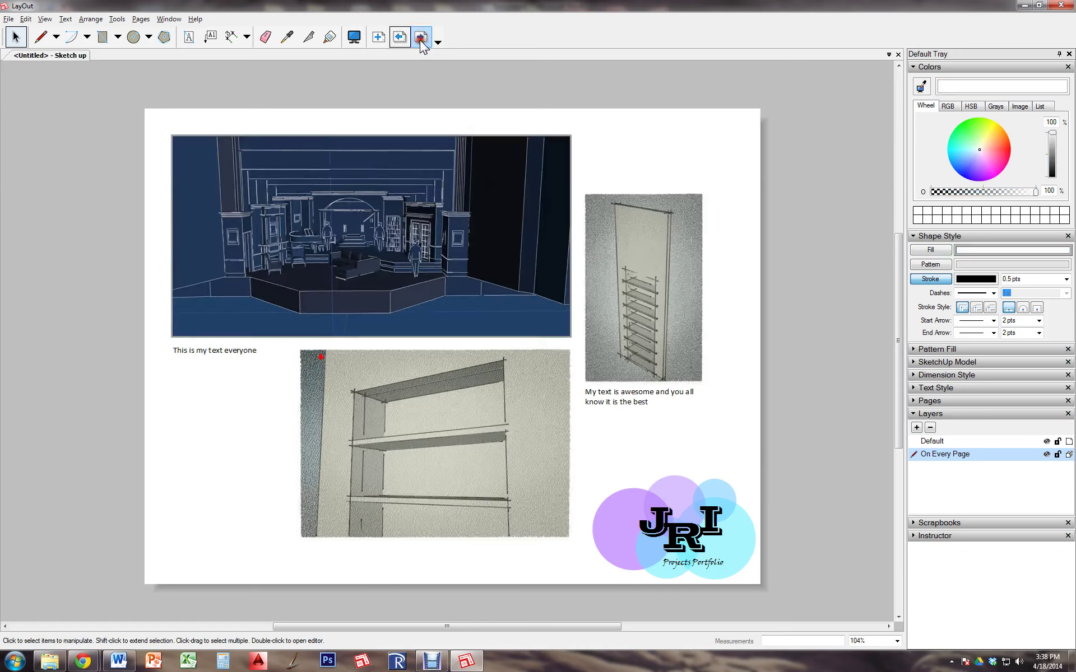
key(ctrl+v)
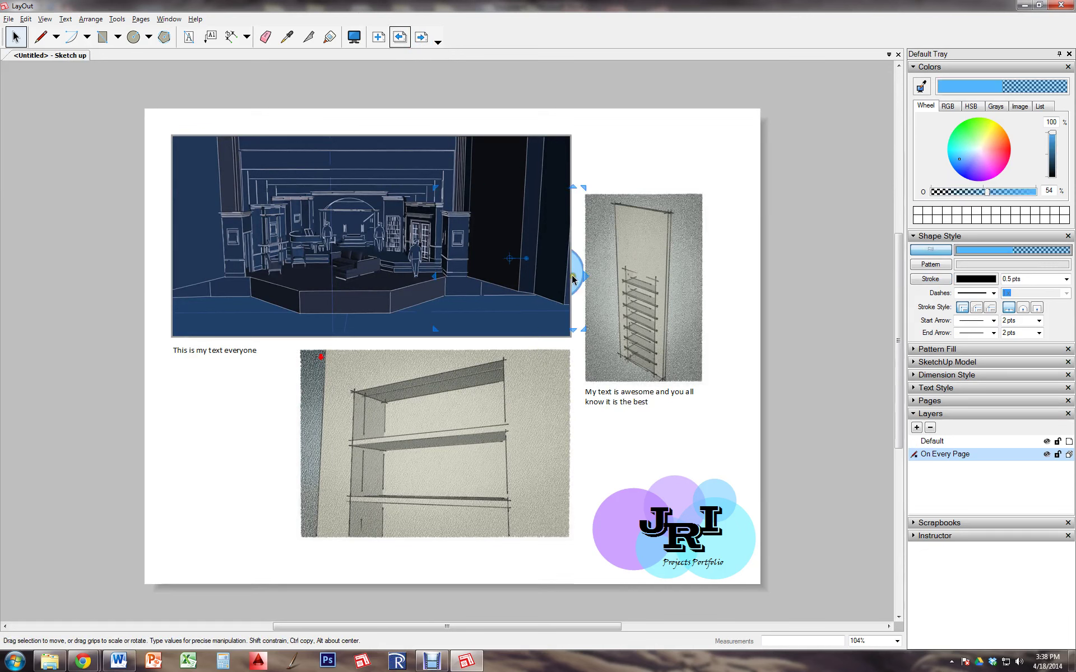
Tuck the pasted circles under the set image's lower-left edge, flipped left to right and top to bottom.
drag(582, 284, 318, 404)
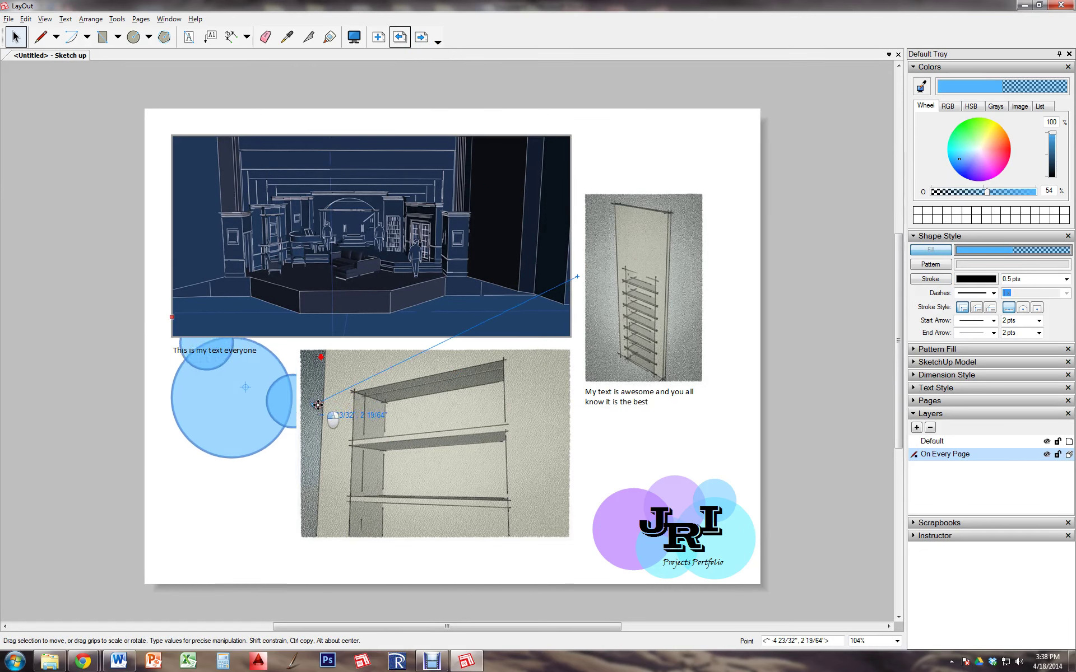
right_click(211, 428)
mouse_move(286, 539)
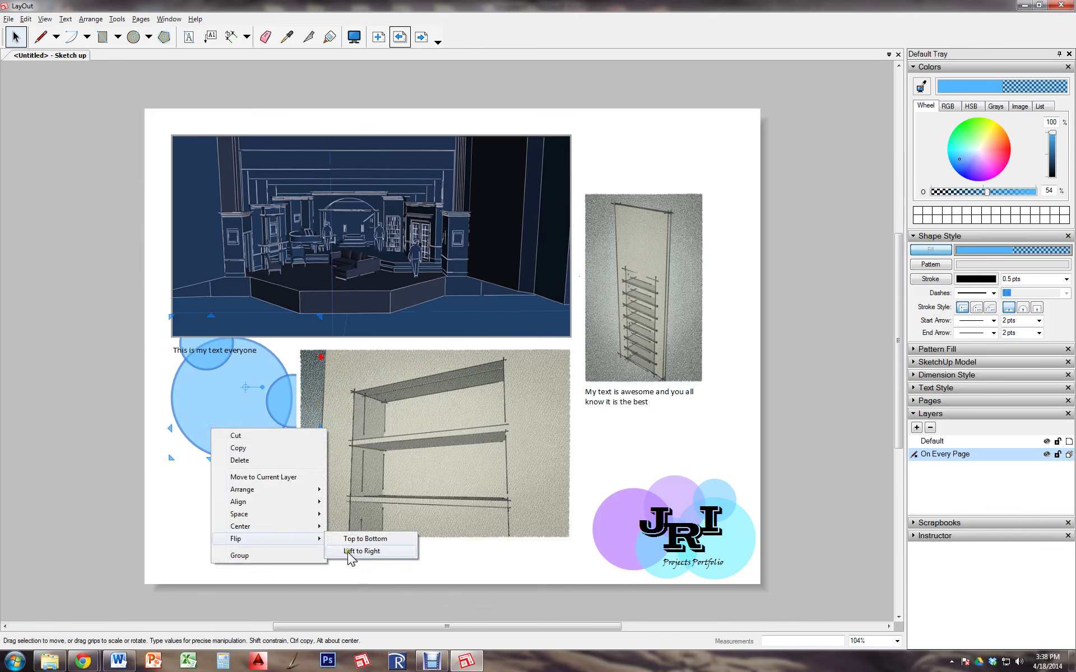
click(350, 552)
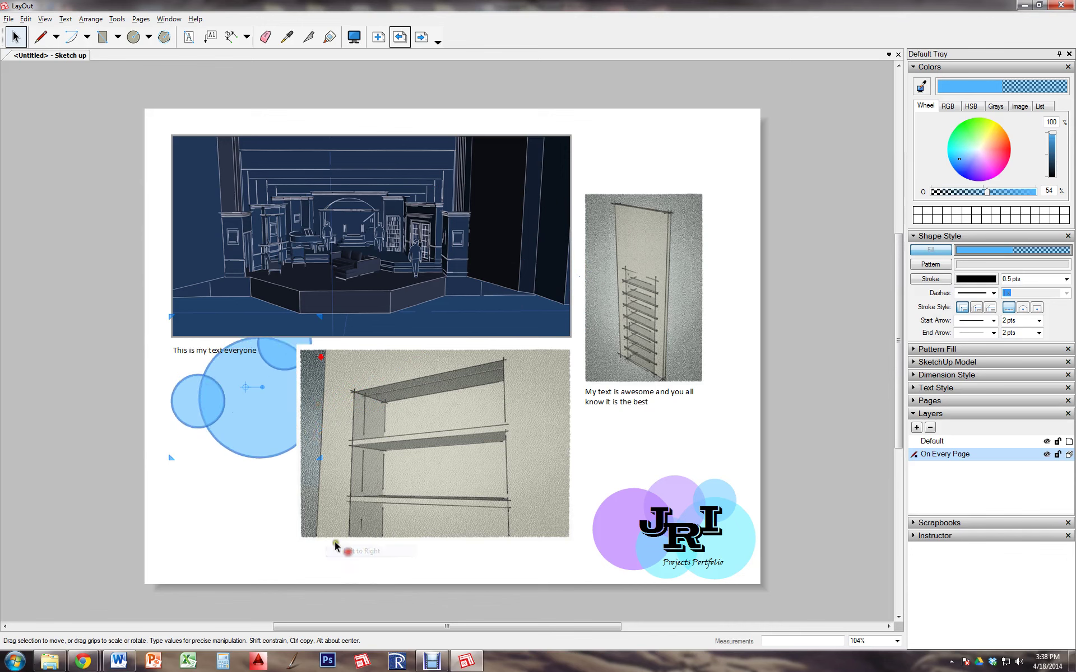
right_click(254, 451)
mouse_move(309, 565)
click(374, 557)
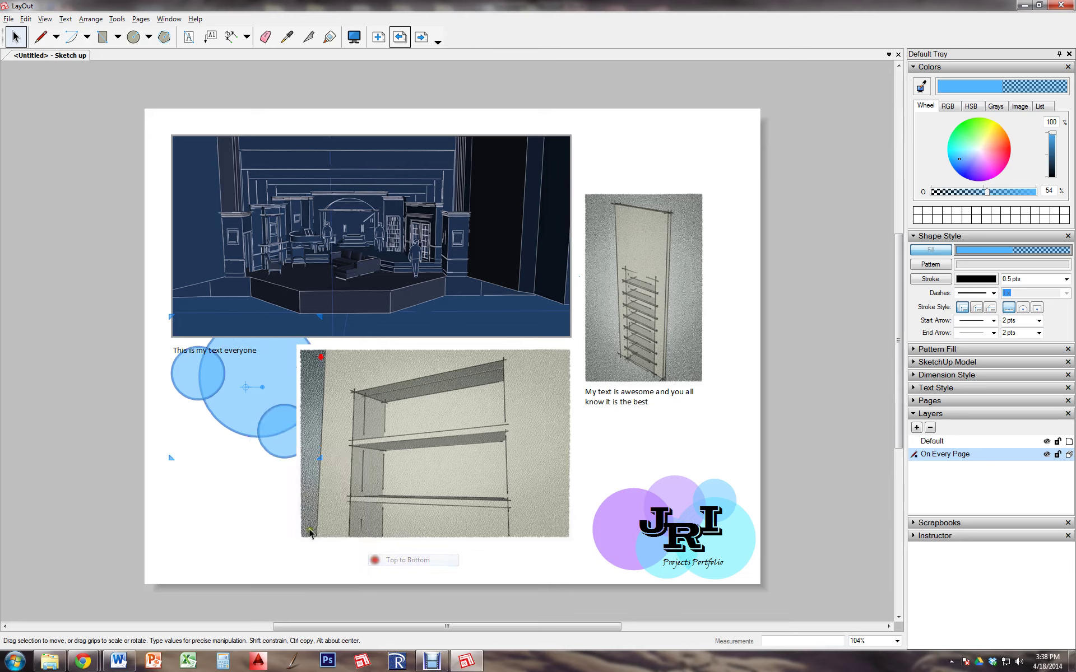
drag(242, 416, 252, 384)
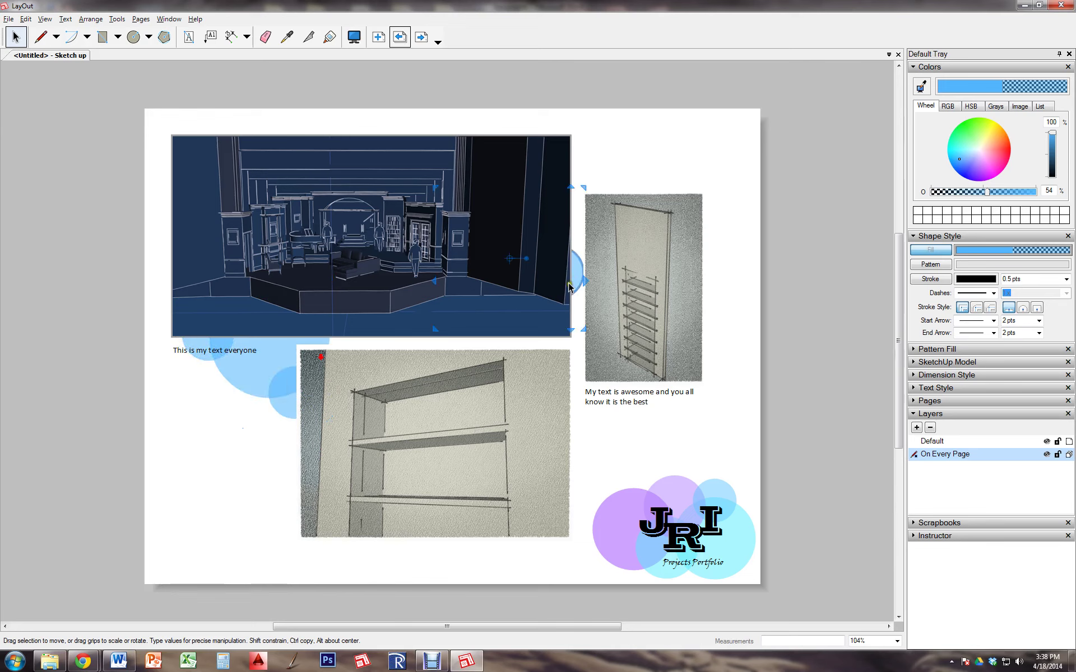
Try to pull the second pasted set of circles out from behind the set image, undoing each misplaced move.
drag(573, 278, 476, 314)
key(ctrl+z)
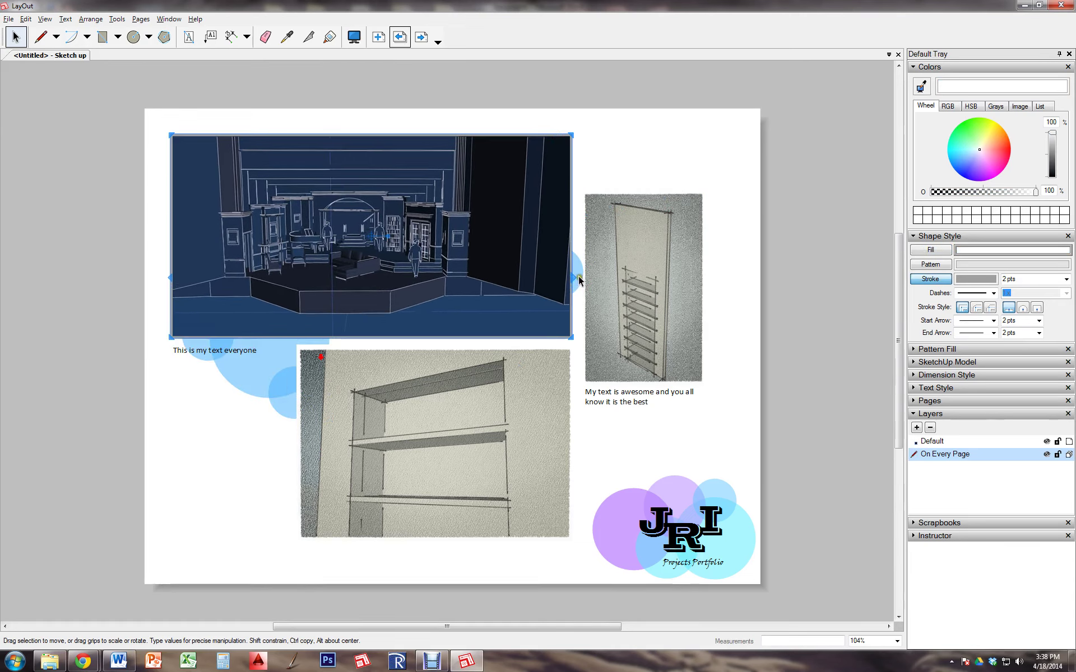
drag(582, 277, 630, 273)
key(ctrl+z)
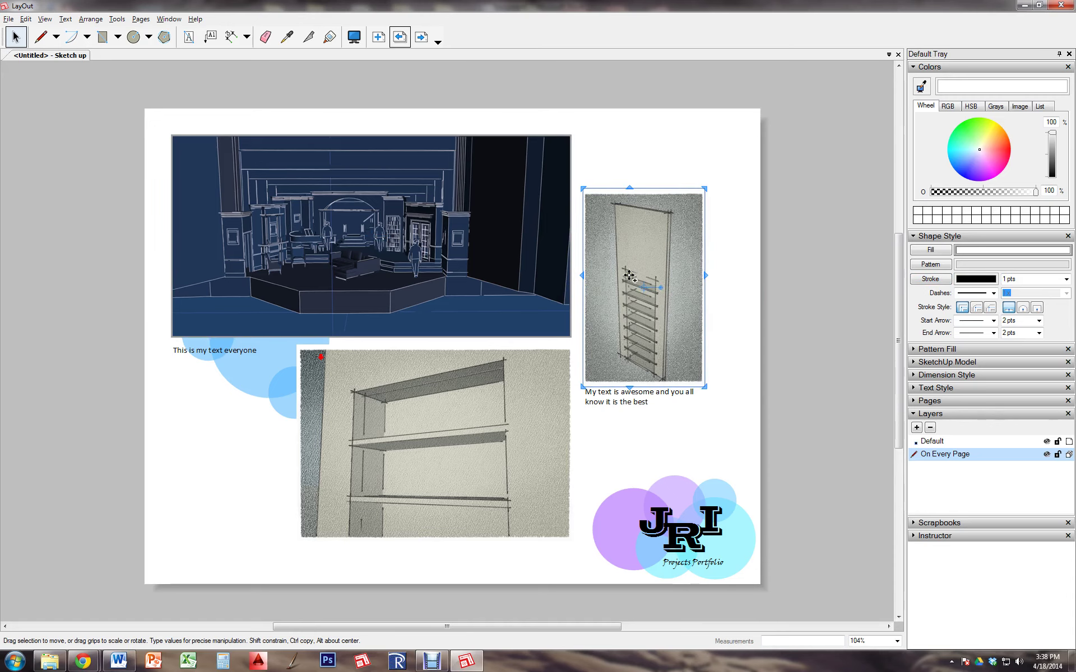
click(574, 276)
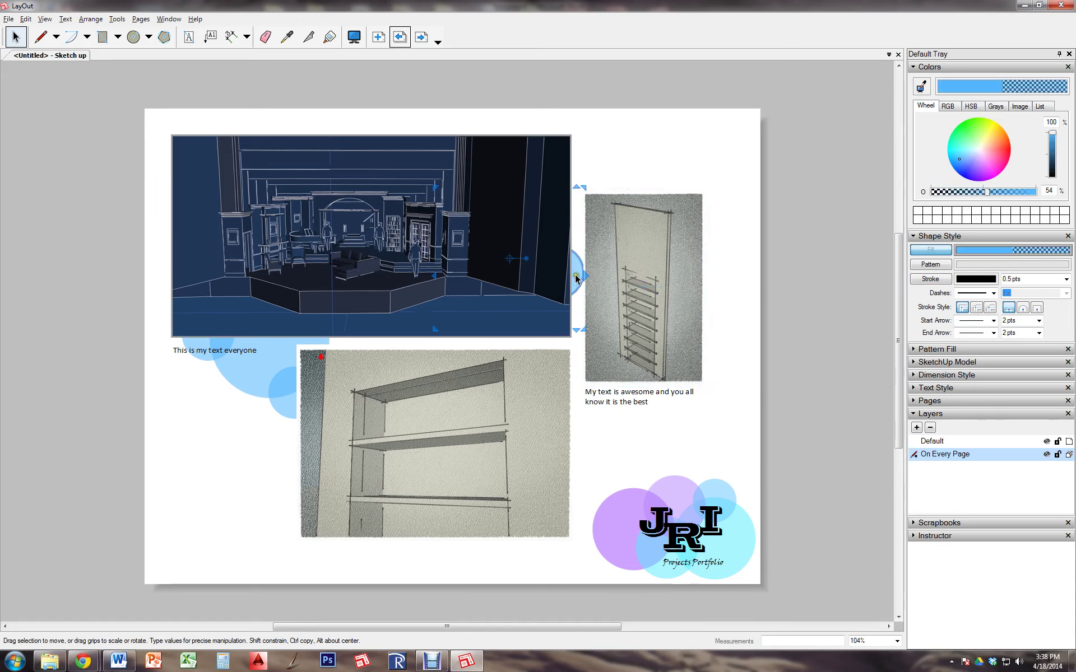
drag(577, 278, 543, 203)
key(ctrl+z)
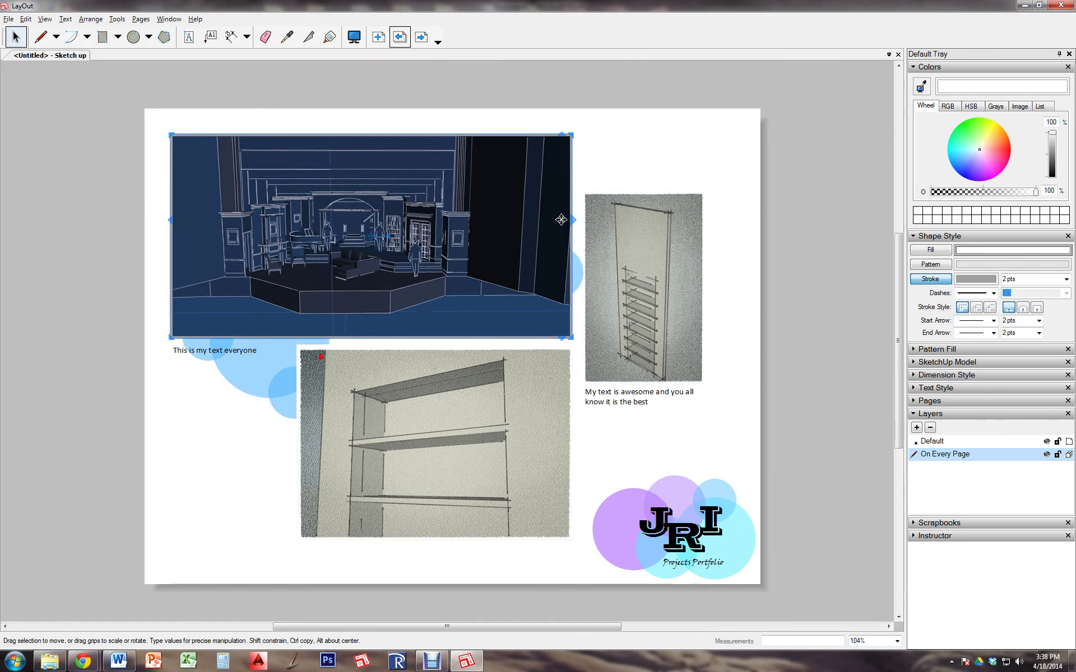
Nudge the second set of circles up and right to the page's upper edge, above the tall sketch photo.
click(583, 279)
key(Up)
key(Up)
key(Up)
key(Up)
key(Up)
key(Up)
key(Up)
key(Up)
key(Up)
key(Up)
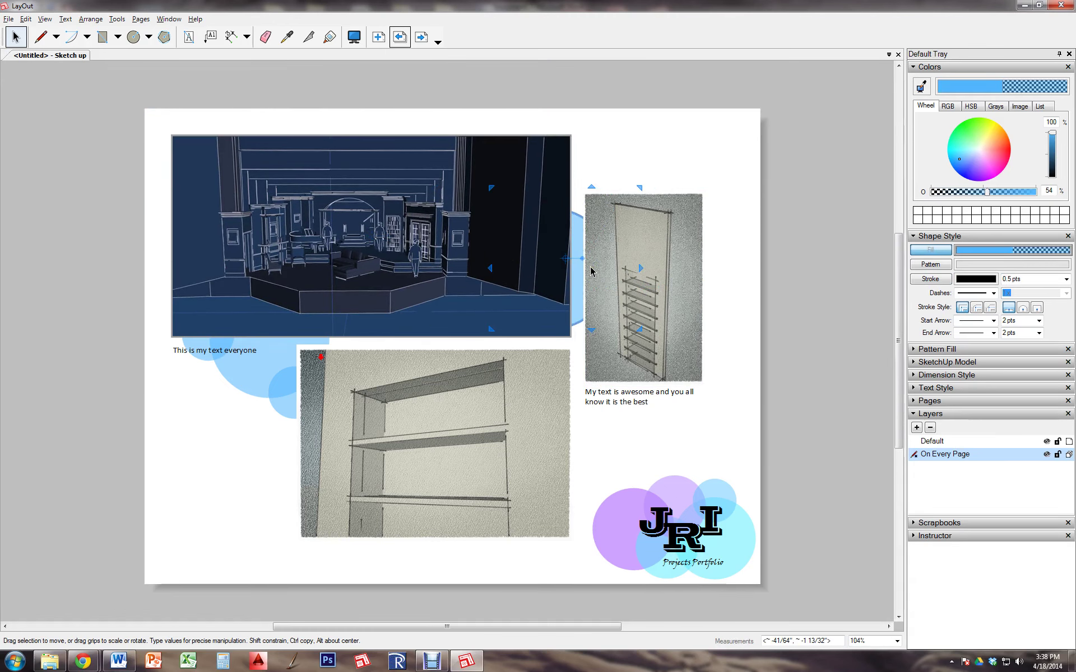
key(Right)
key(Right)
key(Right)
key(Right)
key(Right)
key(Right)
key(Right)
key(Right)
key(Right)
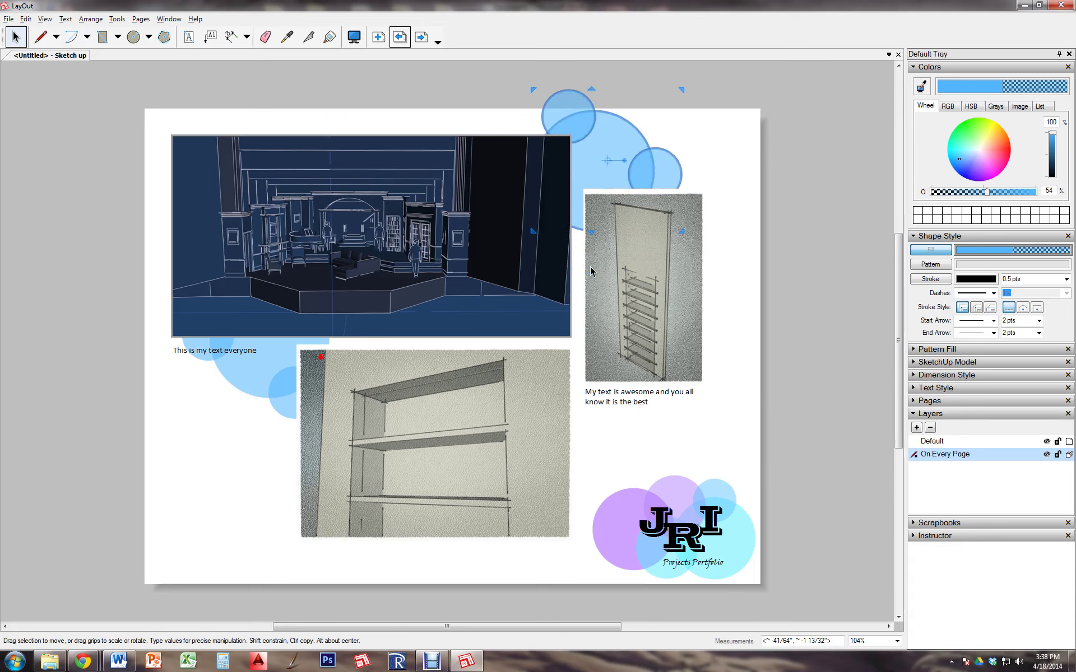
Enlarge and rotate the second set's small right circle behind the tall sketch photo's upper-right corner.
click(704, 148)
click(653, 177)
drag(684, 161, 705, 234)
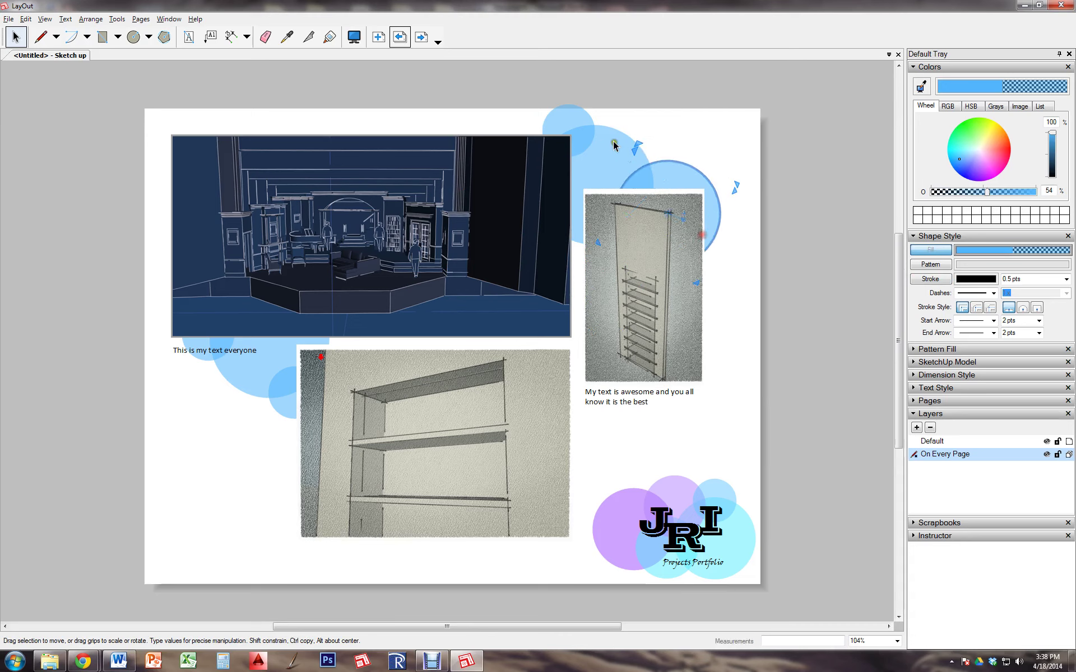
Move the second set's small upper-left circle above the tall sketch photo, overlapping both larger circles, and fill it pale pink.
click(578, 117)
drag(578, 116, 653, 149)
click(985, 151)
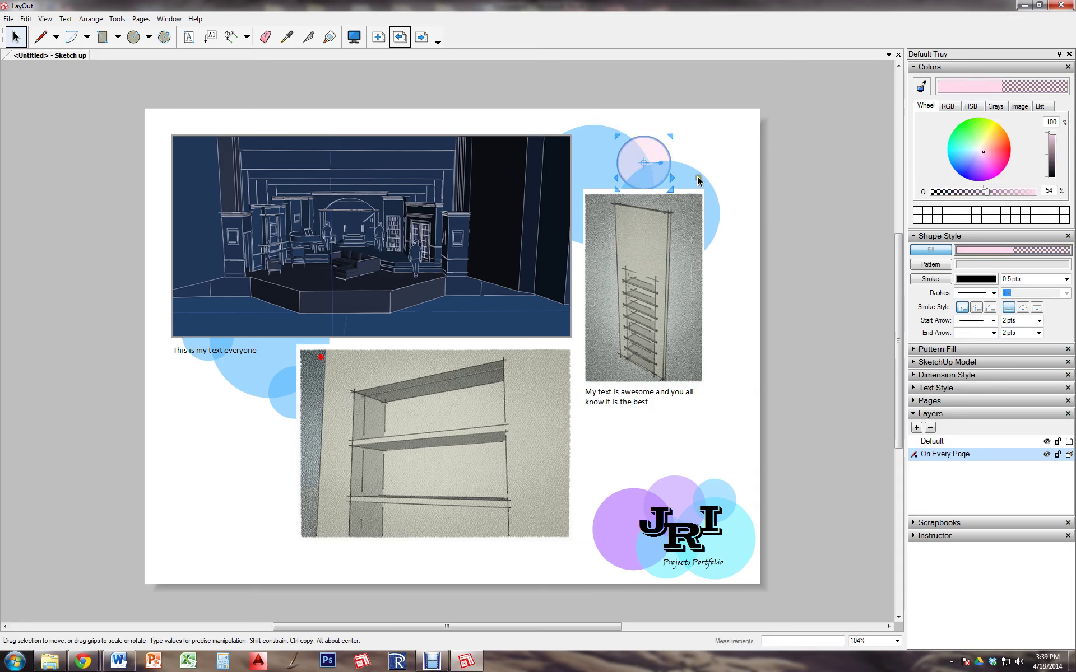
Fill the large circle behind the tall sketch photo lavender and the small circle beside the shelf photo green.
click(695, 178)
click(975, 160)
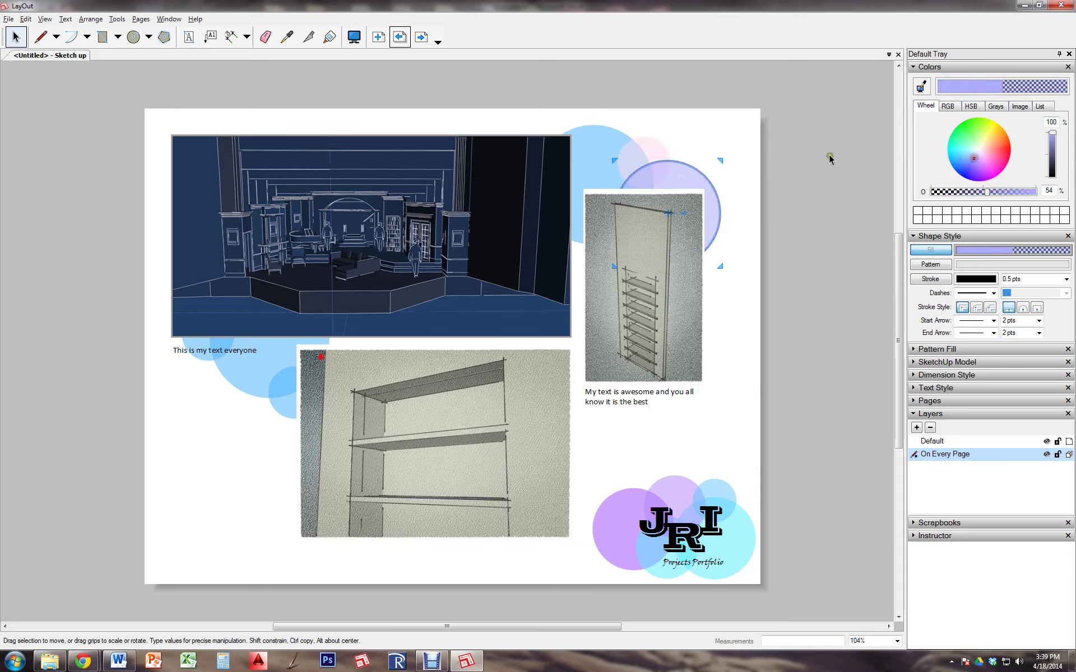
click(599, 144)
click(278, 392)
click(966, 133)
Fill the small circle behind the caption under the set image with translucent orange.
click(208, 348)
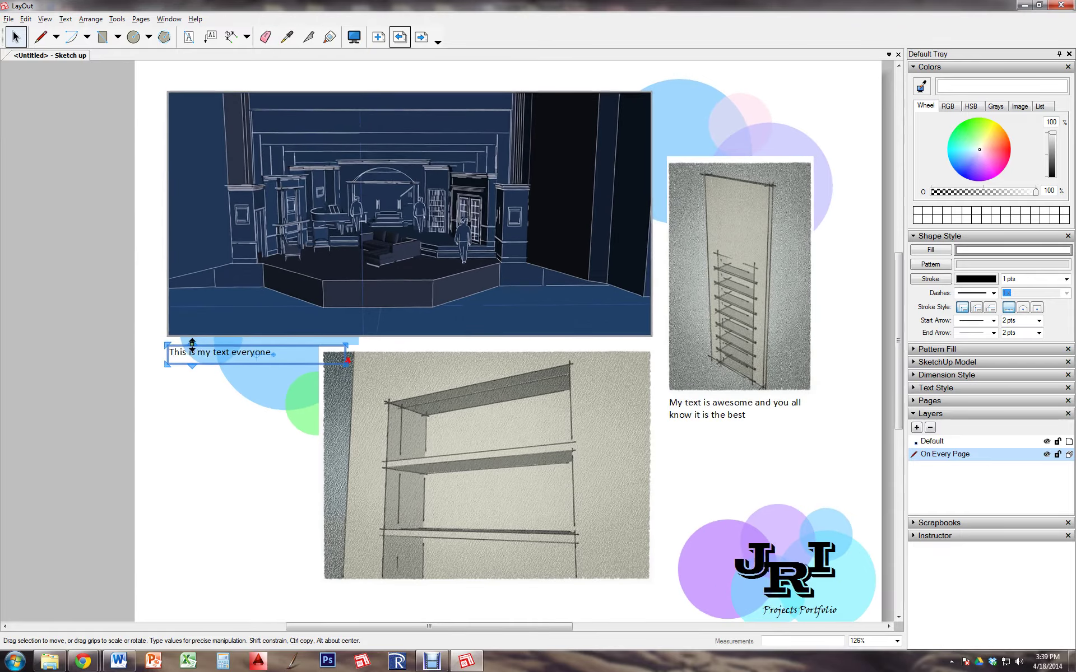
scroll(202, 346, up, 7)
click(185, 335)
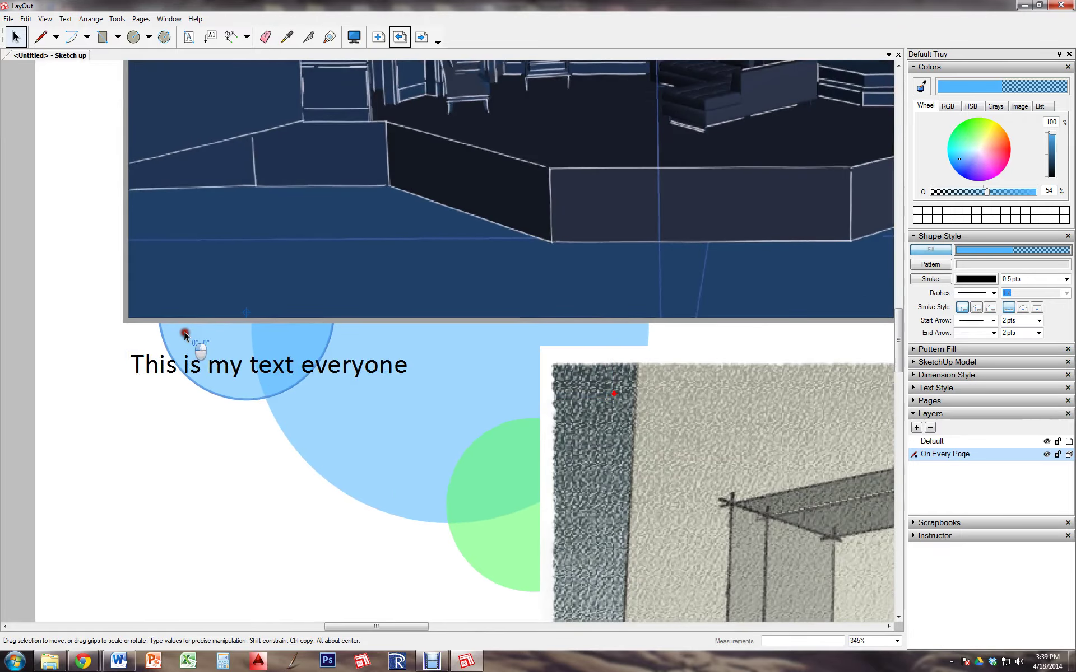
scroll(297, 505, down, 8)
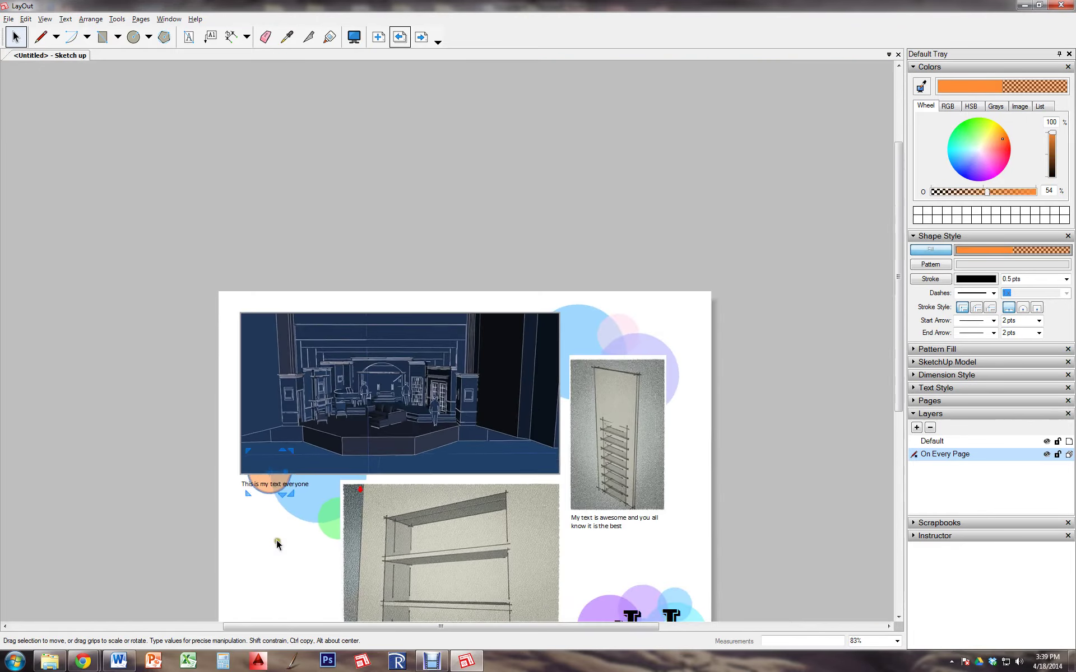
click(264, 568)
scroll(612, 565, down, 3)
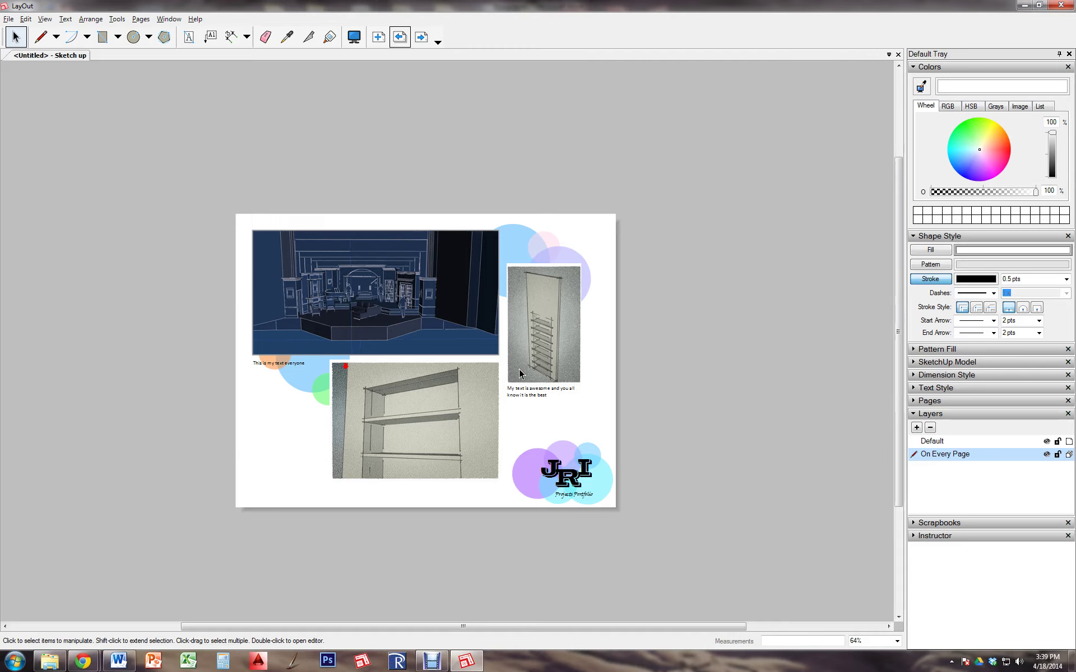
Add a paragraph to the caption under the tall sketch photo about replicating the shelves with the move and array tools.
click(589, 394)
click(535, 393)
click(562, 399)
click(515, 398)
double_click(558, 395)
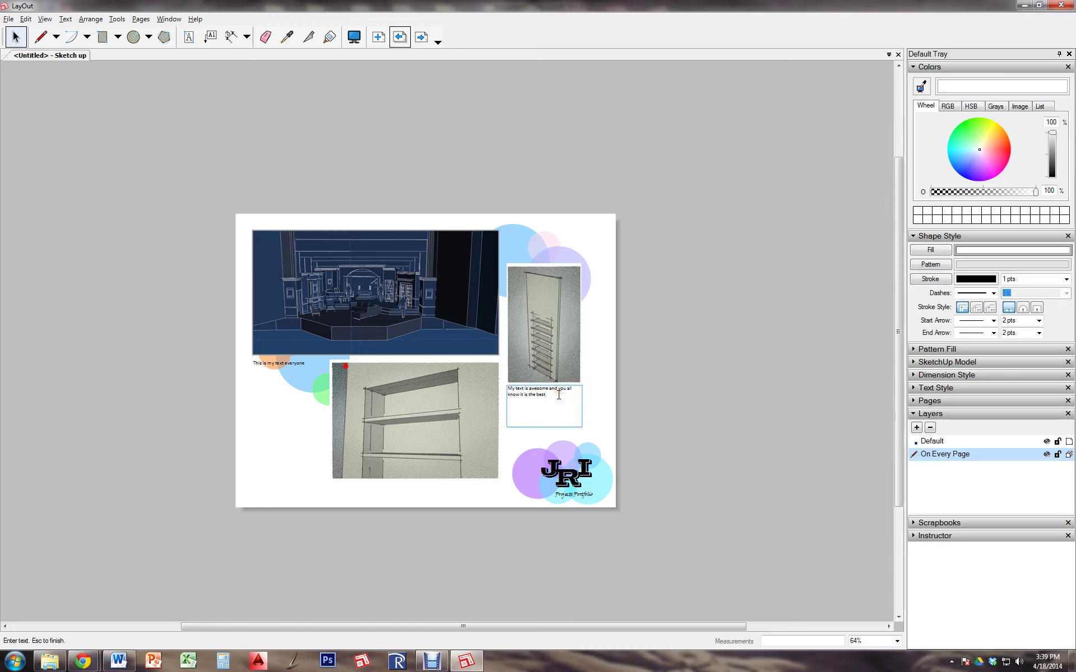
text(The shelve)
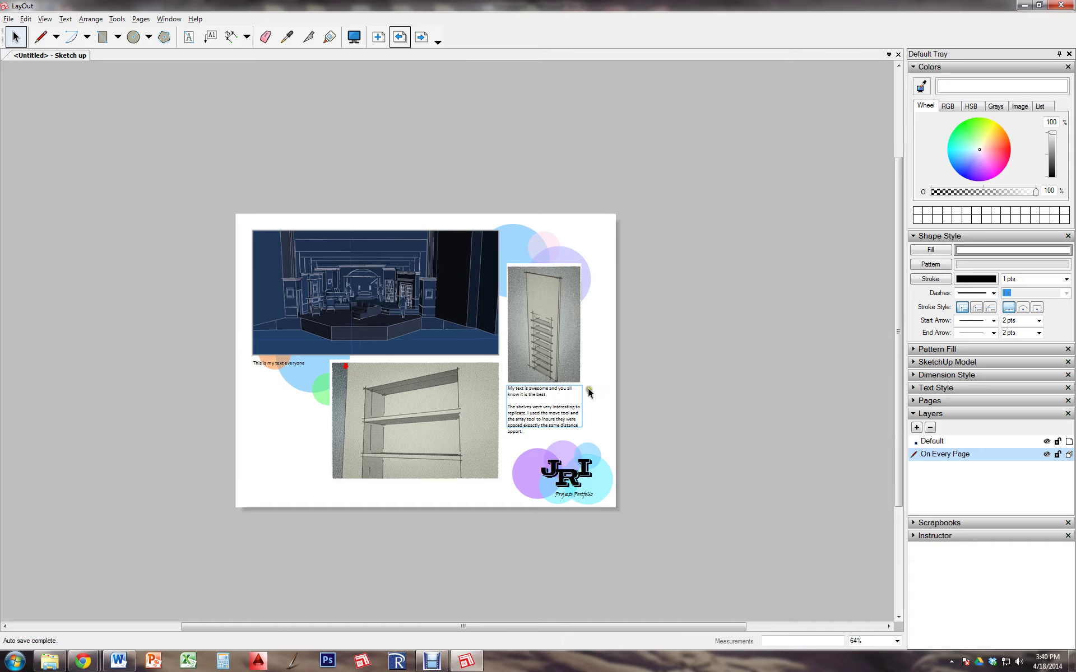
Lengthen the caption box under the tall sketch photo downward to fit the shelves paragraph.
click(547, 414)
drag(544, 428, 545, 457)
click(678, 444)
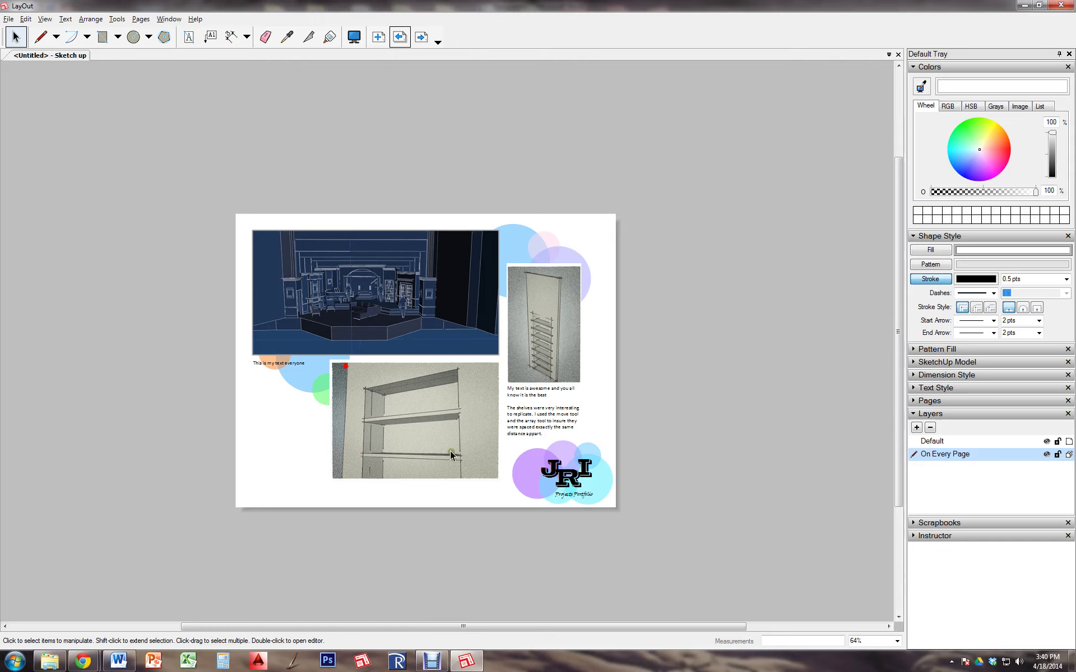
Place a text box over the set image's lower-right corner reading "Sketch Up" and select all its text.
click(377, 311)
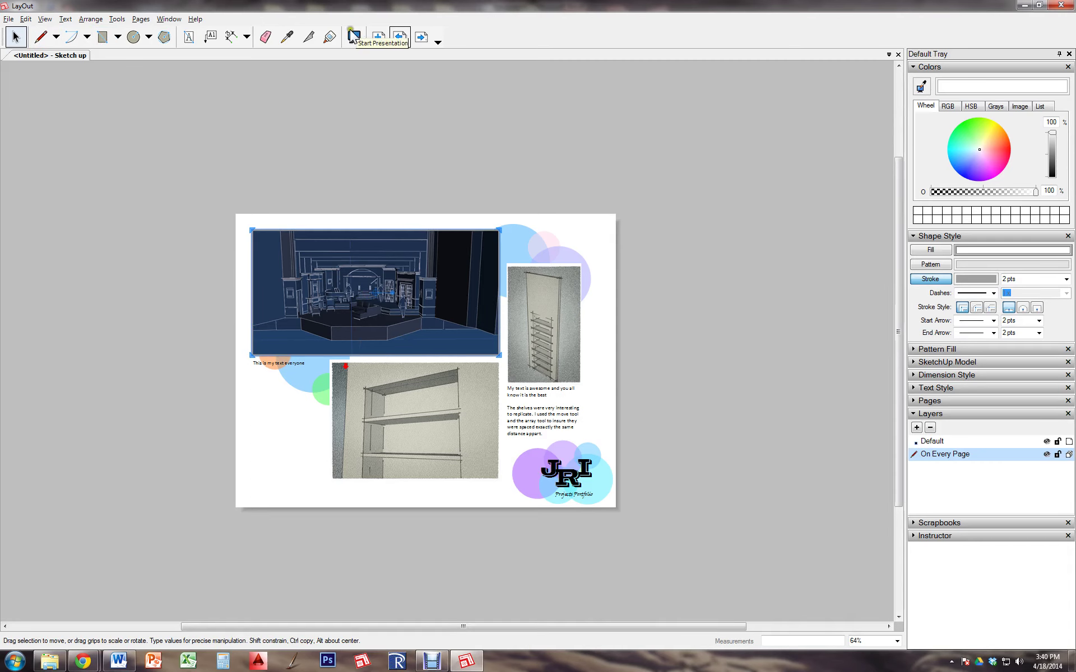
click(189, 37)
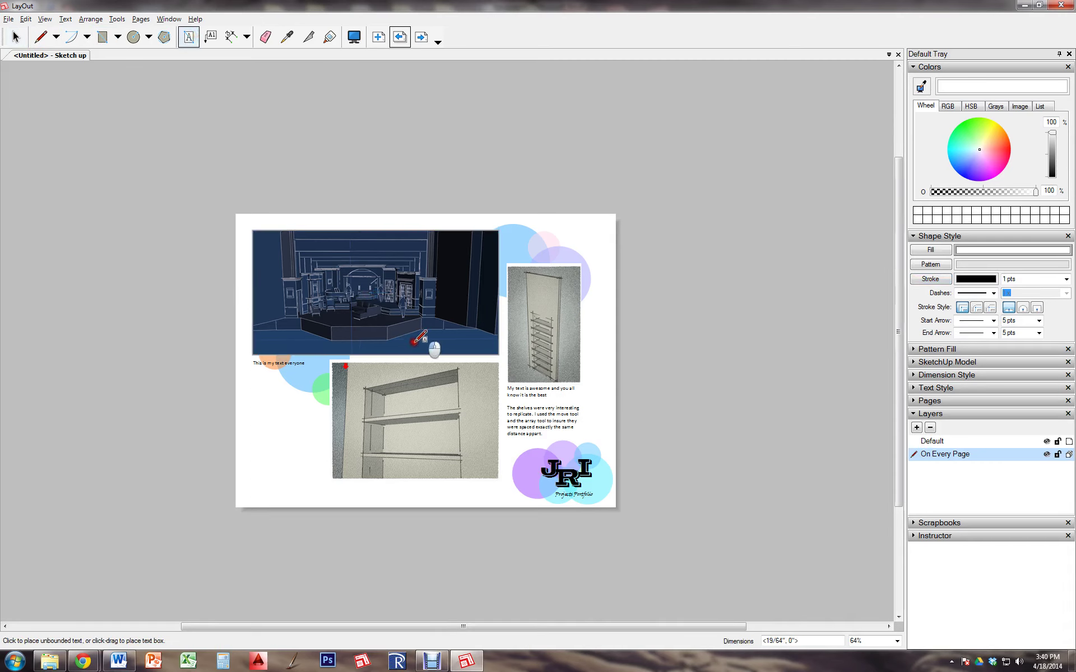
drag(413, 343, 493, 354)
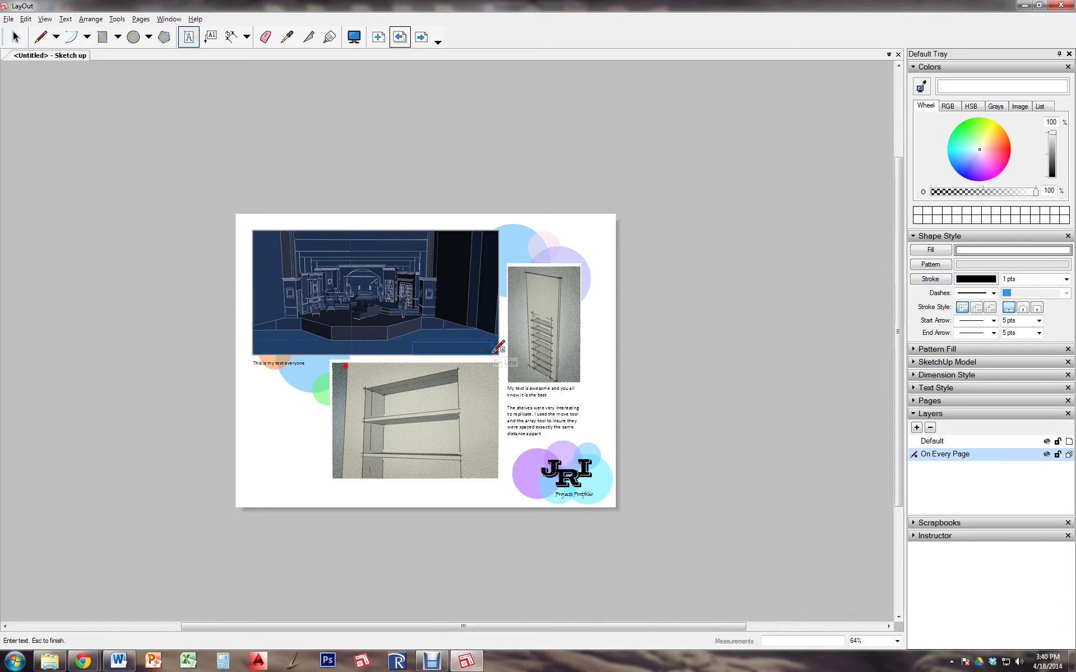
text(Sketch)
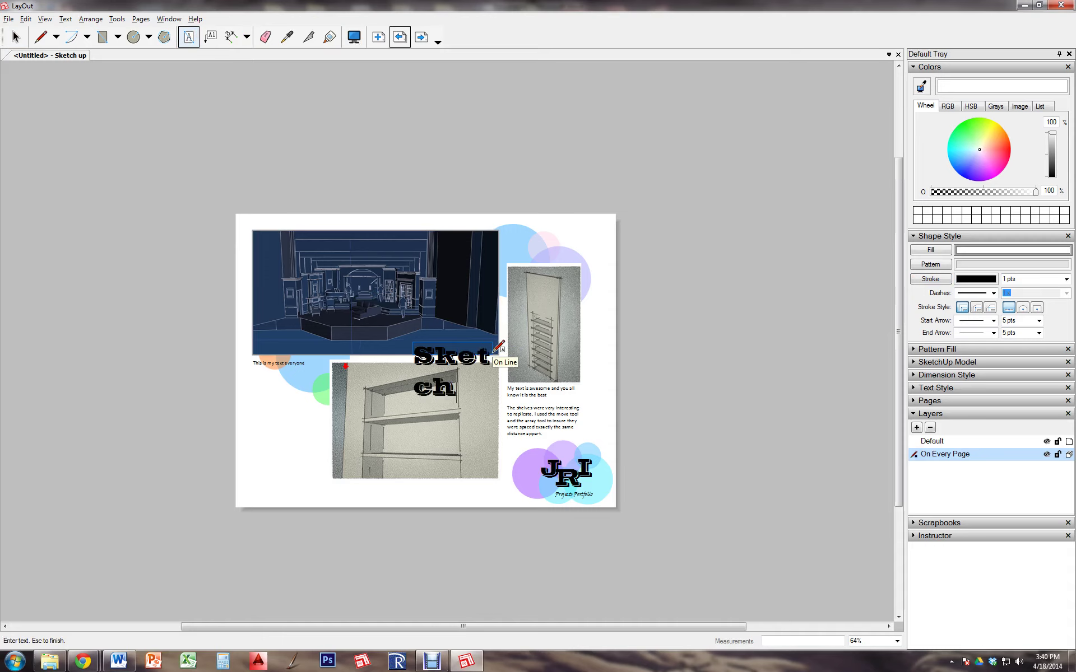
text( Up)
key(ctrl+a)
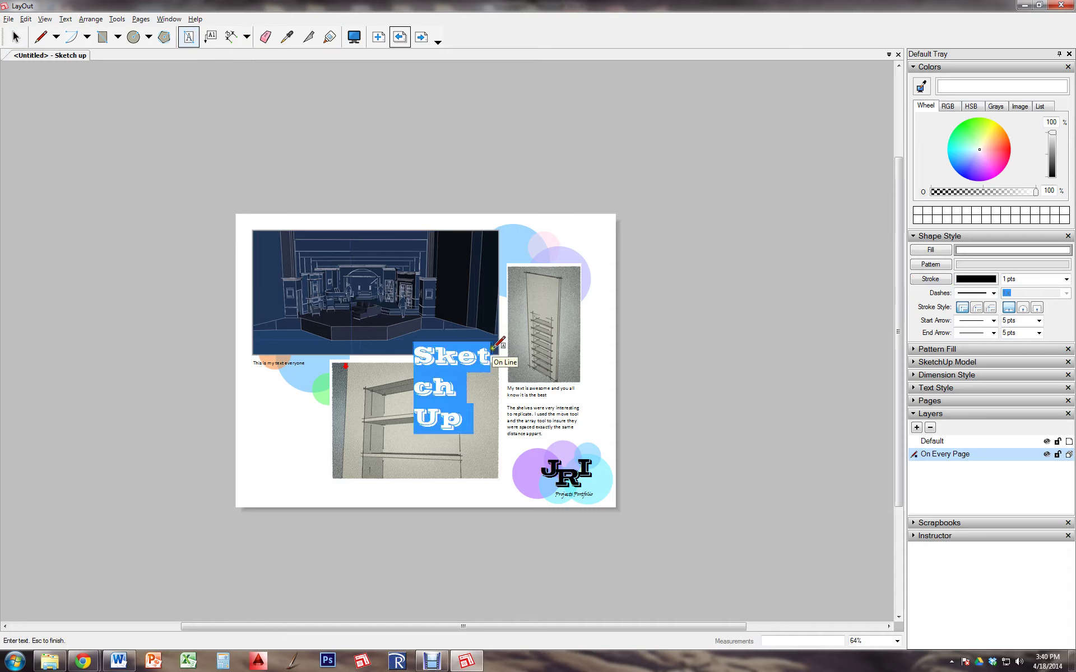
Set the "Sketch Up" title's text size to 22 pt, leaving its box without a fill.
click(922, 388)
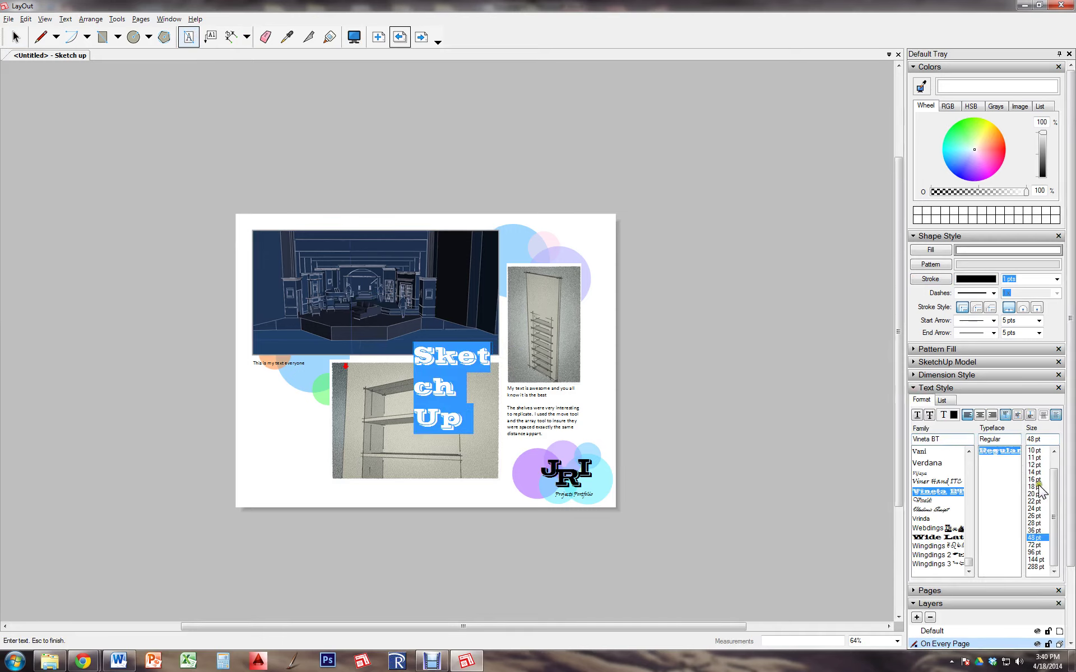
click(1034, 501)
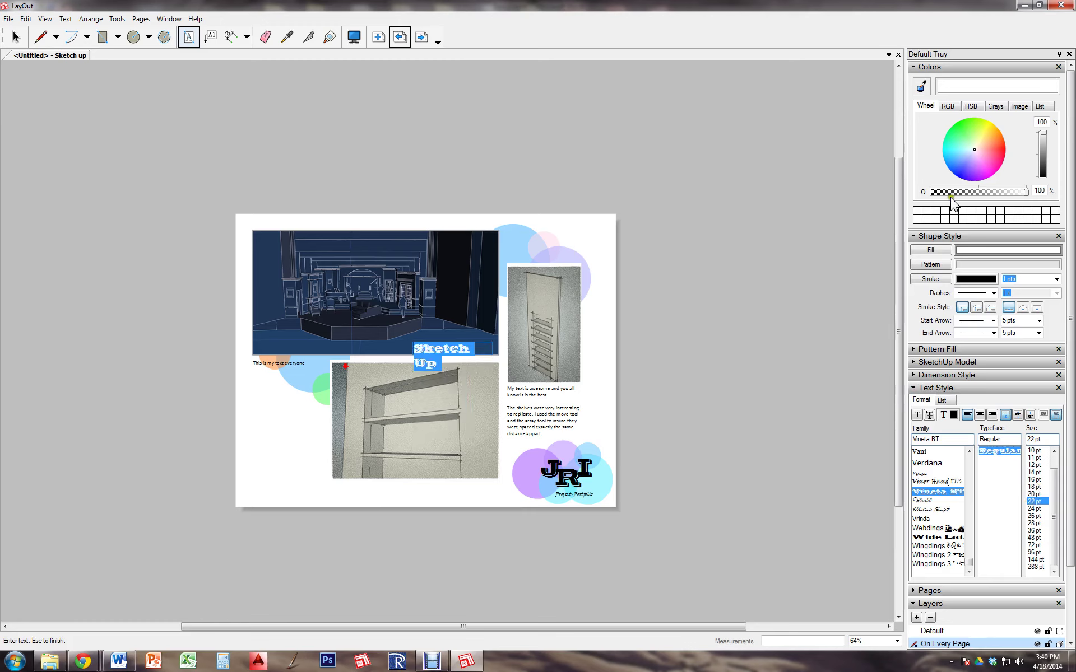
click(935, 250)
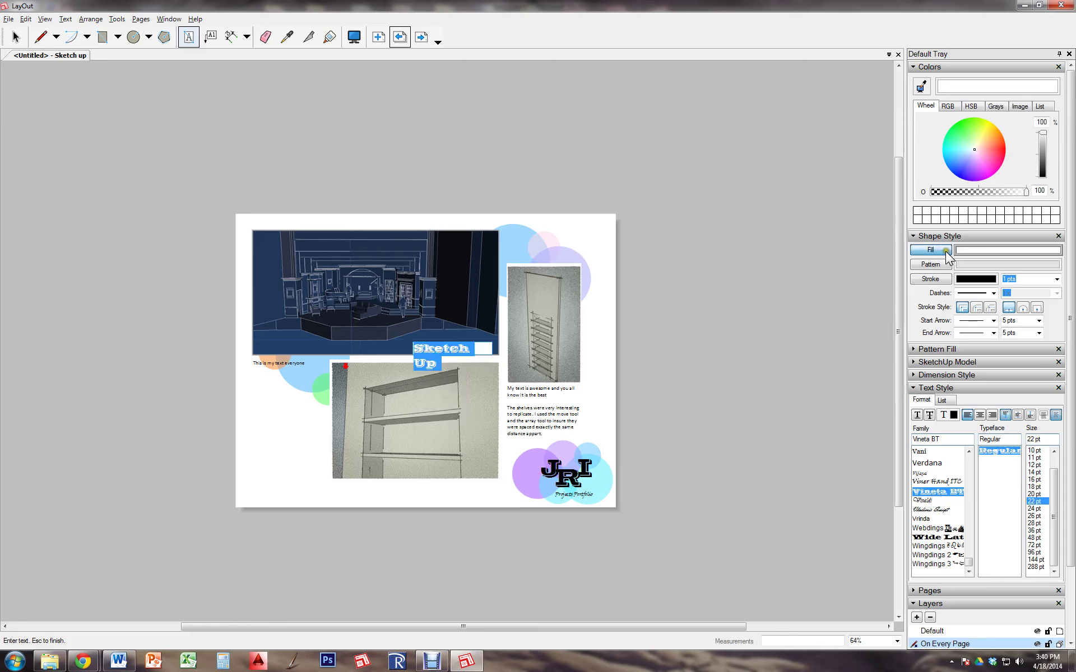
click(934, 250)
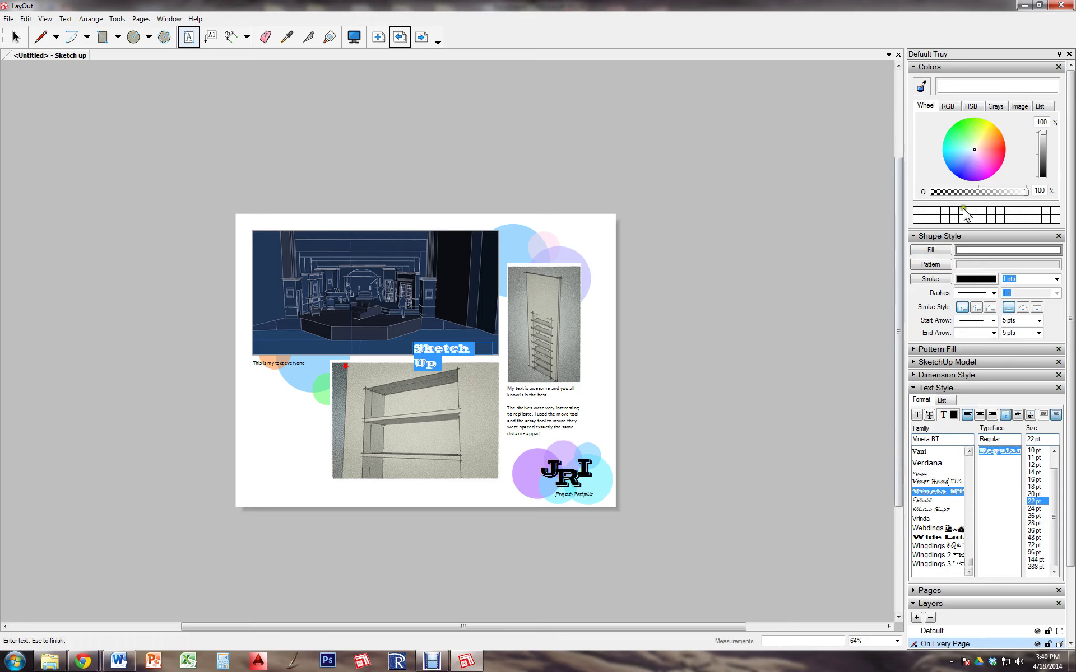
Set the "Sketch Up" title's text colour to white, gray value 255, at 22% opacity.
click(954, 414)
drag(982, 192, 951, 191)
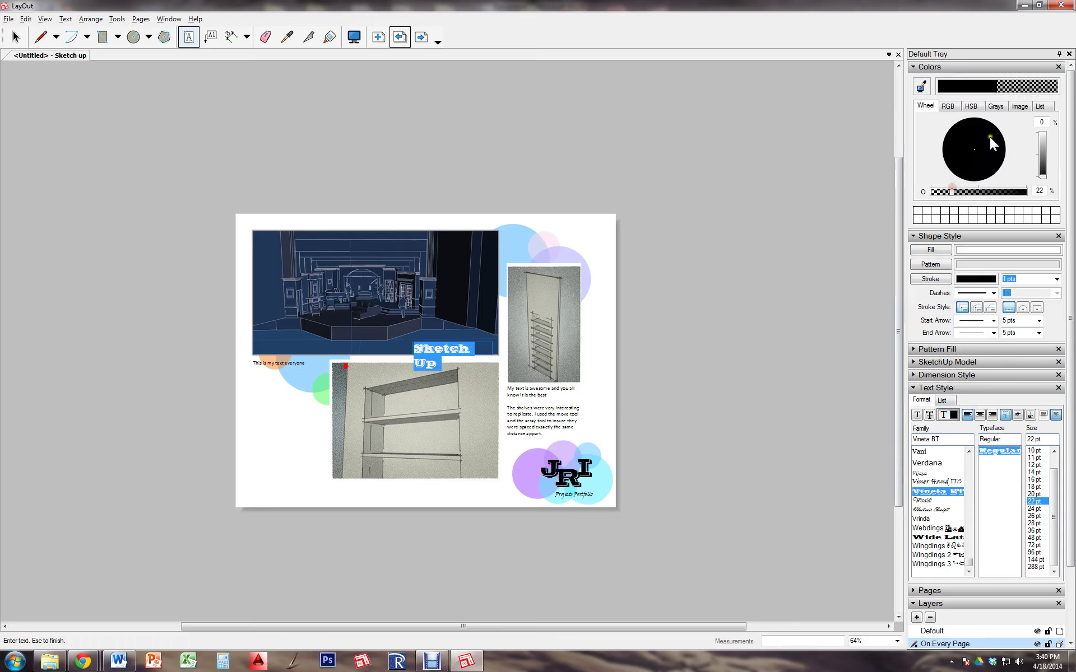
click(1040, 106)
click(1021, 106)
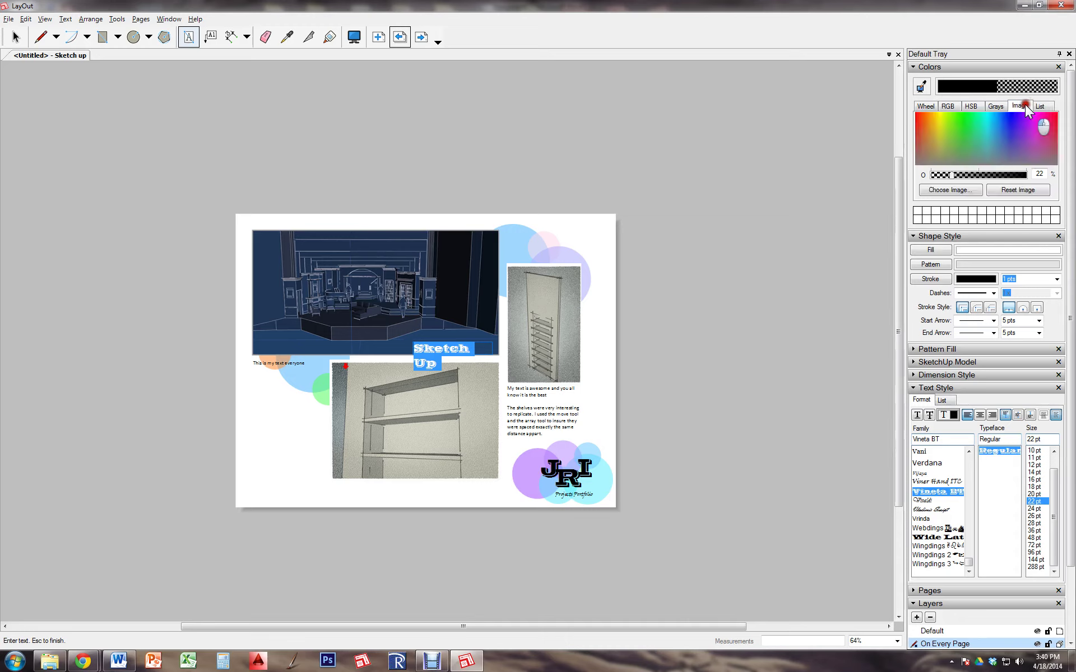
click(999, 106)
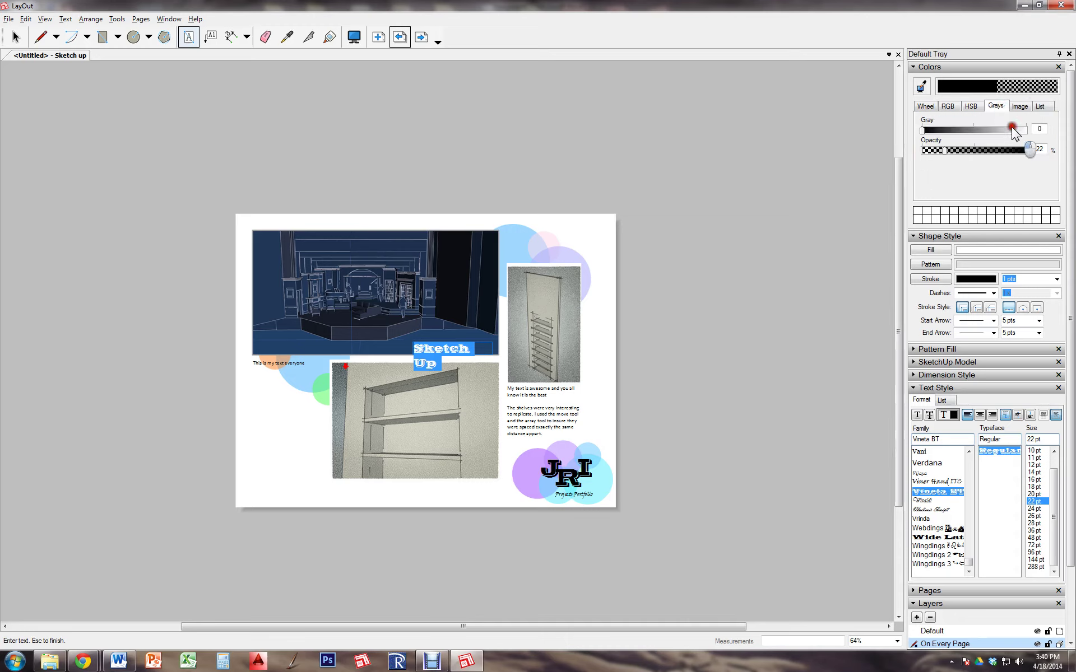
click(1016, 130)
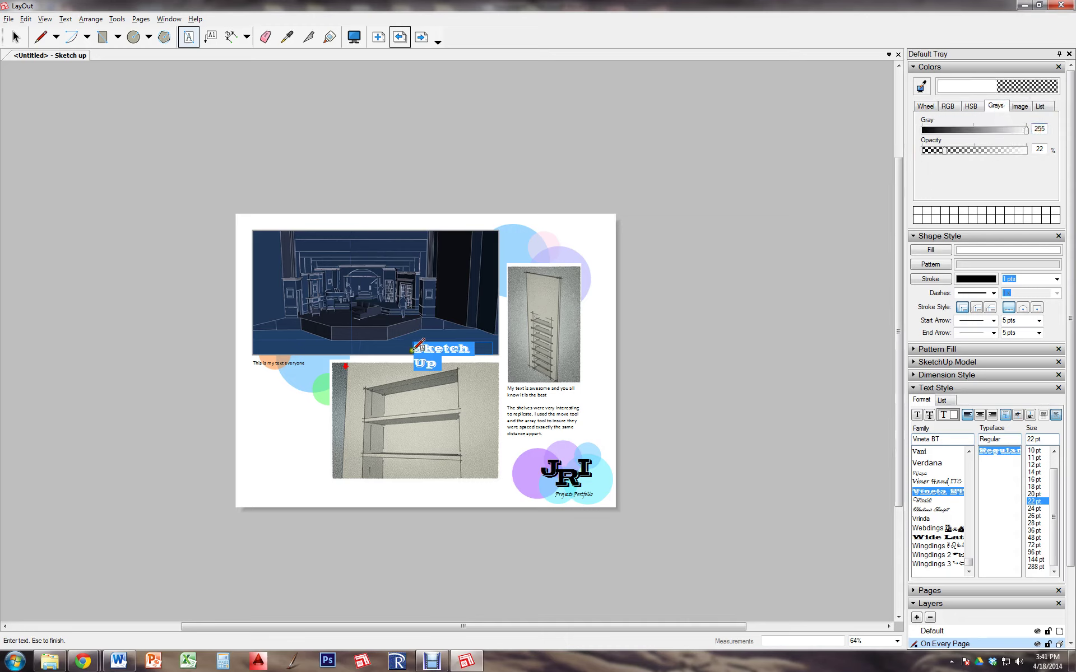
Send the set image to the back and move it partly off the page's left edge.
click(16, 37)
click(460, 353)
click(457, 349)
right_click(457, 347)
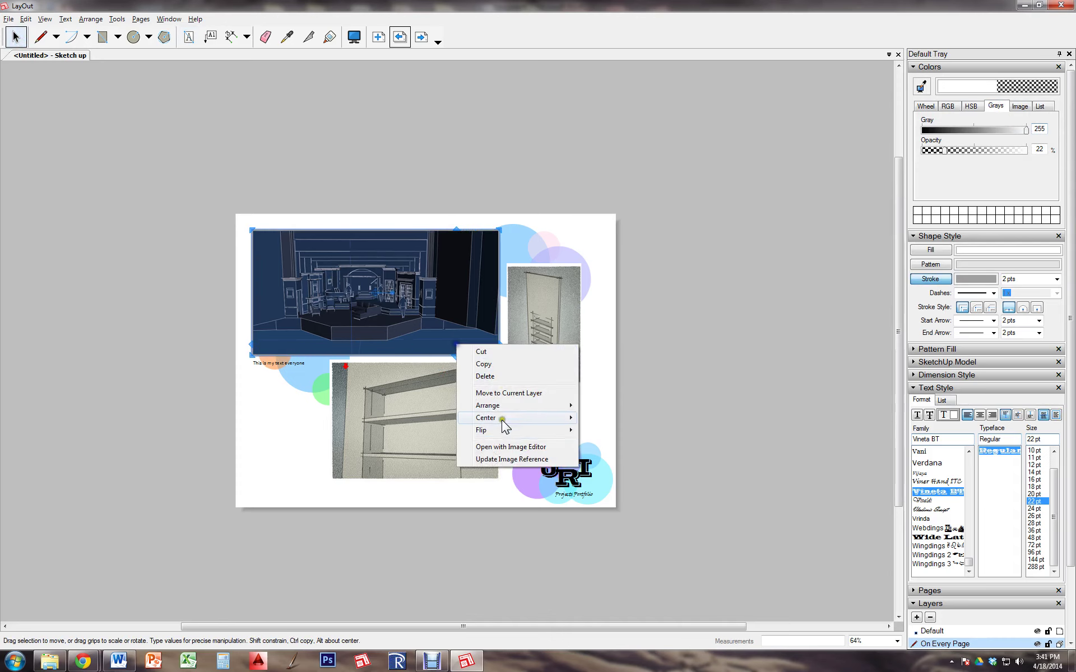
click(503, 407)
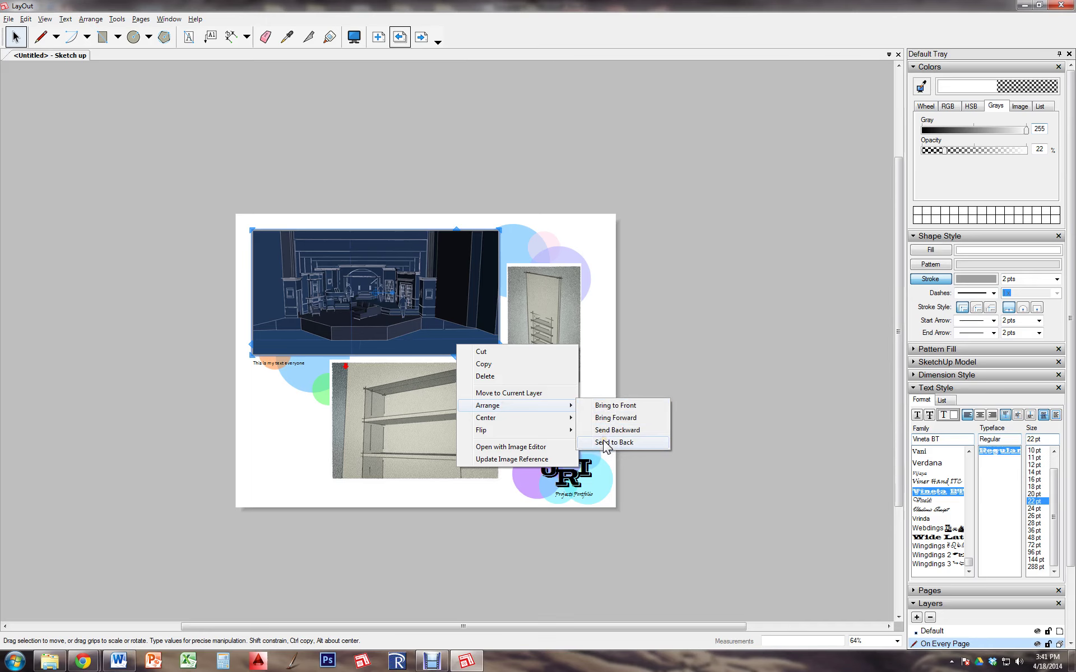
click(603, 442)
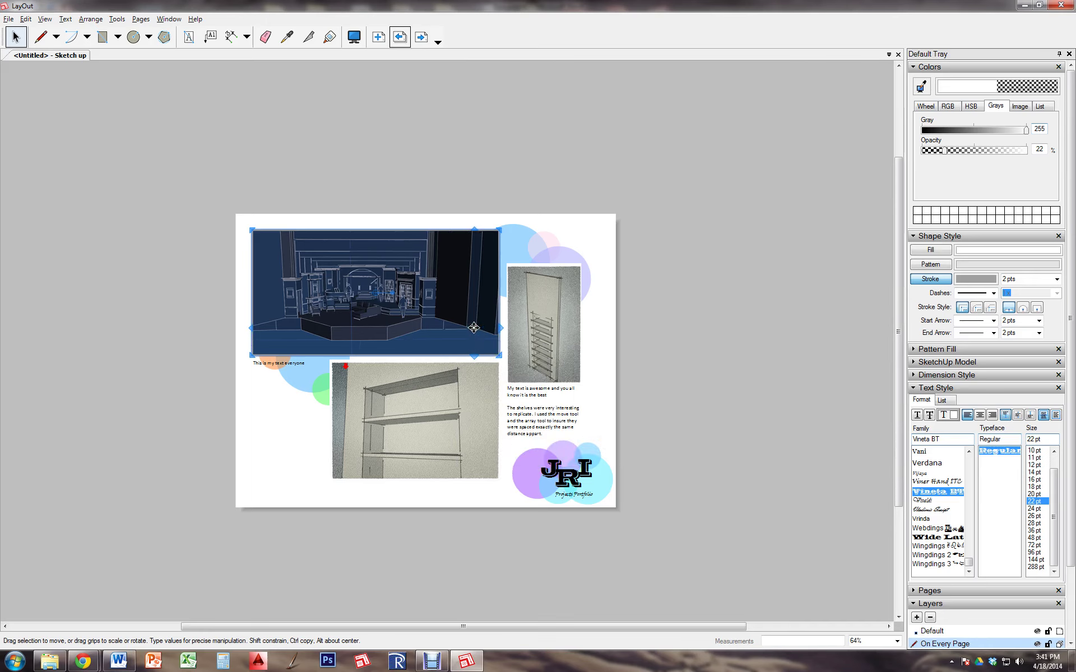
drag(474, 328, 318, 342)
Move the "Sketch Up" title box up into the empty space above the shelf photo and bring it to the front.
drag(484, 348, 452, 321)
right_click(454, 325)
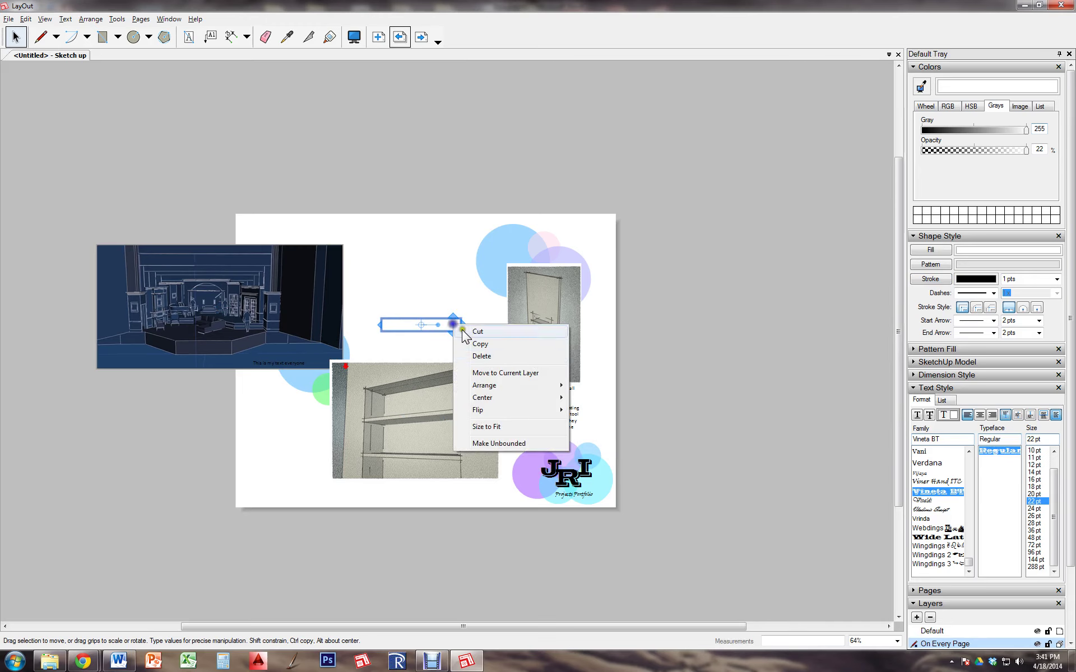
mouse_move(520, 385)
click(598, 386)
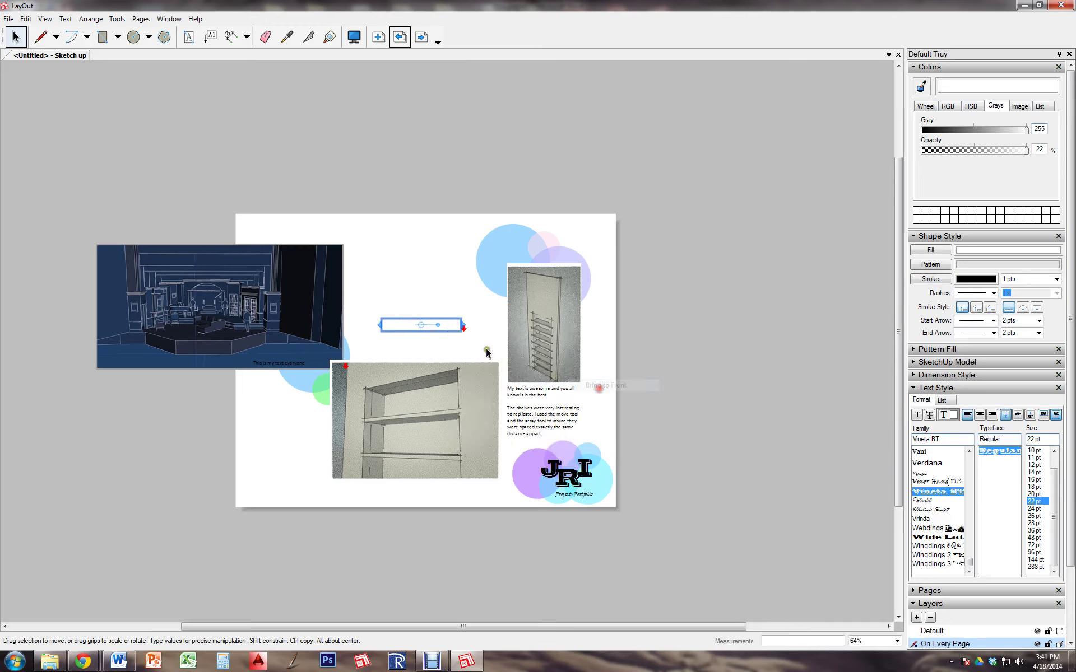
Enlarge the title box above the shelf photo and bring it to the front again.
drag(470, 327, 429, 330)
right_click(427, 335)
mouse_move(524, 395)
click(569, 393)
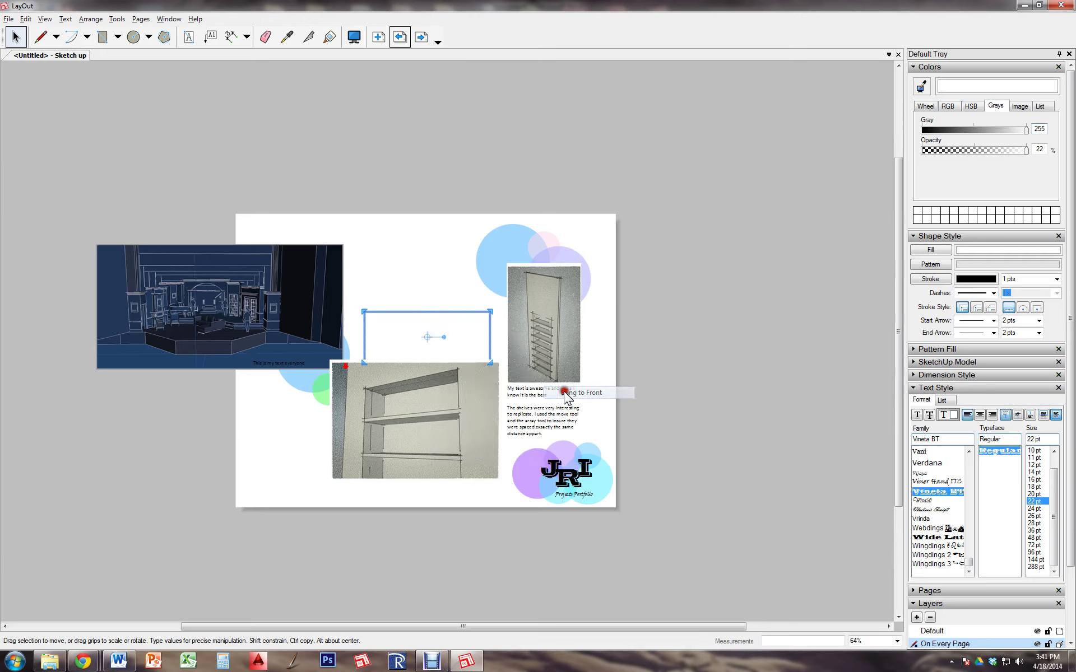
Cut and repaste the title box, placing it in the page's lower-left area beside the shelf photo.
drag(440, 334, 423, 304)
right_click(422, 303)
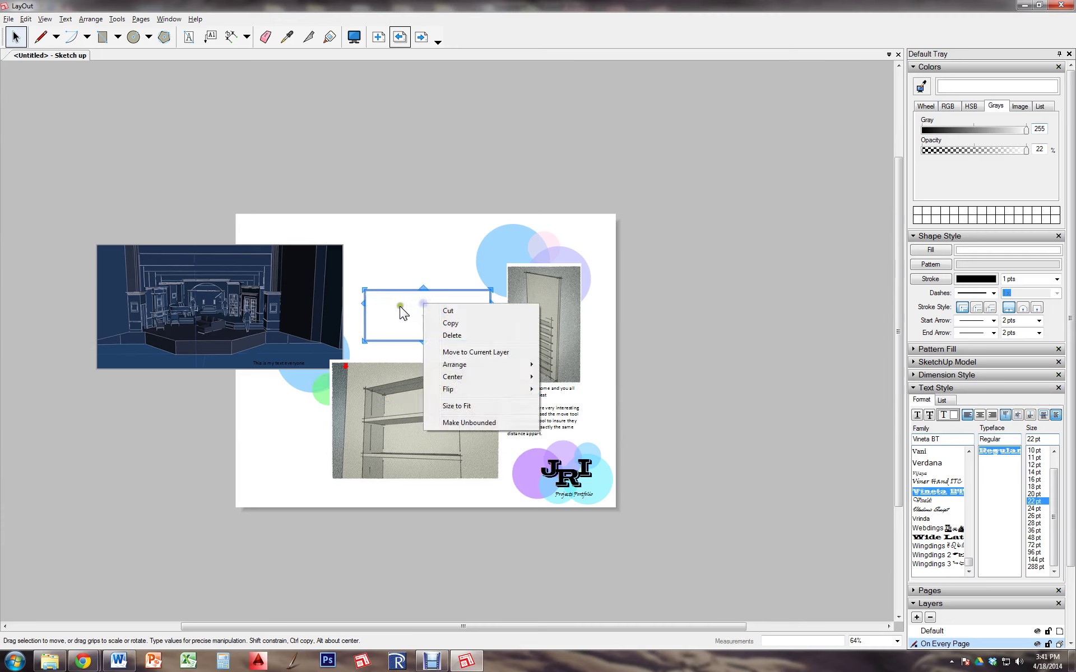
click(437, 311)
right_click(365, 314)
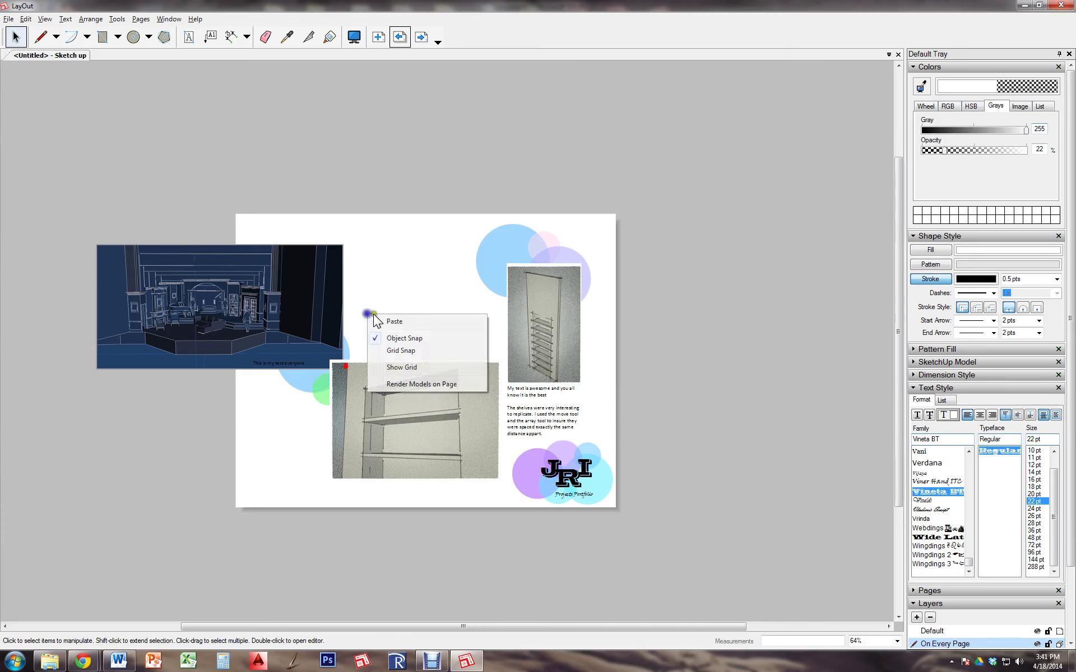
click(394, 321)
drag(397, 325, 278, 485)
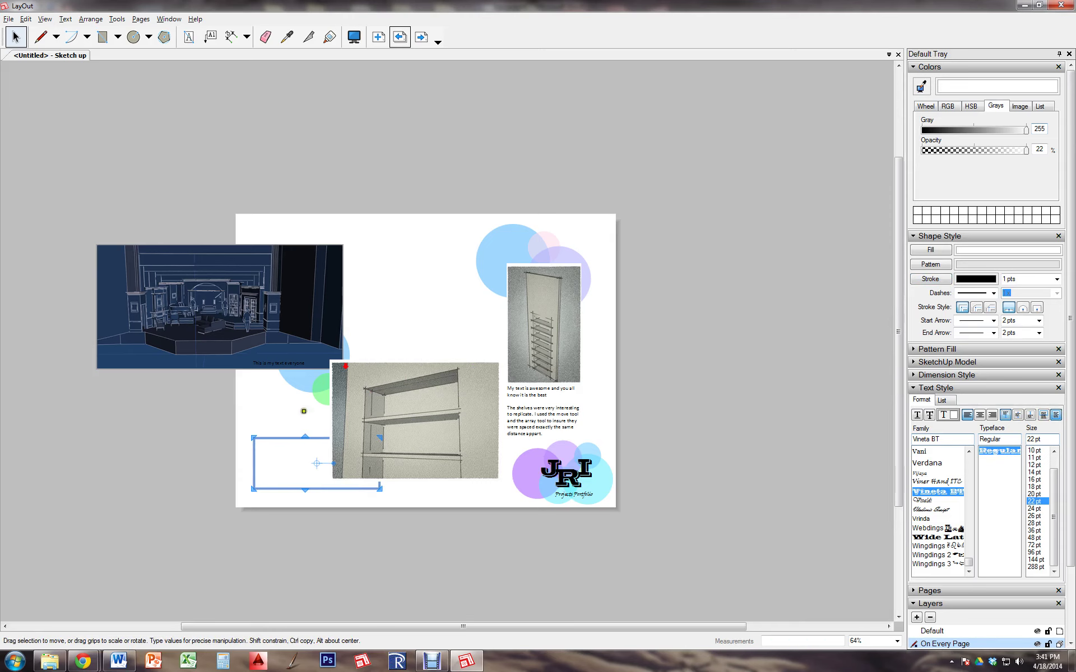
Reopen the "Sketch Up" title's text and set its colour to gray 120 at 100% opacity.
key(ctrl+a)
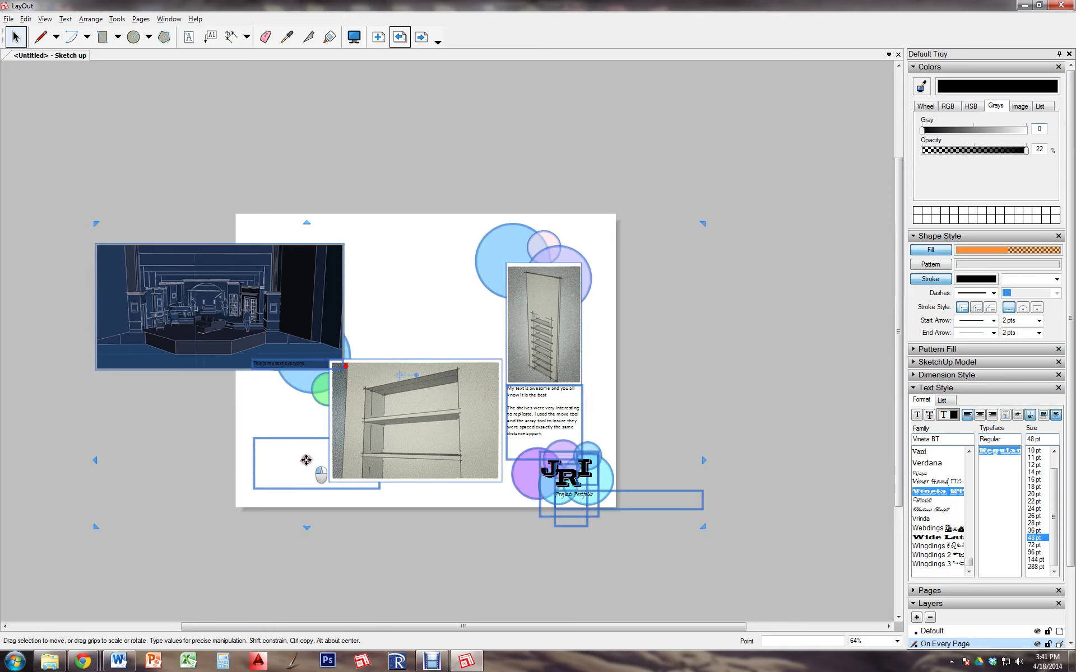
shift+click(279, 438)
click(293, 447)
click(293, 464)
double_click(293, 466)
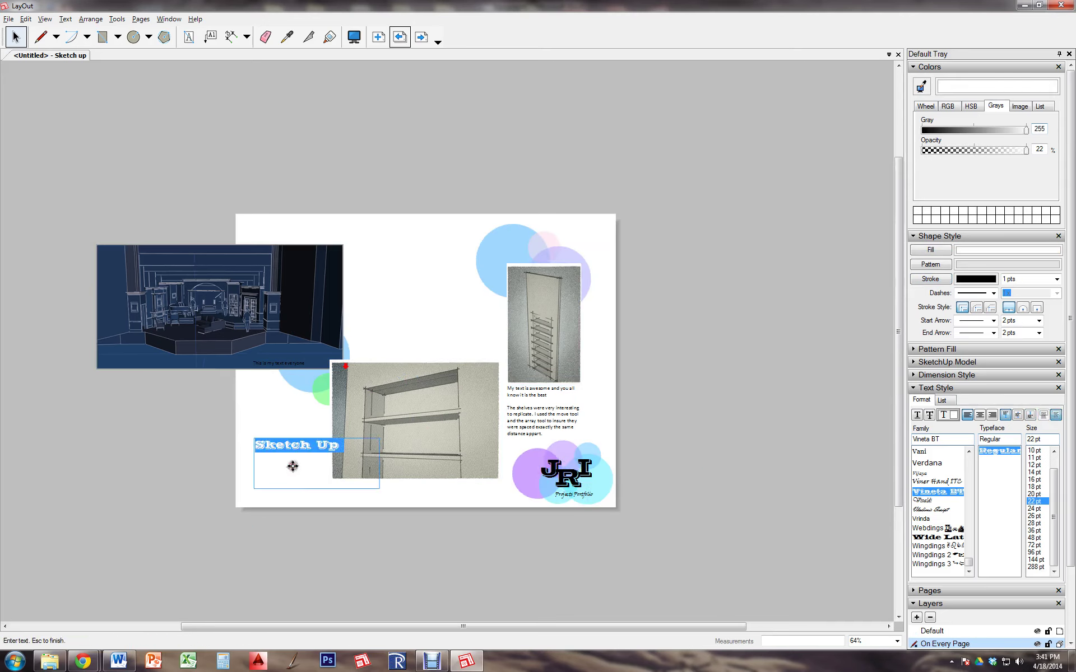
click(998, 131)
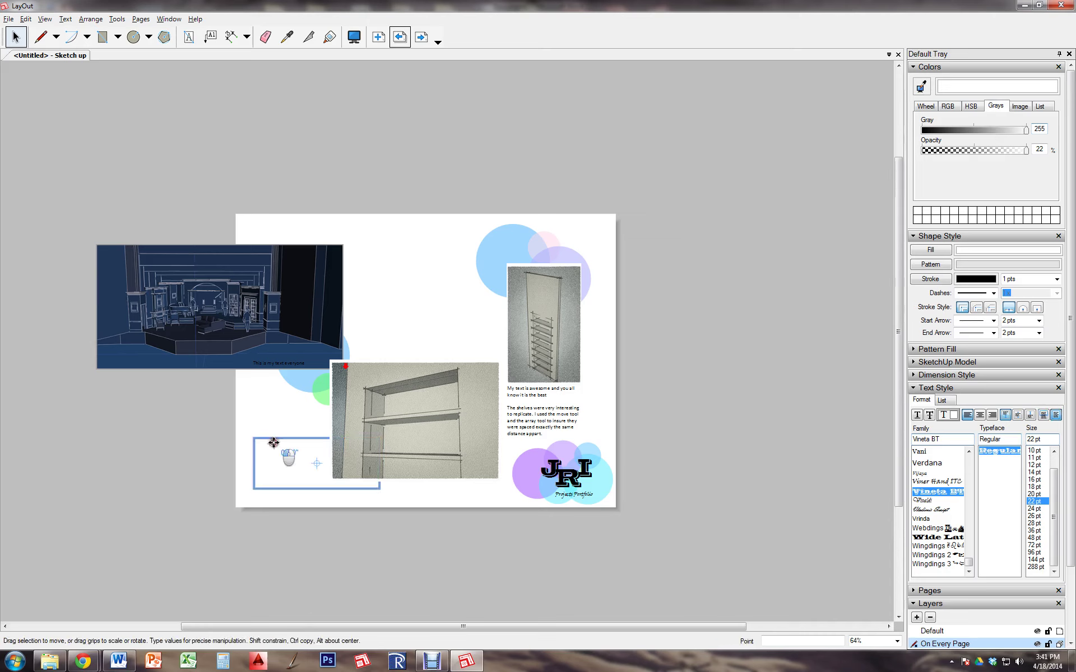
triple_click(282, 450)
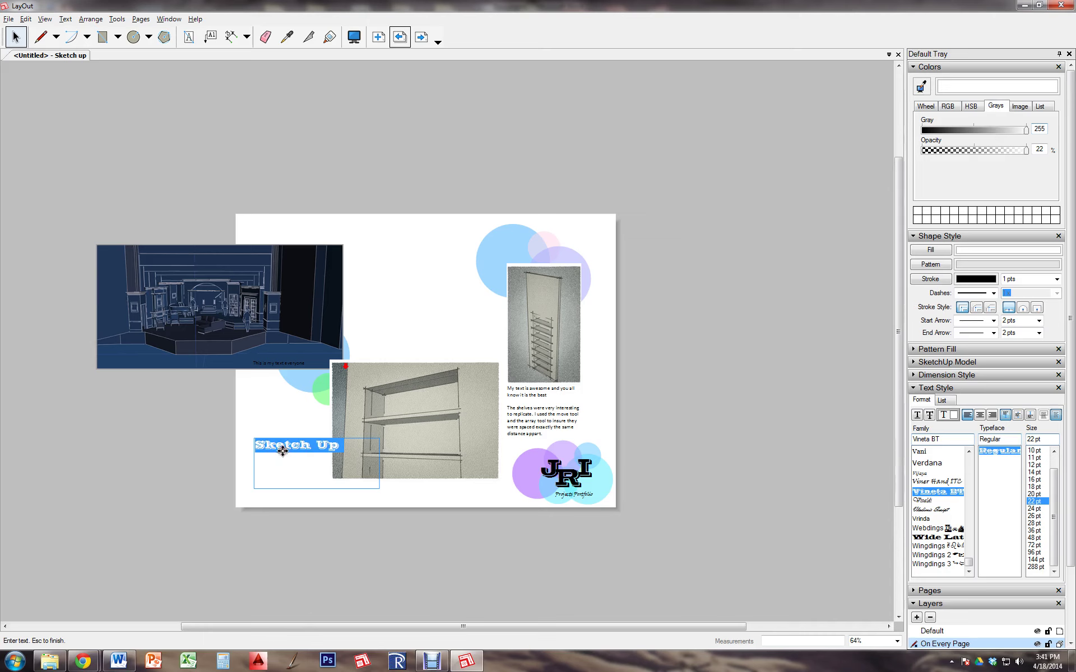
click(952, 416)
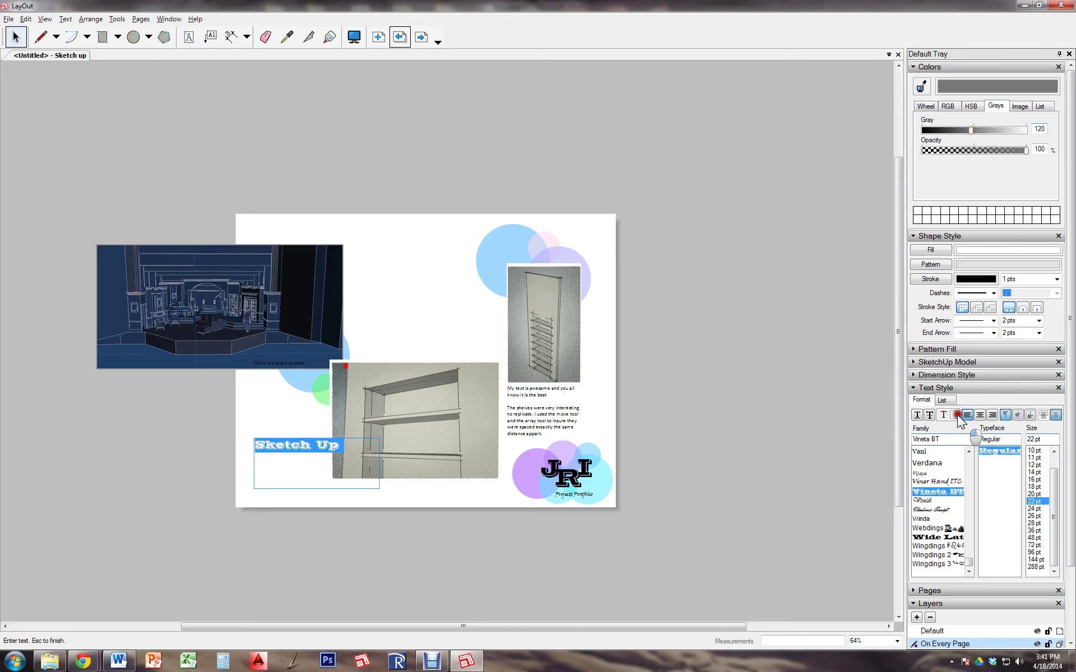
Set the "Sketch Up" title's text colour to gray 154 at 100% opacity and finish editing.
click(953, 416)
drag(1026, 130, 993, 136)
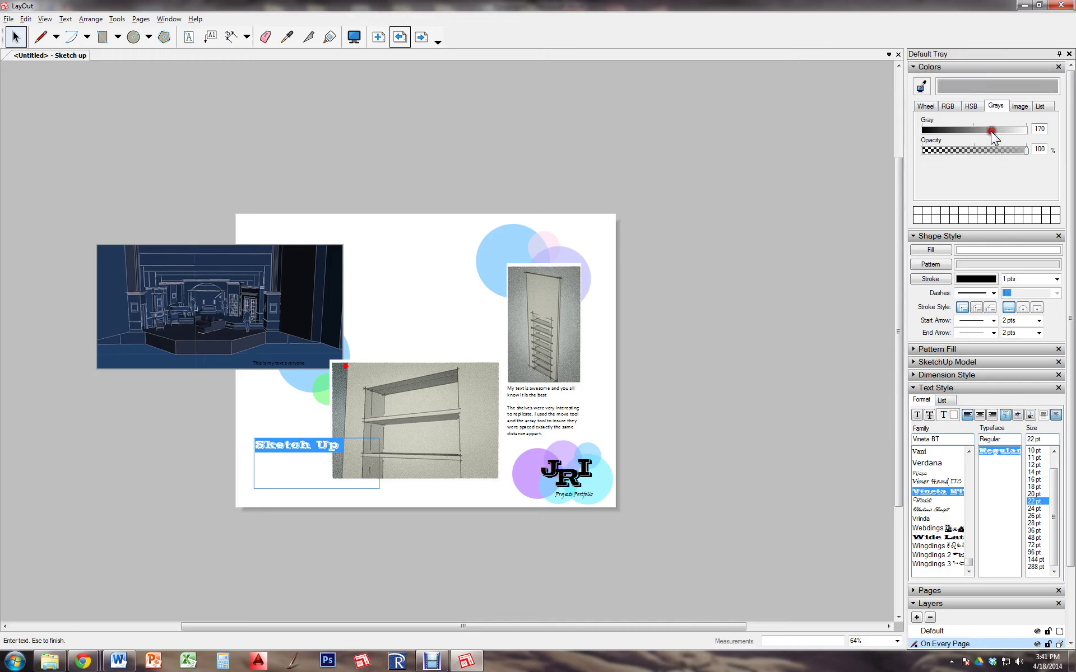
click(954, 418)
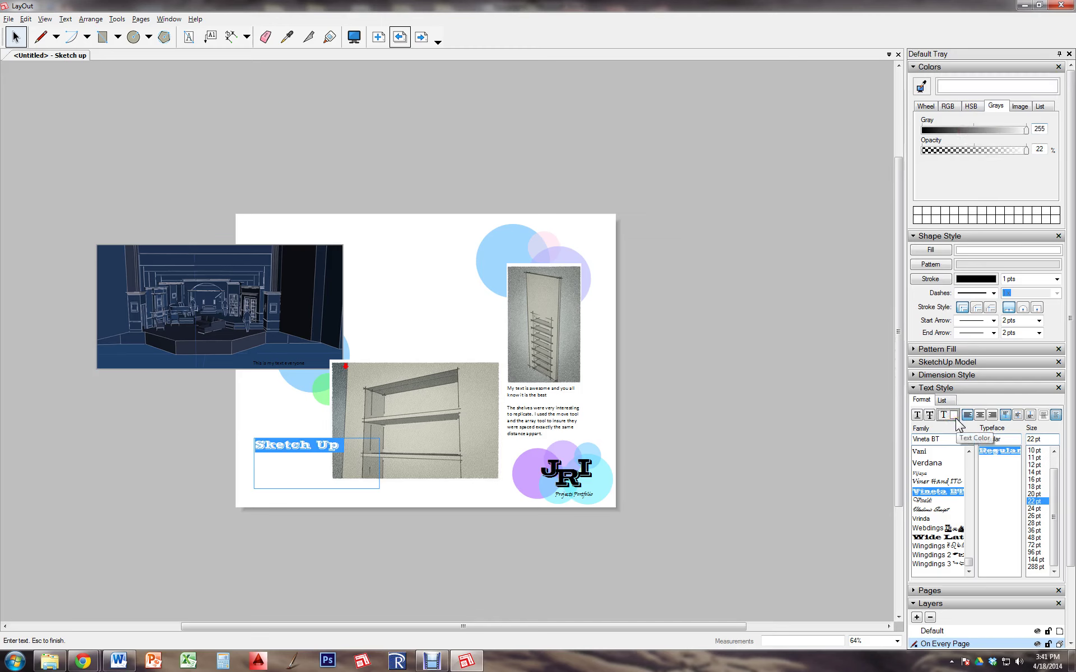
click(985, 130)
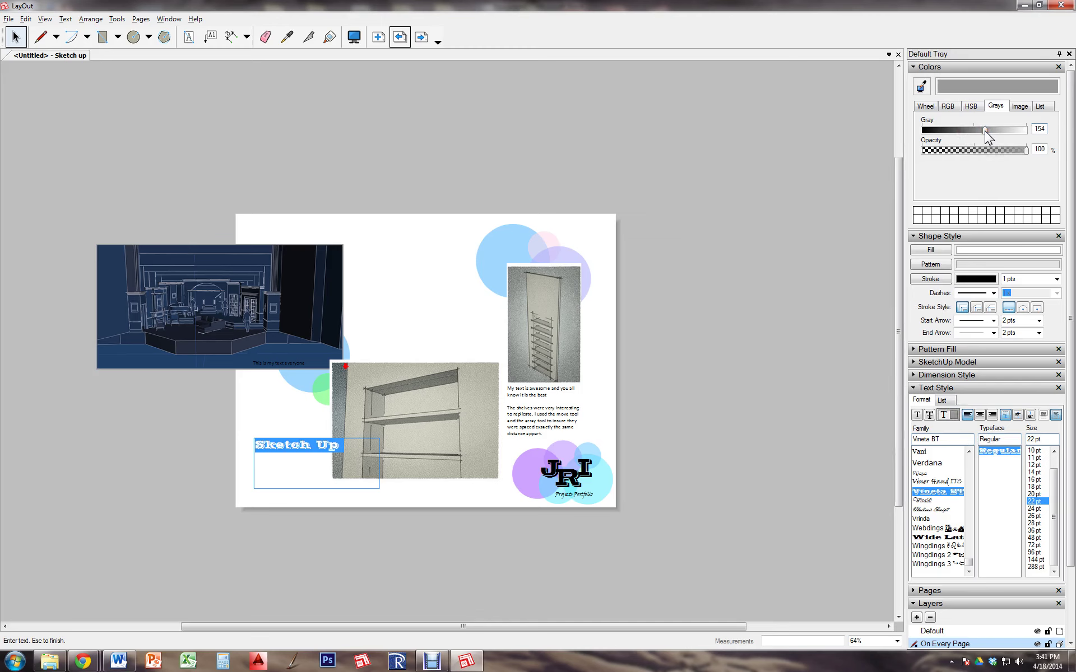
click(301, 479)
Move the "Sketch Up" title just above the shelf photo and the blue stage image onto the page's upper area.
mouse_move(293, 447)
mouse_down()
mouse_move(308, 351)
mouse_move(291, 360)
mouse_move(432, 403)
mouse_move(429, 355)
mouse_up()
mouse_move(327, 328)
mouse_down()
mouse_move(521, 314)
mouse_move(478, 306)
mouse_up()
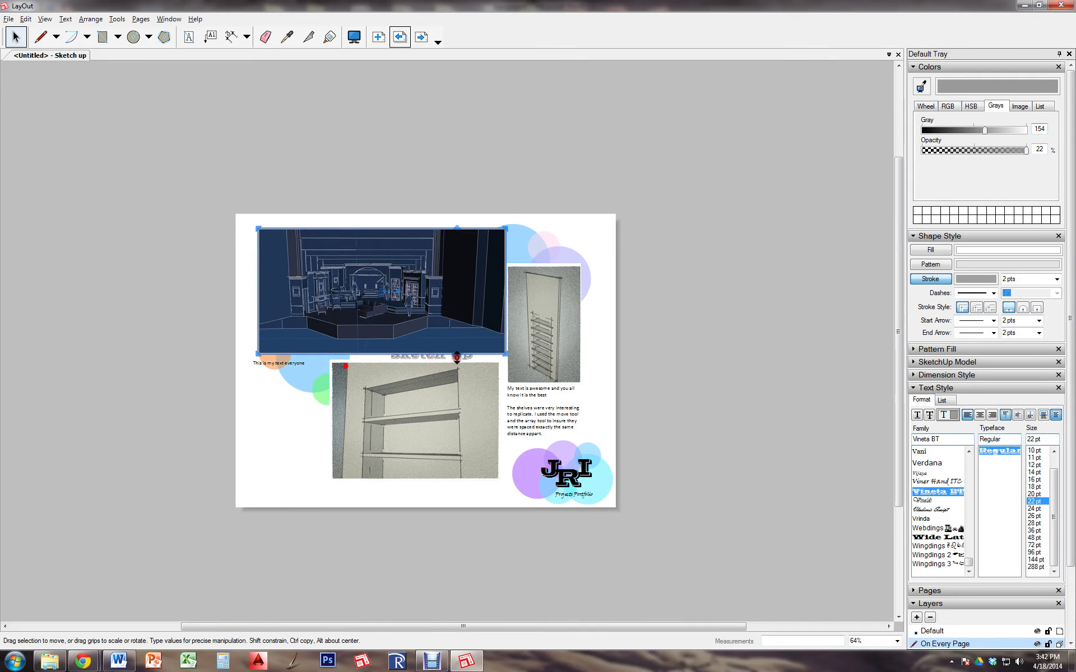
Try to bring the "Sketch Up" title to the front, and move it below the shelf photo's lower-right corner.
scroll(435, 367, up, 5)
scroll(438, 367, up, 2)
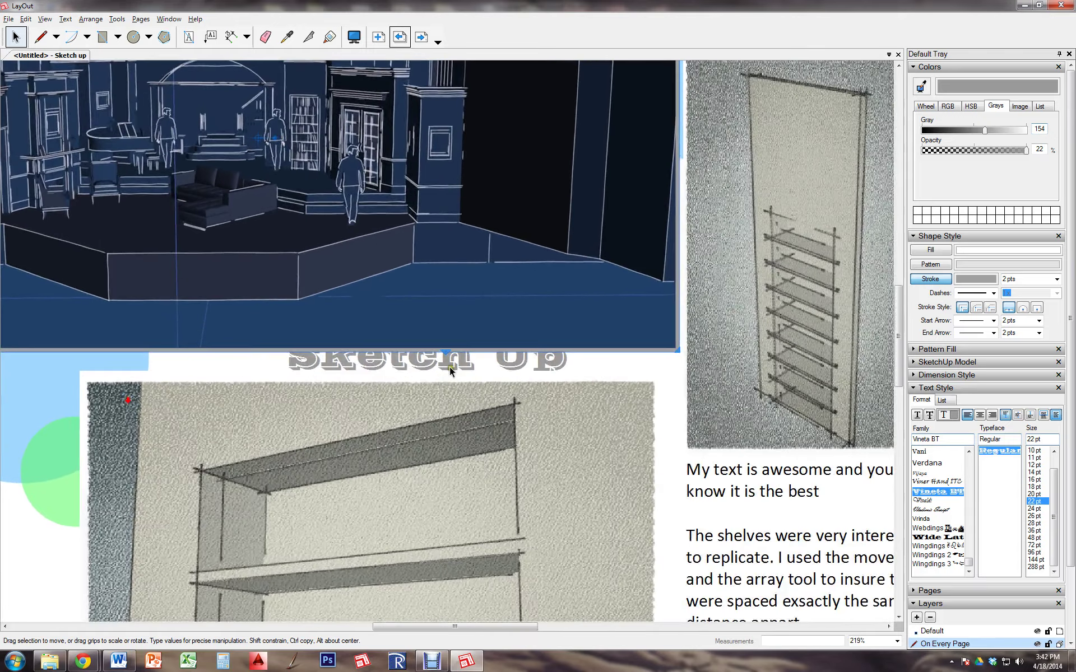
right_click(456, 366)
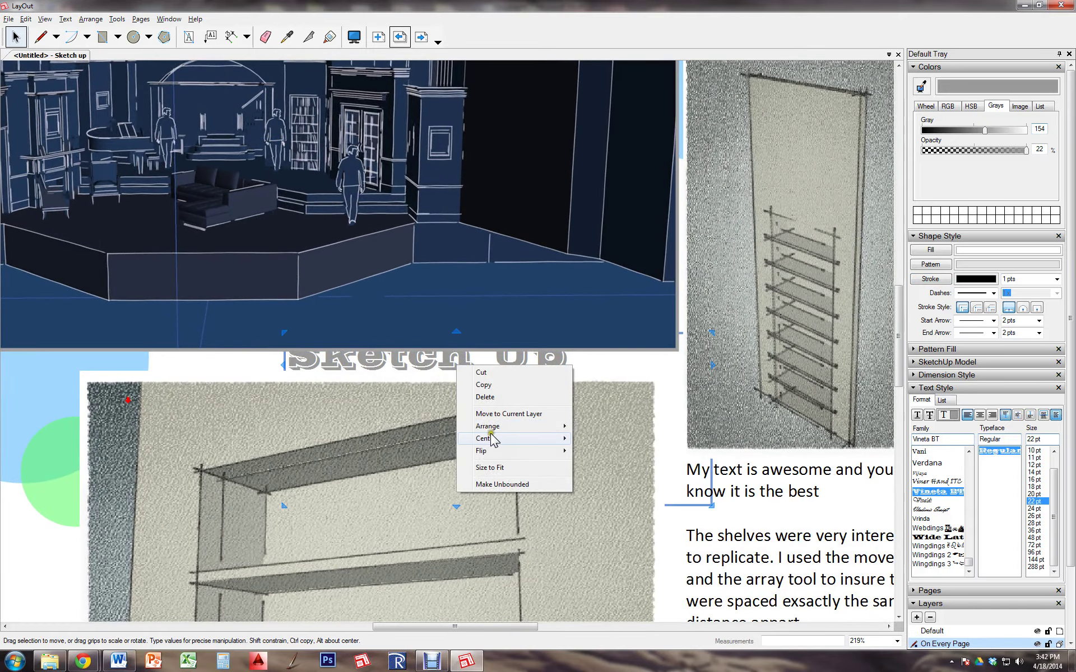
click(600, 426)
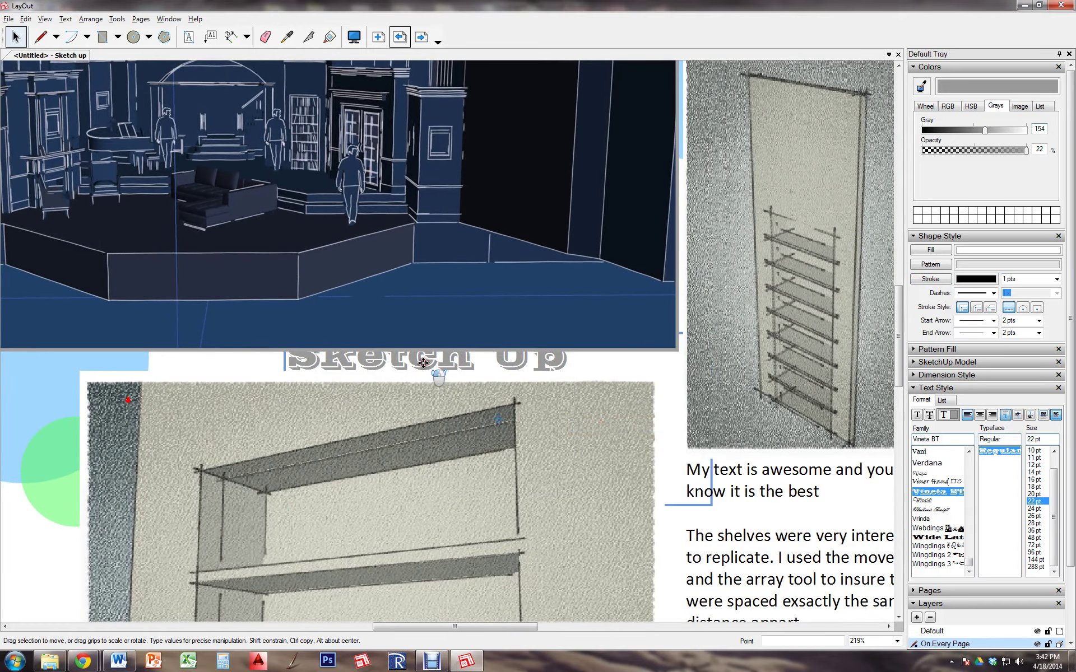
mouse_move(426, 365)
mouse_down()
mouse_move(464, 314)
mouse_move(59, 573)
mouse_up()
scroll(59, 573, down, 2)
key(h)
drag(121, 594, 372, 380)
key(space)
mouse_move(290, 371)
mouse_down()
mouse_move(336, 449)
mouse_move(631, 511)
mouse_move(620, 555)
mouse_up()
scroll(541, 557, down, 4)
middle_drag(753, 502, 504, 486)
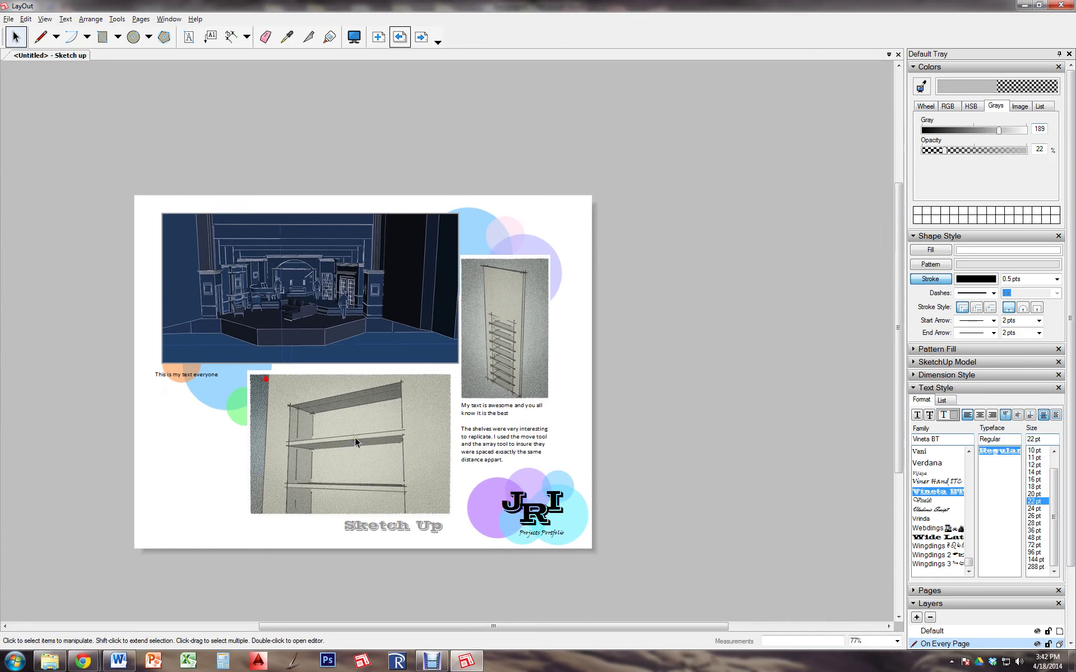
click(8, 19)
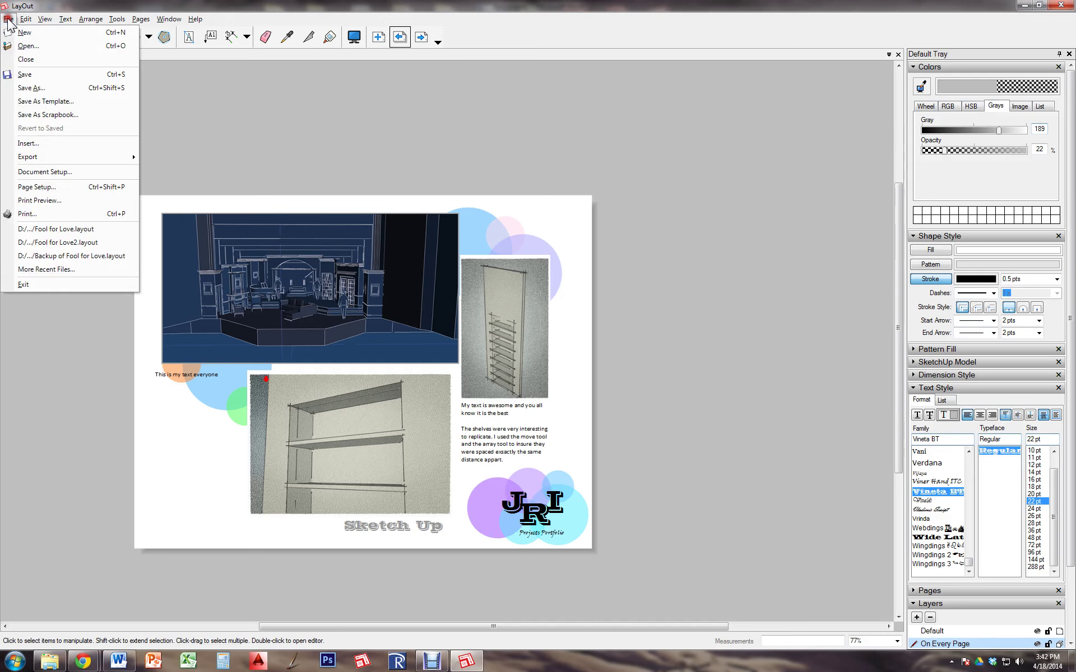
click(31, 88)
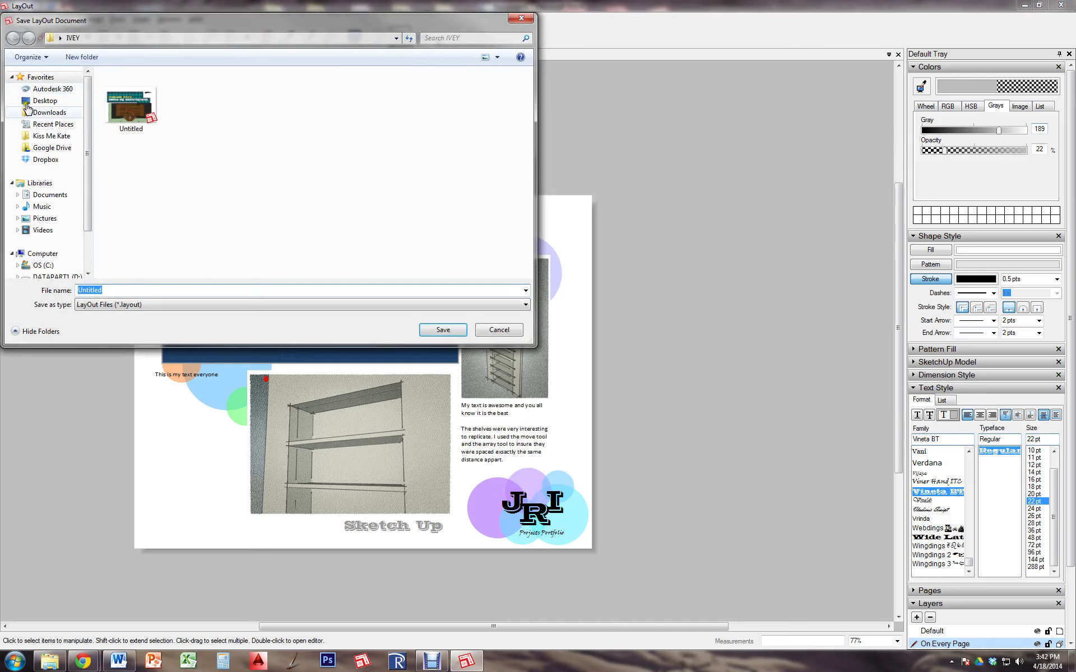
click(122, 310)
click(125, 307)
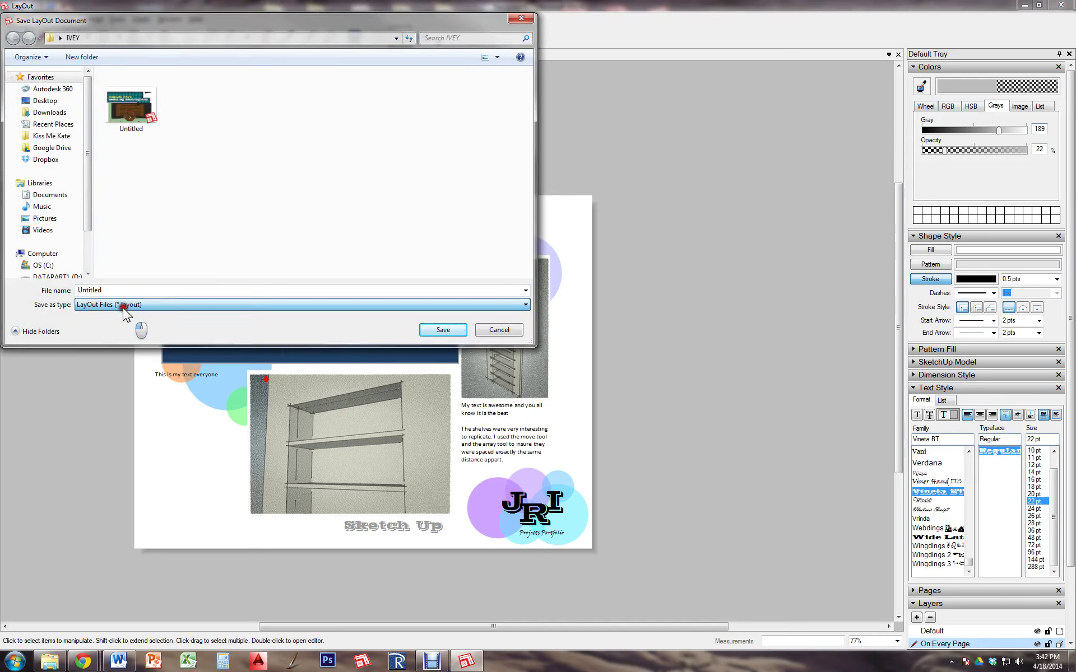
click(496, 330)
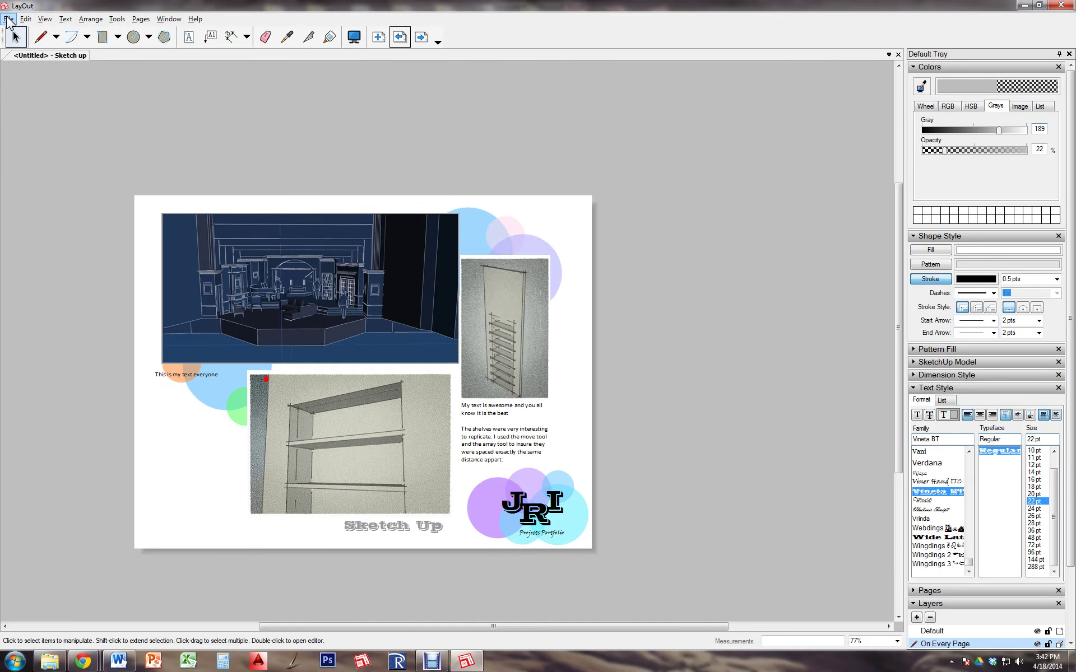
Export all pages as a medium-quality PDF named Portfolio and show it in the PDF viewer.
click(9, 19)
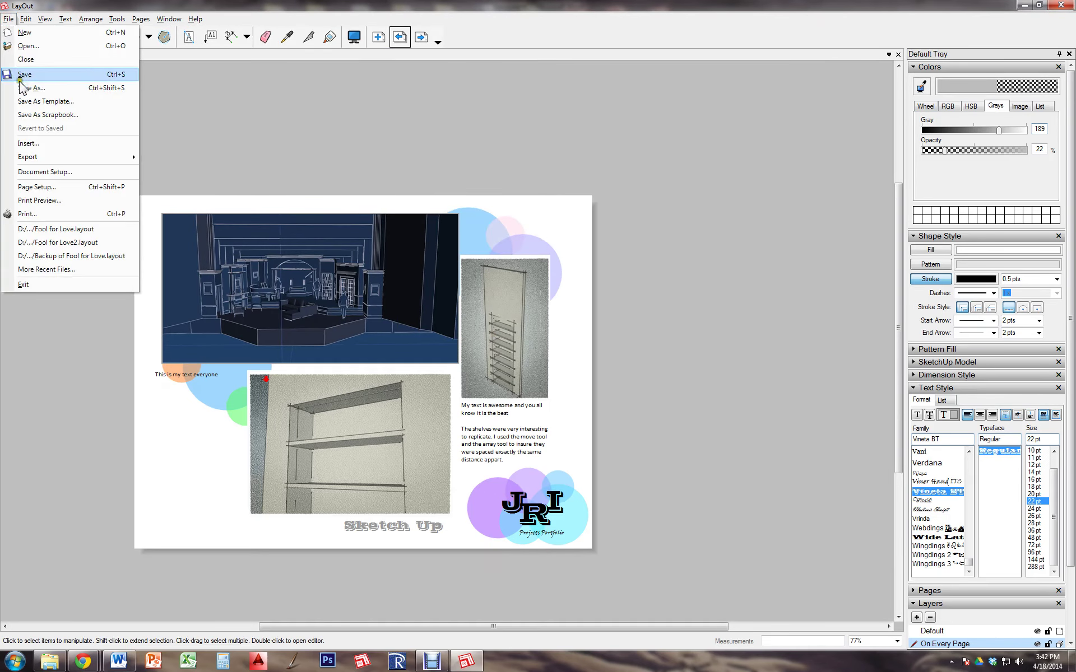
mouse_move(26, 157)
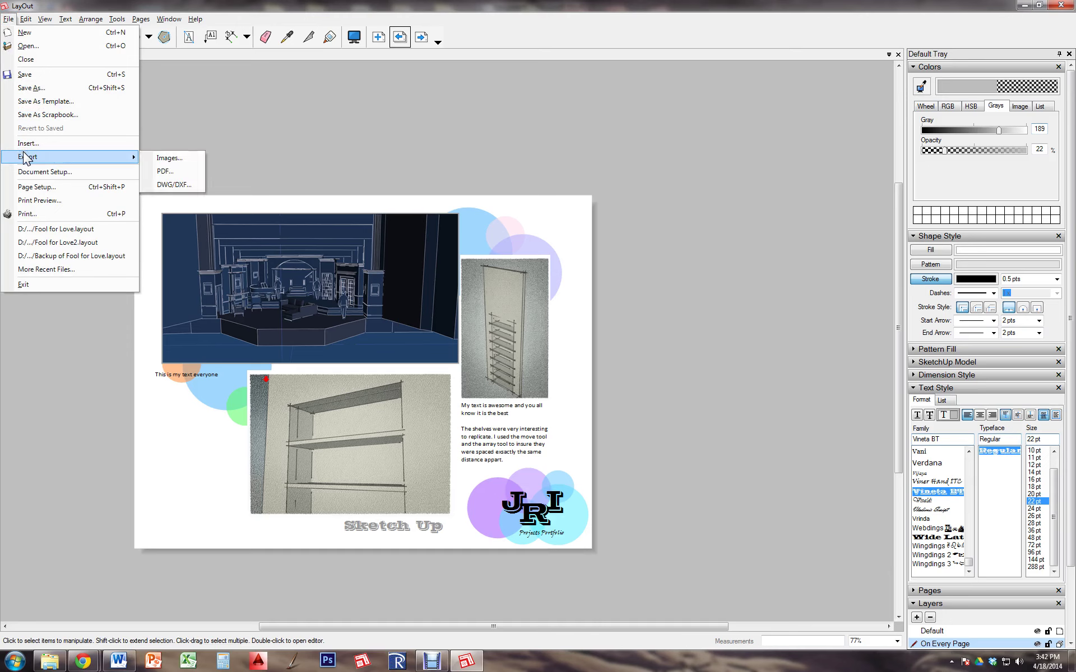
click(177, 167)
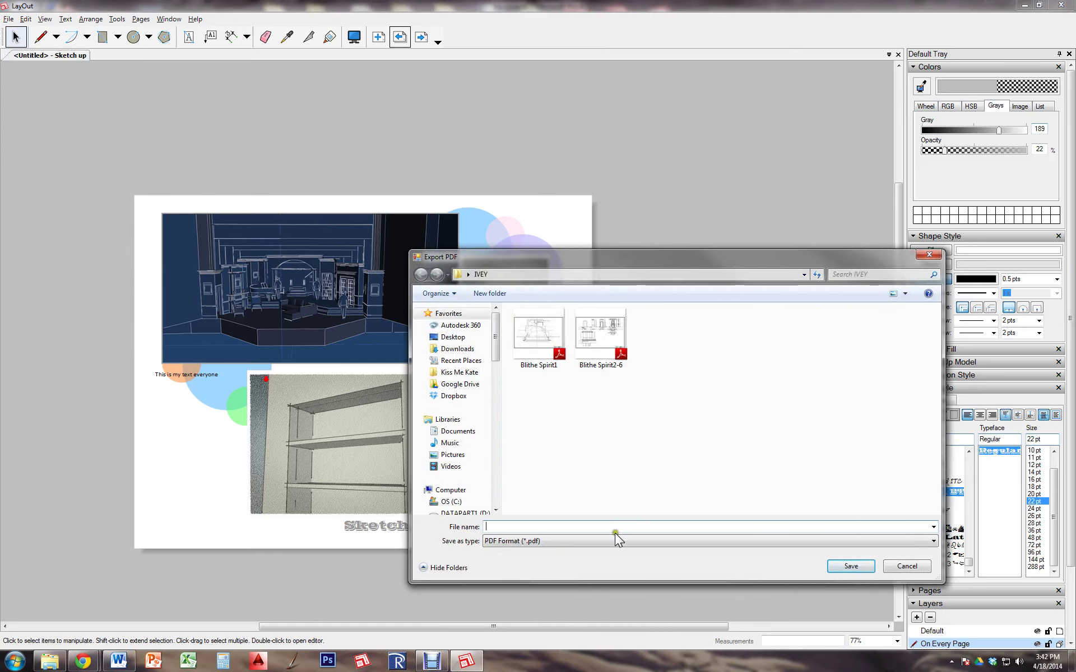
click(611, 525)
text(Portfolio)
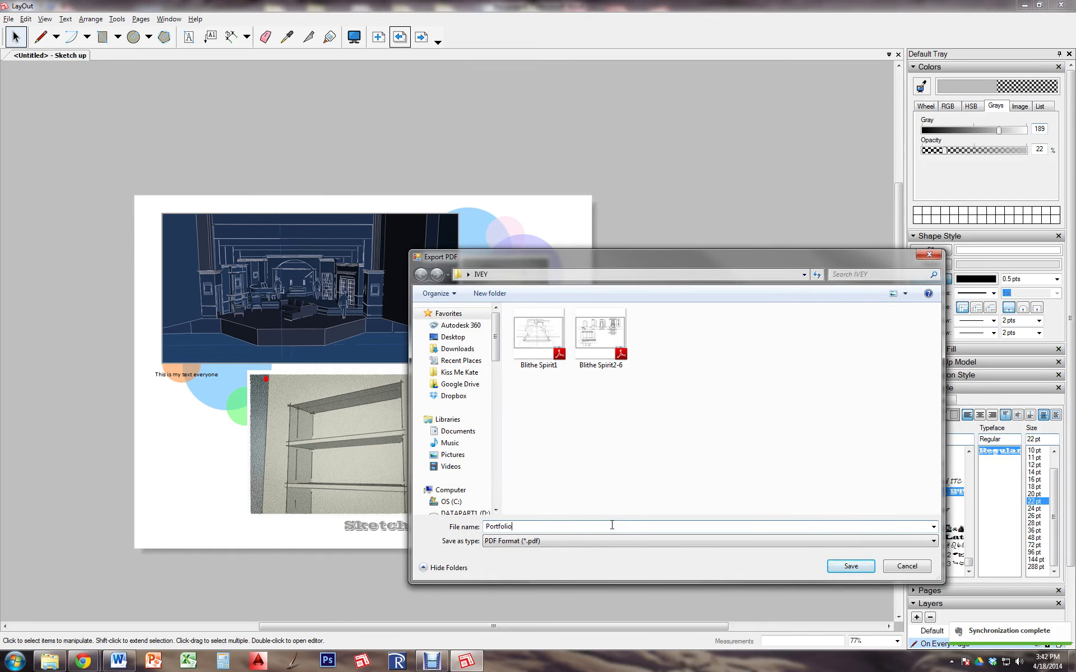
key(Return)
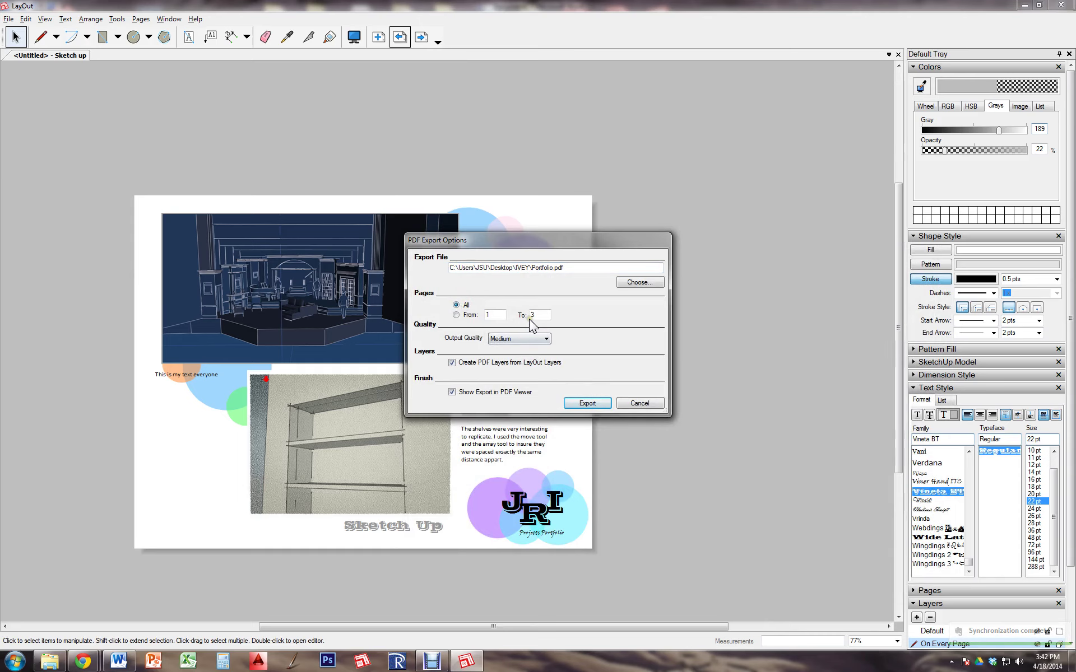
click(595, 408)
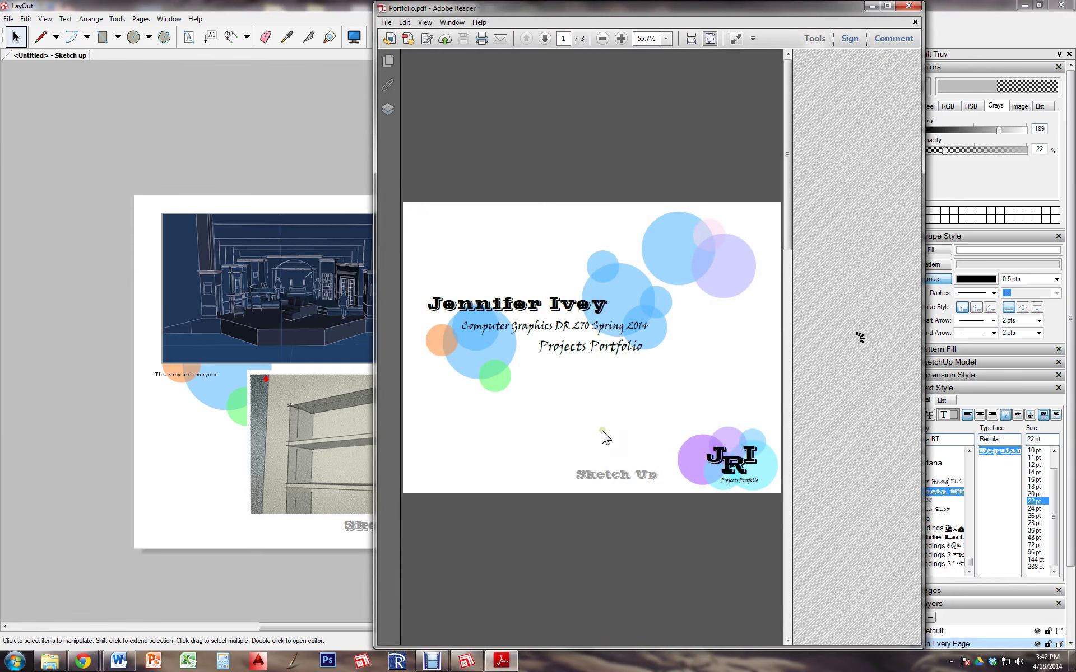
Review all pages of the exported Portfolio PDF in Adobe Reader, and close it to return to LayOut.
click(888, 6)
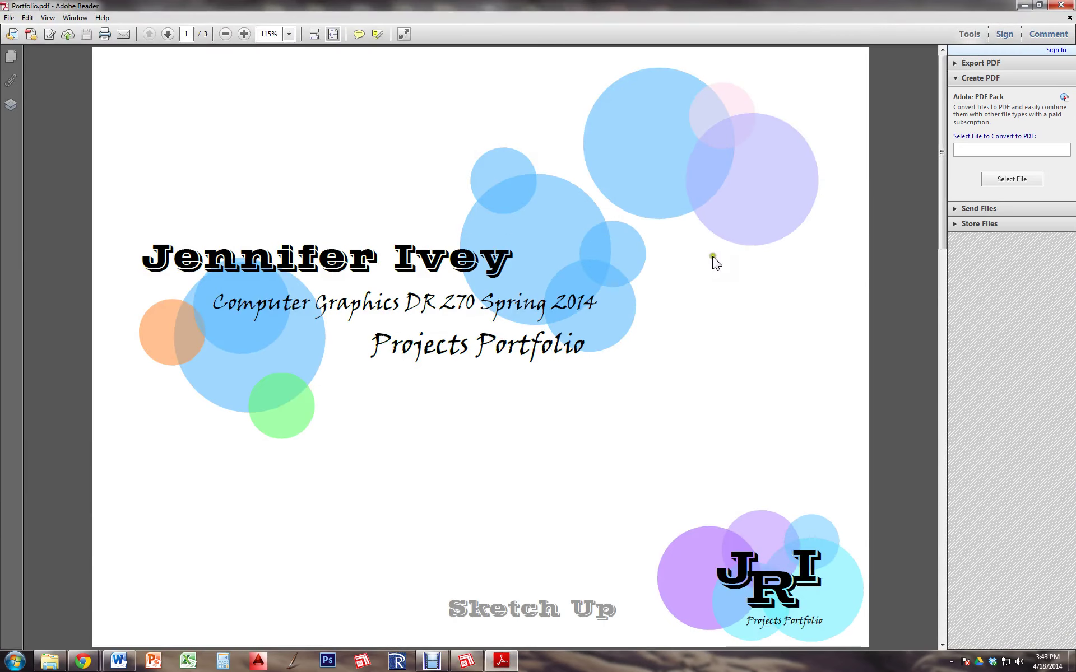
click(172, 34)
click(173, 33)
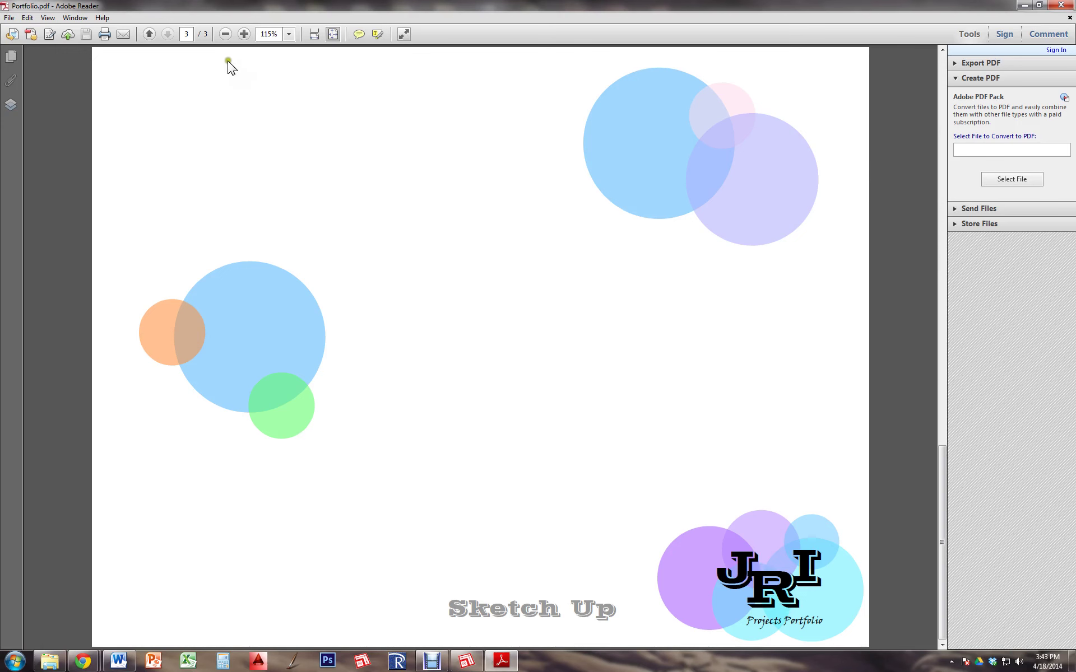
click(148, 34)
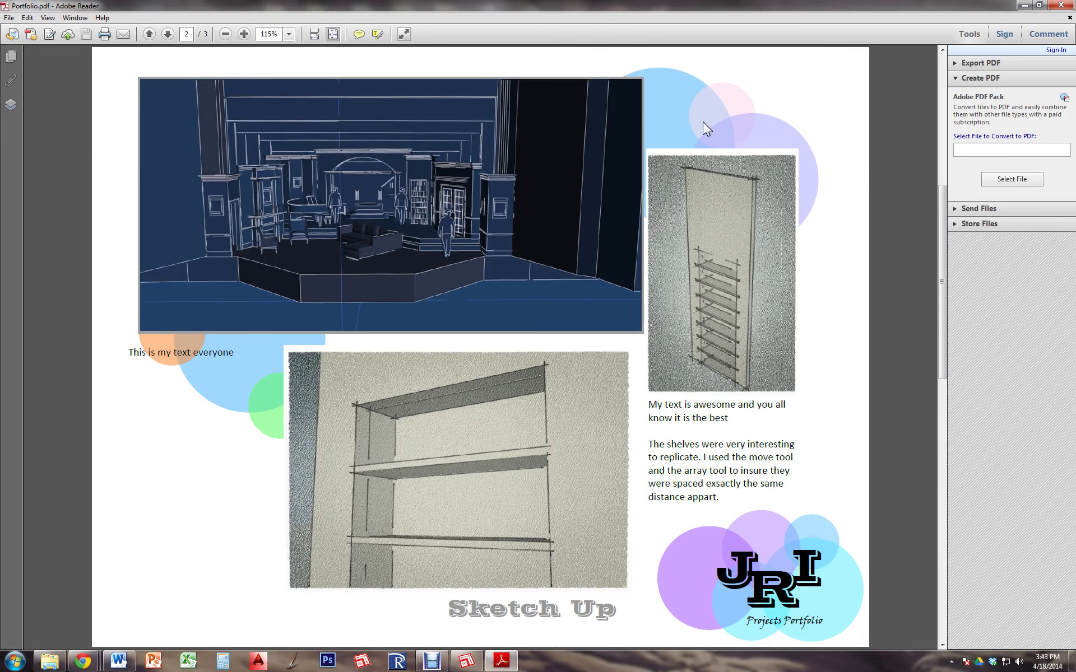
click(1060, 5)
Examine which layer the background circles belong to, comparing Default and On Every Page.
click(474, 247)
click(507, 230)
click(539, 259)
click(912, 388)
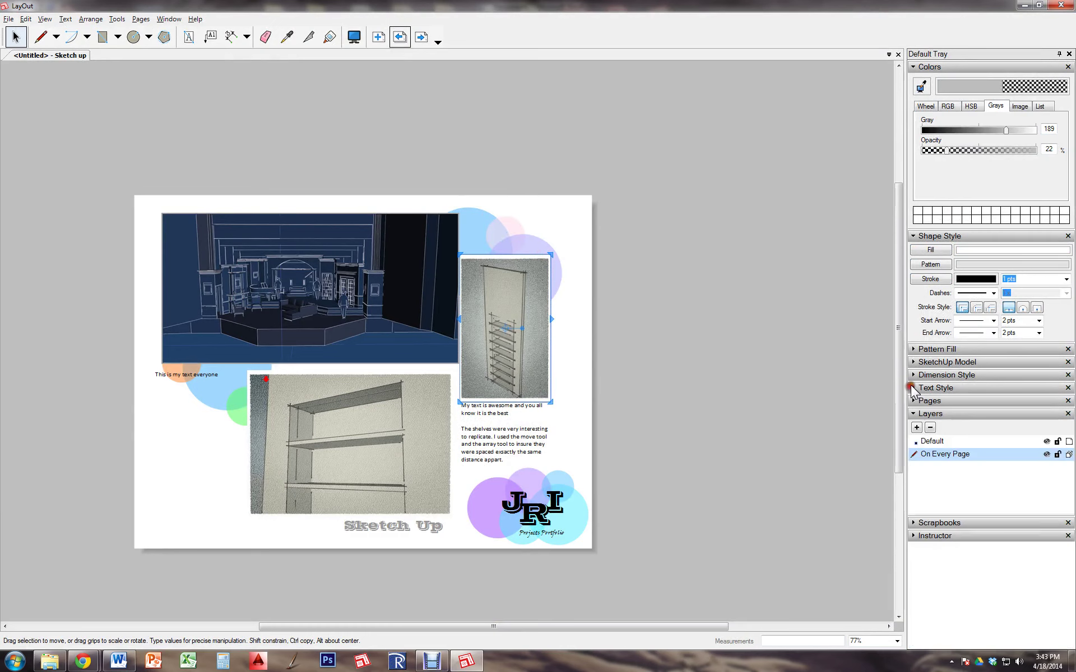
click(522, 239)
click(933, 442)
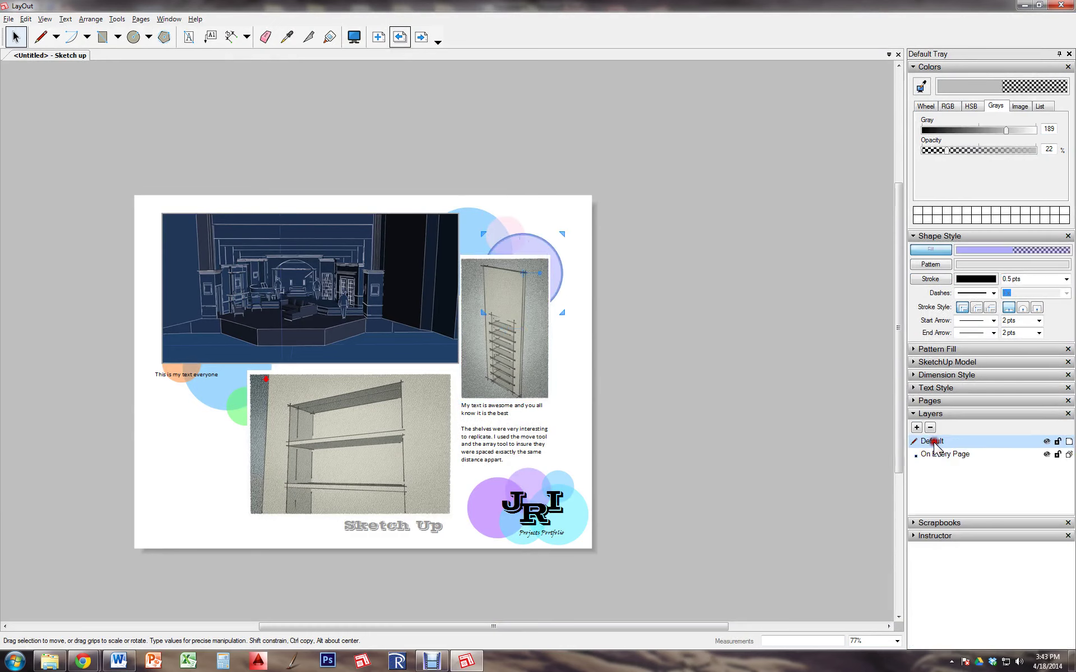
click(939, 460)
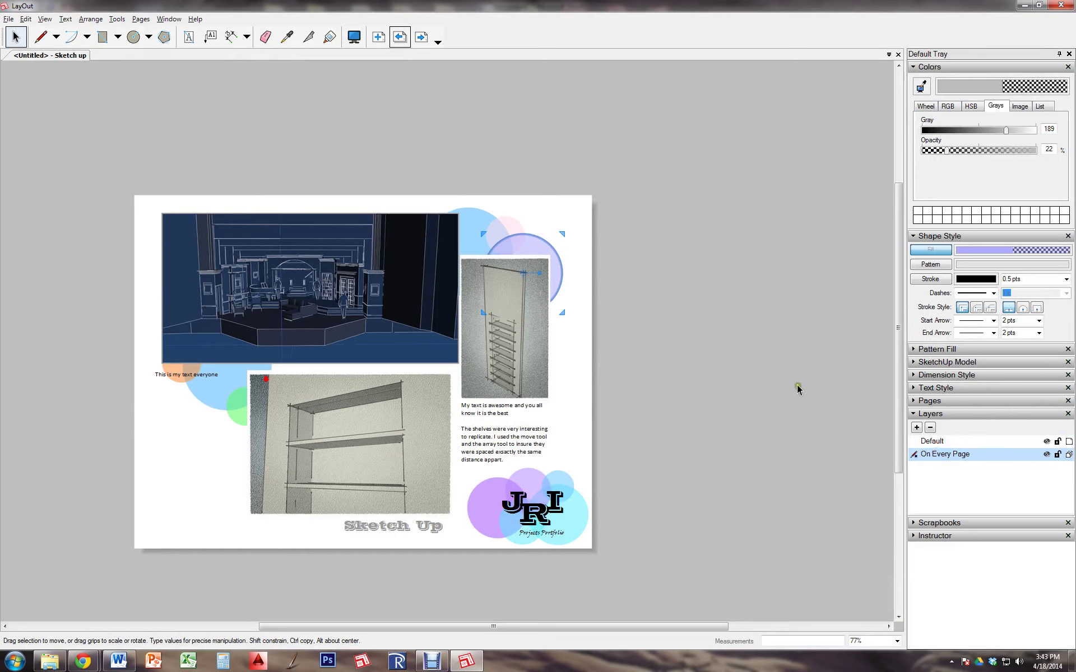
Cut the six background circles and the "Sketch Up" title from the On Every Page layer, leaving the JRI logo.
click(511, 220)
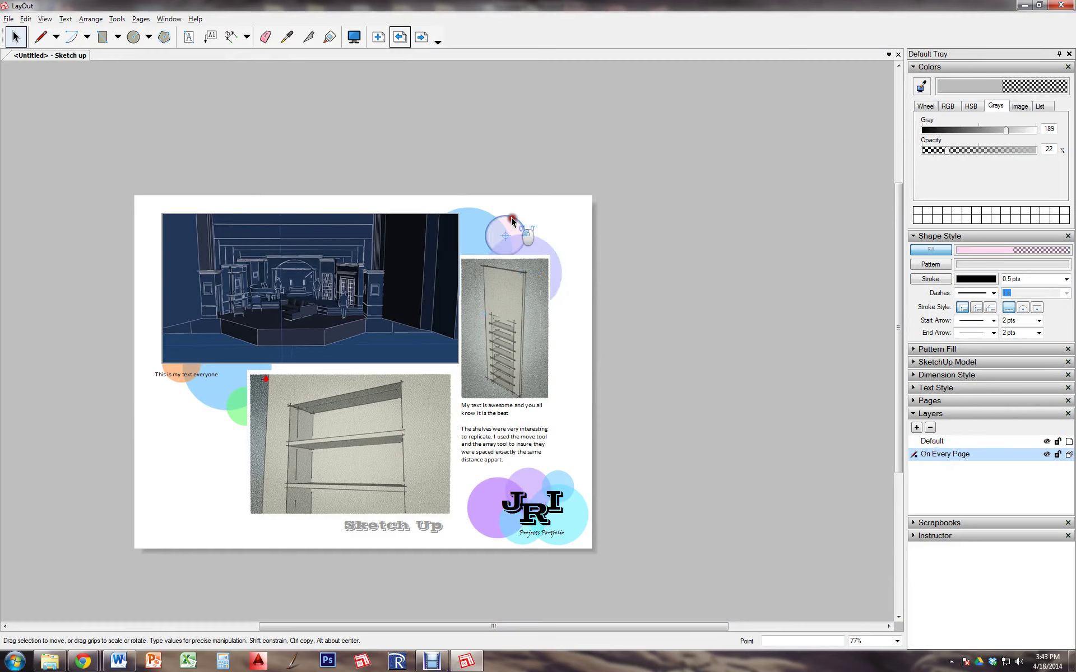
click(560, 265)
shift+click(213, 405)
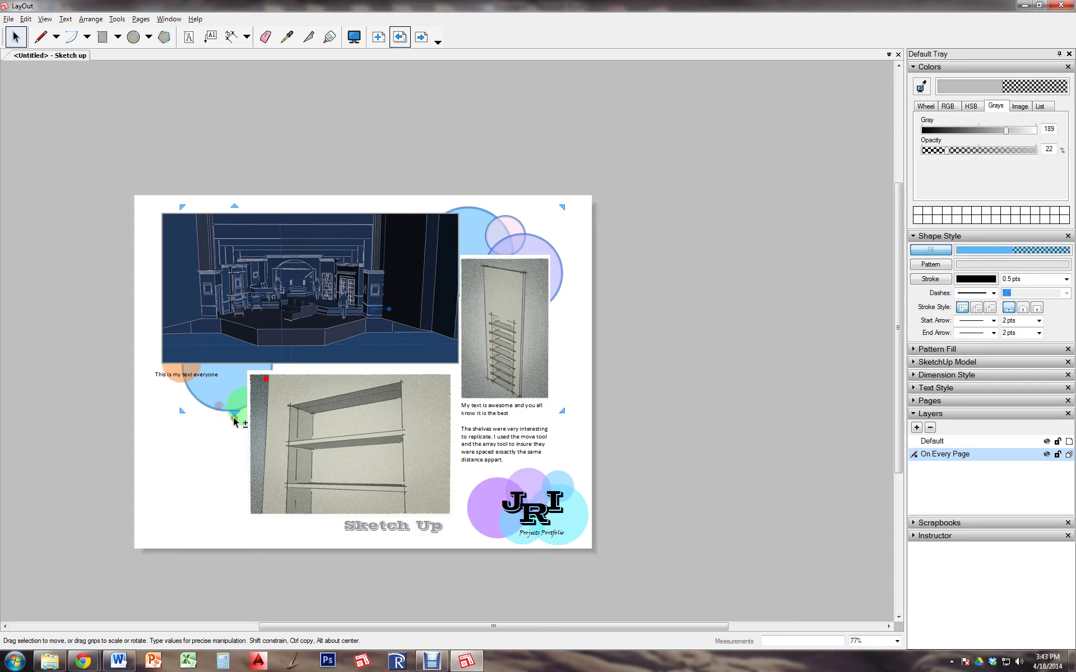
shift+click(238, 414)
shift+click(171, 375)
shift+click(442, 530)
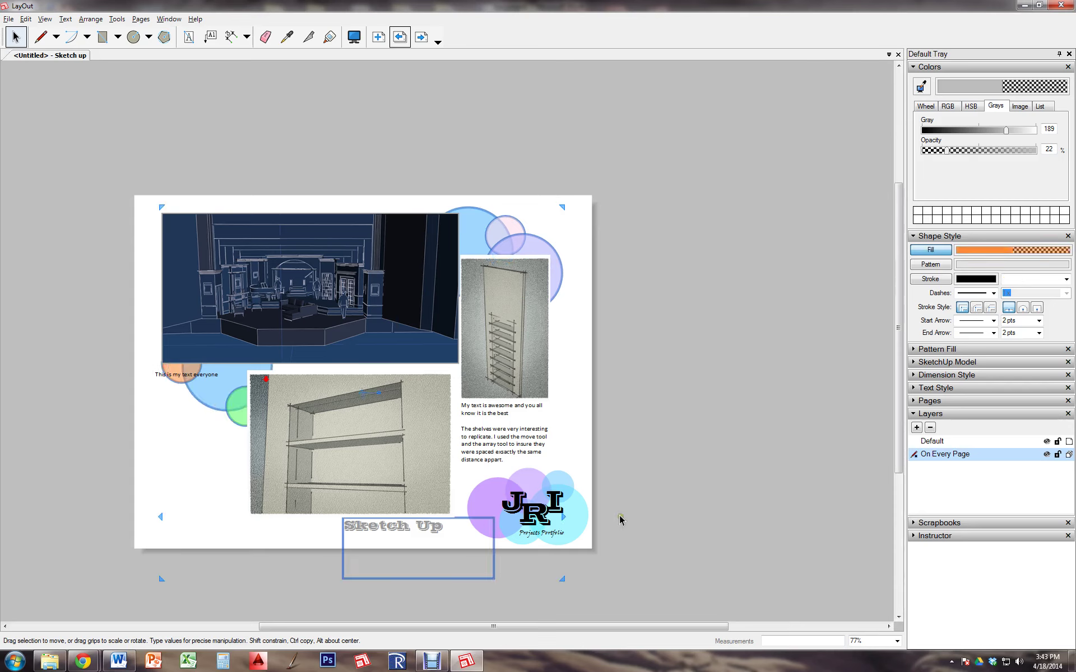
key(Delete)
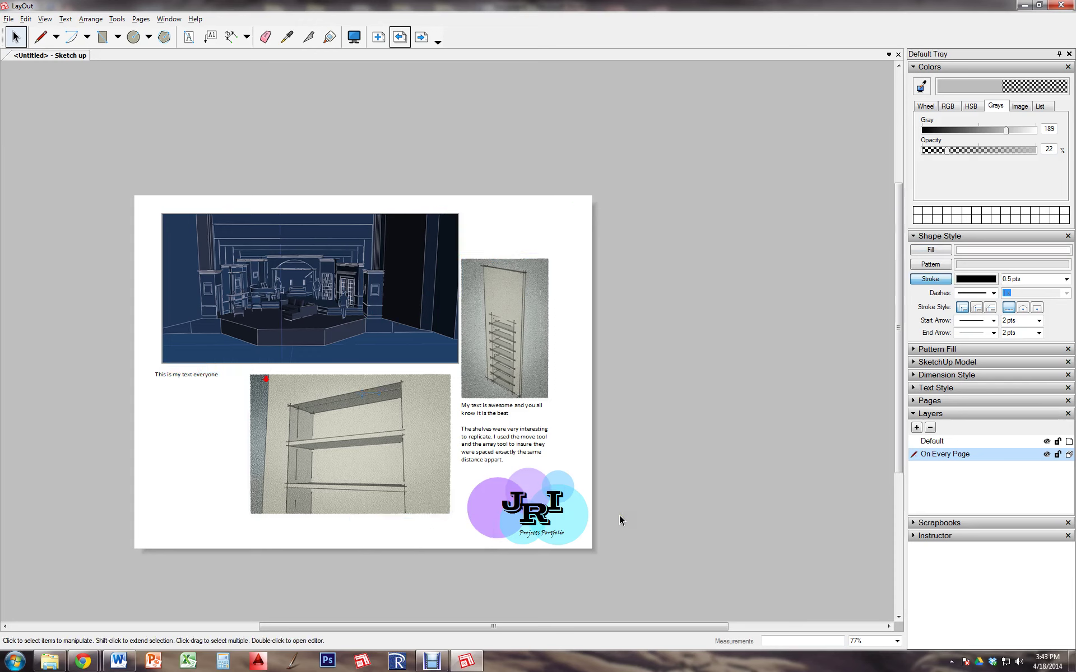
Paste the cut circles and title onto the Default layer and send them behind the images.
click(940, 442)
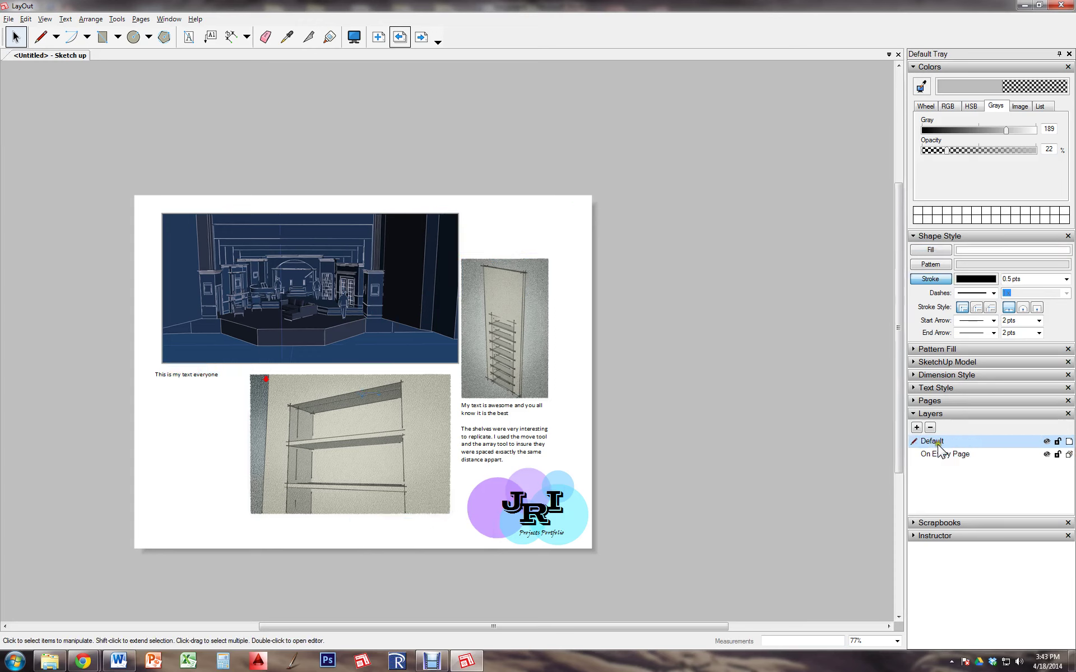
click(26, 19)
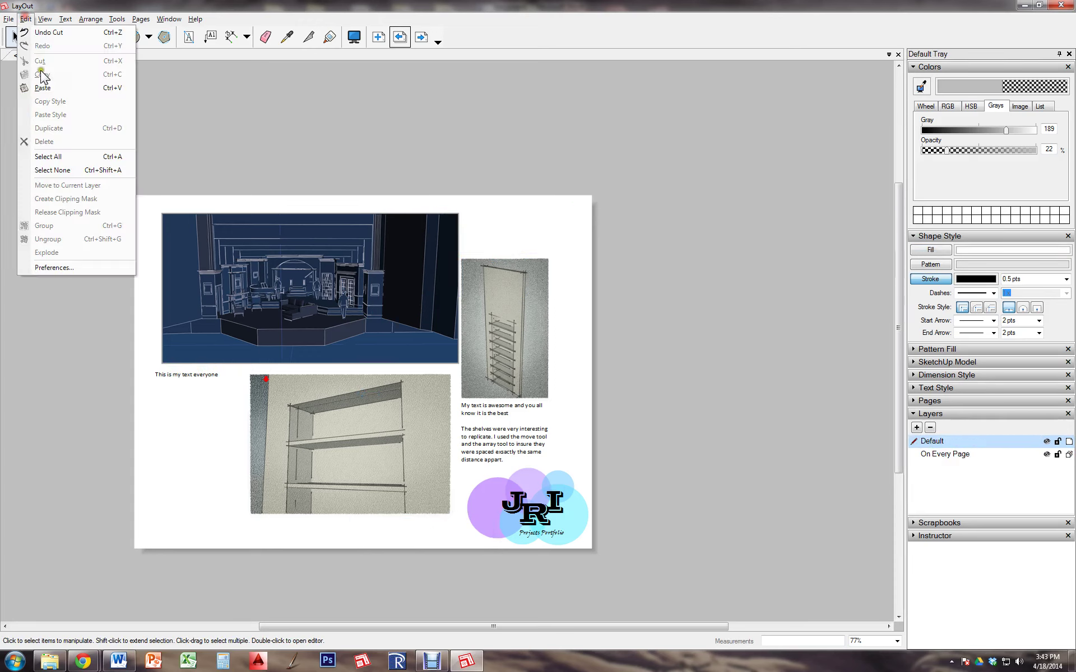
click(43, 83)
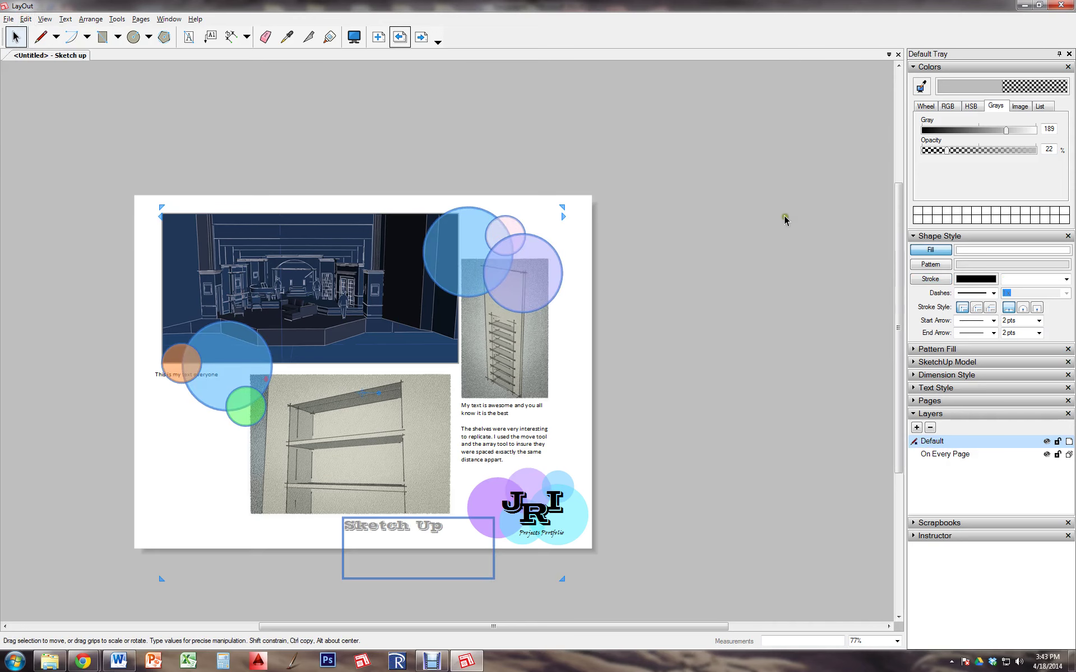
right_click(461, 269)
mouse_move(517, 331)
click(590, 369)
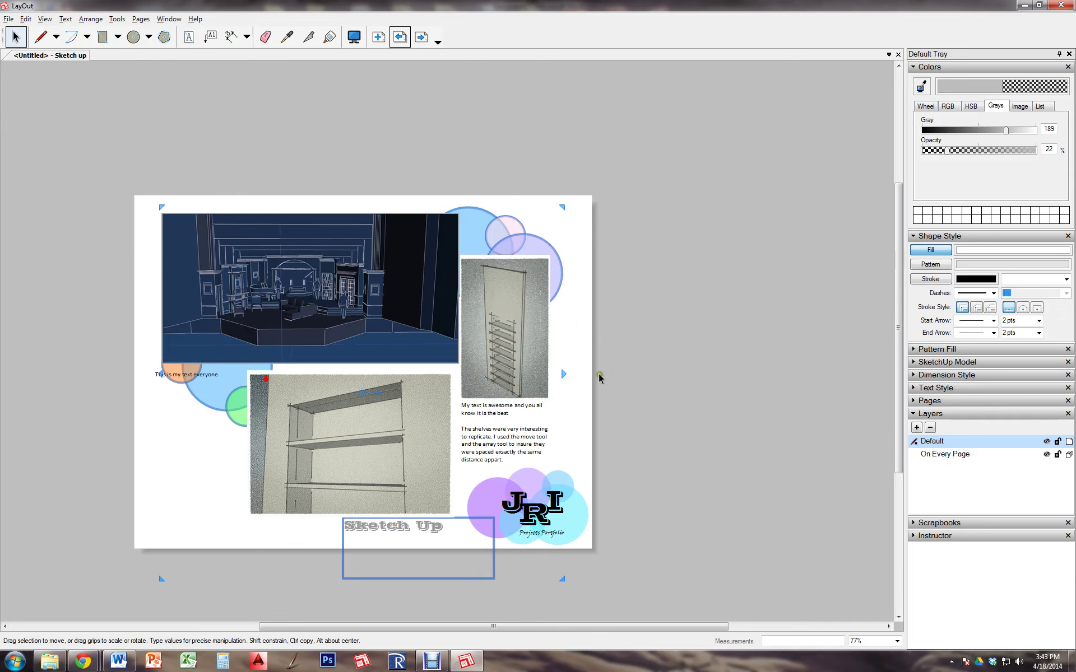
click(661, 380)
Bring the "Sketch Up" title to the front and move it over the stage image's lower-right corner.
click(395, 511)
click(403, 524)
right_click(404, 527)
click(552, 464)
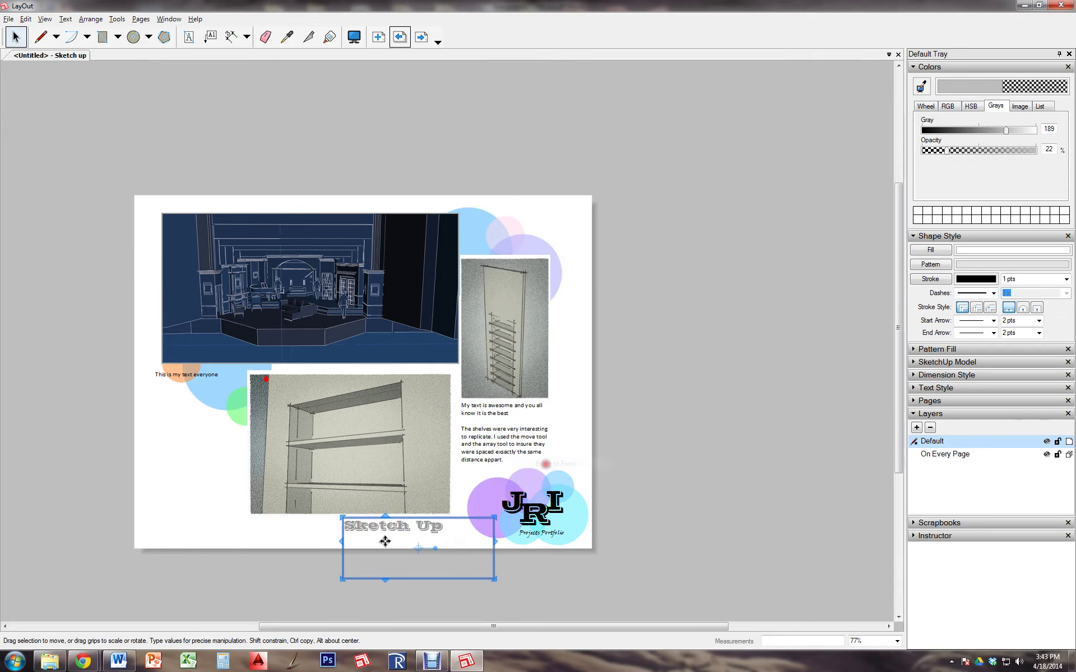
mouse_move(389, 530)
mouse_down()
mouse_move(441, 401)
mouse_move(415, 385)
mouse_move(405, 358)
mouse_up()
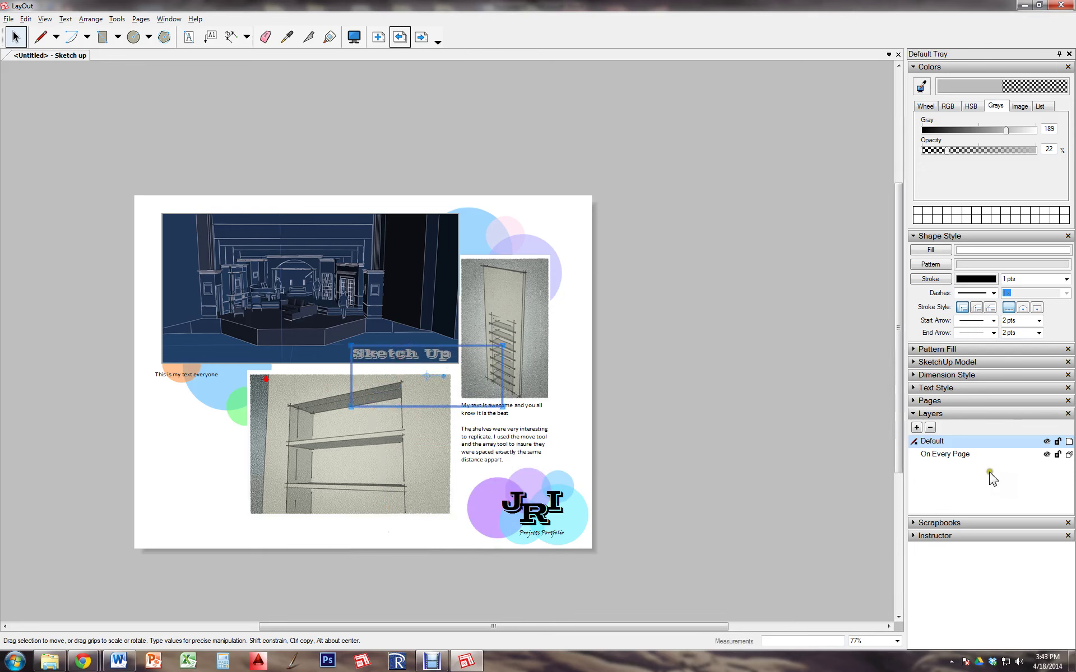
Make On Every Page the active layer and set the "Sketch Up" title's text colour to gray 255.
click(960, 455)
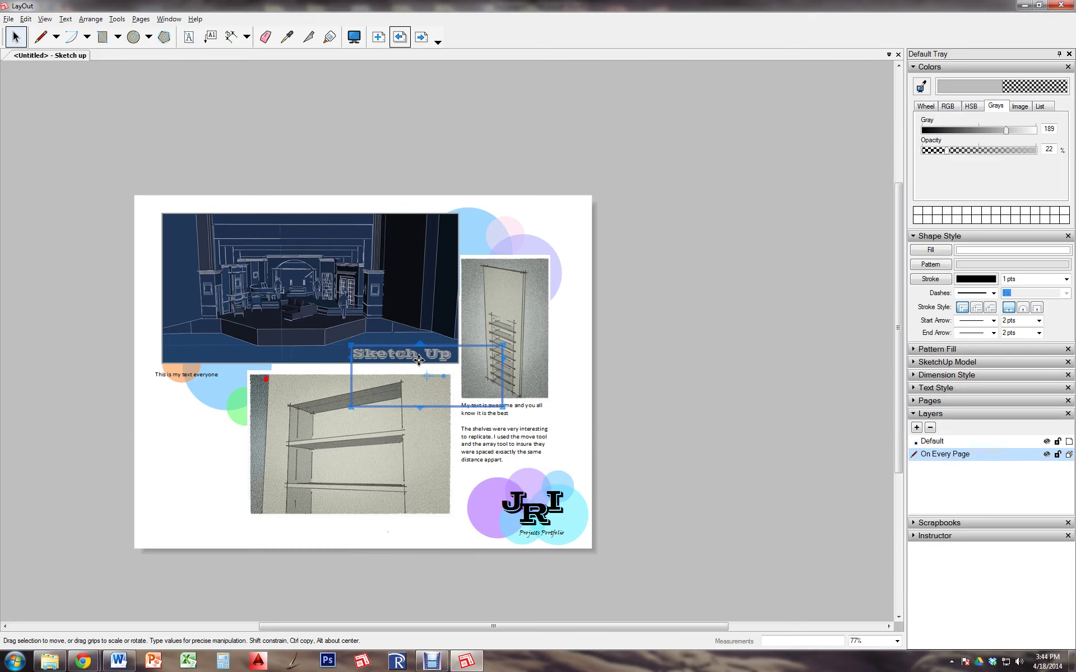
double_click(391, 355)
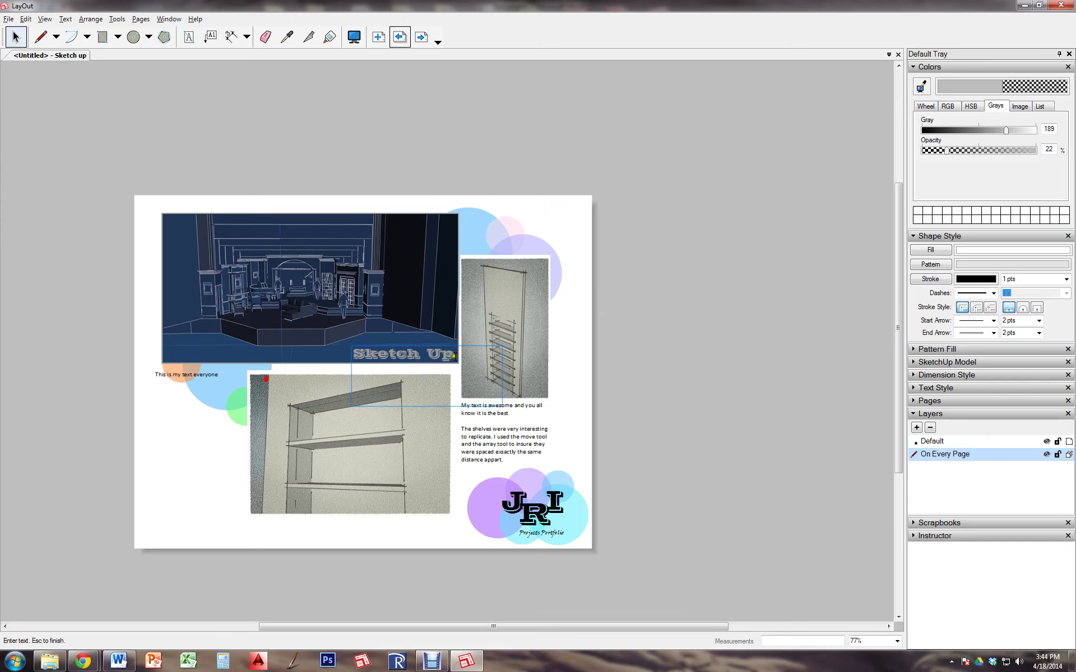
drag(454, 356, 330, 351)
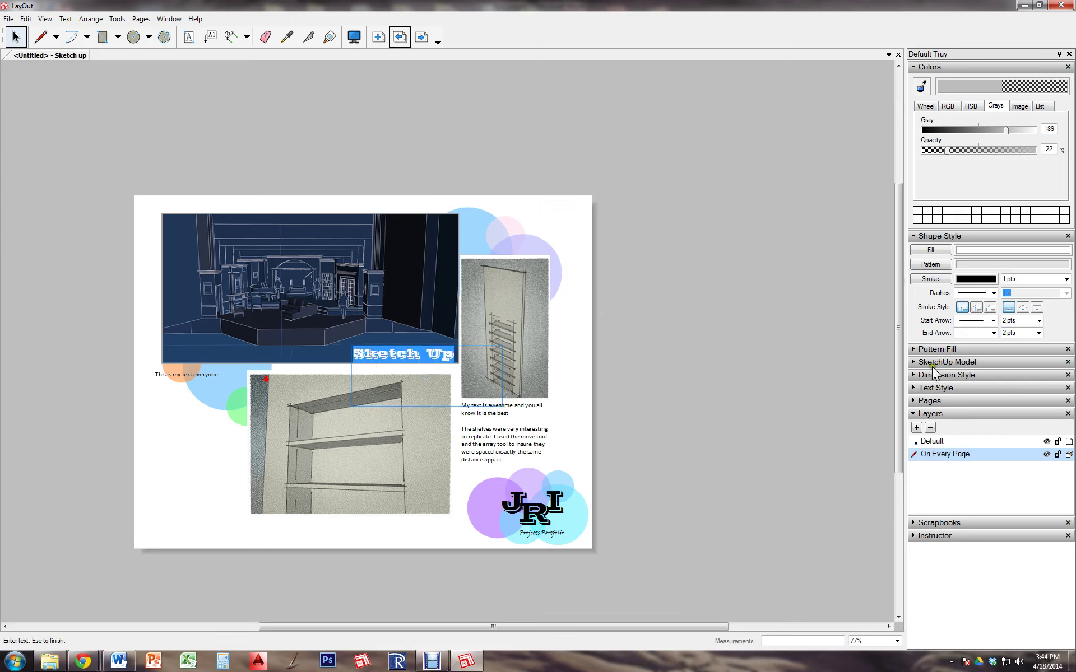
click(929, 388)
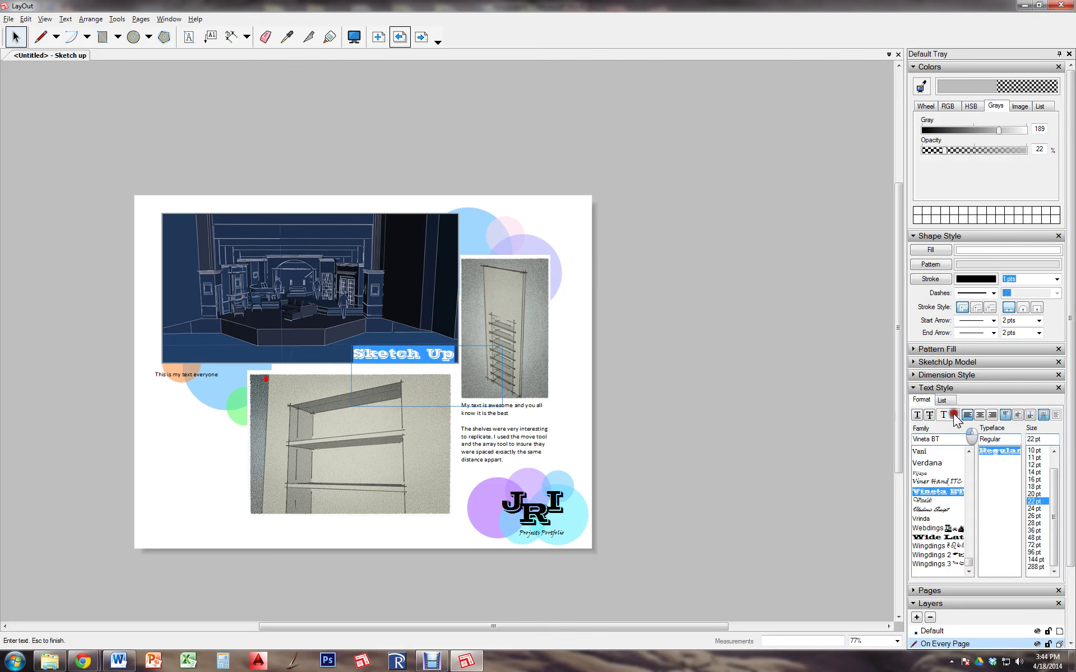
drag(1002, 124, 1030, 135)
key(Escape)
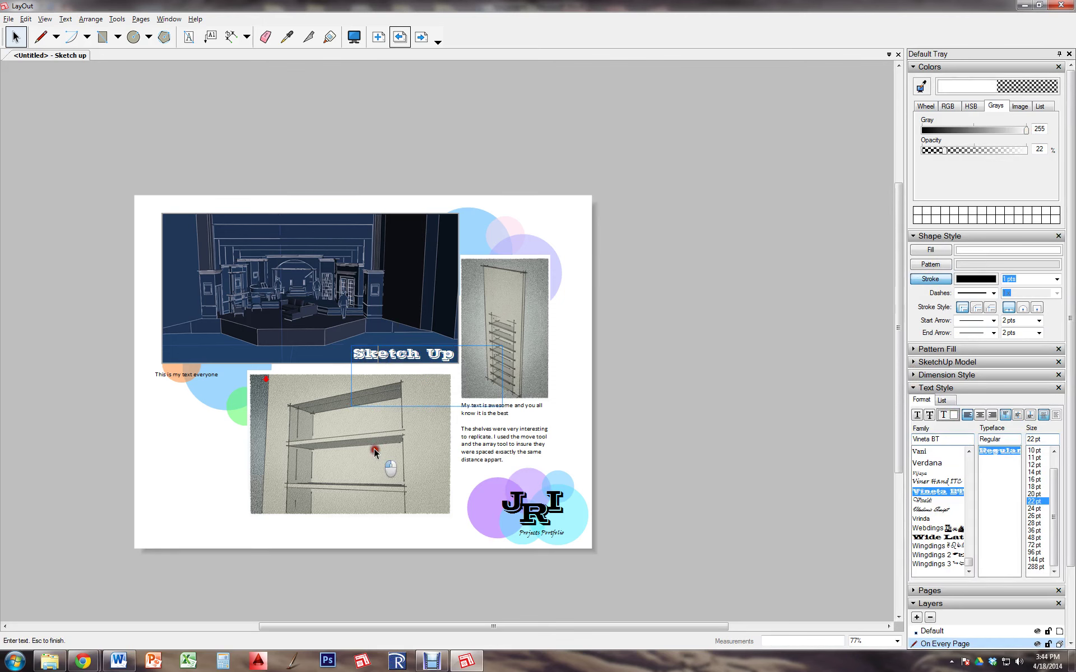